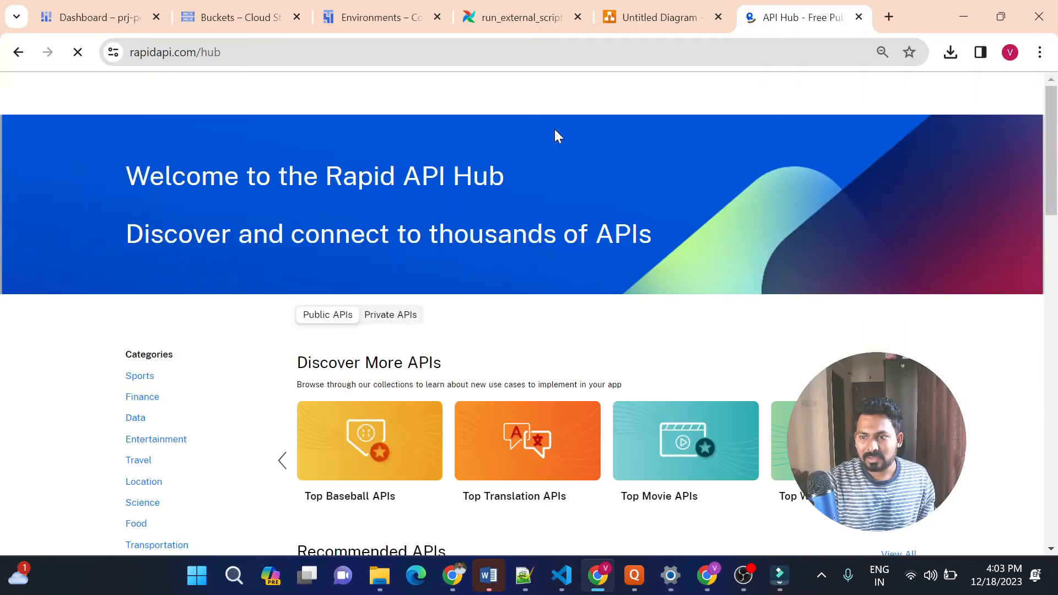
Open the Cricbuzz Cricket API from the Sports category of the API hub
{"action": "left_click", "coordinate": [147, 379]}
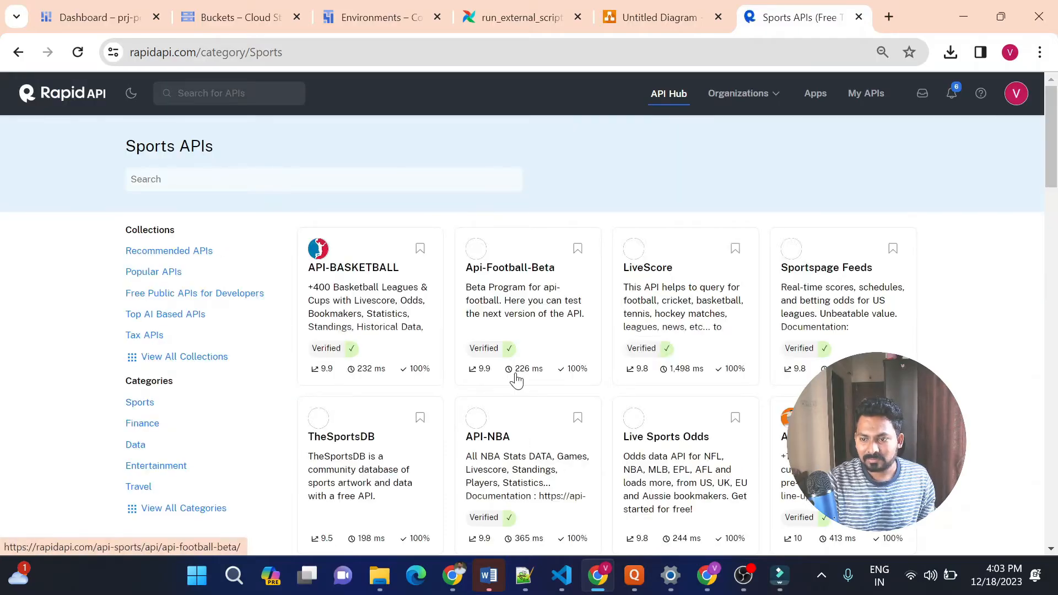
{"action": "scroll", "coordinate": [672, 155], "scroll_direction": "down", "scroll_amount": 4}
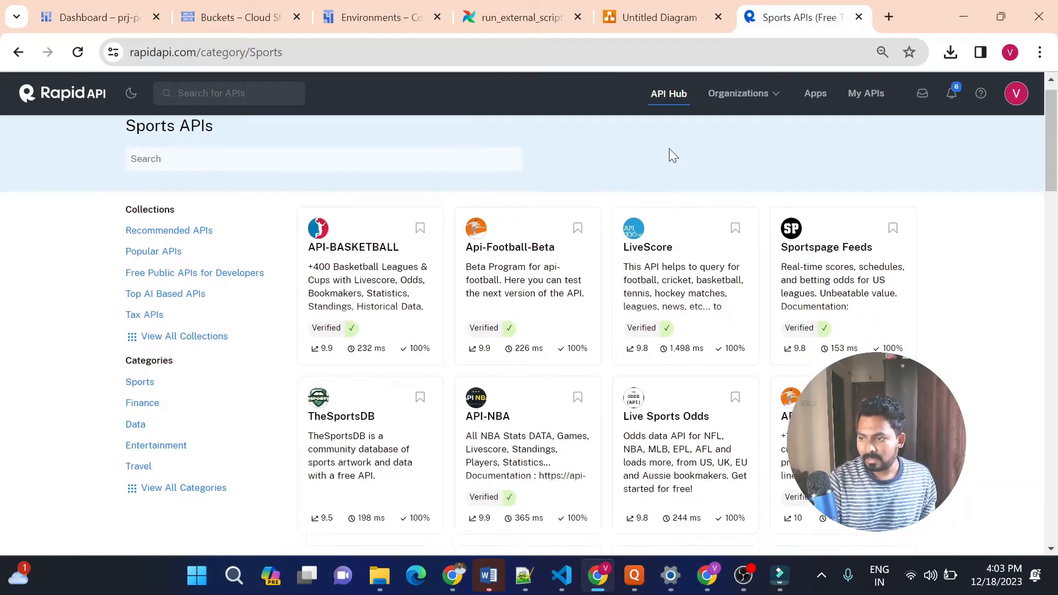
{"action": "scroll", "coordinate": [671, 157], "scroll_direction": "down", "scroll_amount": 5}
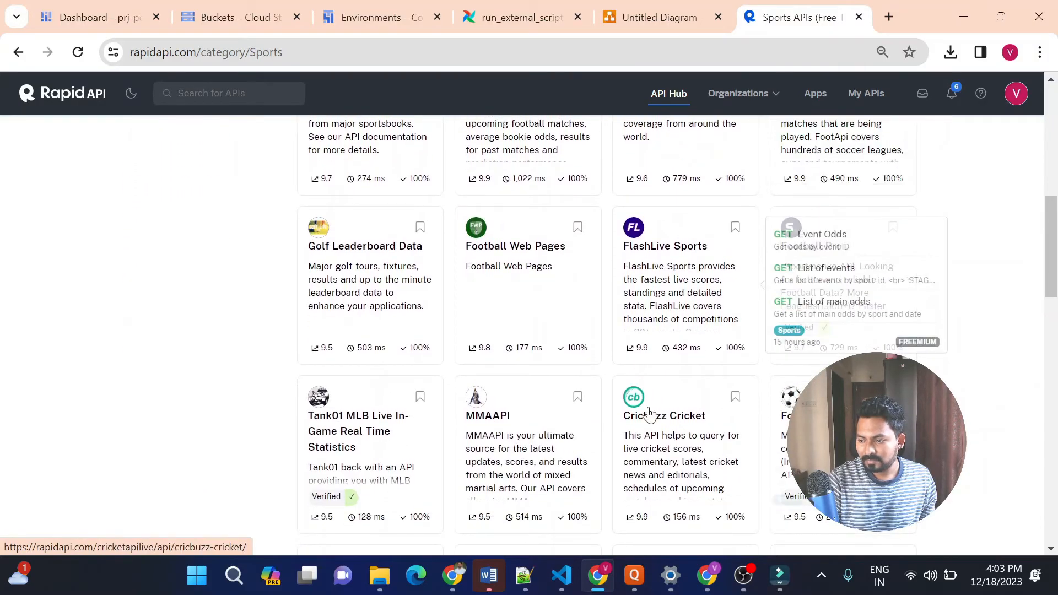
{"action": "left_click", "coordinate": [652, 421]}
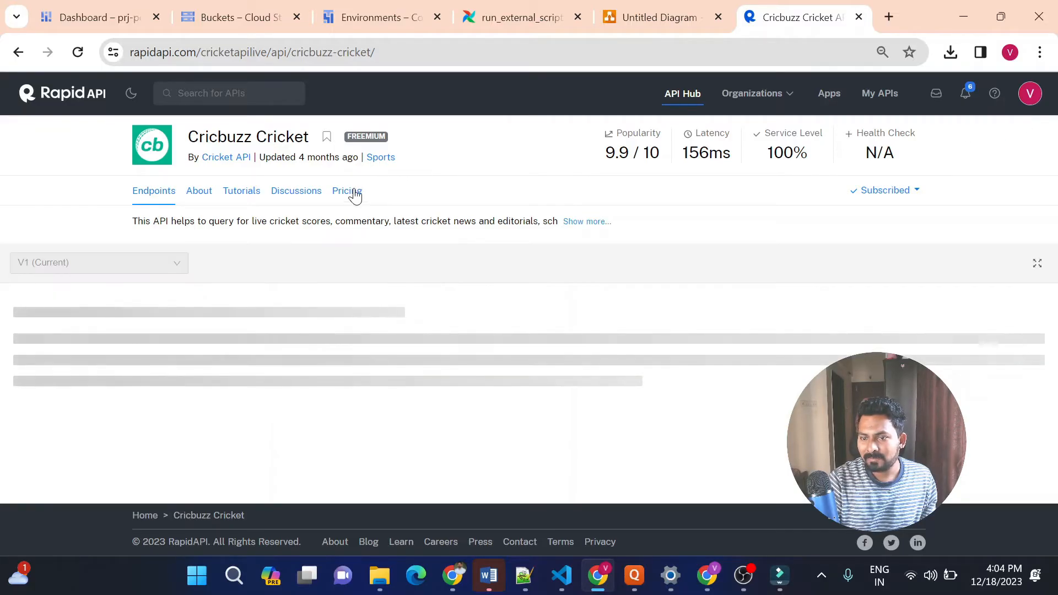
Review the subscription plans and request limits on the Cricbuzz Cricket API's pricing page
{"action": "left_click", "coordinate": [353, 192]}
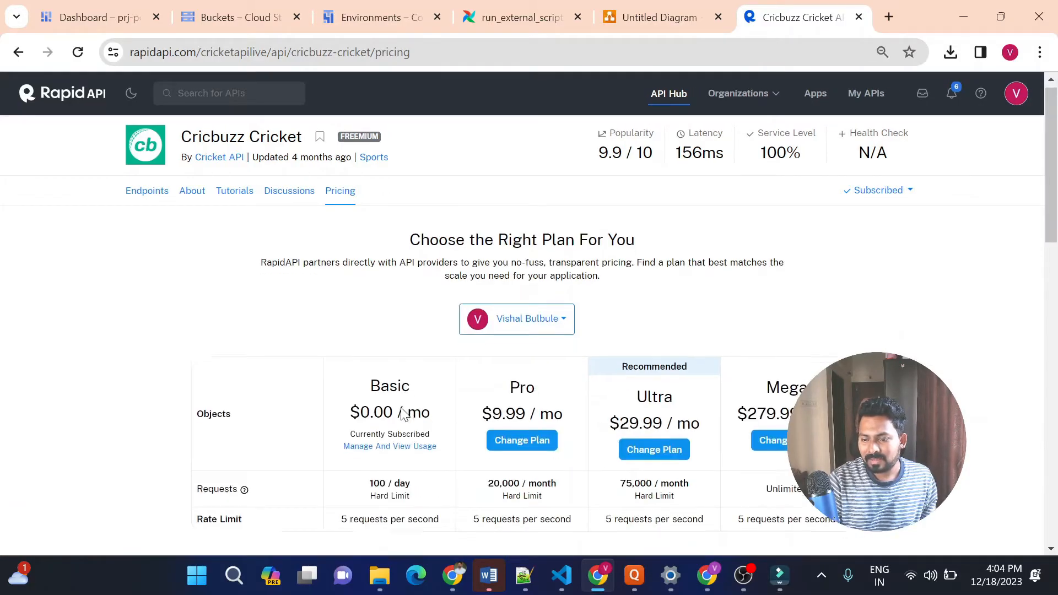
{"action": "scroll", "coordinate": [401, 413], "scroll_direction": "down", "scroll_amount": 1}
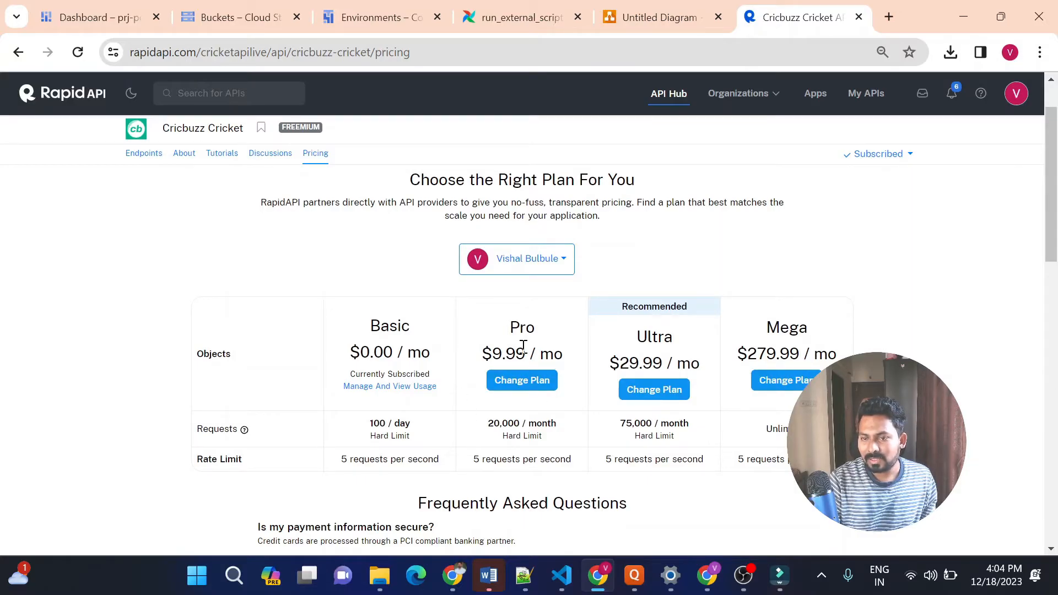
{"action": "scroll", "coordinate": [522, 347], "scroll_direction": "up", "scroll_amount": 1}
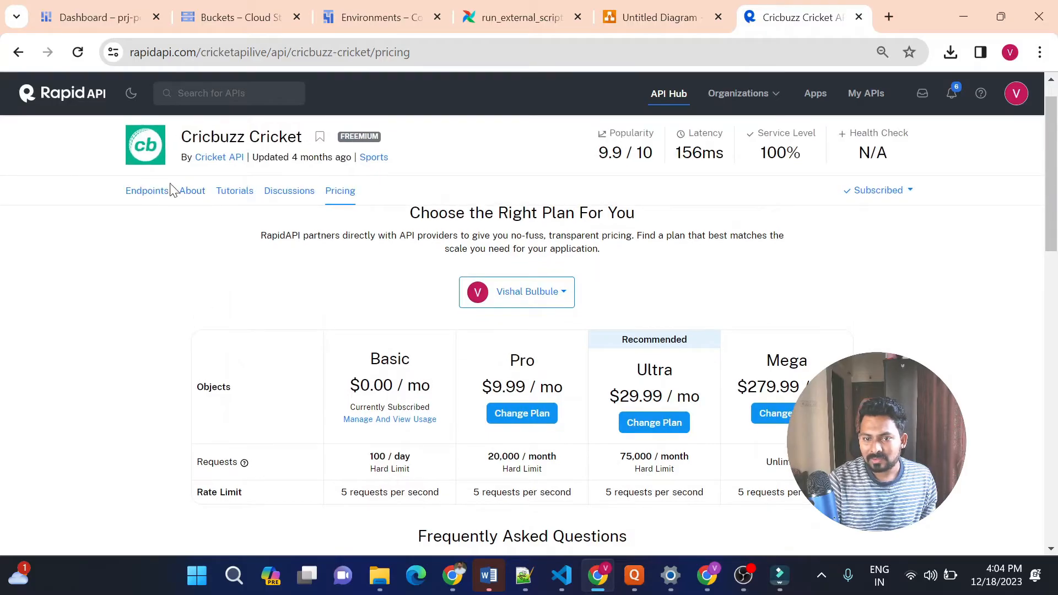
Return to the API's endpoints and select stats/get-icc-rankings in the stats group
{"action": "left_click", "coordinate": [147, 193]}
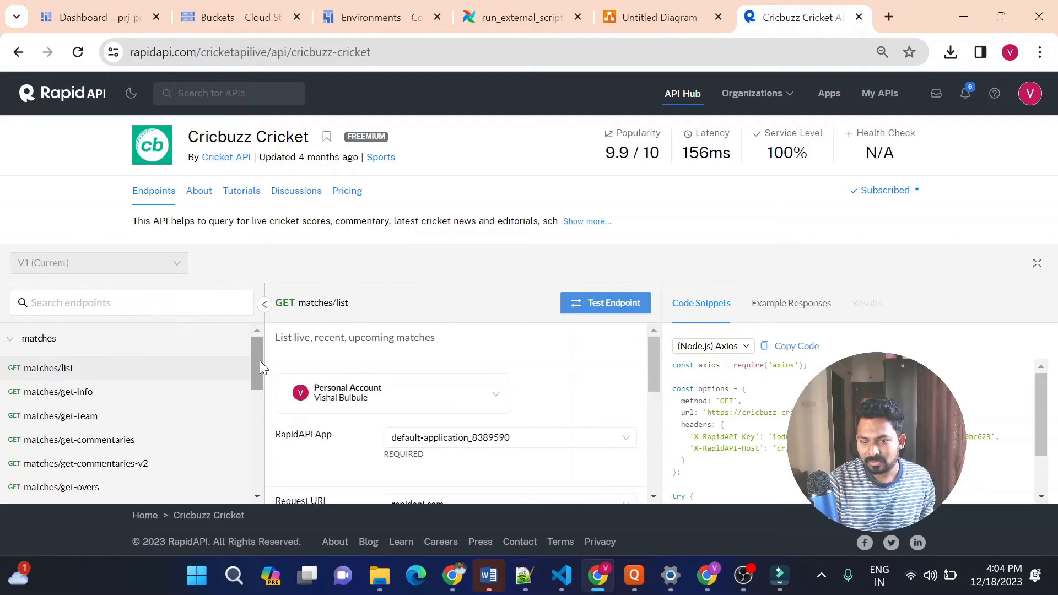
{"action": "left_click_drag", "start_coordinate": [258, 355], "coordinate": [249, 469]}
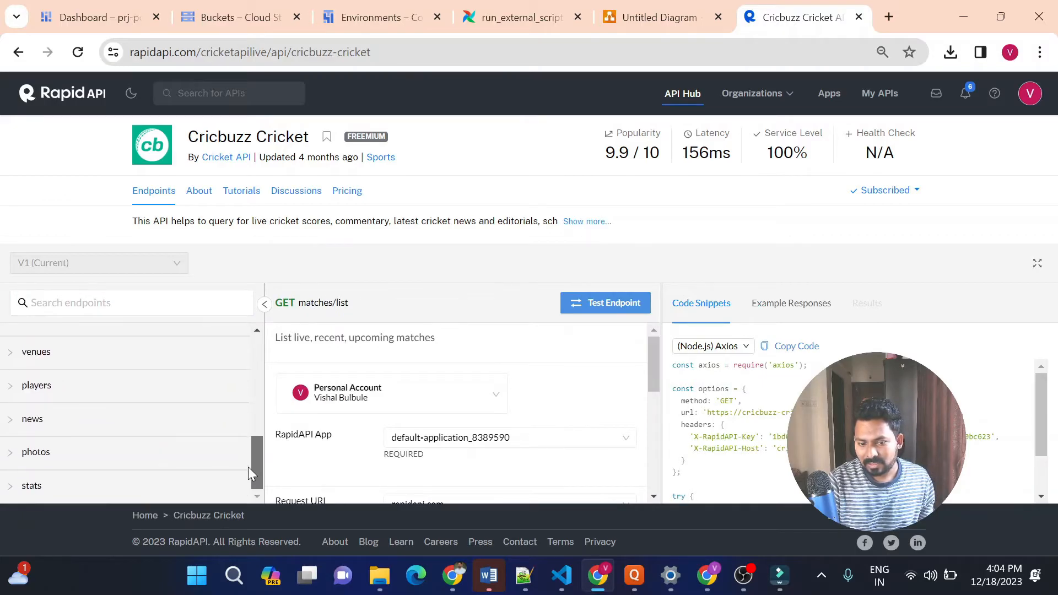
{"action": "left_click", "coordinate": [8, 491]}
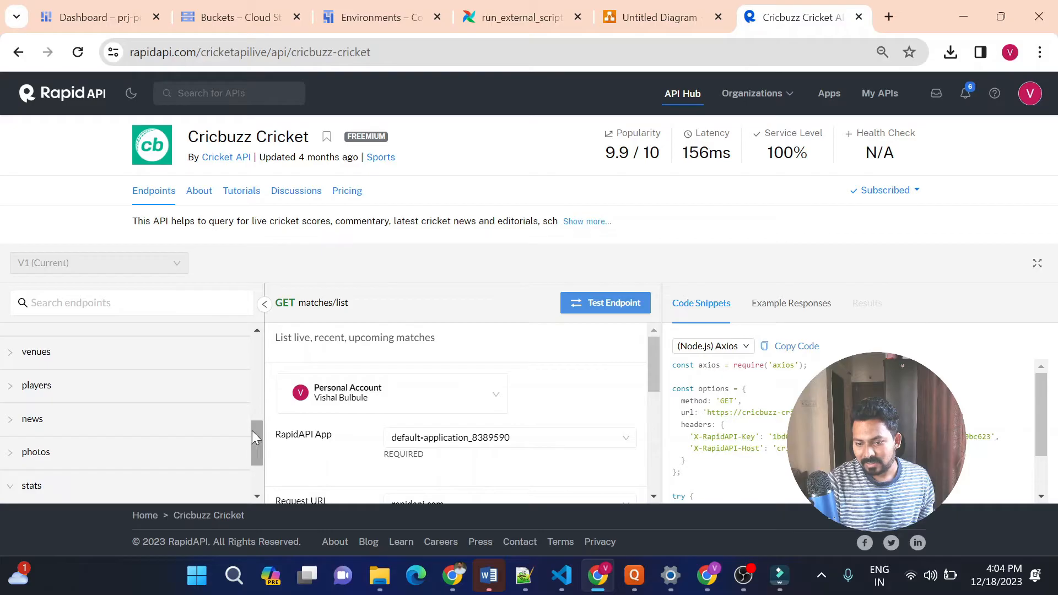
{"action": "left_click_drag", "start_coordinate": [256, 436], "coordinate": [256, 478]}
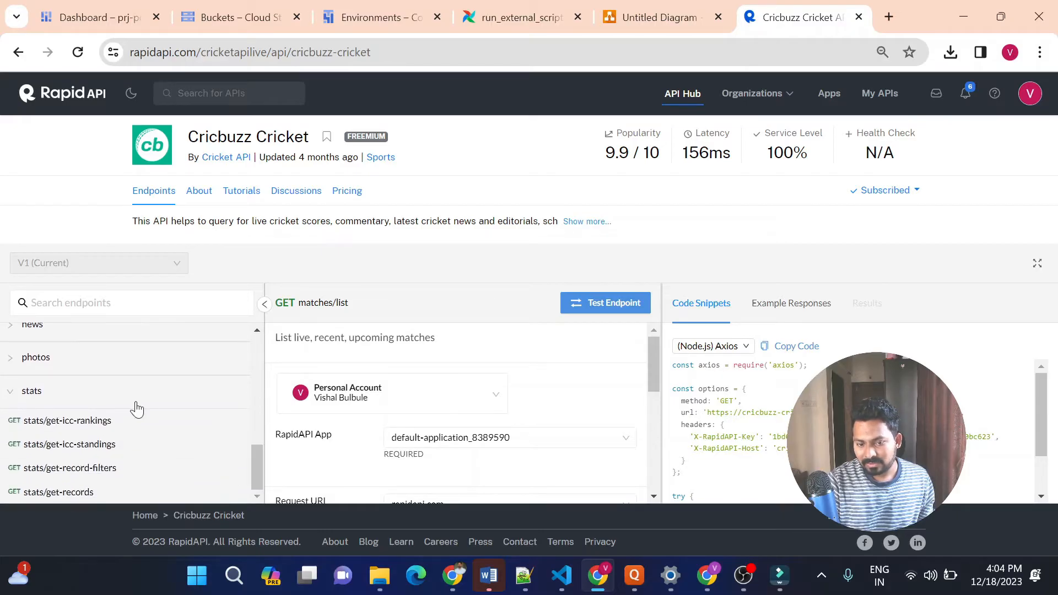
{"action": "left_click", "coordinate": [101, 422]}
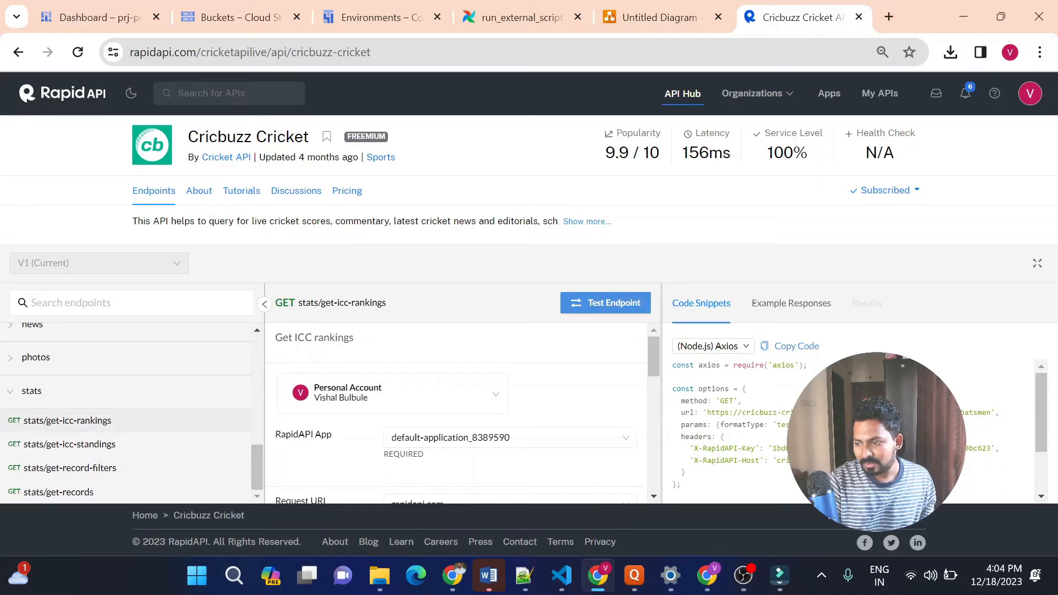
Check the endpoint's parameters and test it with category batsmen and formatType test
{"action": "double_click", "coordinate": [787, 423]}
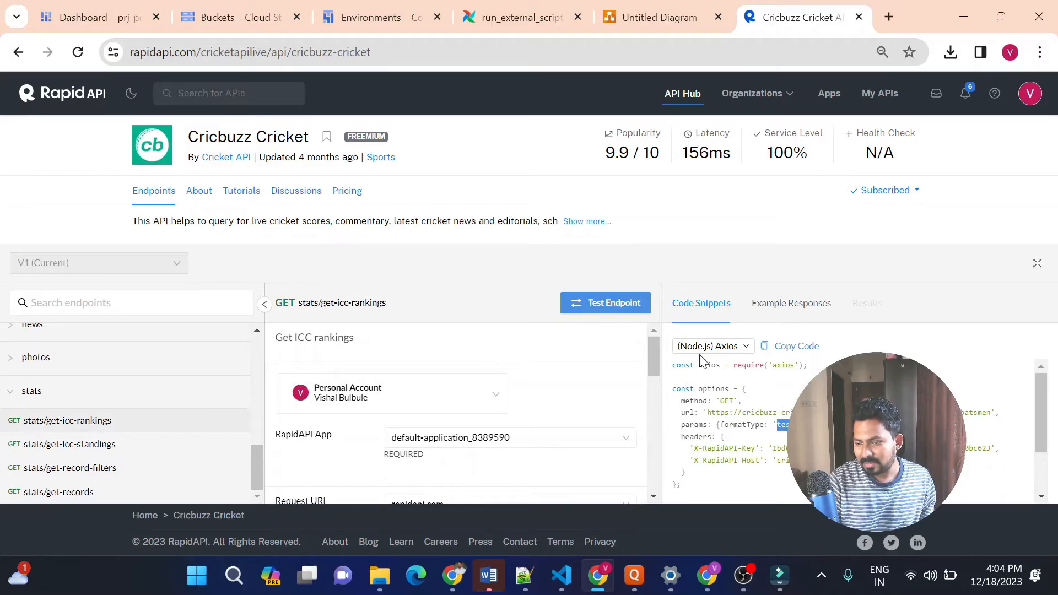
{"action": "left_click_drag", "start_coordinate": [658, 347], "coordinate": [644, 435]}
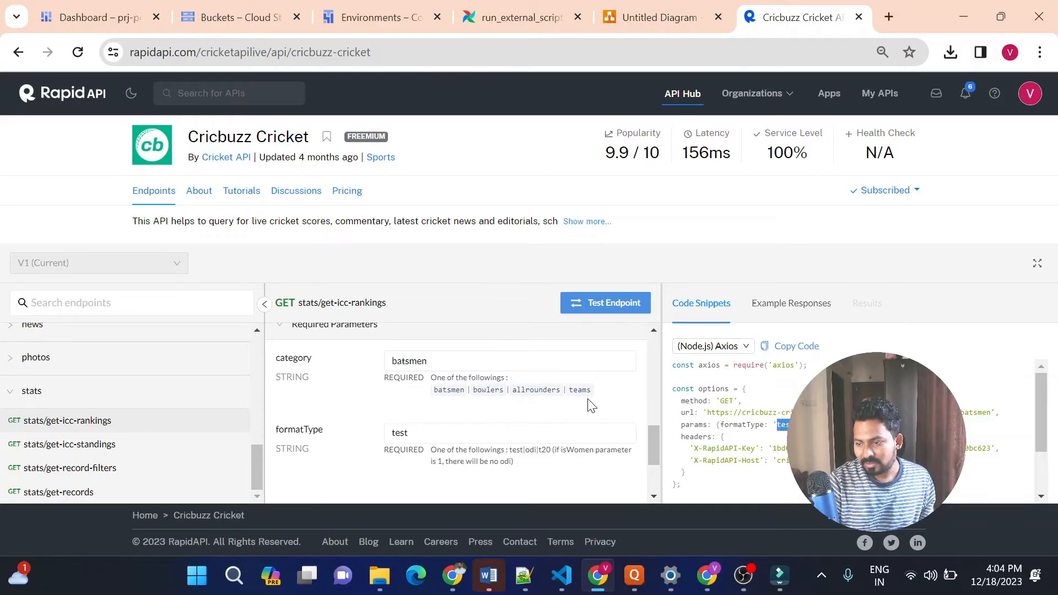
{"action": "left_click_drag", "start_coordinate": [652, 451], "coordinate": [652, 459]}
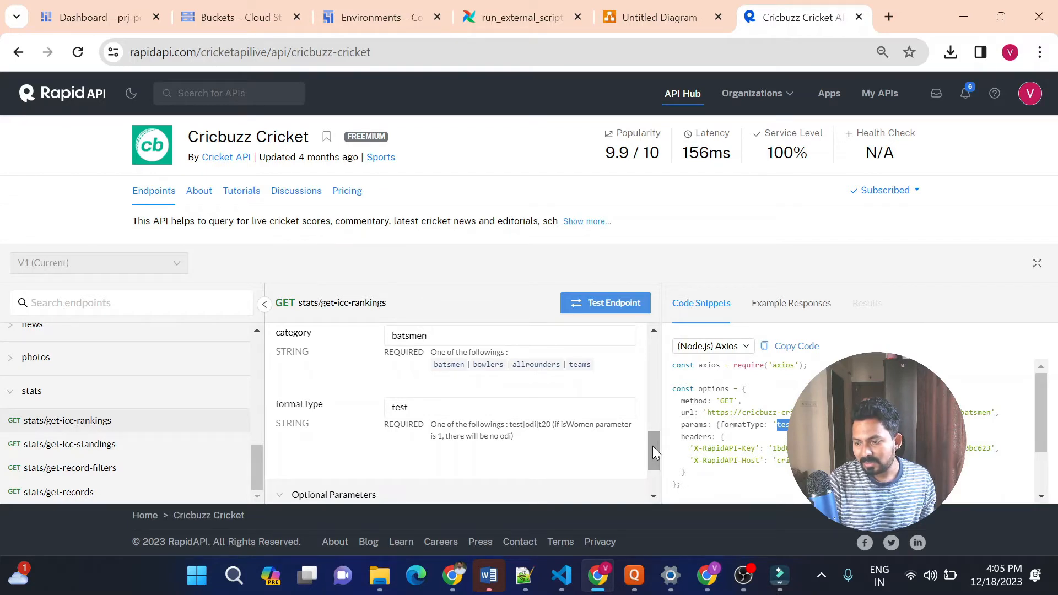
{"action": "left_click_drag", "start_coordinate": [653, 447], "coordinate": [652, 451]}
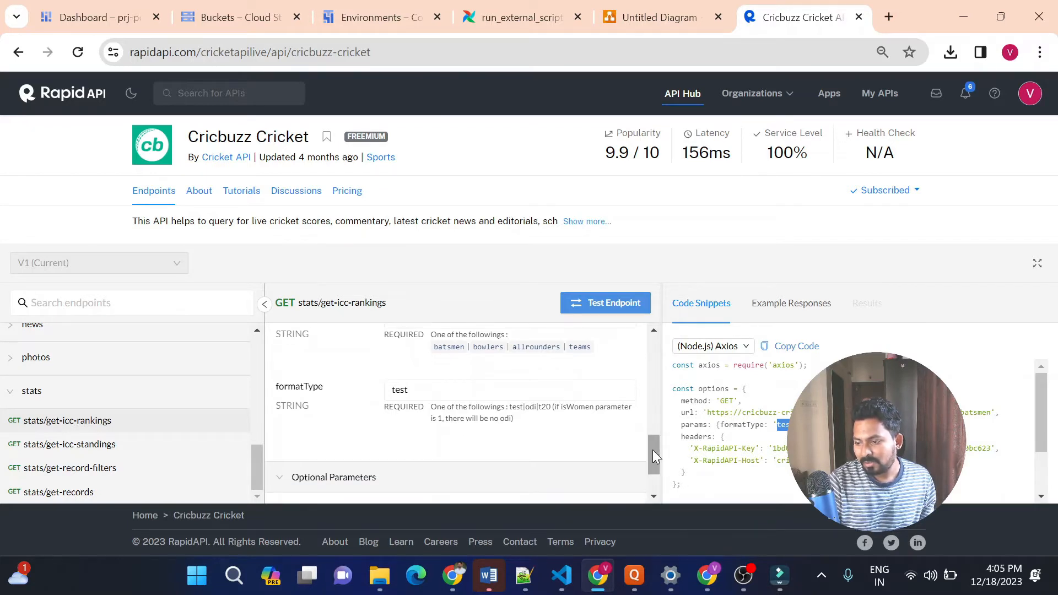
{"action": "left_click_drag", "start_coordinate": [653, 449], "coordinate": [652, 458]}
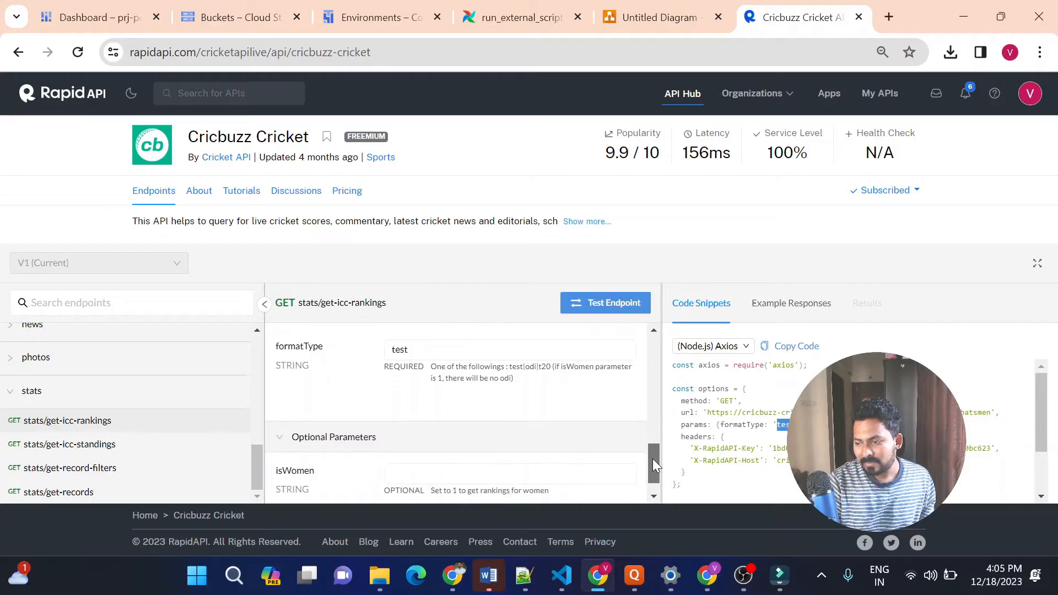
{"action": "left_click", "coordinate": [623, 306]}
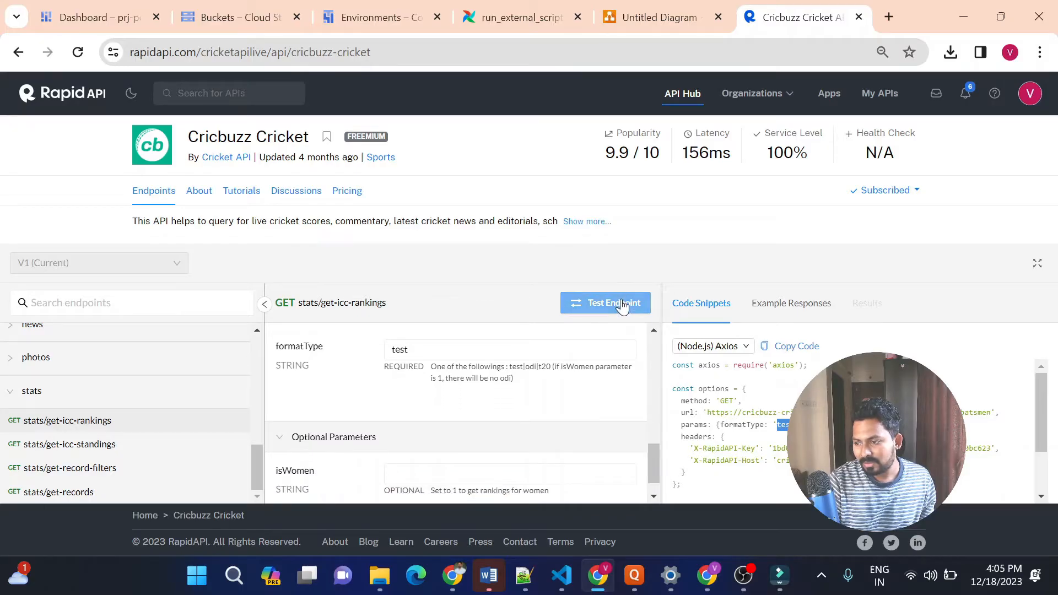
{"action": "left_click", "coordinate": [622, 306]}
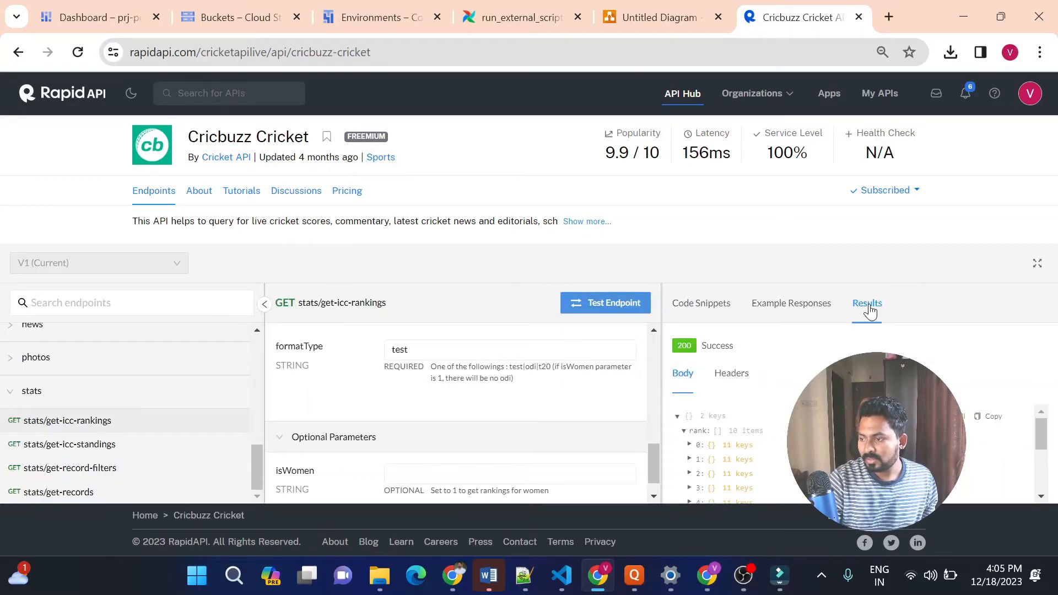
Examine the response body, expanding the first rank entry to read its rank, name and country fields
{"action": "left_click_drag", "start_coordinate": [1039, 430], "coordinate": [1039, 442]}
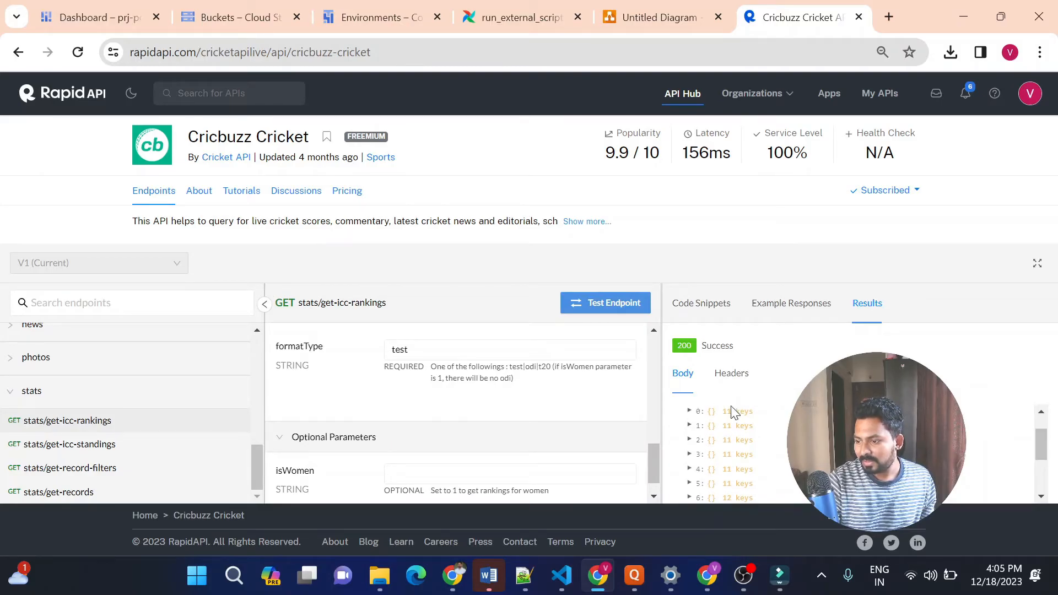
{"action": "left_click", "coordinate": [689, 412]}
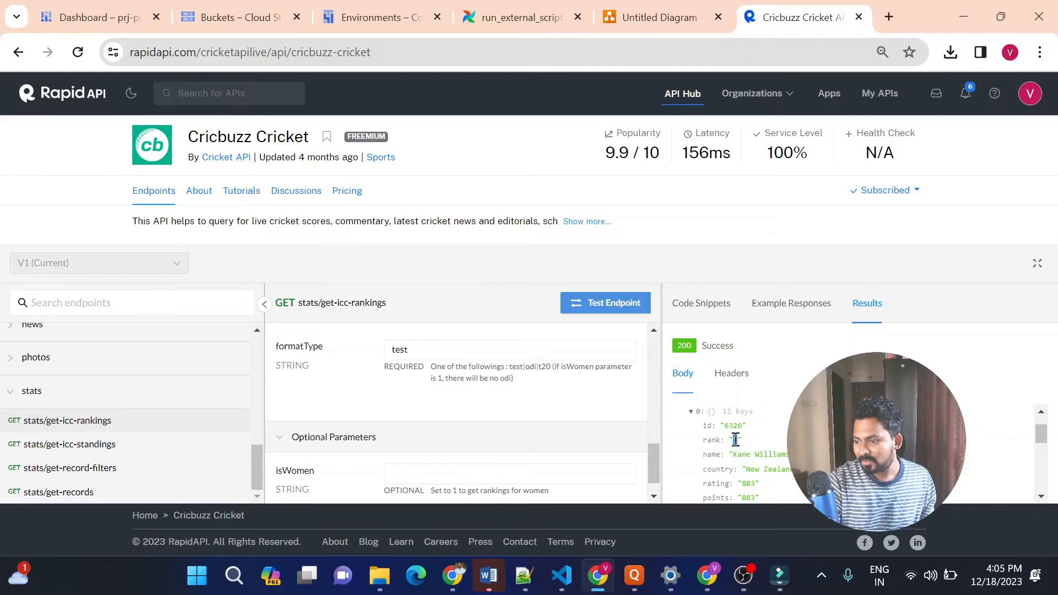
{"action": "double_click", "coordinate": [782, 456]}
{"action": "double_click", "coordinate": [792, 468]}
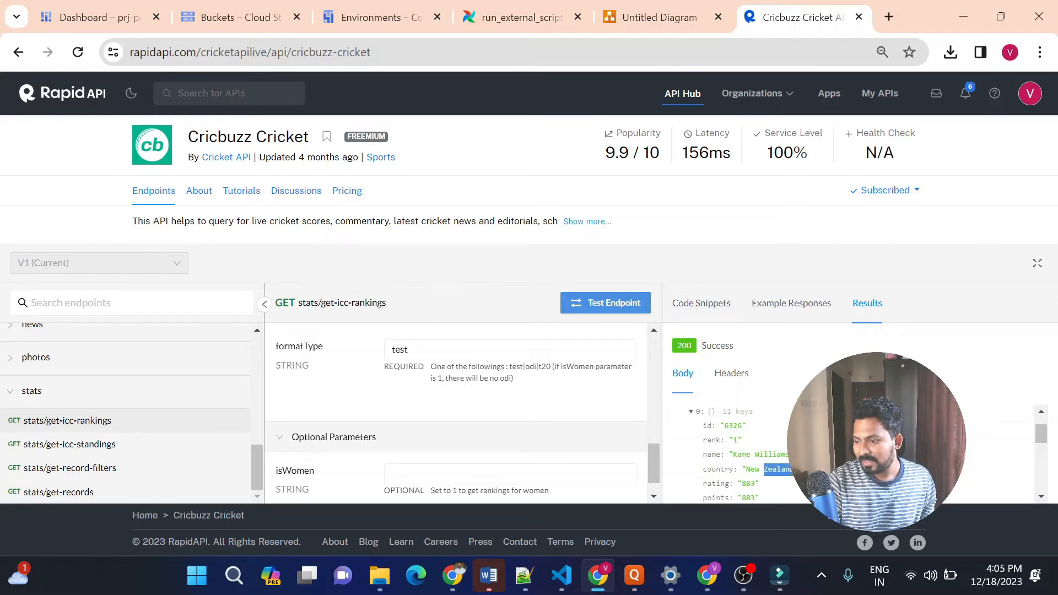
{"action": "left_click", "coordinate": [759, 487]}
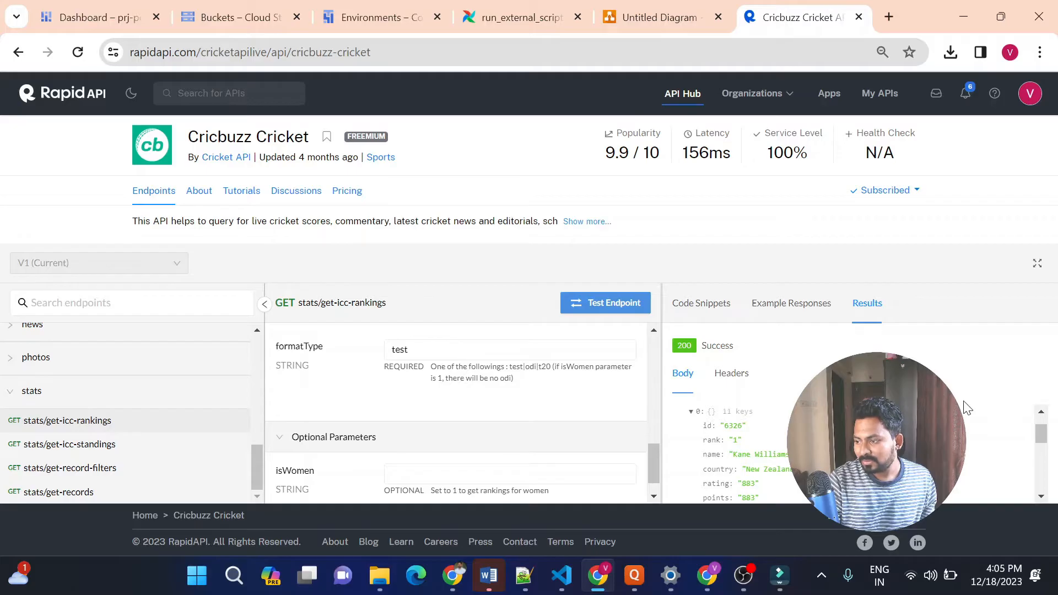
{"action": "left_click_drag", "start_coordinate": [1042, 435], "coordinate": [1048, 444]}
{"action": "scroll", "coordinate": [1048, 444], "scroll_direction": "up", "scroll_amount": 3}
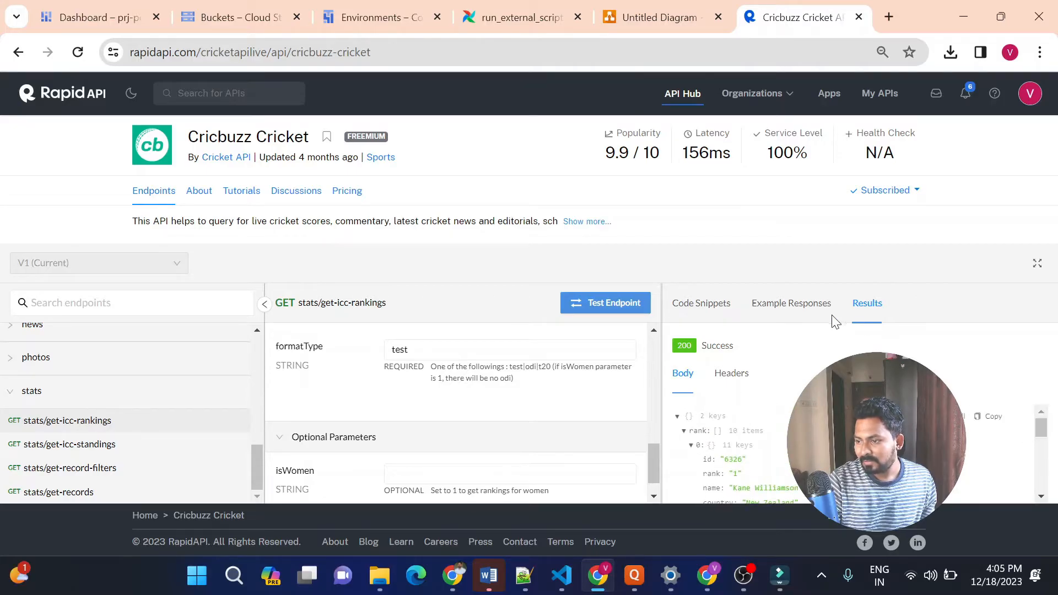
Show the endpoint's code snippets and look through the language options and the Node.js Axios sample
{"action": "left_click", "coordinate": [701, 305]}
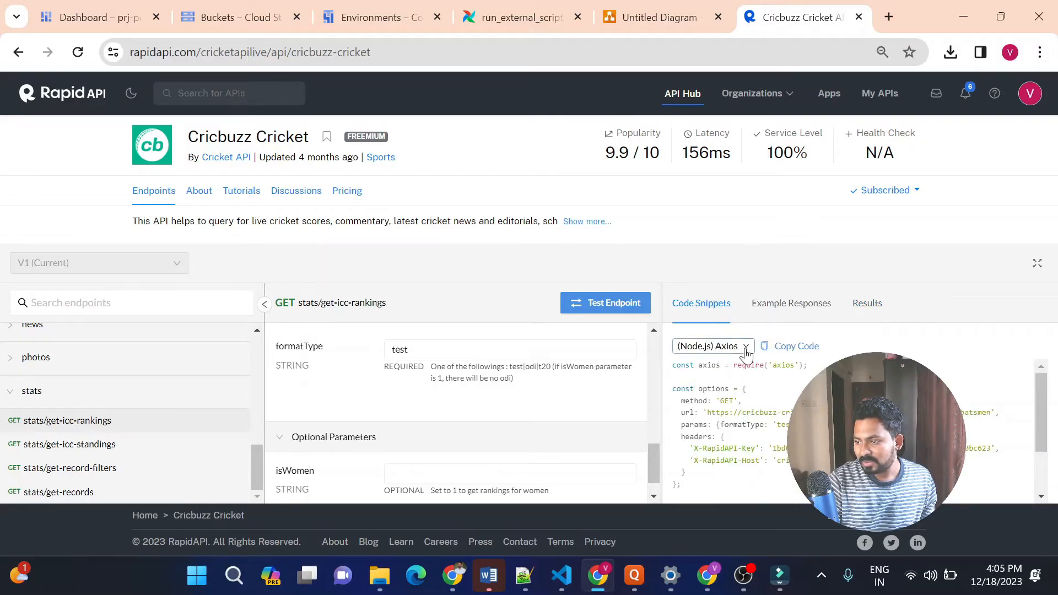
{"action": "left_click", "coordinate": [745, 348]}
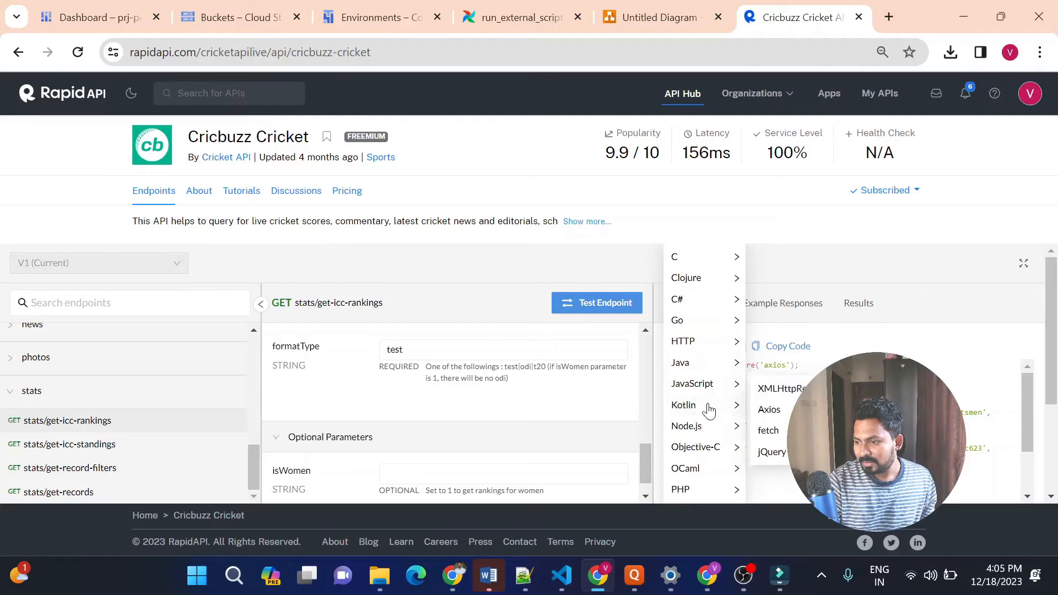
{"action": "mouse_move", "coordinate": [716, 430]}
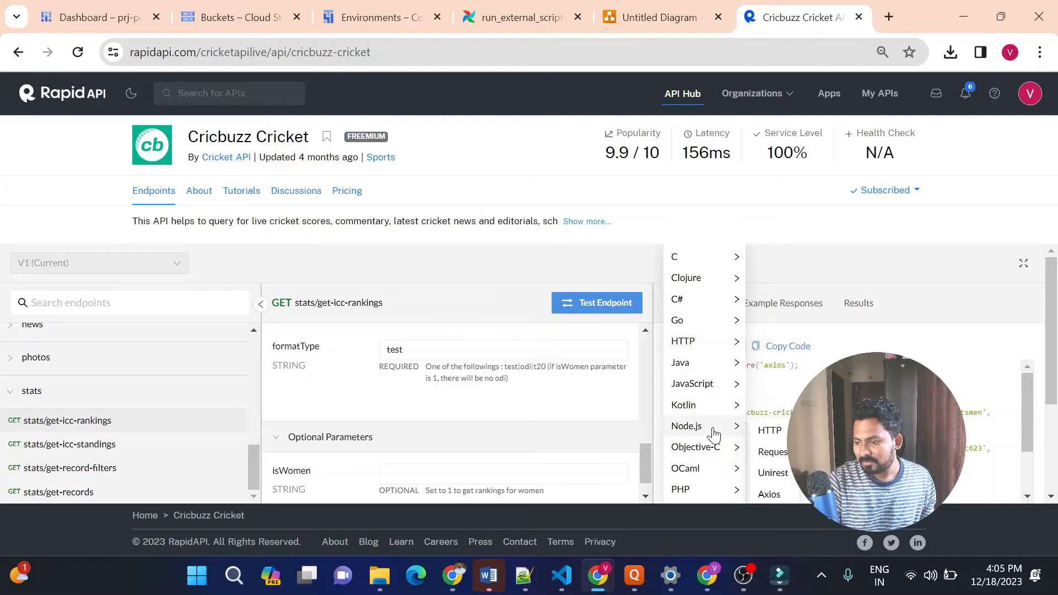
{"action": "left_click", "coordinate": [1057, 389]}
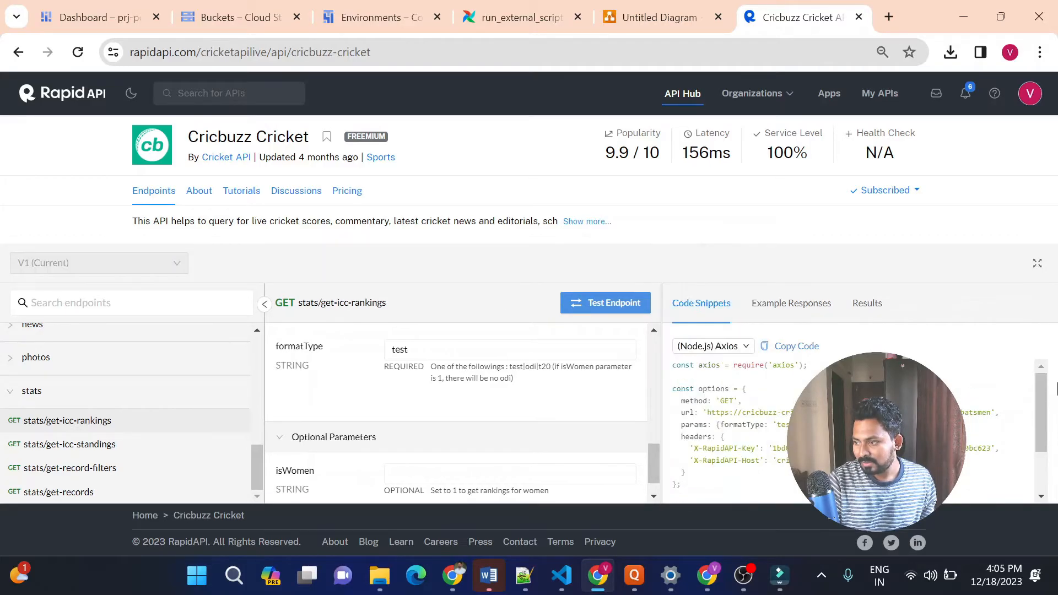
{"action": "scroll", "coordinate": [809, 370], "scroll_direction": "down", "scroll_amount": 2}
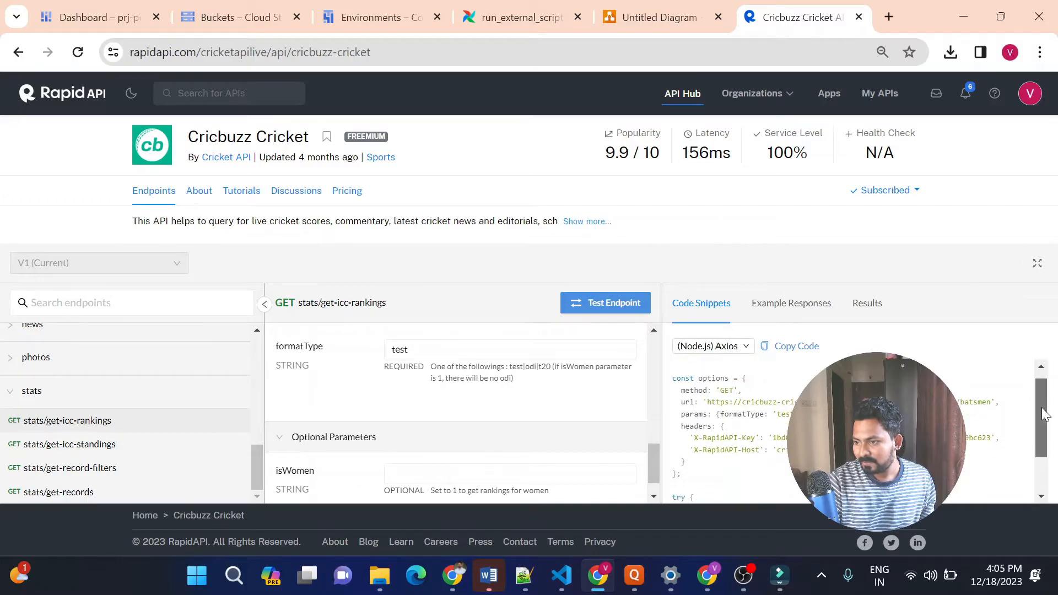
Change the code snippet to Python with Requests and review the generated code
{"action": "left_click", "coordinate": [745, 346]}
{"action": "mouse_move", "coordinate": [748, 350]}
{"action": "mouse_move", "coordinate": [702, 490]}
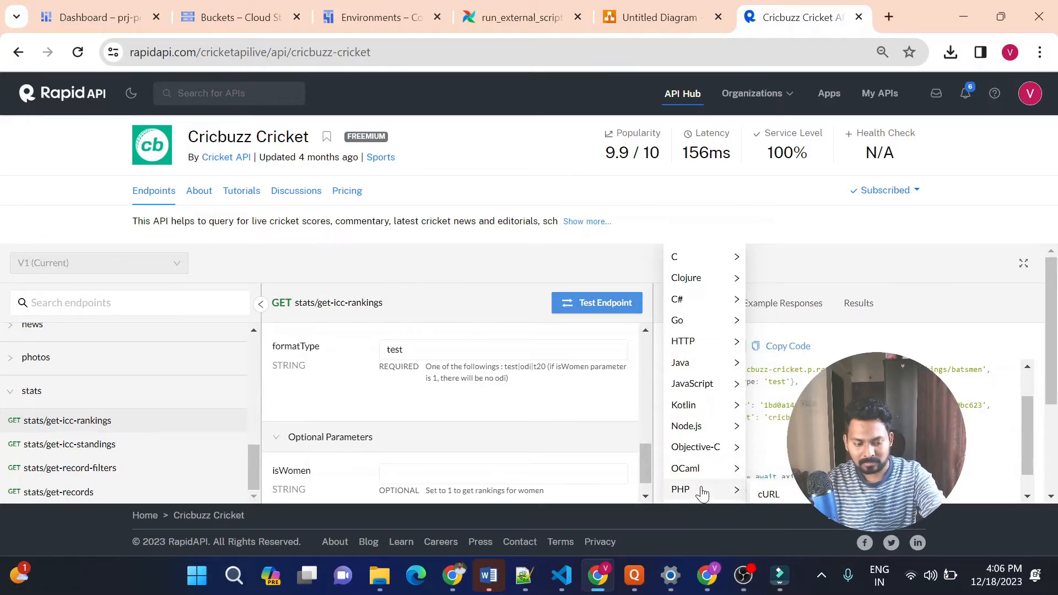
{"action": "scroll", "coordinate": [702, 493], "scroll_direction": "down", "scroll_amount": 1}
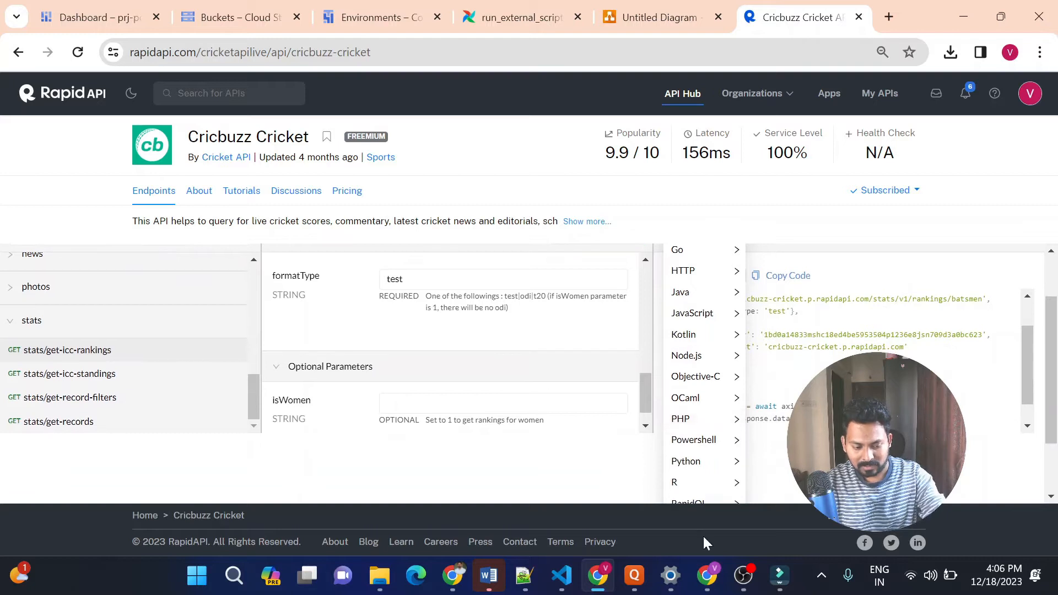
{"action": "mouse_move", "coordinate": [695, 468]}
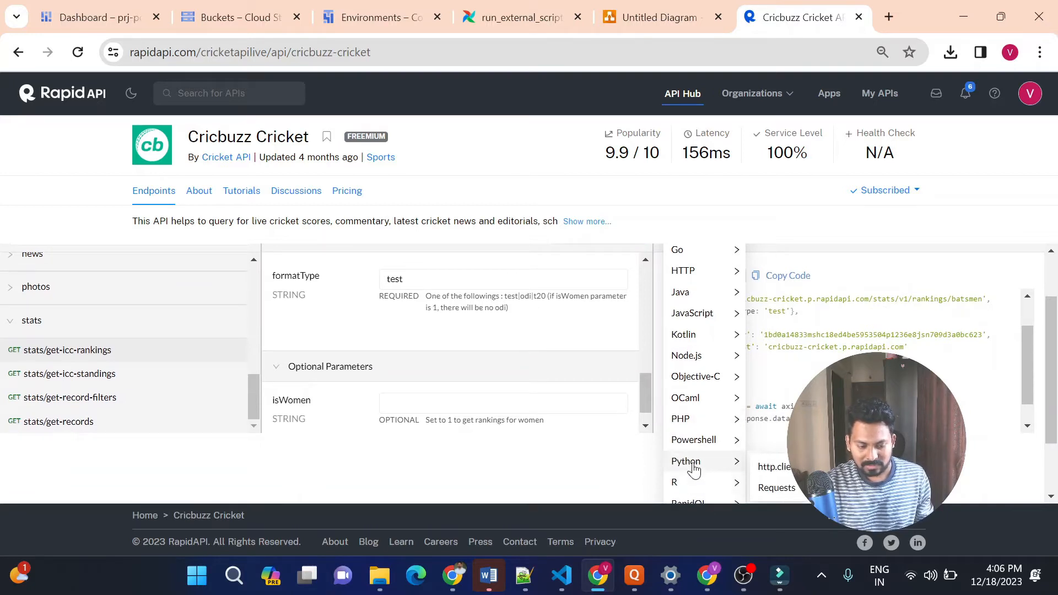
{"action": "left_click", "coordinate": [776, 489]}
{"action": "scroll", "coordinate": [782, 492], "scroll_direction": "up", "scroll_amount": 1}
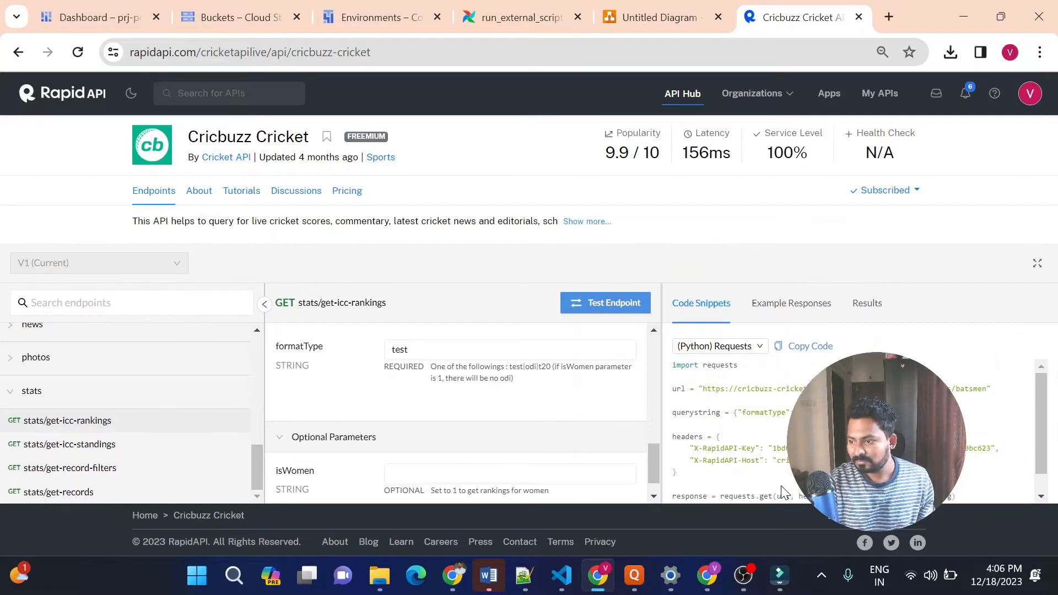
{"action": "scroll", "coordinate": [1046, 408], "scroll_direction": "down", "scroll_amount": 1}
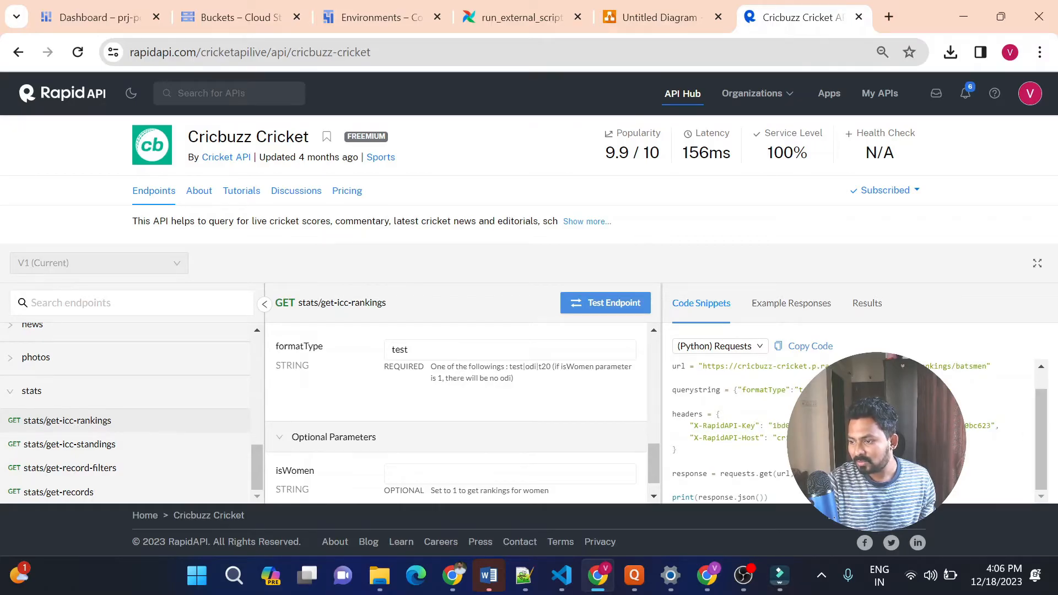
Switch to Visual Studio Code, open extract_data.py and read through its API request, response handling and CSV-writing code
{"action": "left_click", "coordinate": [567, 579]}
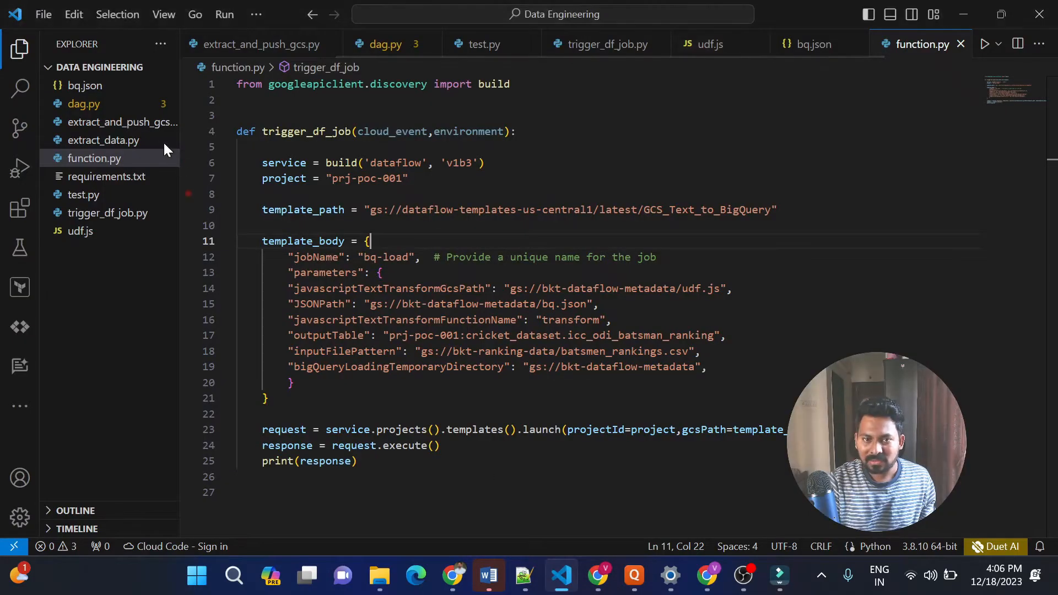
{"action": "left_click", "coordinate": [132, 142]}
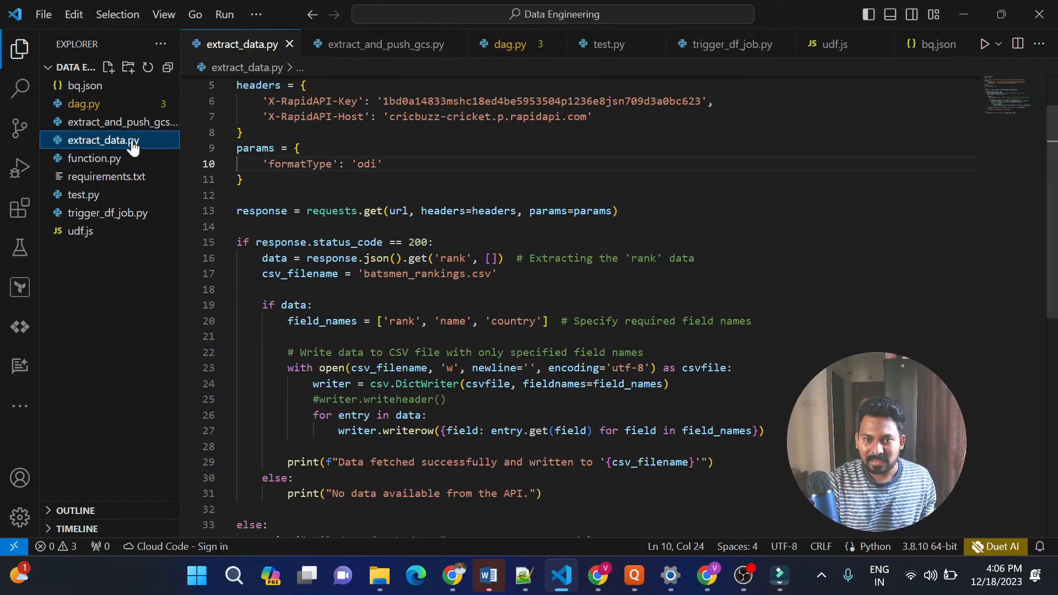
{"action": "key", "text": "Up"}
{"action": "key", "text": "Up"}
{"action": "key", "text": "Up"}
{"action": "key", "text": "Up"}
{"action": "key", "text": "Up"}
{"action": "key", "text": "Up"}
{"action": "key", "text": "Up"}
{"action": "key", "text": "Up"}
{"action": "key", "text": "Up"}
{"action": "key", "text": "Up"}
{"action": "key", "text": "Down"}
{"action": "key", "text": "Down"}
{"action": "key", "text": "Down"}
{"action": "key", "text": "Down"}
{"action": "key", "text": "Down"}
{"action": "key", "text": "Down"}
{"action": "key", "text": "Down"}
{"action": "key", "text": "Down"}
{"action": "key", "text": "Down"}
{"action": "key", "text": "Down"}
{"action": "key", "text": "Down"}
{"action": "key", "text": "Down"}
{"action": "key", "text": "Down"}
{"action": "key", "text": "Down"}
{"action": "key", "text": "Down"}
{"action": "key", "text": "Down"}
{"action": "key", "text": "Down"}
{"action": "key", "text": "Down"}
{"action": "key", "text": "Down"}
{"action": "key", "text": "Down"}
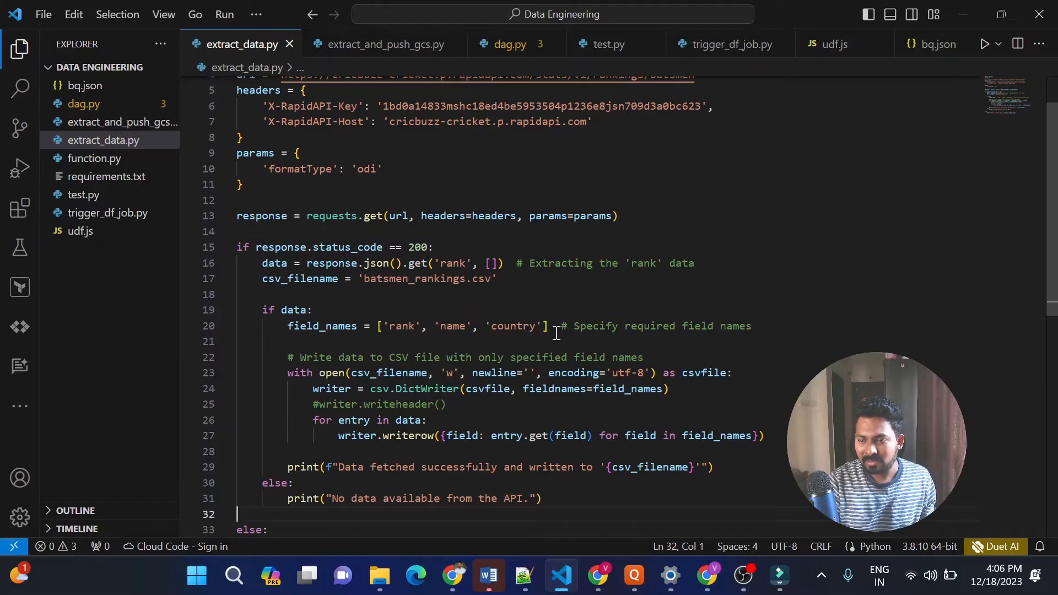
{"action": "left_click", "coordinate": [535, 311]}
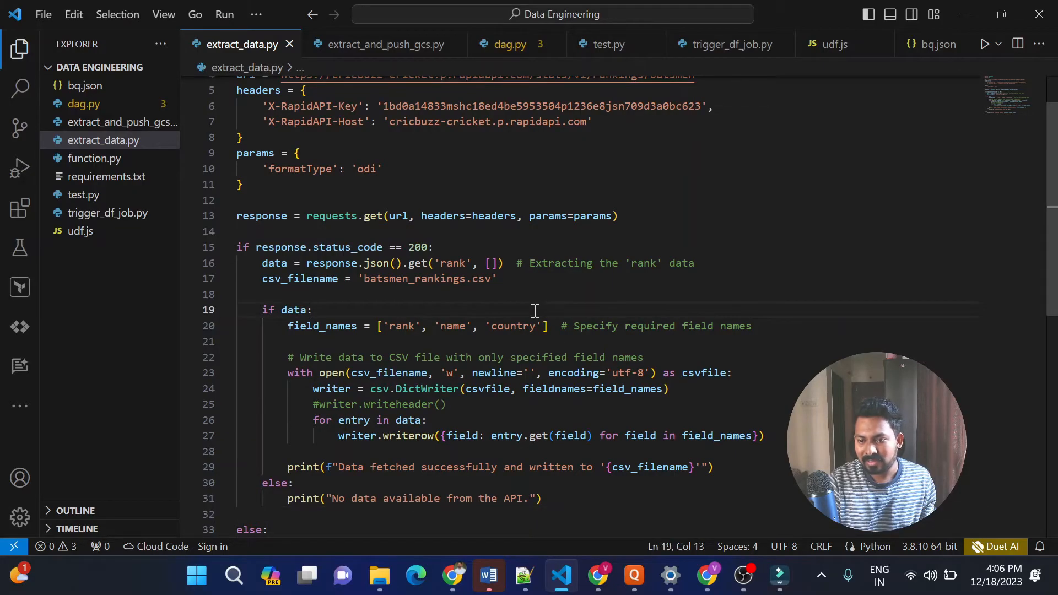
{"action": "key", "text": "Down"}
{"action": "key", "text": "Down"}
{"action": "key", "text": "Down"}
{"action": "key", "text": "Down"}
{"action": "key", "text": "Down"}
{"action": "key", "text": "Down"}
{"action": "key", "text": "Down"}
{"action": "key", "text": "Down"}
{"action": "key", "text": "Down"}
{"action": "key", "text": "Down"}
{"action": "key", "text": "Down"}
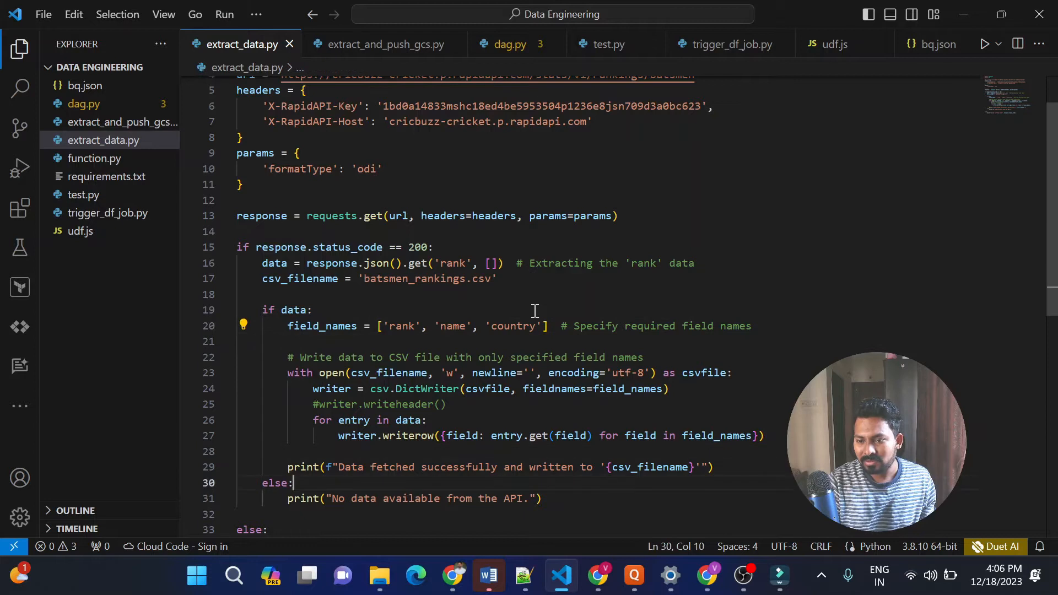
{"action": "key", "text": "Down"}
{"action": "key", "text": "Down"}
{"action": "key", "text": "Down"}
{"action": "key", "text": "Down"}
{"action": "key", "text": "Down"}
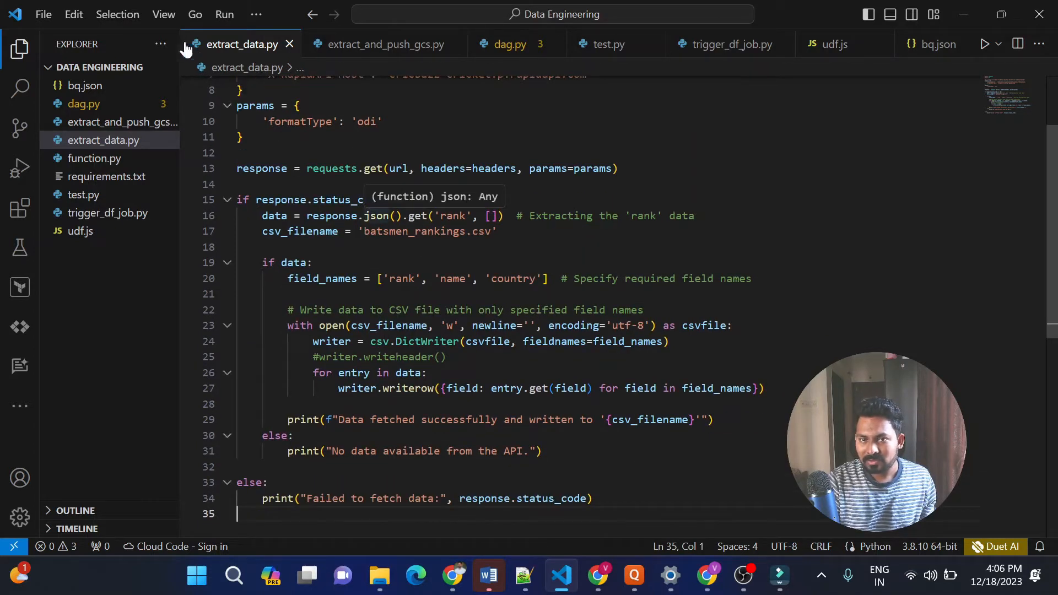
Open a new terminal and run the extract_data.py script with Python
{"action": "left_click", "coordinate": [259, 15]}
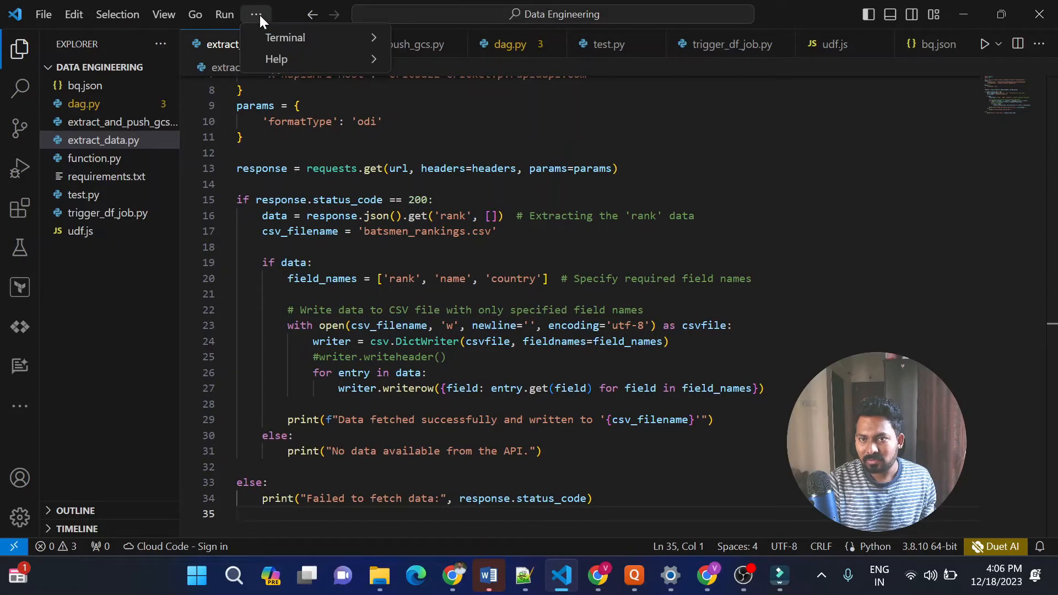
{"action": "mouse_move", "coordinate": [365, 36]}
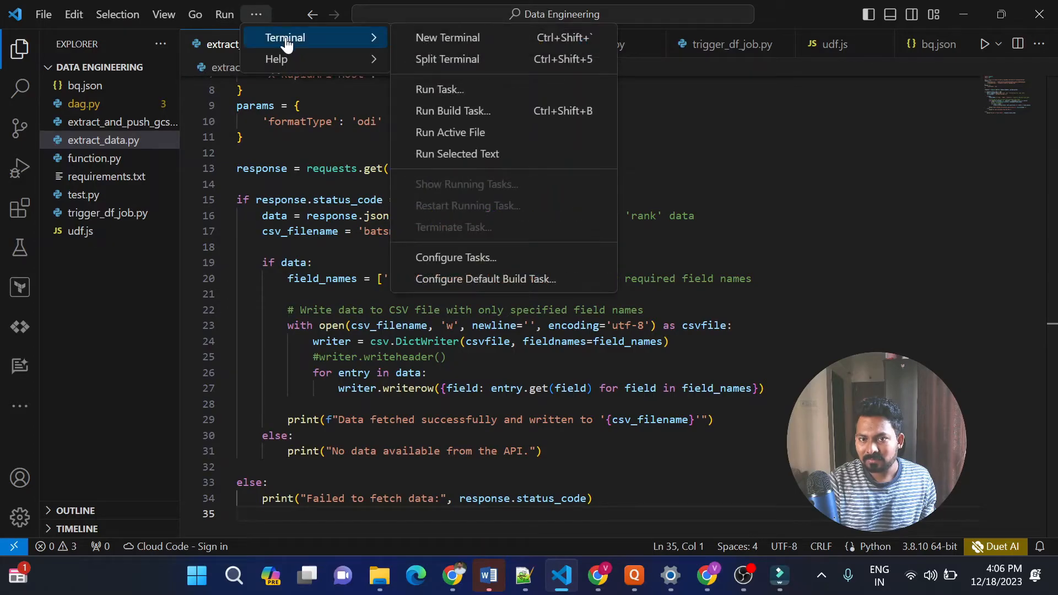
{"action": "left_click", "coordinate": [451, 38]}
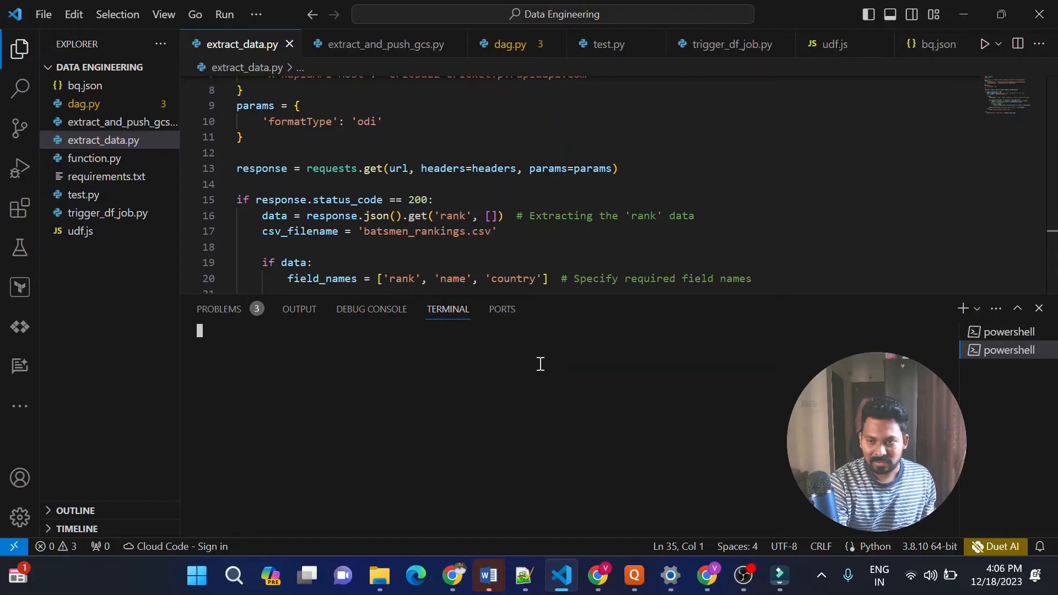
{"action": "type", "text": "p"}
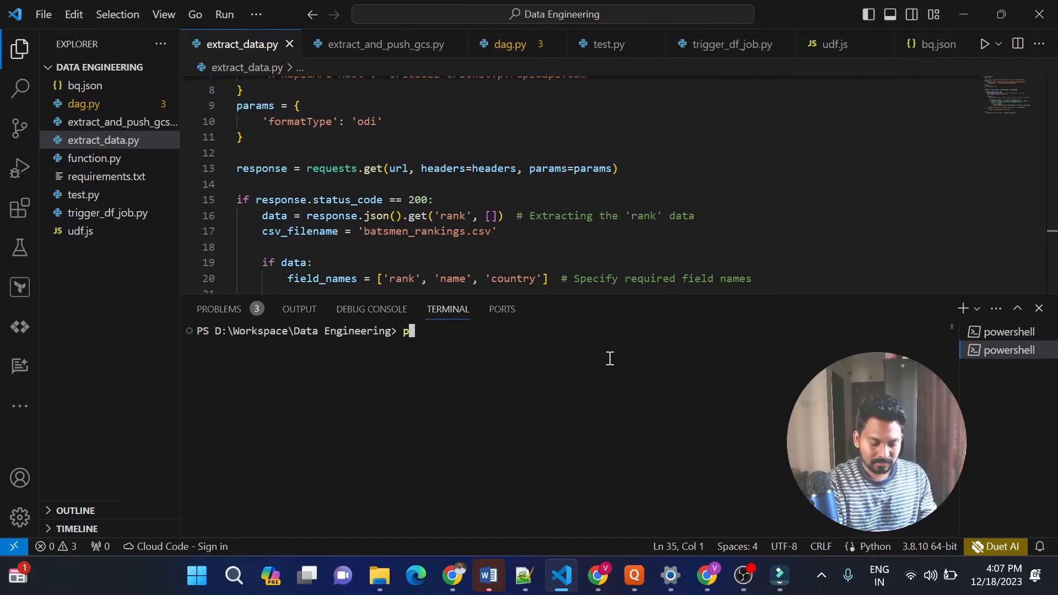
{"action": "type", "text": "ython ex"}
{"action": "key", "text": "Tab"}
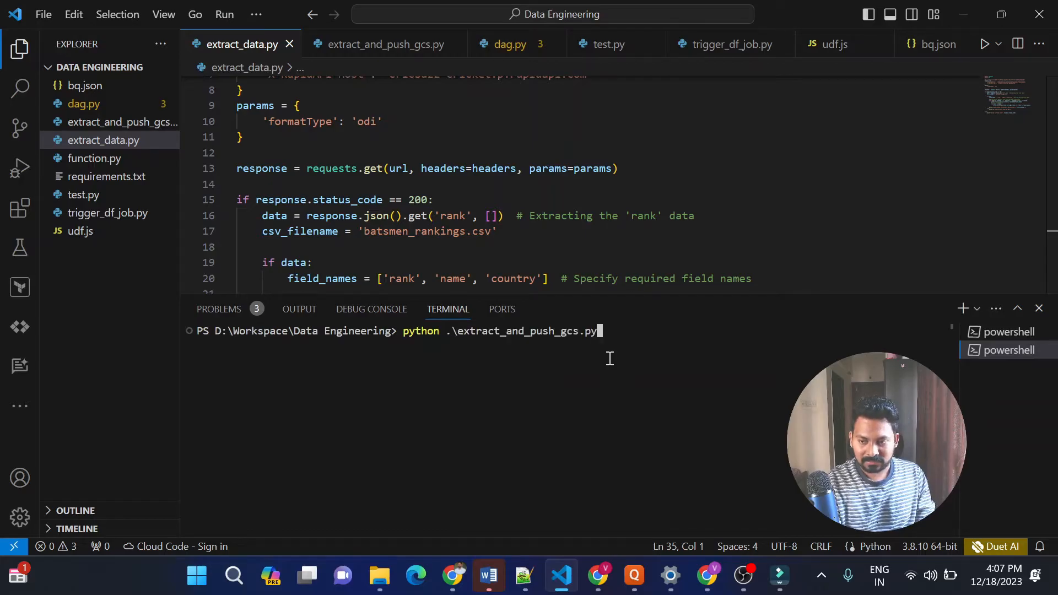
{"action": "key", "text": "BackSpace"}
{"action": "key", "text": "BackSpace"}
{"action": "key", "text": "BackSpace"}
{"action": "key", "text": "BackSpace"}
{"action": "key", "text": "BackSpace"}
{"action": "key", "text": "BackSpace"}
{"action": "key", "text": "BackSpace"}
{"action": "key", "text": "BackSpace"}
{"action": "key", "text": "BackSpace"}
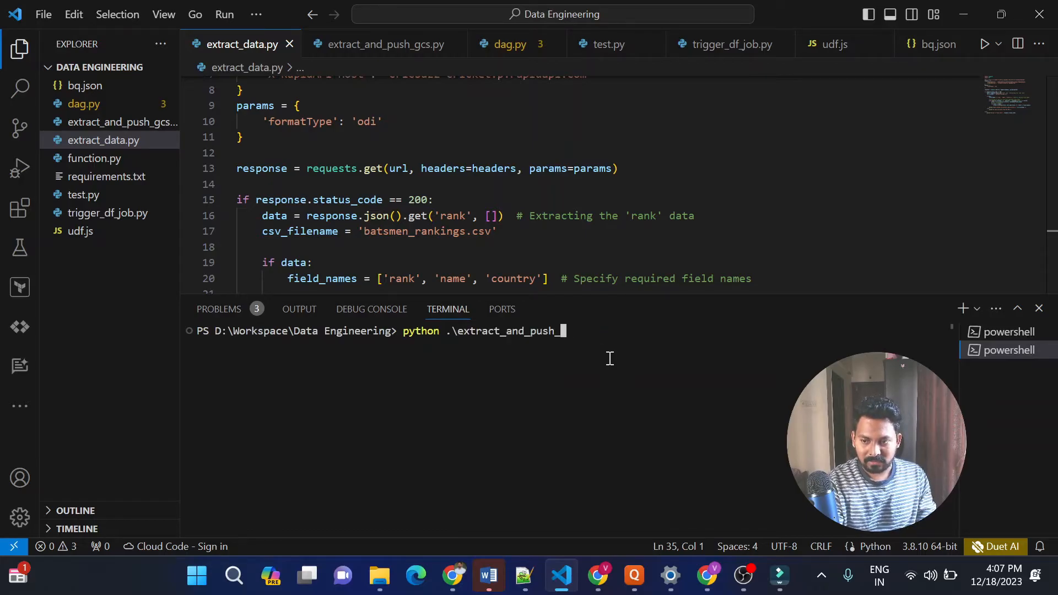
{"action": "key", "text": "BackSpace"}
{"action": "key", "text": "BackSpace"}
{"action": "key", "text": "BackSpace"}
{"action": "key", "text": "BackSpace"}
{"action": "type", "text": "da"}
{"action": "key", "text": "Tab"}
{"action": "key", "text": "Return"}
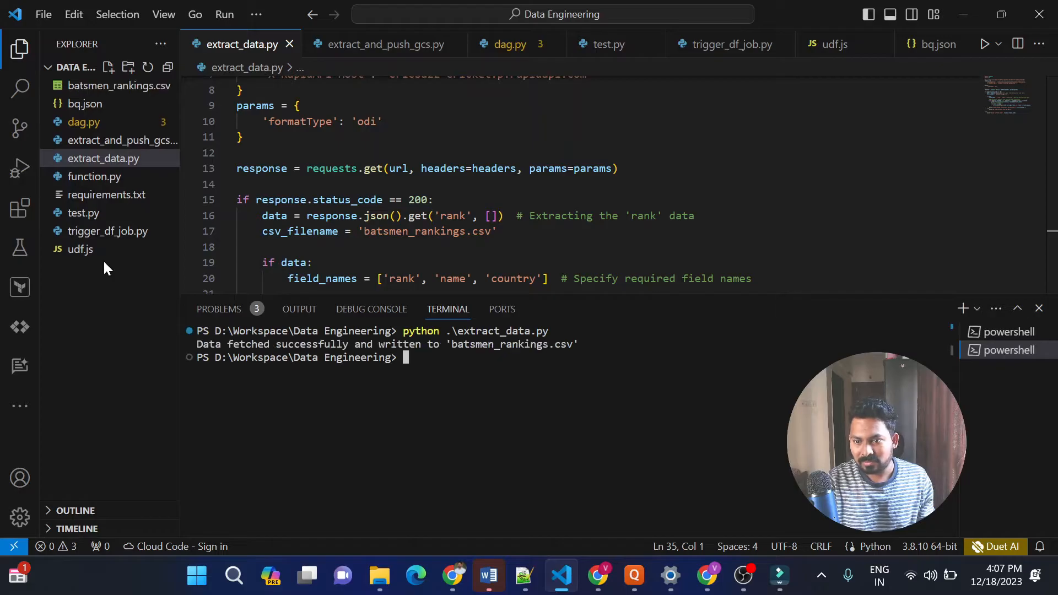
Open batsmen_rankings.csv and examine its rank, name and country rows
{"action": "left_click", "coordinate": [142, 88]}
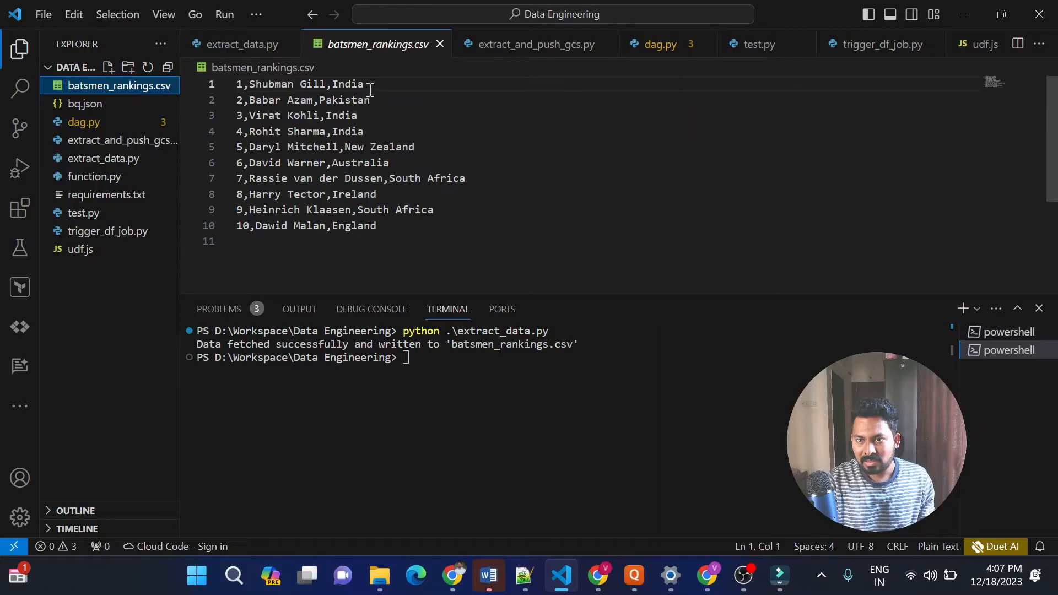
{"action": "triple_click", "coordinate": [386, 86]}
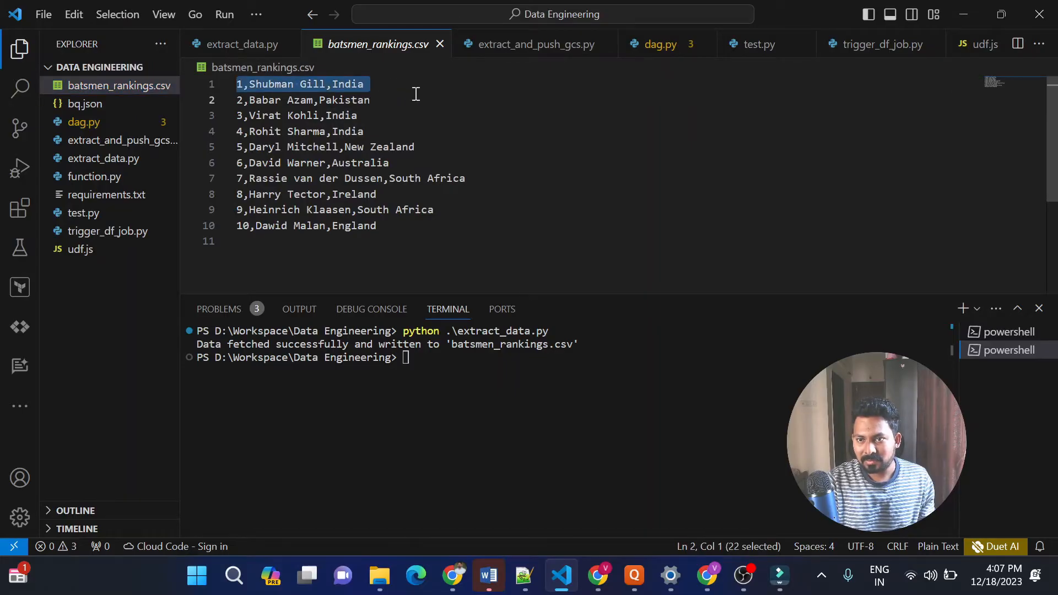
{"action": "triple_click", "coordinate": [388, 102]}
{"action": "triple_click", "coordinate": [383, 117]}
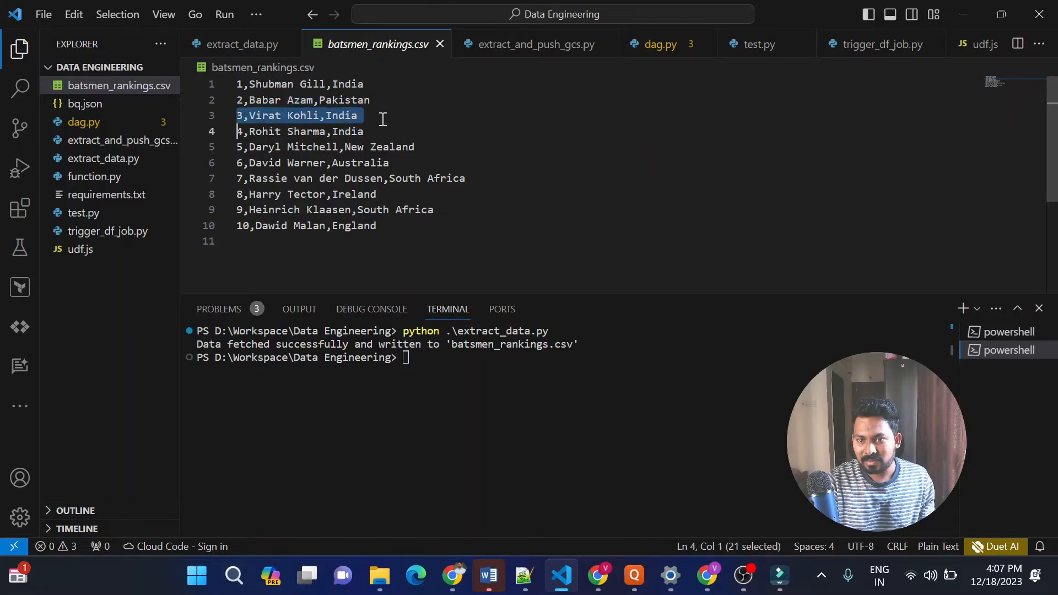
{"action": "double_click", "coordinate": [391, 132]}
{"action": "left_click", "coordinate": [391, 132]}
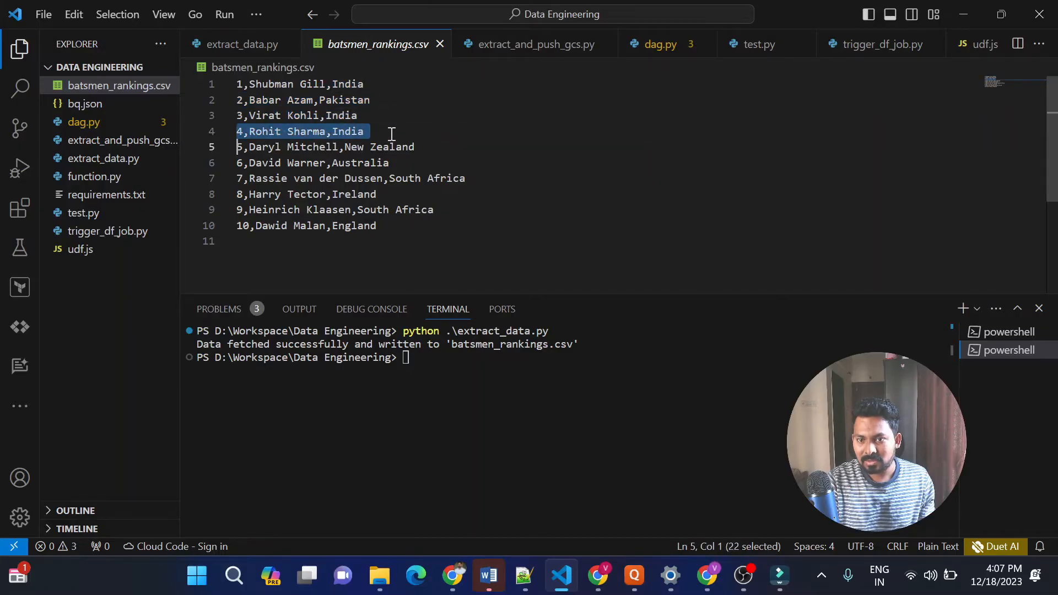
{"action": "left_click", "coordinate": [406, 235]}
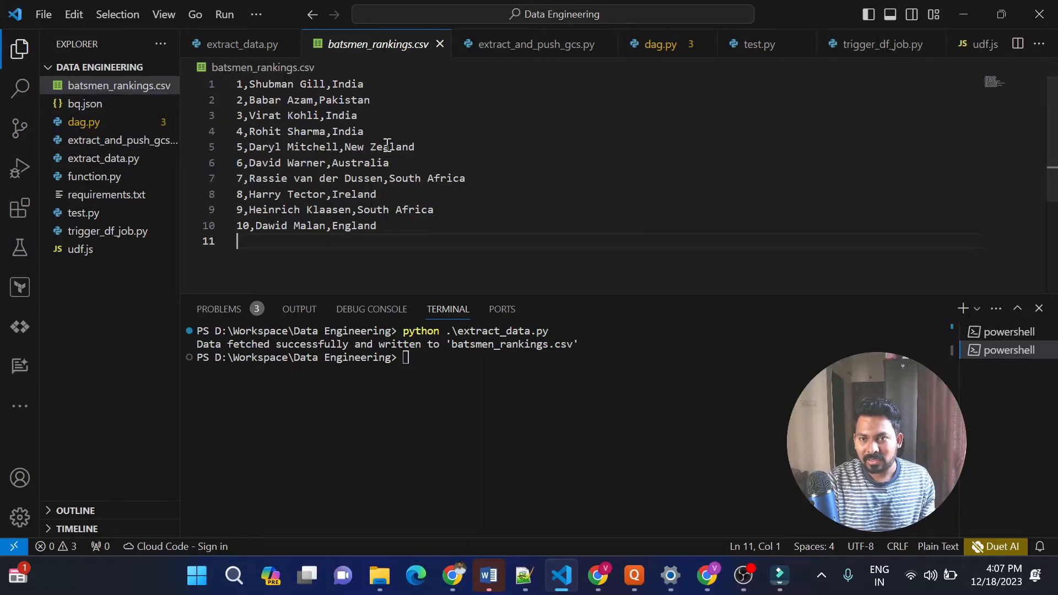
{"action": "left_click_drag", "start_coordinate": [377, 226], "coordinate": [236, 80]}
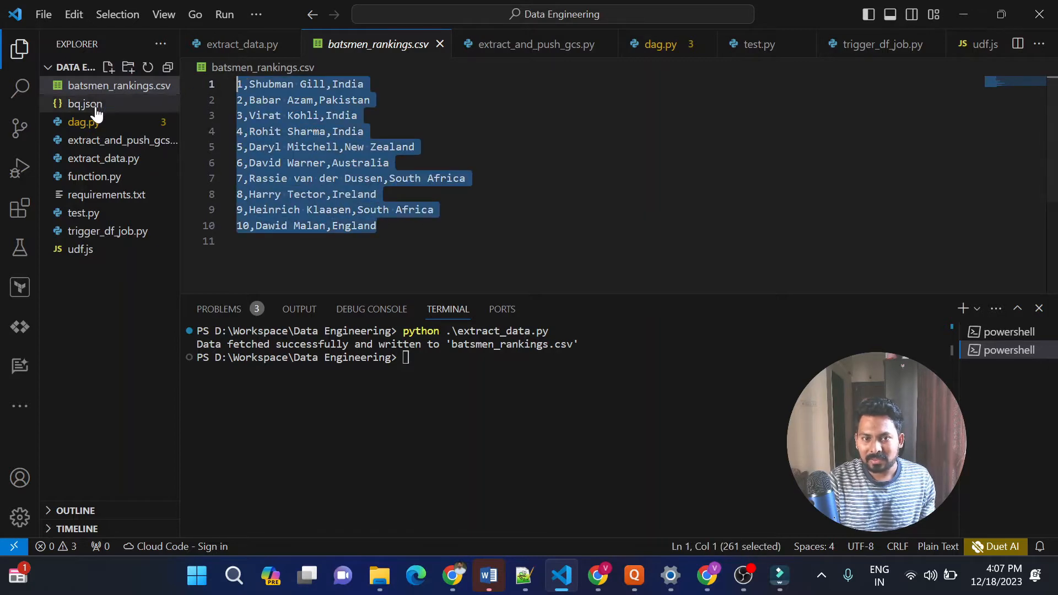
Go back to extract_data.py and examine the field_names list that limits the output to rank, name and country
{"action": "left_click", "coordinate": [100, 159]}
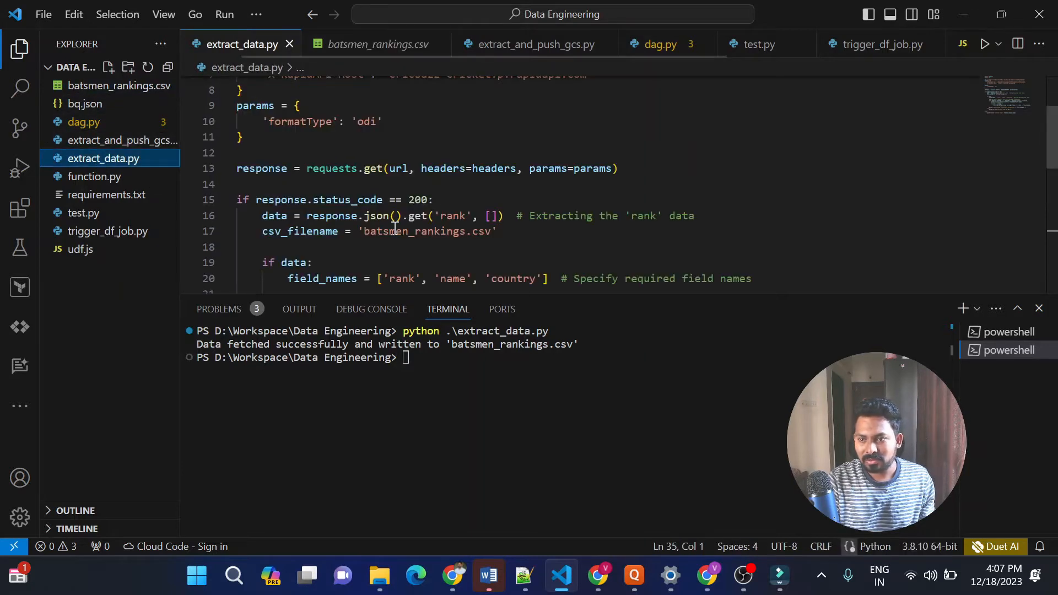
{"action": "left_click", "coordinate": [557, 264]}
{"action": "key", "text": "Down"}
{"action": "key", "text": "Down"}
{"action": "key", "text": "Down"}
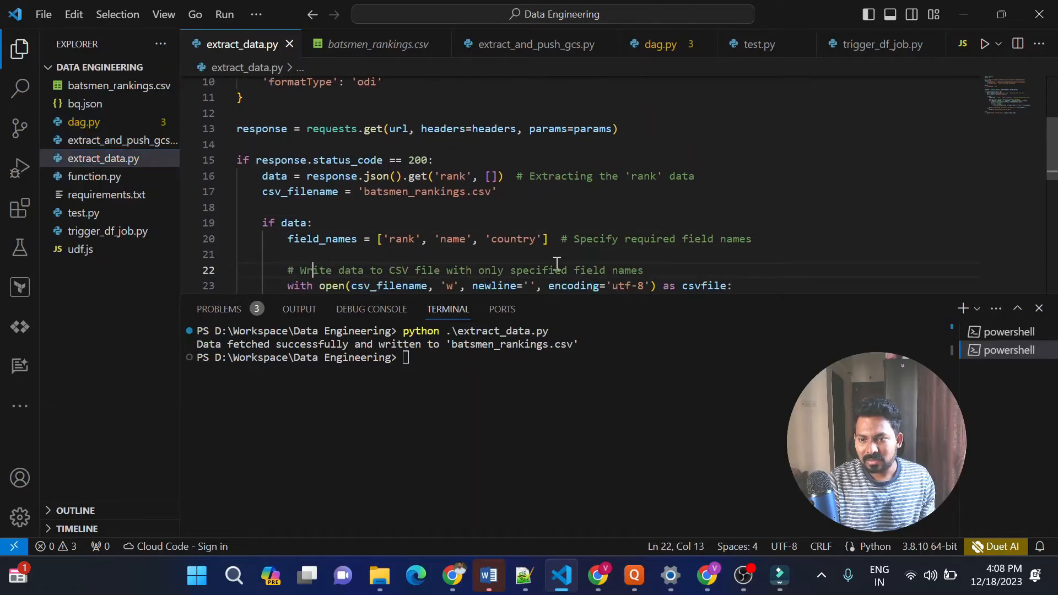
{"action": "triple_click", "coordinate": [478, 234]}
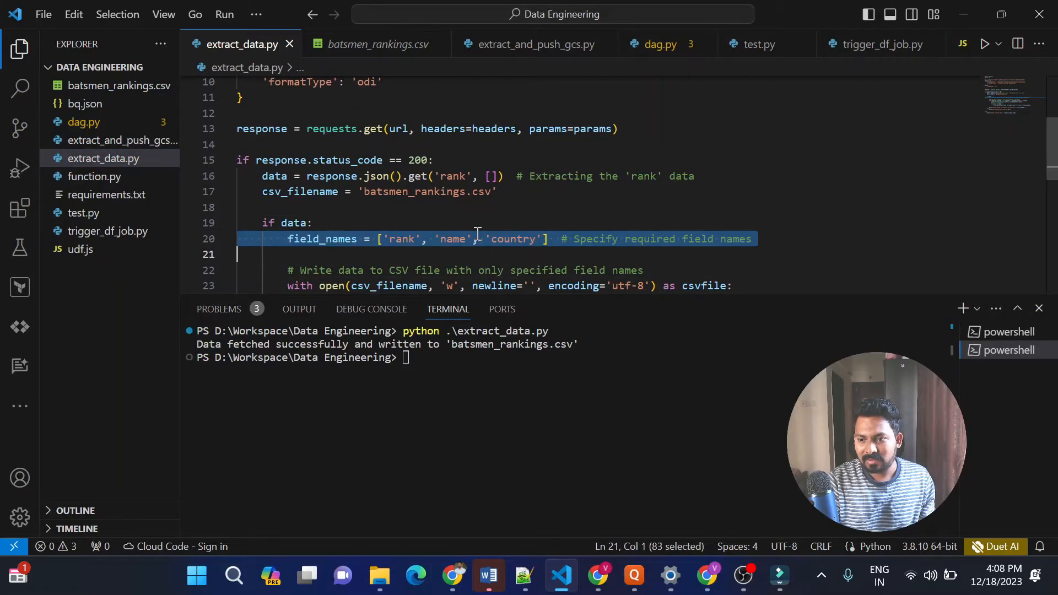
{"action": "left_click", "coordinate": [529, 225]}
{"action": "key", "text": "Down"}
{"action": "key", "text": "Down"}
{"action": "key", "text": "Down"}
{"action": "key", "text": "Down"}
{"action": "key", "text": "Down"}
{"action": "key", "text": "Down"}
{"action": "key", "text": "Down"}
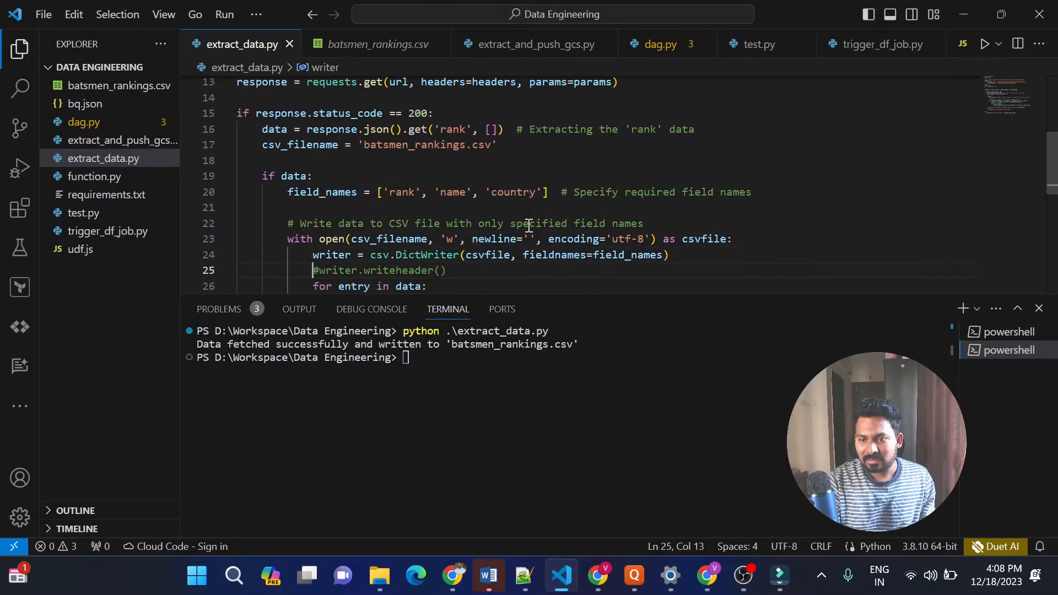
Examine the CSV writer block, highlighting the commented-out writeheader line and reading the row-writing loop
{"action": "left_click", "coordinate": [499, 255]}
{"action": "key", "text": "Down"}
{"action": "key", "text": "Down"}
{"action": "key", "text": "Down"}
{"action": "key", "text": "Down"}
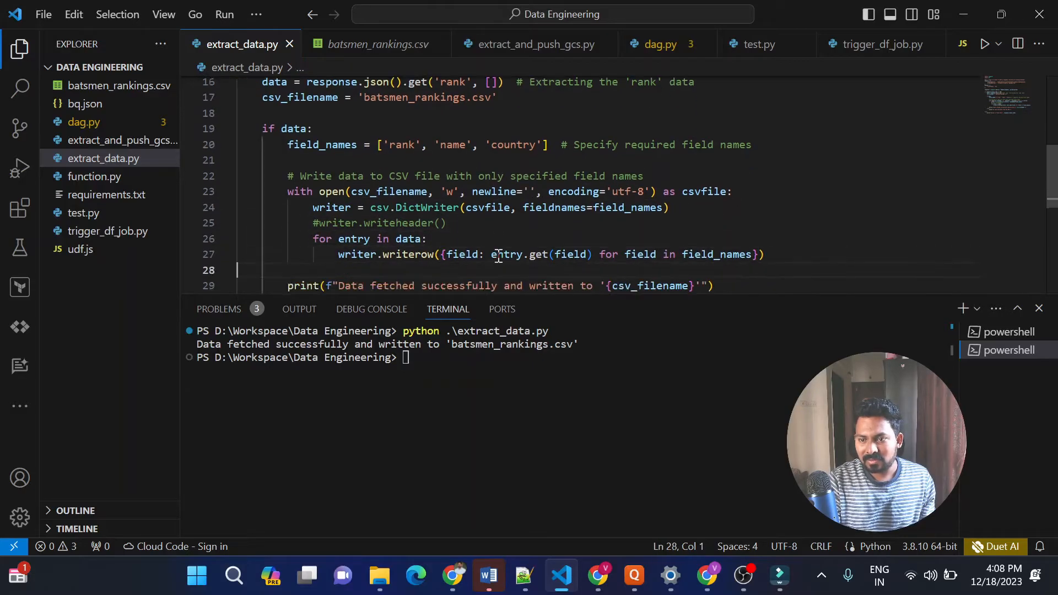
{"action": "triple_click", "coordinate": [451, 207]}
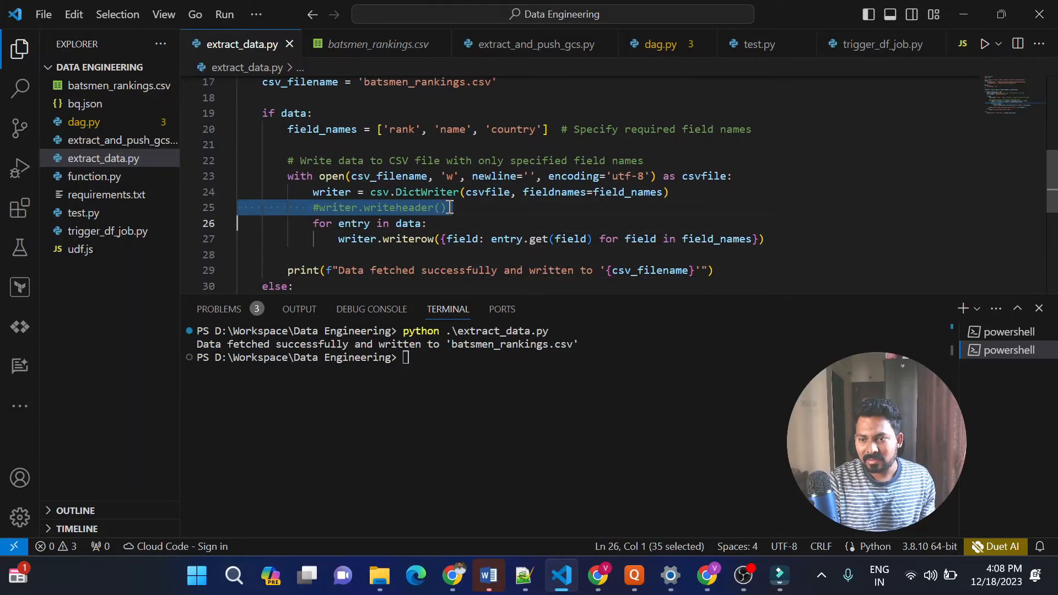
{"action": "triple_click", "coordinate": [450, 208]}
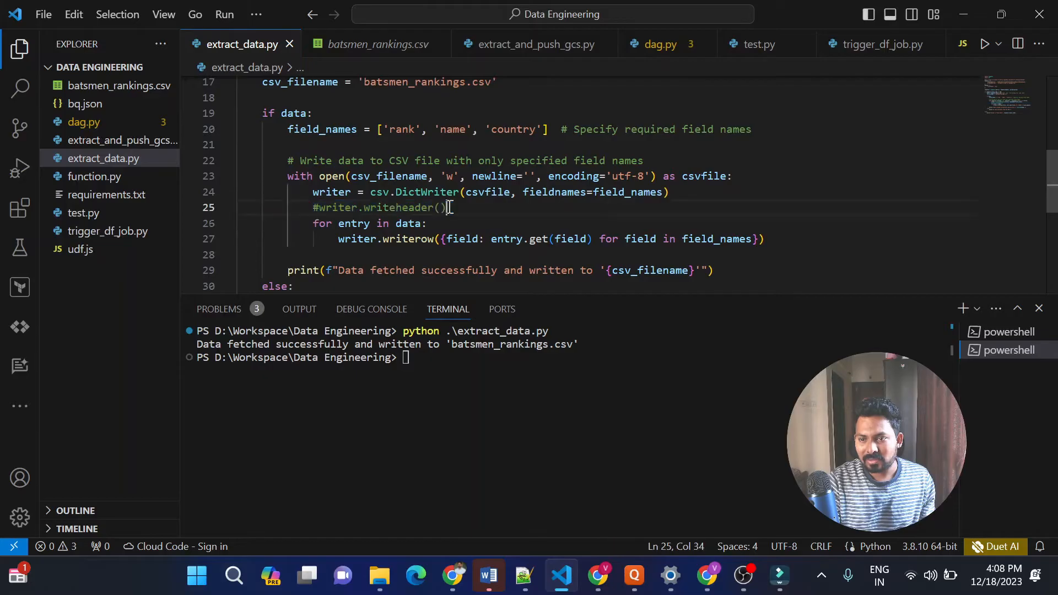
{"action": "left_click", "coordinate": [525, 215]}
{"action": "key", "text": "Down"}
{"action": "key", "text": "Down"}
{"action": "key", "text": "Down"}
{"action": "key", "text": "Down"}
{"action": "key", "text": "Down"}
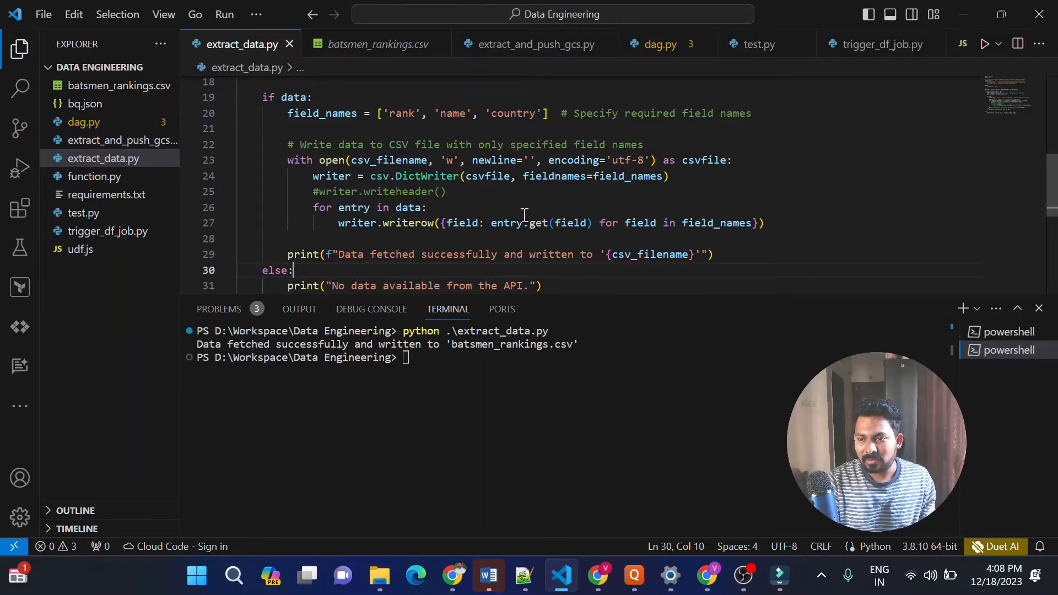
{"action": "key", "text": "Down"}
{"action": "key", "text": "Down"}
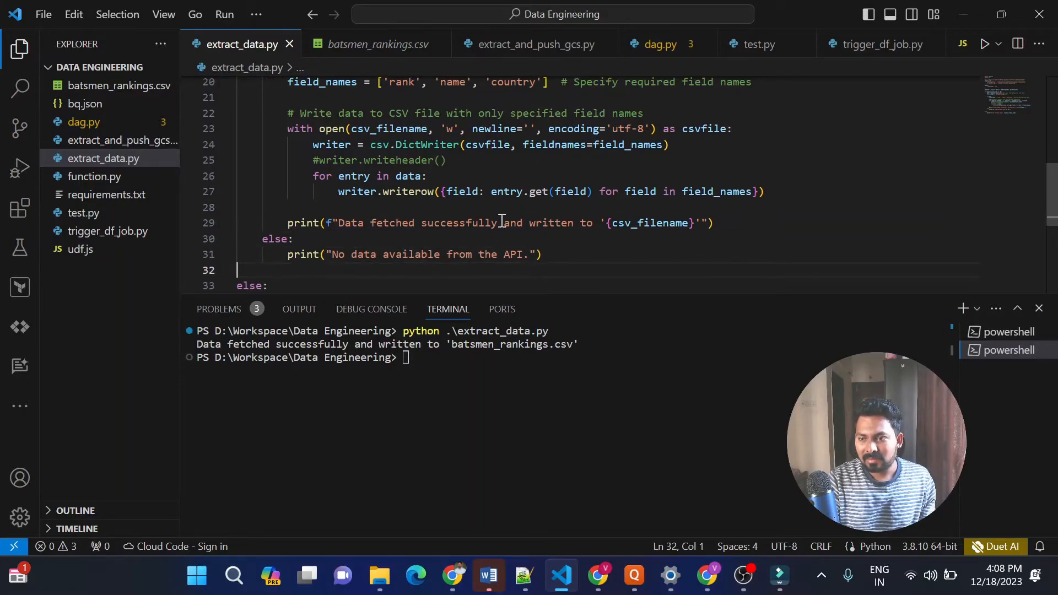
Compare the script's success print line with the terminal output, and review the error branches and request parameters
{"action": "triple_click", "coordinate": [502, 222]}
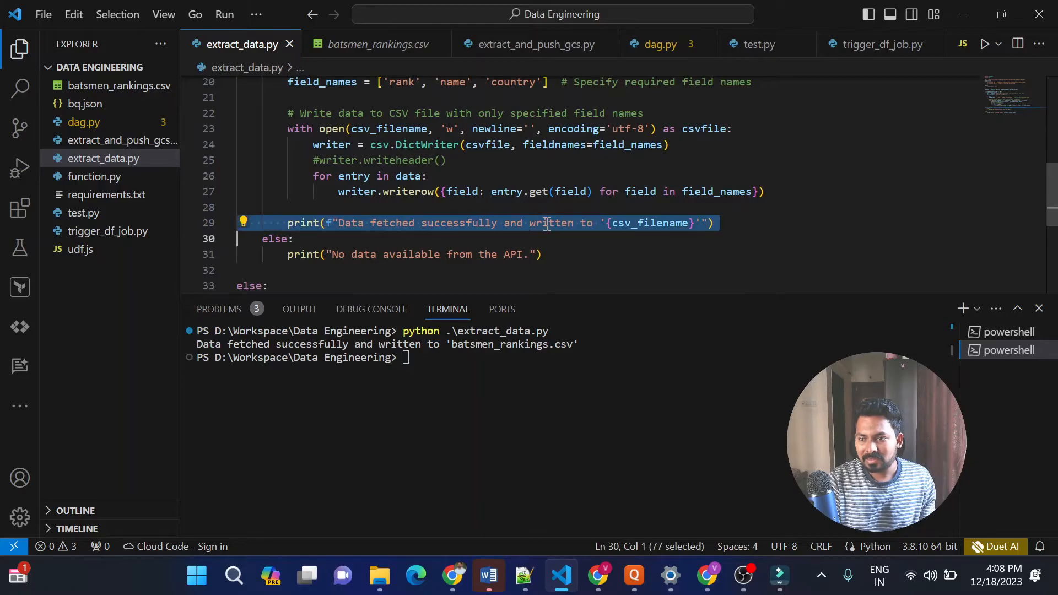
{"action": "triple_click", "coordinate": [475, 344]}
{"action": "left_click", "coordinate": [550, 231]}
{"action": "key", "text": "ctrl+End"}
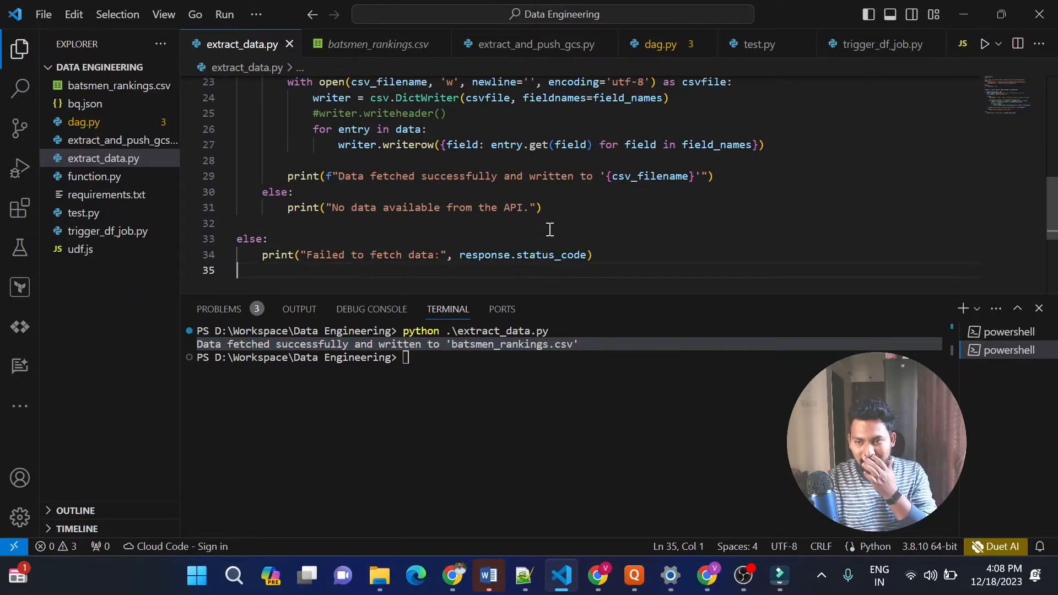
{"action": "left_click", "coordinate": [573, 232]}
{"action": "key", "text": "Up"}
{"action": "key", "text": "Up"}
{"action": "key", "text": "Up"}
{"action": "key", "text": "Up"}
{"action": "key", "text": "Up"}
{"action": "key", "text": "Up"}
{"action": "key", "text": "Up"}
{"action": "key", "text": "Up"}
{"action": "key", "text": "Up"}
{"action": "key", "text": "Up"}
{"action": "key", "text": "Up"}
{"action": "key", "text": "Up"}
{"action": "key", "text": "Up"}
{"action": "key", "text": "Up"}
{"action": "key", "text": "Up"}
{"action": "key", "text": "Up"}
{"action": "key", "text": "Up"}
{"action": "key", "text": "Up"}
{"action": "key", "text": "Up"}
{"action": "key", "text": "Up"}
{"action": "key", "text": "Up"}
{"action": "key", "text": "Up"}
{"action": "key", "text": "Up"}
{"action": "key", "text": "Up"}
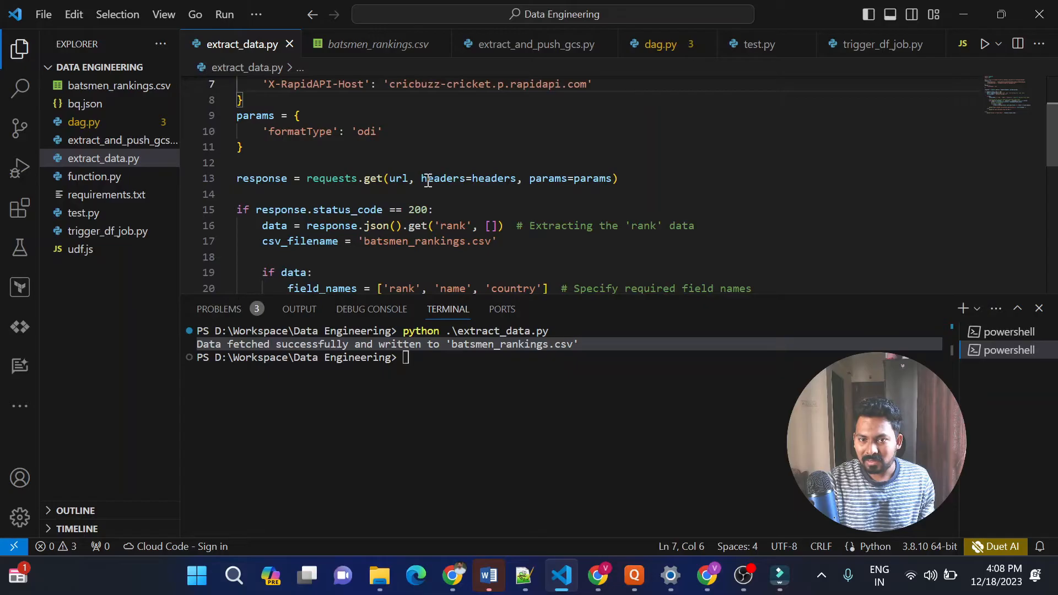
Open extract_and_push_gcs.py and highlight the code that uploads the CSV file to the bkt-ranking-data bucket
{"action": "left_click", "coordinate": [130, 142]}
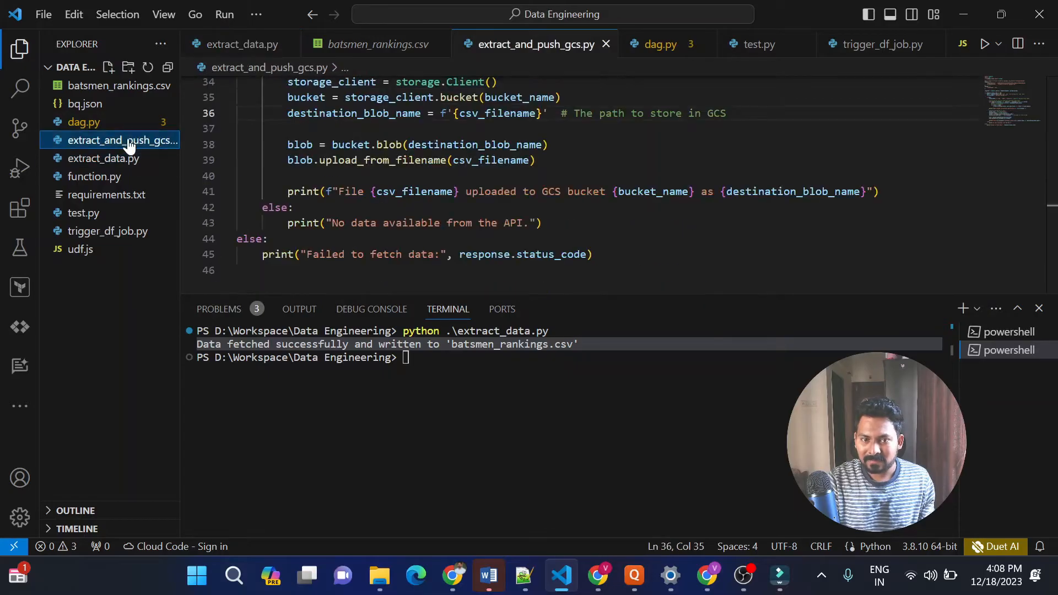
{"action": "left_click", "coordinate": [368, 197]}
{"action": "key", "text": "Up"}
{"action": "key", "text": "Up"}
{"action": "key", "text": "Up"}
{"action": "key", "text": "Up"}
{"action": "key", "text": "Up"}
{"action": "key", "text": "Up"}
{"action": "key", "text": "Up"}
{"action": "key", "text": "Up"}
{"action": "key", "text": "Up"}
{"action": "key", "text": "Up"}
{"action": "key", "text": "Up"}
{"action": "key", "text": "Up"}
{"action": "key", "text": "Up"}
{"action": "key", "text": "Up"}
{"action": "key", "text": "Up"}
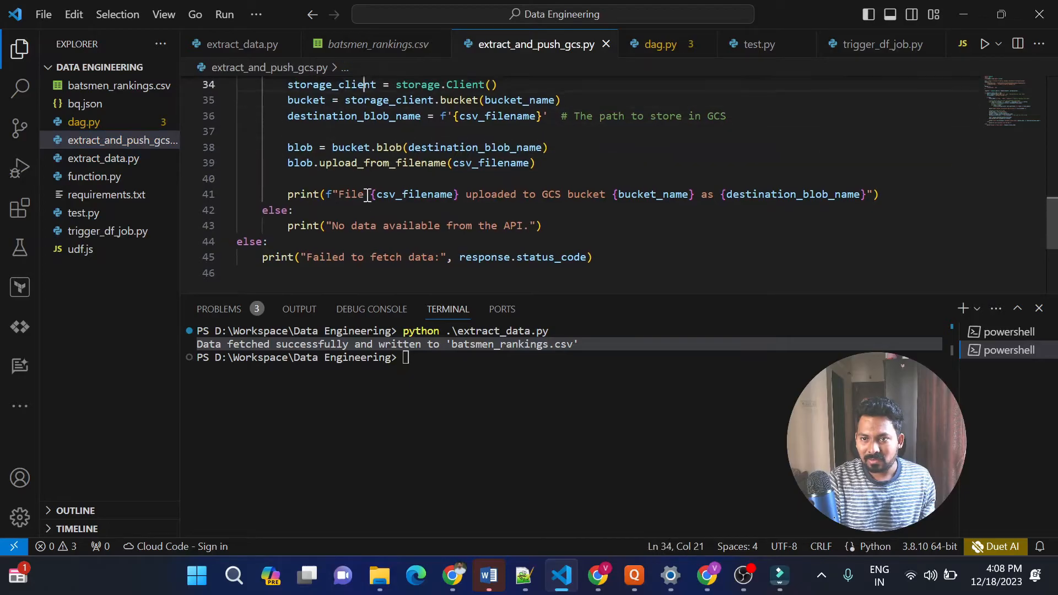
{"action": "scroll", "coordinate": [366, 196], "scroll_direction": "up", "scroll_amount": 1}
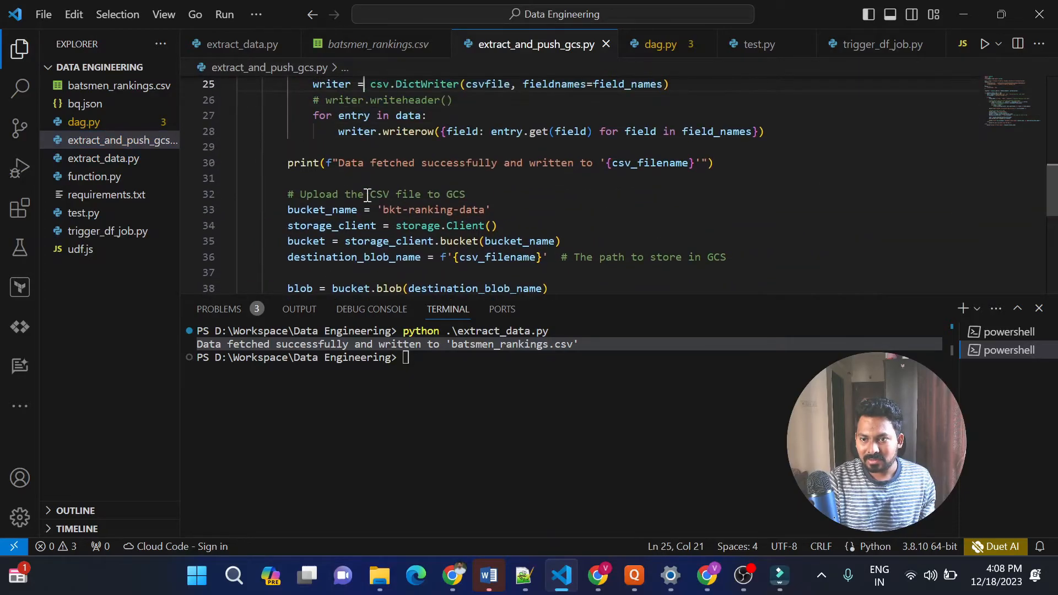
{"action": "left_click", "coordinate": [287, 196]}
{"action": "left_click_drag", "start_coordinate": [286, 197], "coordinate": [601, 289]}
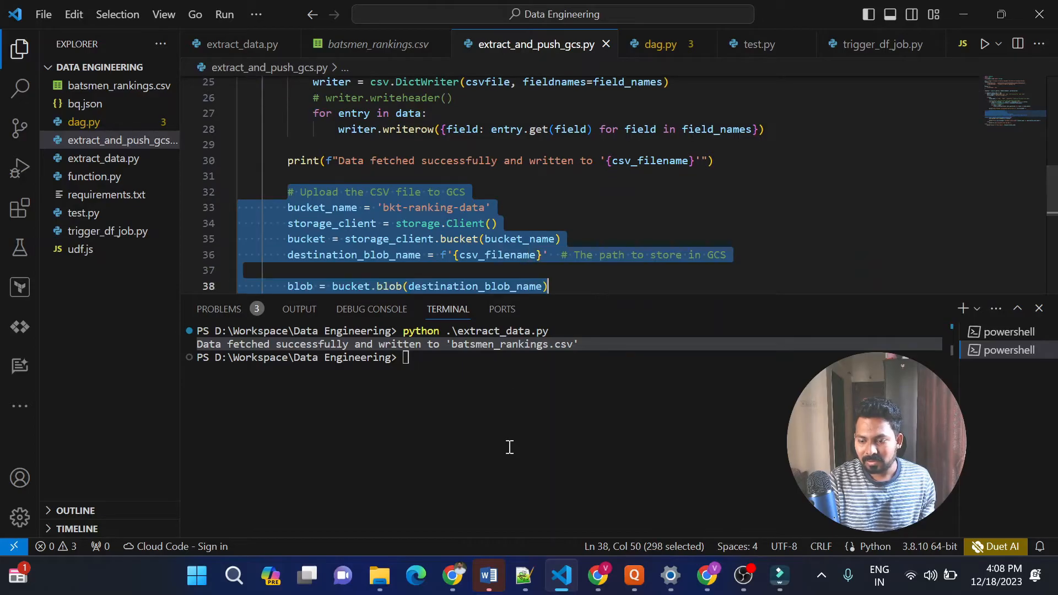
Switch to Chrome and open the bkt-ranking-data bucket in Cloud Storage to check its objects
{"action": "left_click", "coordinate": [595, 580]}
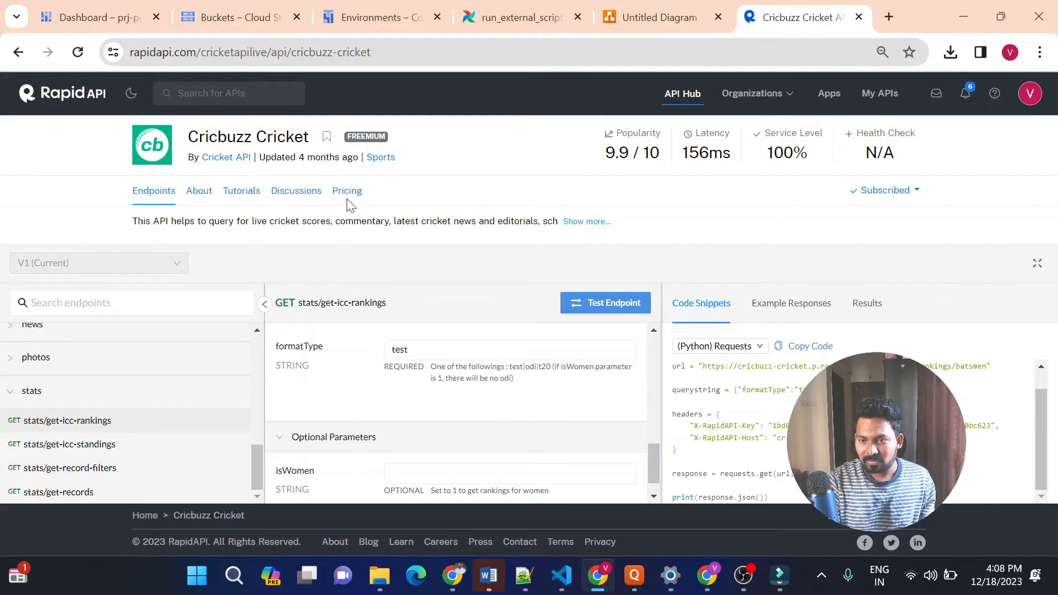
{"action": "left_click", "coordinate": [213, 29]}
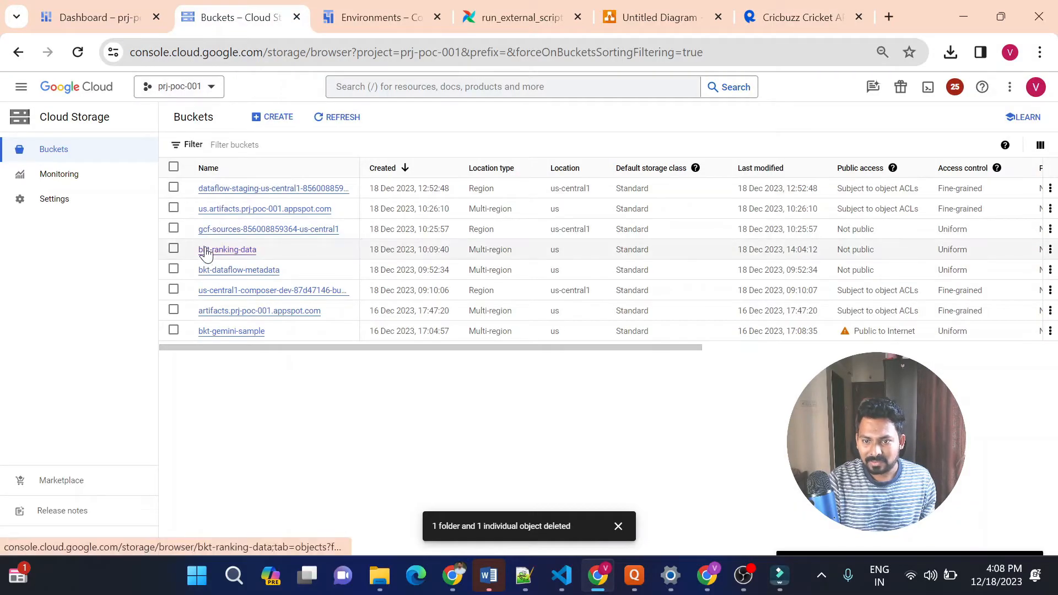
{"action": "left_click", "coordinate": [238, 255]}
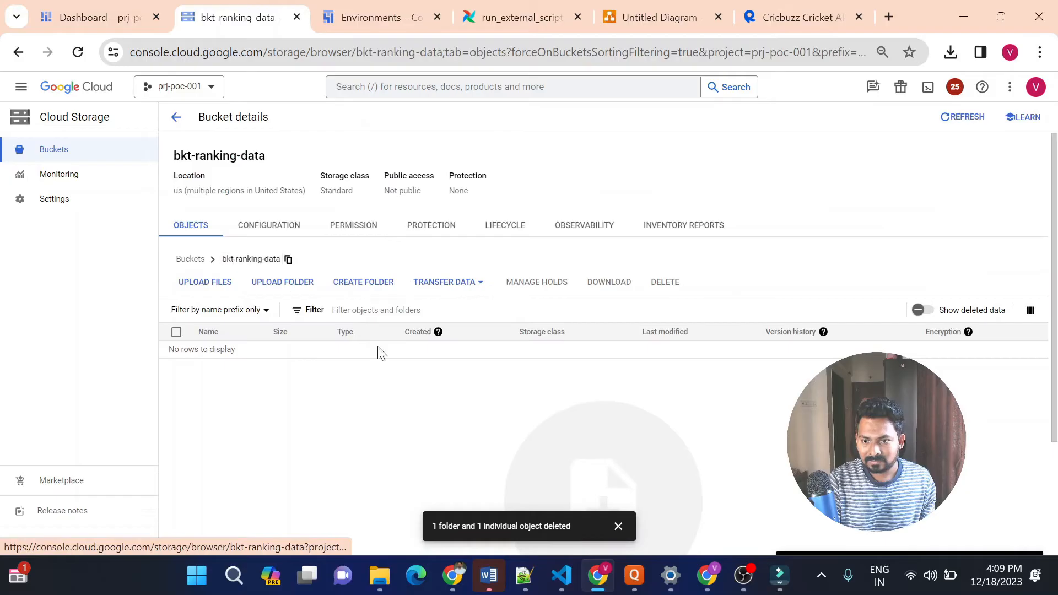
Return to VS Code and compare the bucket_name line in extract_and_push_gcs.py with the bucket open in Cloud Storage
{"action": "left_click", "coordinate": [562, 576]}
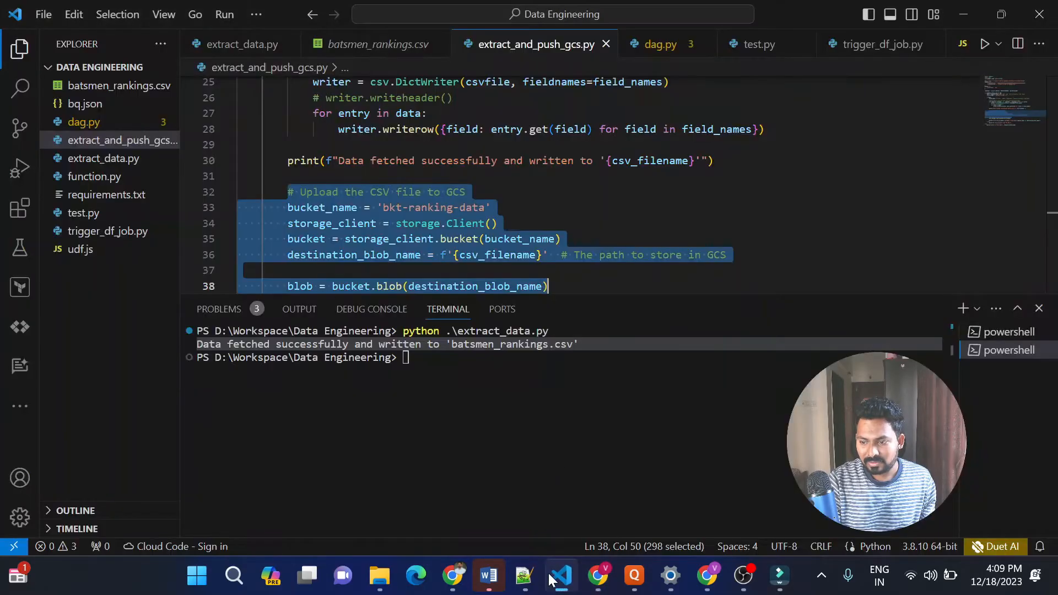
{"action": "left_click", "coordinate": [669, 217]}
{"action": "left_click", "coordinate": [481, 206]}
{"action": "triple_click", "coordinate": [481, 207]}
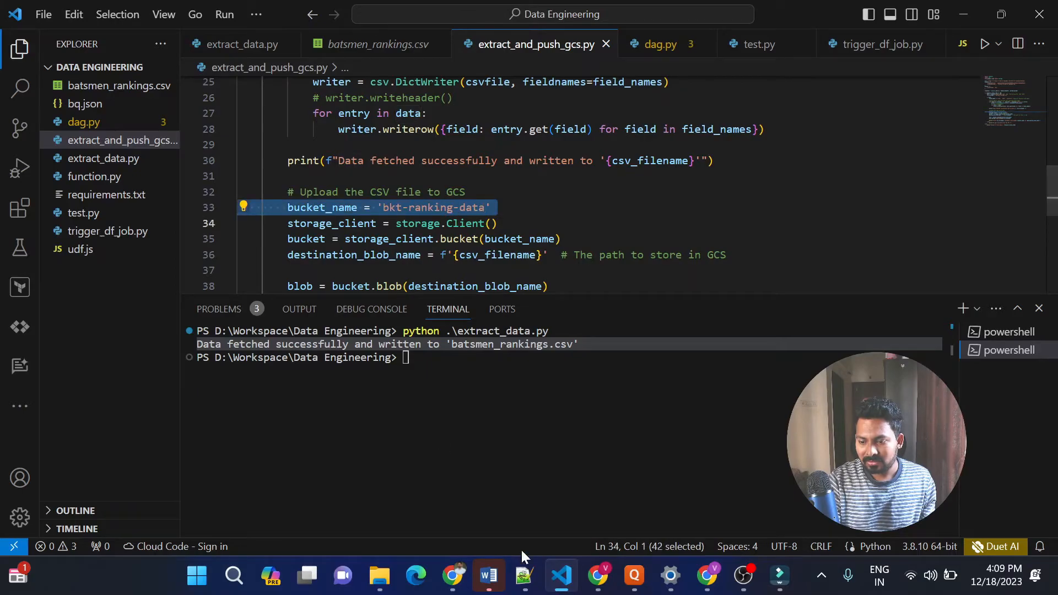
{"action": "left_click", "coordinate": [598, 575]}
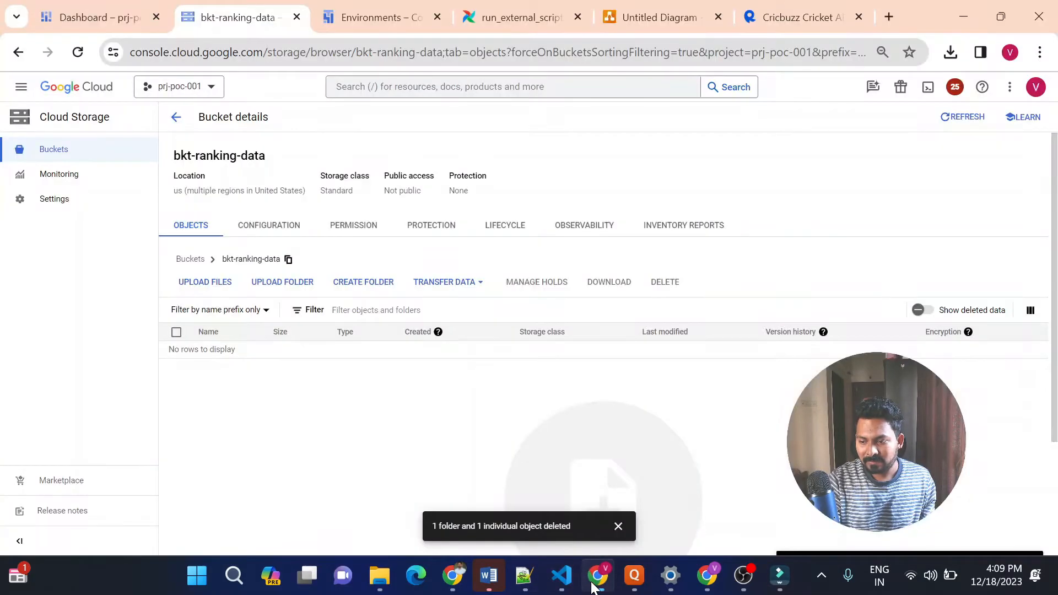
{"action": "key", "text": "alt+Tab"}
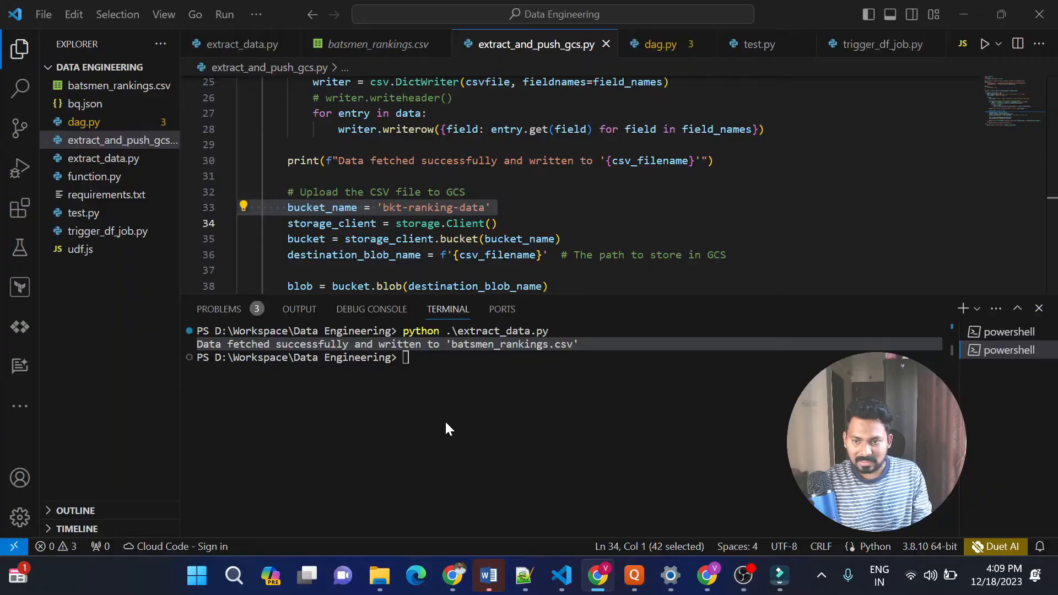
{"action": "left_click", "coordinate": [524, 193]}
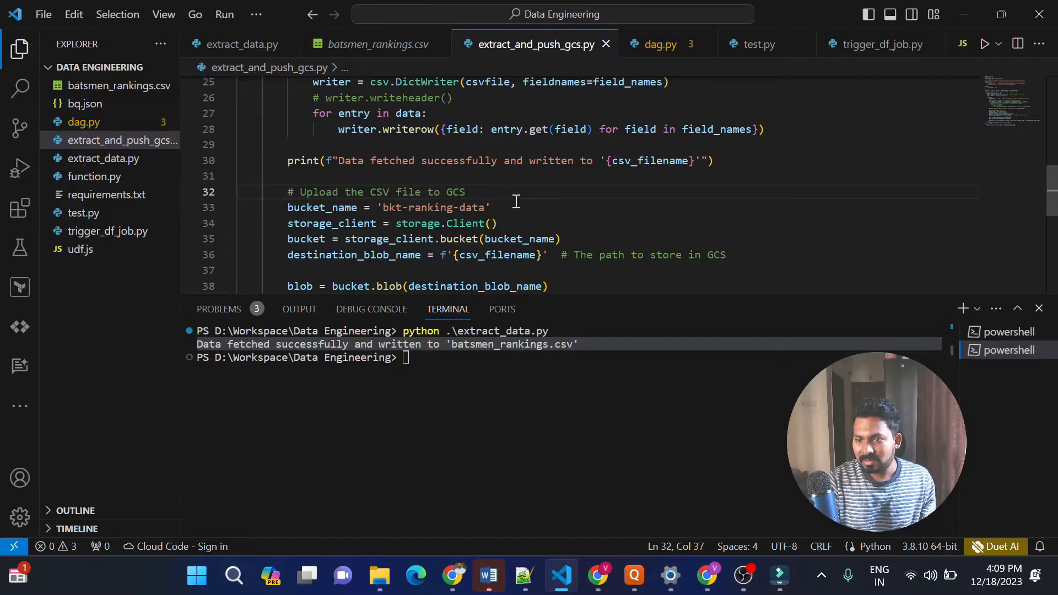
Run python .\extract_and_push_gcs.py in the terminal to fetch the rankings and upload the CSV to the bucket
{"action": "left_click", "coordinate": [482, 361]}
{"action": "key", "text": "Up"}
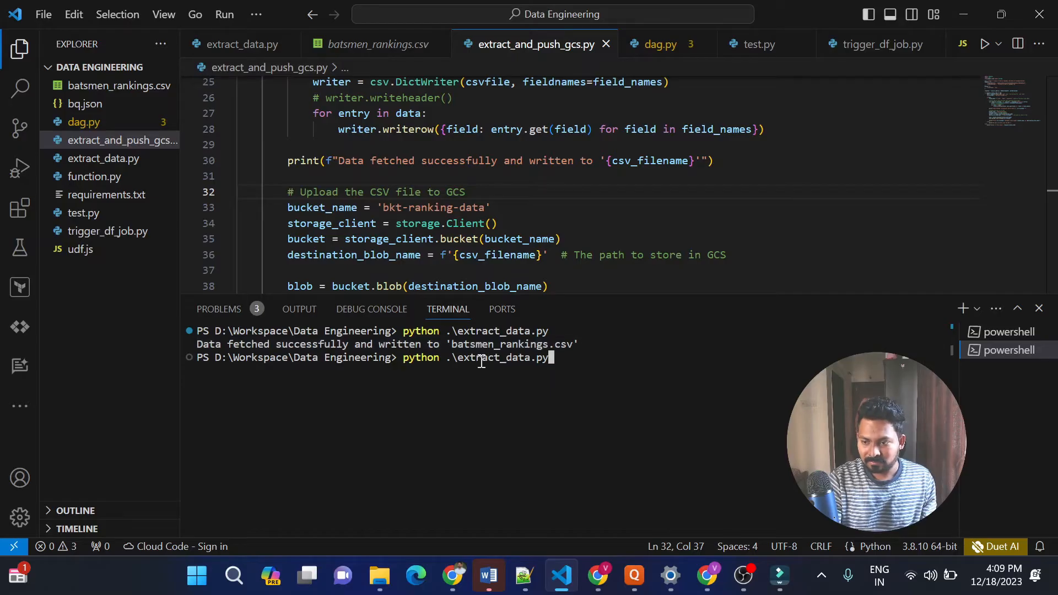
{"action": "key", "text": "Up"}
{"action": "key", "text": "Down"}
{"action": "key", "text": "BackSpace"}
{"action": "key", "text": "BackSpace"}
{"action": "key", "text": "BackSpace"}
{"action": "key", "text": "BackSpace"}
{"action": "key", "text": "BackSpace"}
{"action": "key", "text": "BackSpace"}
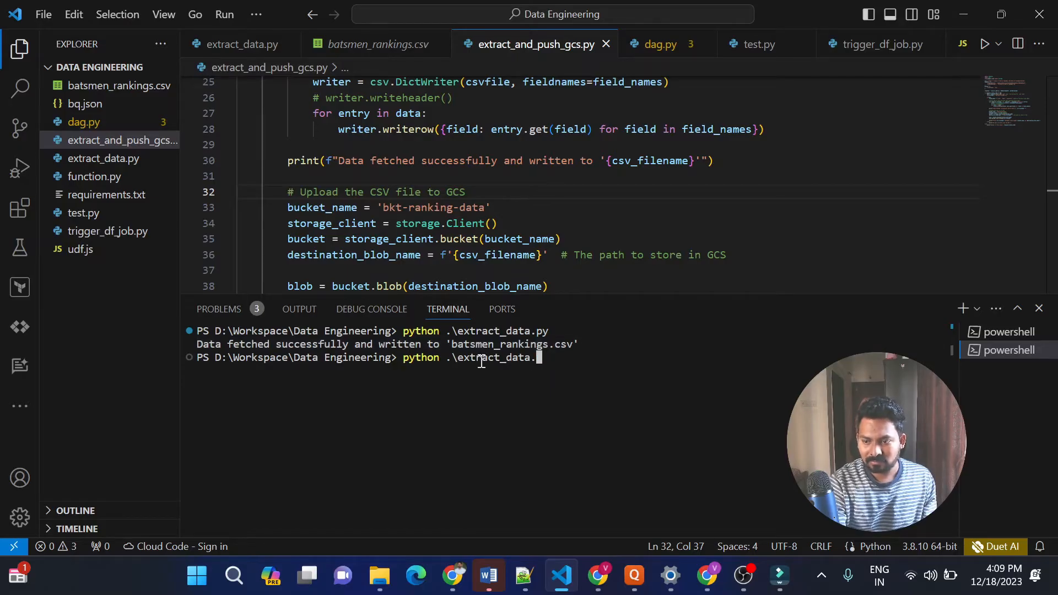
{"action": "key", "text": "BackSpace"}
{"action": "type", "text": "a"}
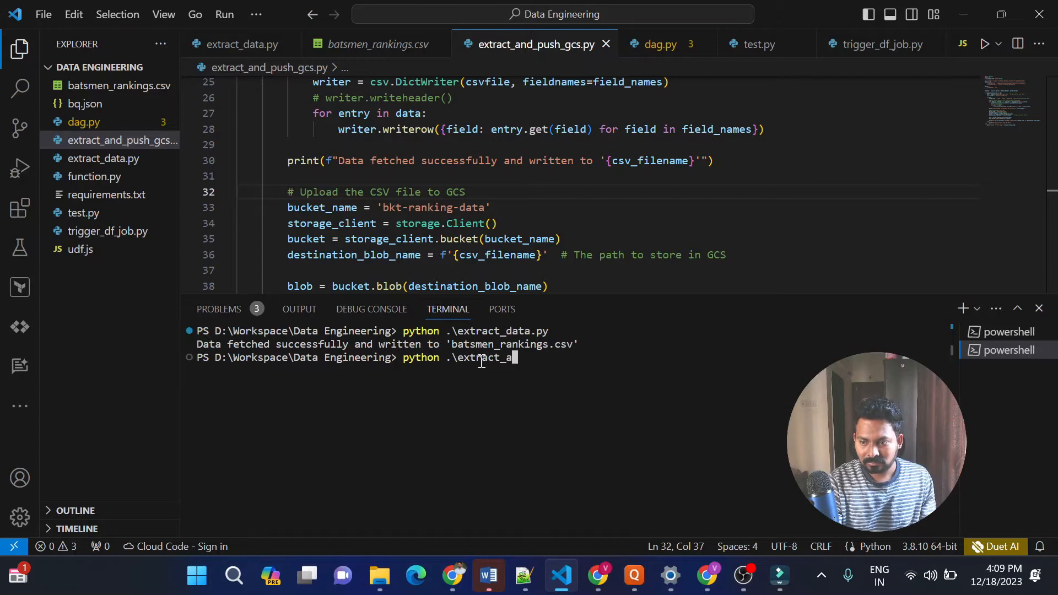
{"action": "key", "text": "Tab"}
{"action": "key", "text": "Return"}
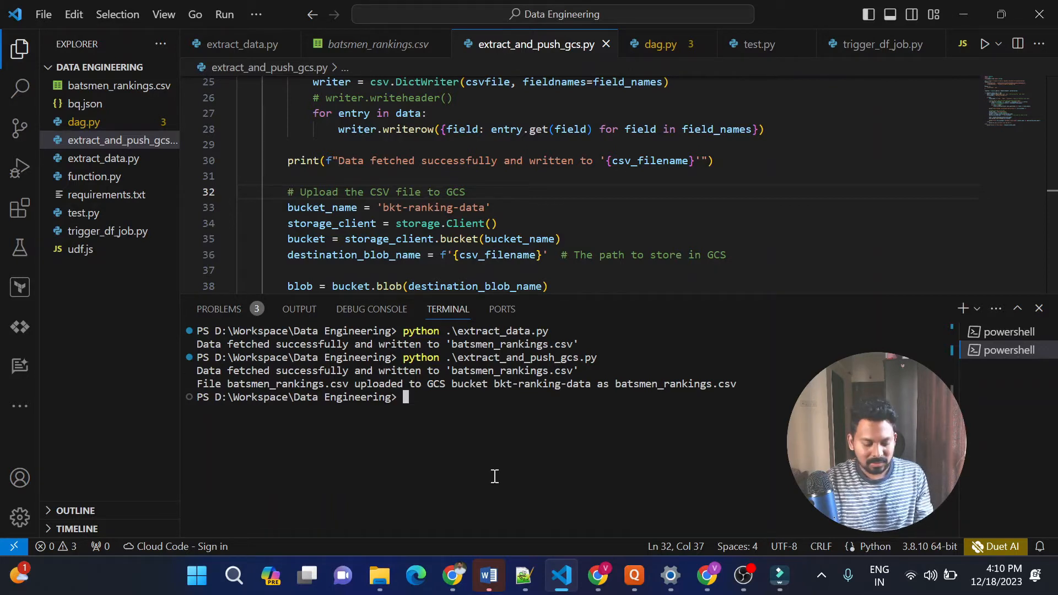
Switch to Chrome and refresh the bkt-ranking-data object list to check the CSV upload
{"action": "key", "text": "alt+Tab"}
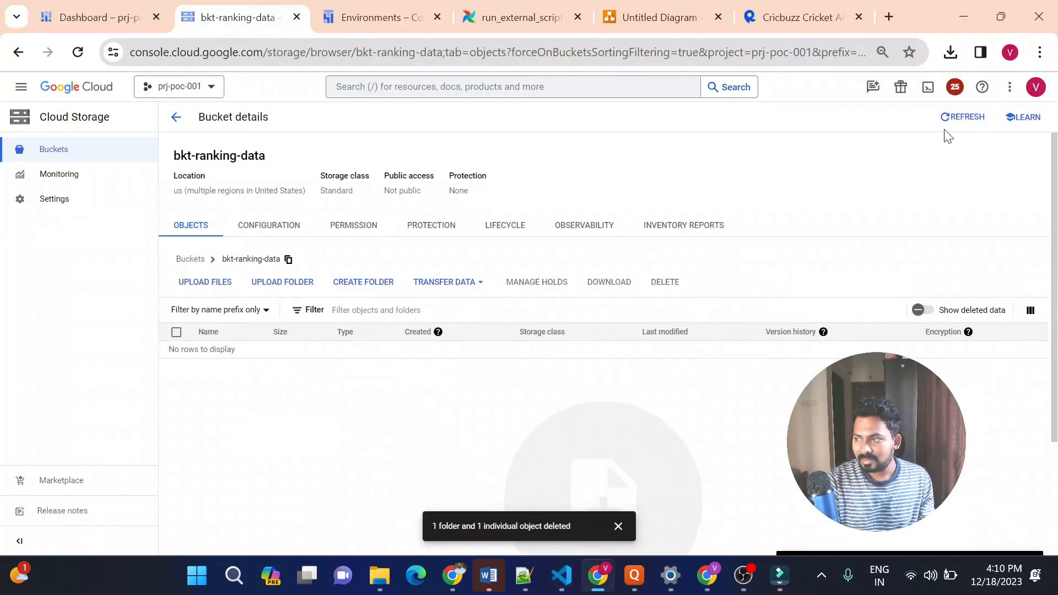
{"action": "left_click", "coordinate": [957, 125]}
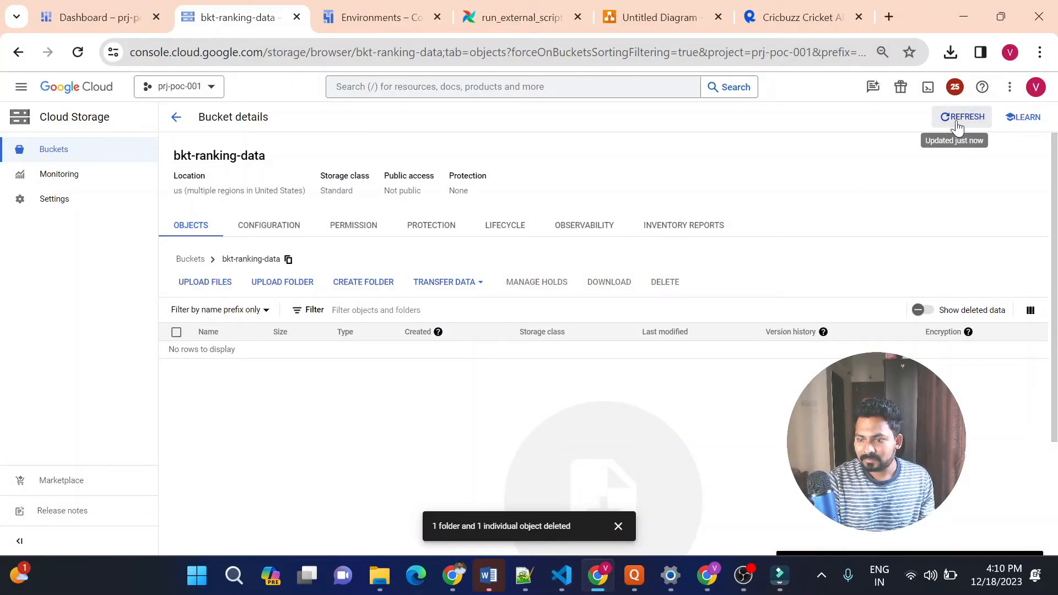
{"action": "left_click", "coordinate": [958, 124]}
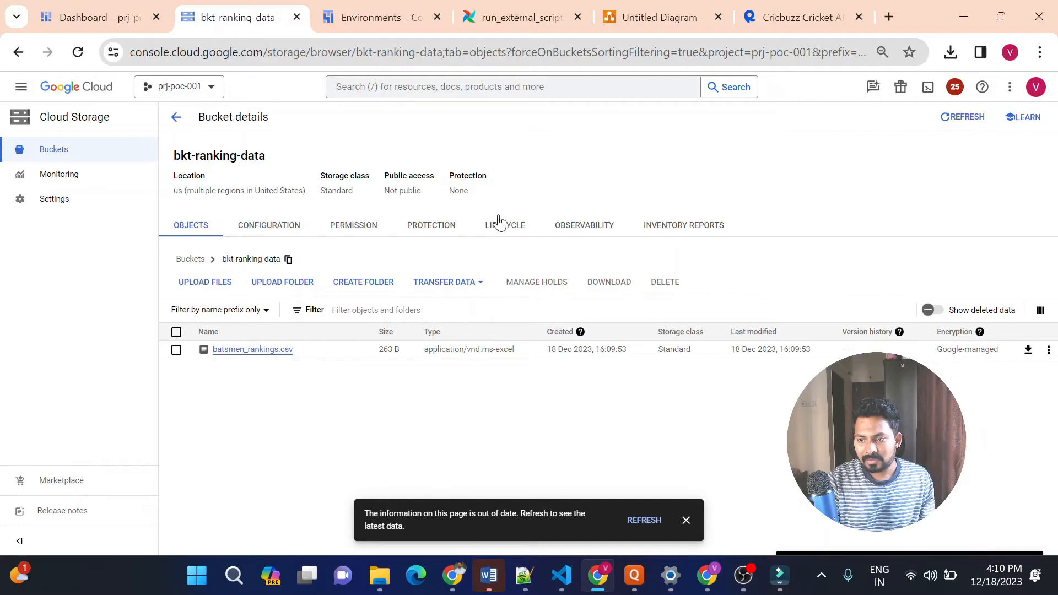
Review the architecture diagram's path from Cloud Storage through Cloud Functions and Dataflow to BigQuery, selecting each block in turn
{"action": "left_click", "coordinate": [639, 7]}
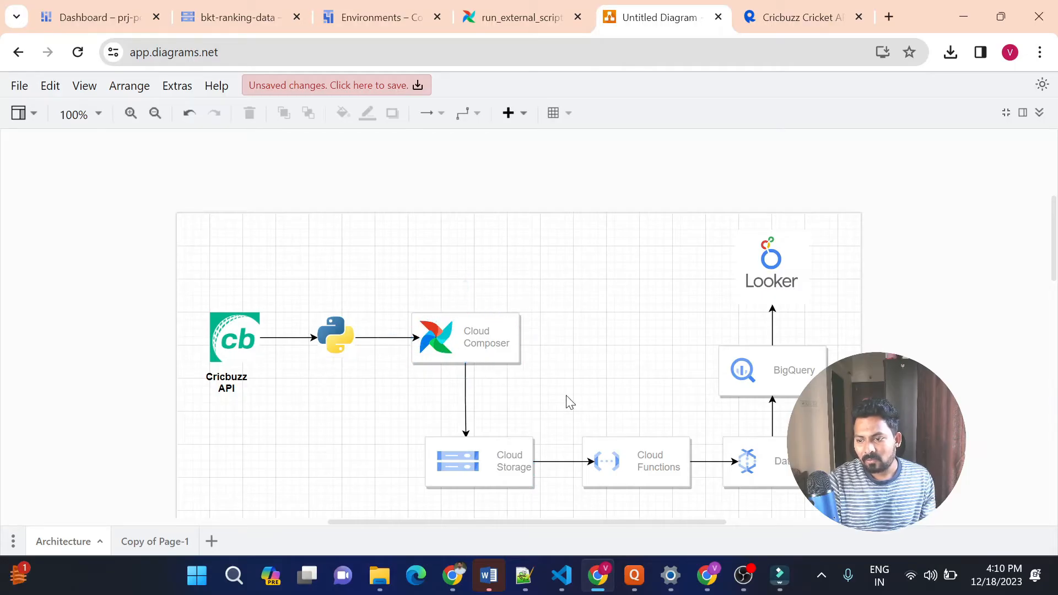
{"action": "left_click", "coordinate": [486, 454]}
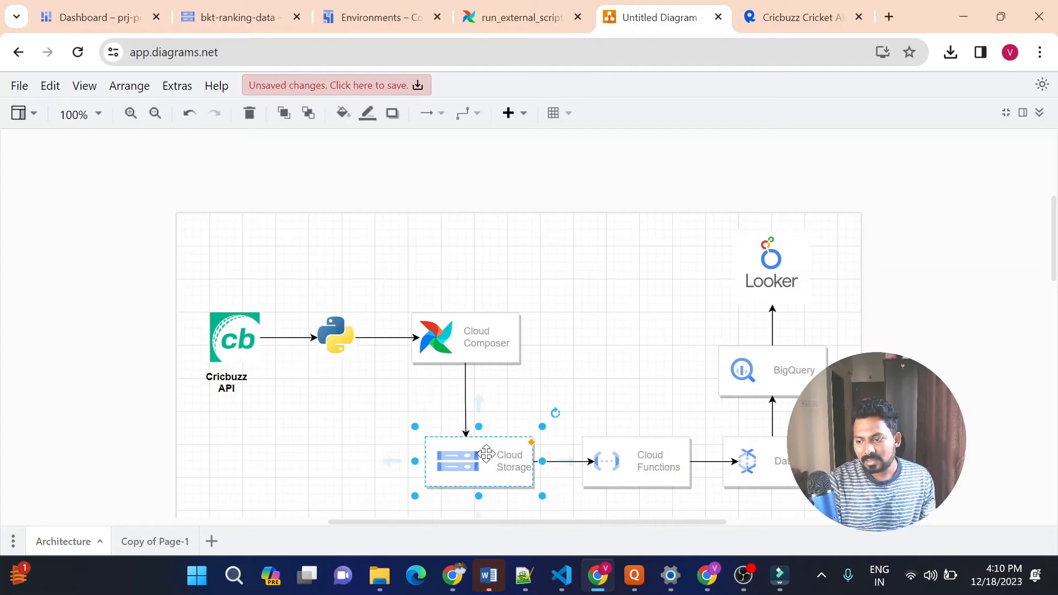
{"action": "left_click", "coordinate": [632, 468]}
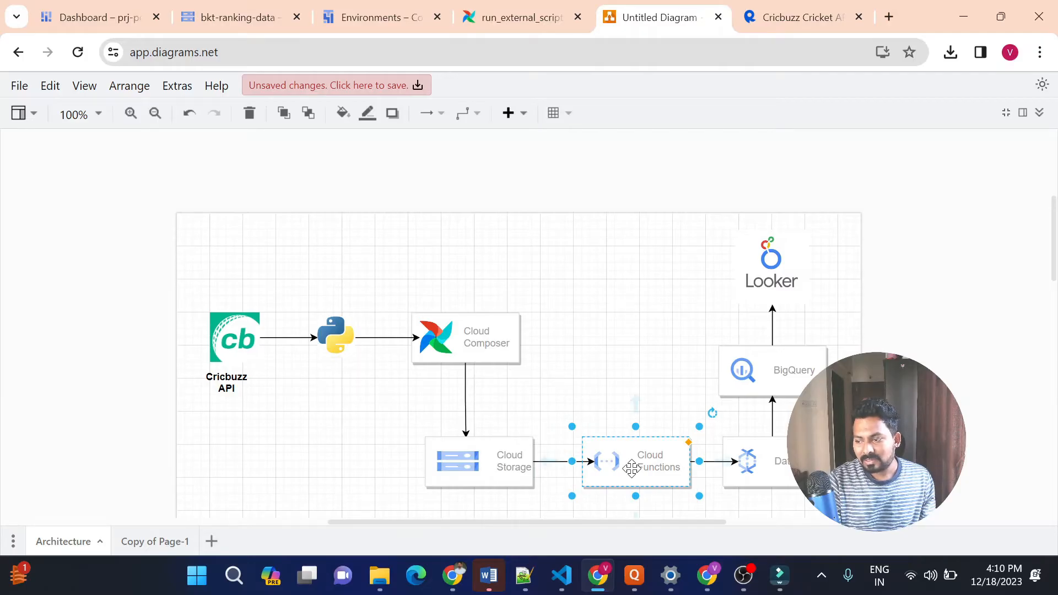
{"action": "left_click", "coordinate": [779, 471]}
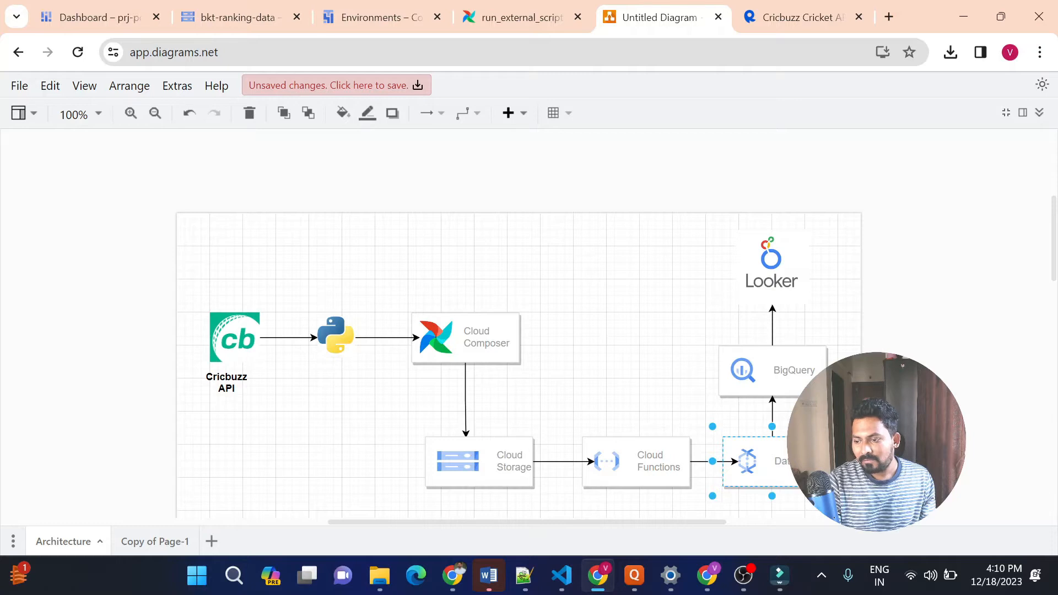
{"action": "left_click", "coordinate": [804, 370]}
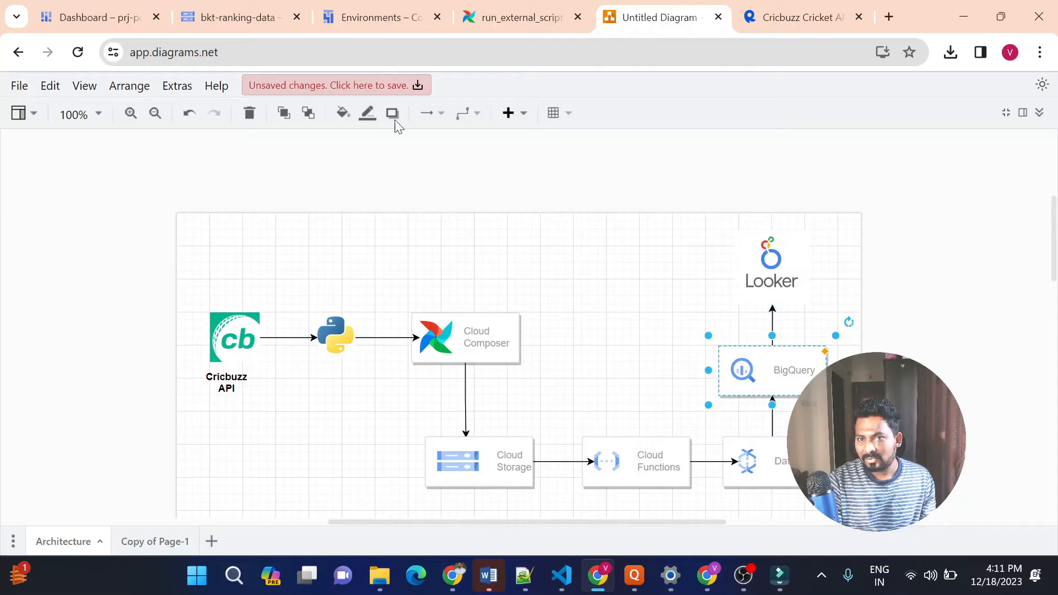
Search the Google Cloud console for Dataflow from the project dashboard and open the Dataflow service
{"action": "left_click", "coordinate": [132, 21]}
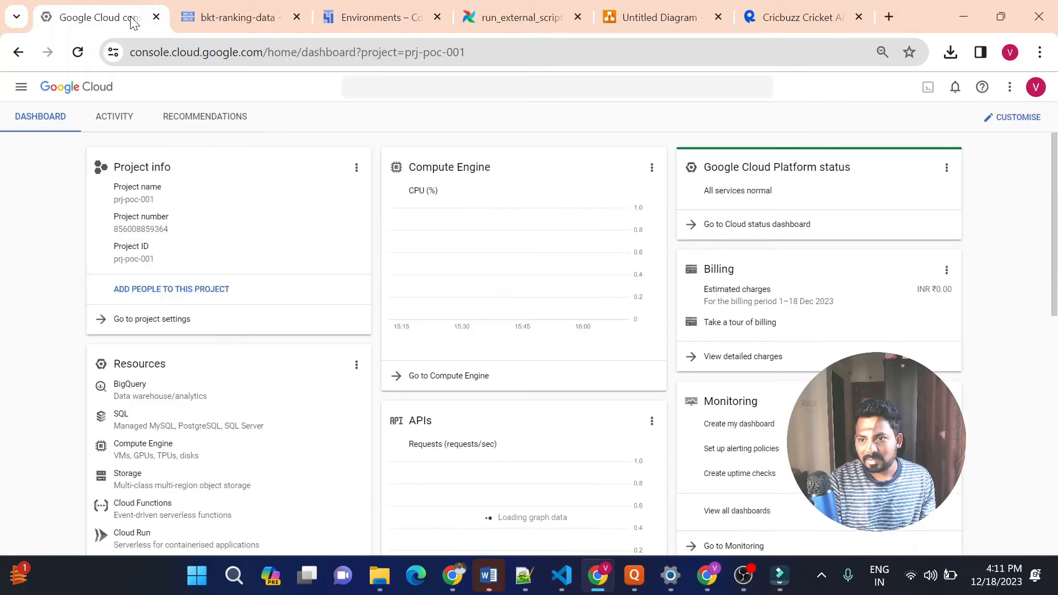
{"action": "left_click", "coordinate": [368, 93]}
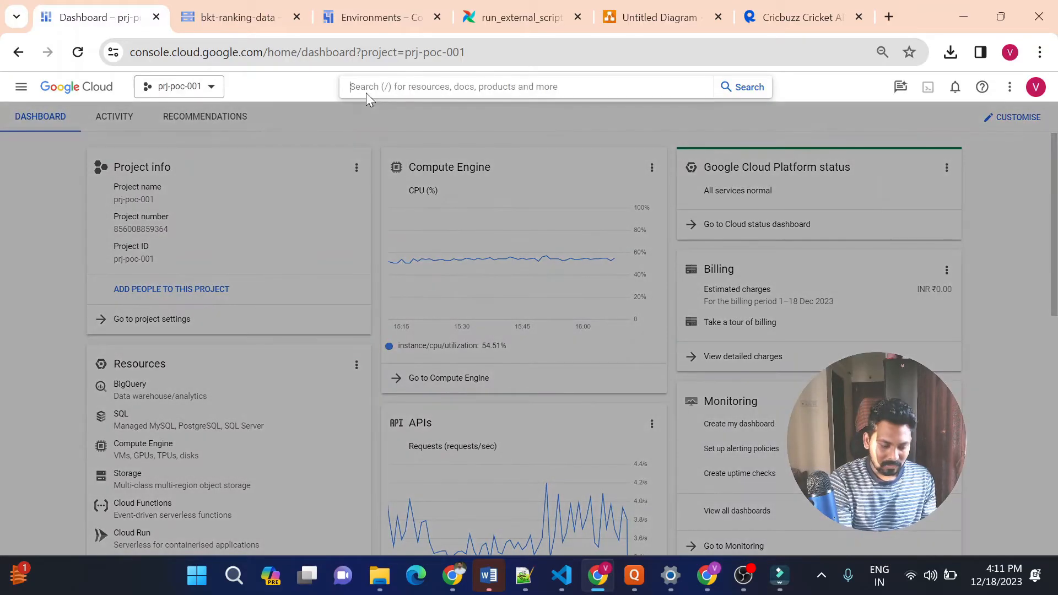
{"action": "type", "text": "DA"}
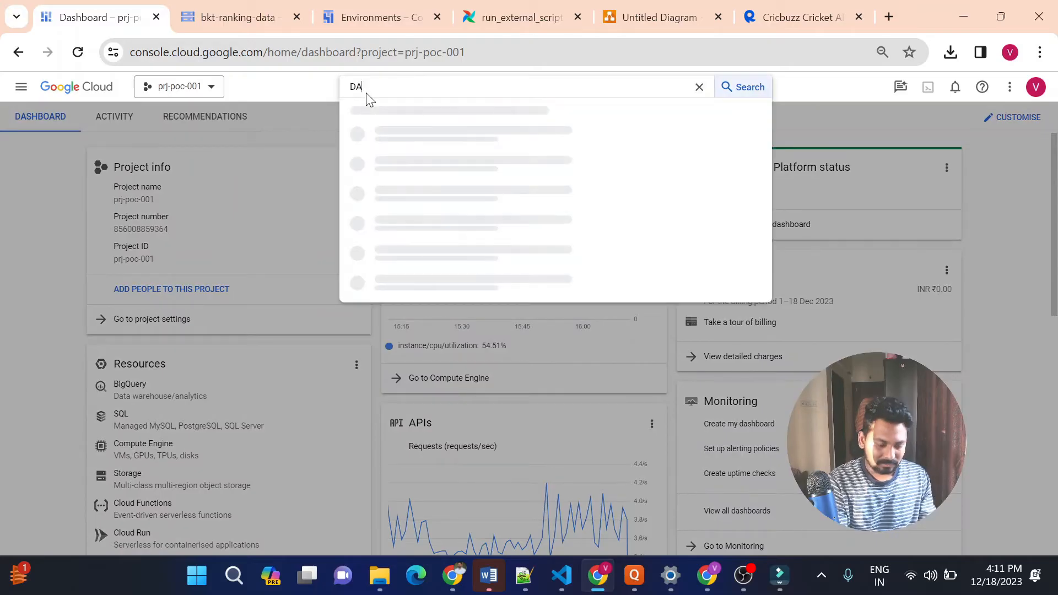
{"action": "type", "text": "TAFLO"}
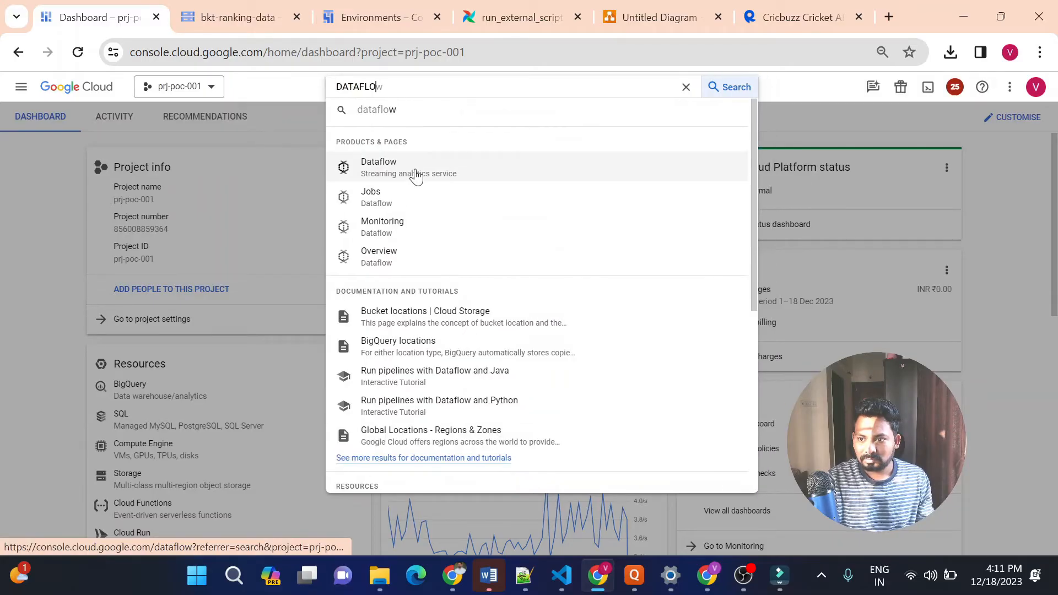
{"action": "left_click", "coordinate": [417, 177]}
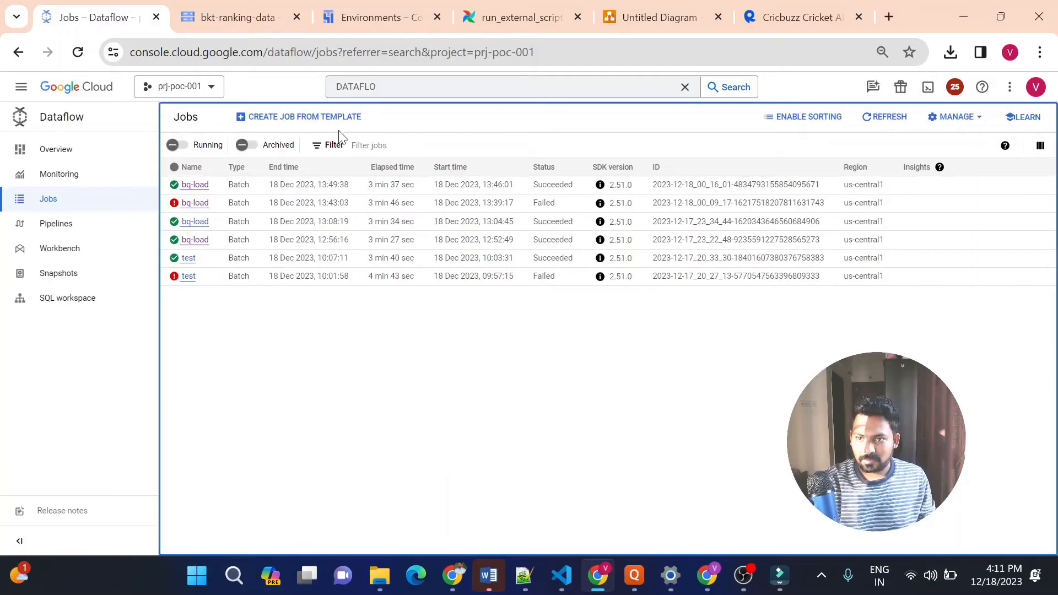
Start creating a Dataflow job from a template and name it bqload-test
{"action": "left_click", "coordinate": [316, 122]}
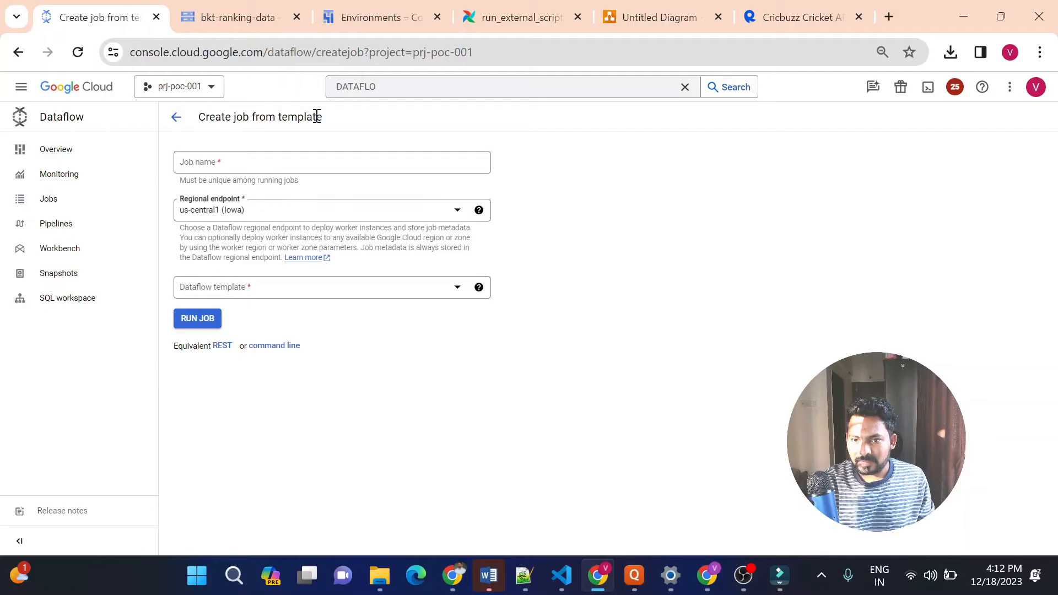
{"action": "left_click", "coordinate": [298, 168]}
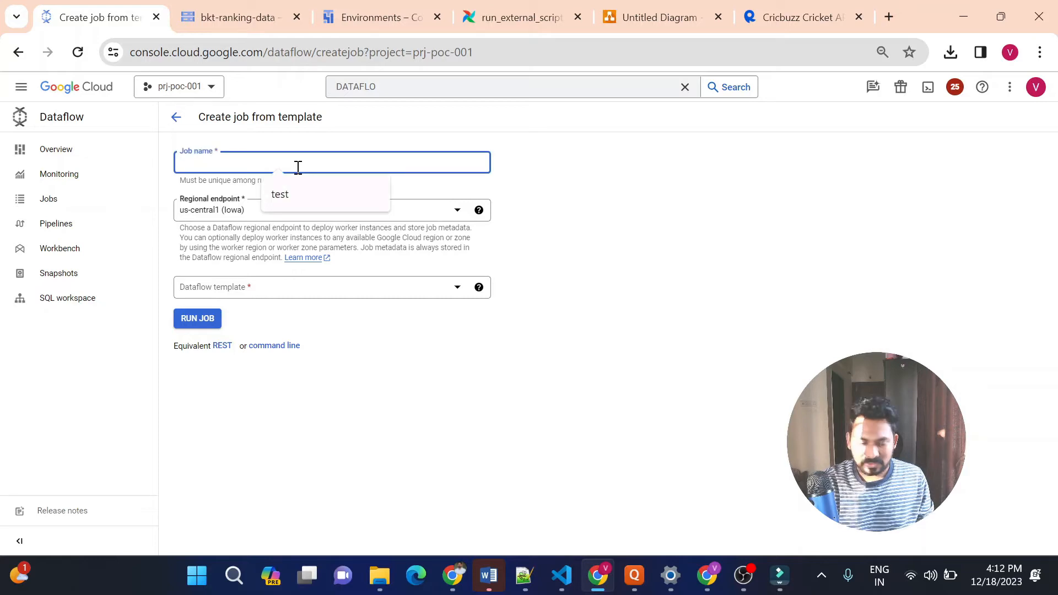
{"action": "type", "text": "bqload-test"}
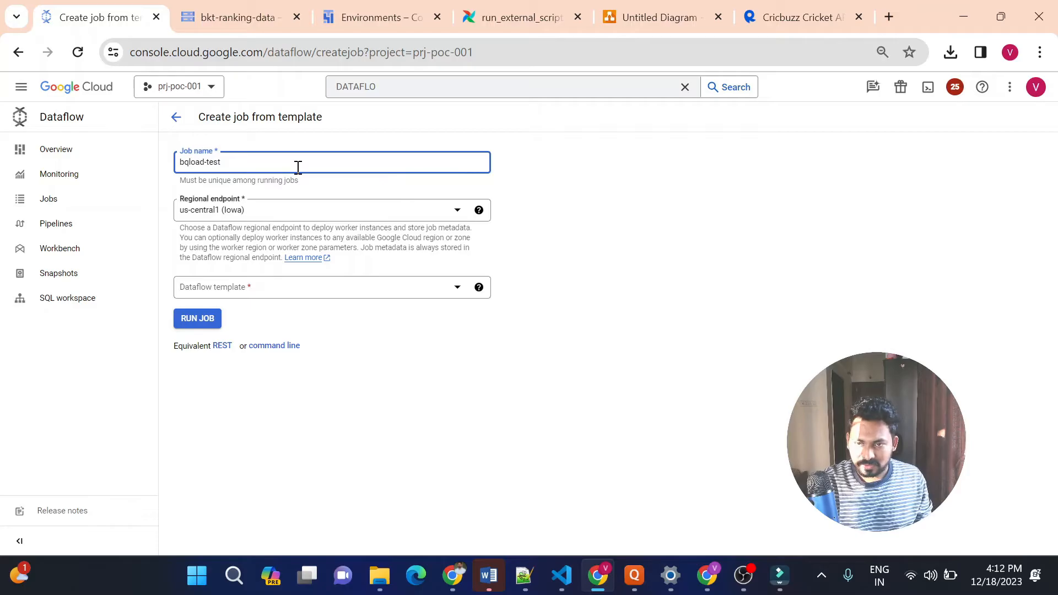
{"action": "left_click", "coordinate": [531, 170]}
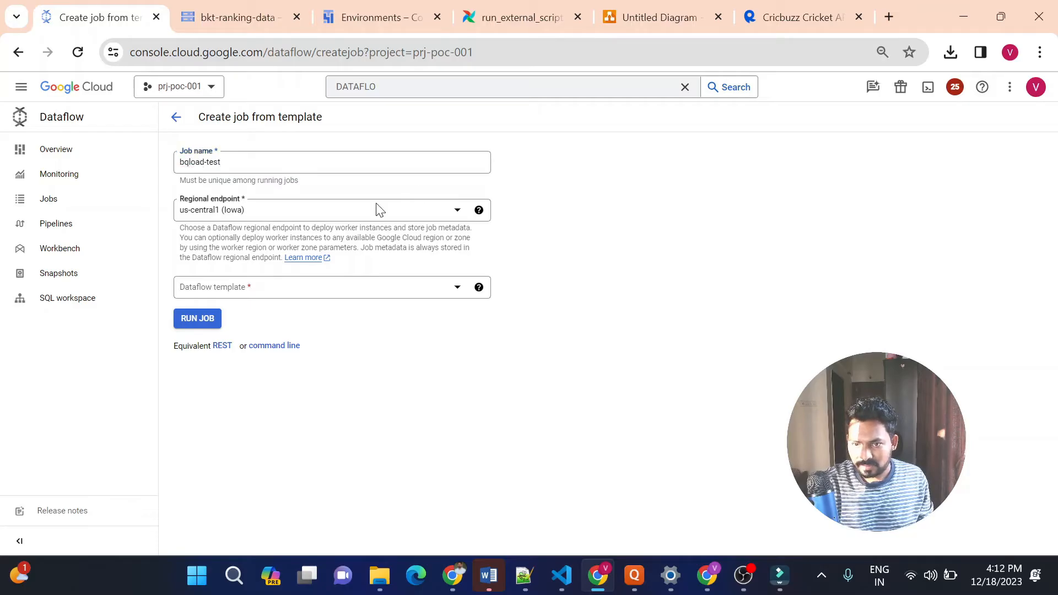
Set the job's Dataflow template to the batch option Text Files on Cloud Storage to BigQuery
{"action": "left_click", "coordinate": [278, 287]}
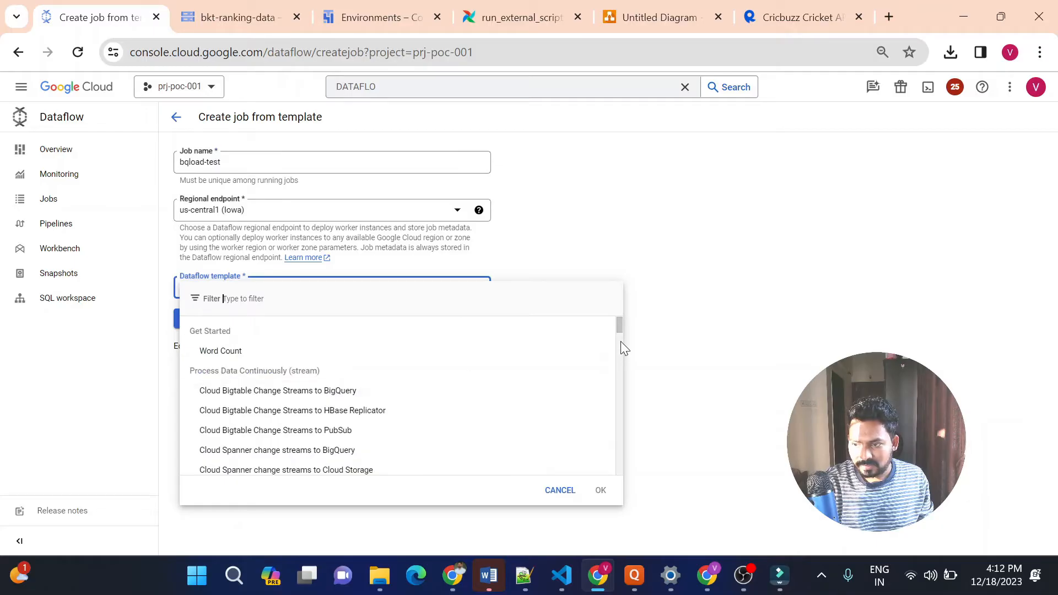
{"action": "left_click_drag", "start_coordinate": [621, 329], "coordinate": [615, 447]}
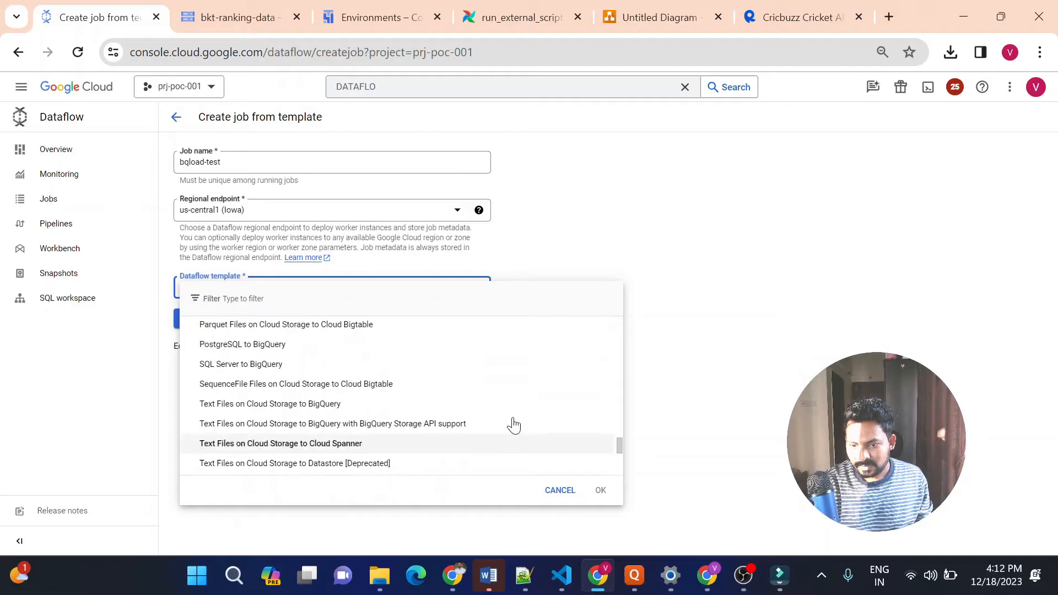
{"action": "left_click", "coordinate": [328, 410]}
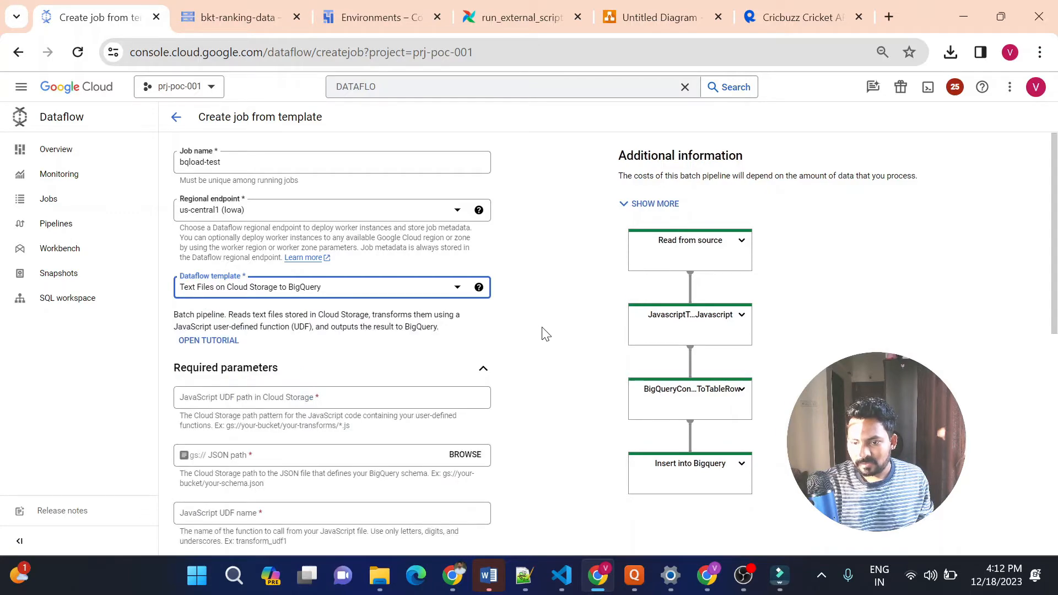
Review the template's required parameters, and switch to VS Code to look at the project files
{"action": "scroll", "coordinate": [546, 334], "scroll_direction": "down", "scroll_amount": 2}
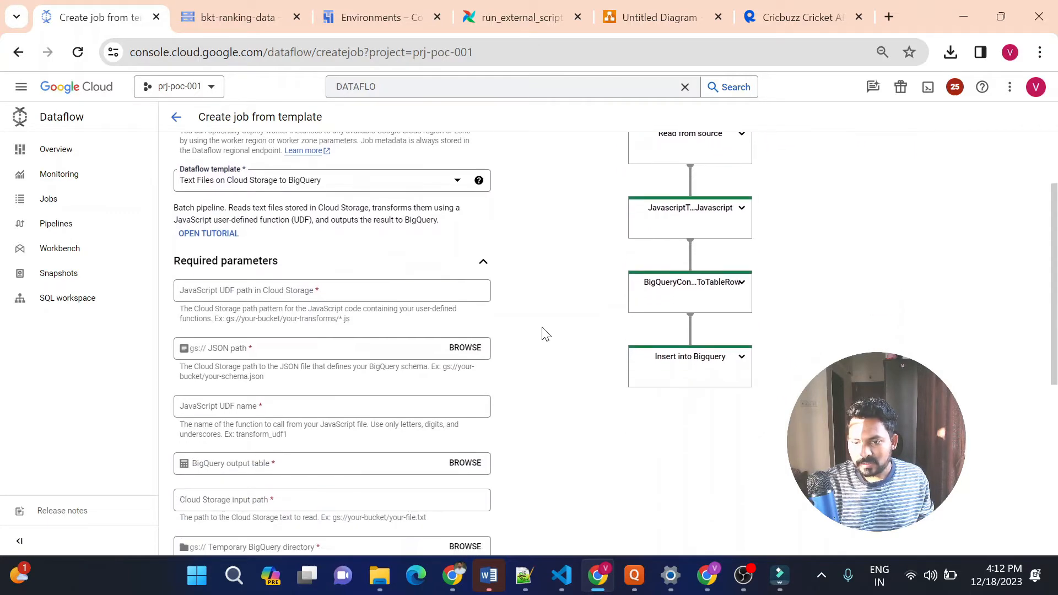
{"action": "scroll", "coordinate": [546, 334], "scroll_direction": "down", "scroll_amount": 1}
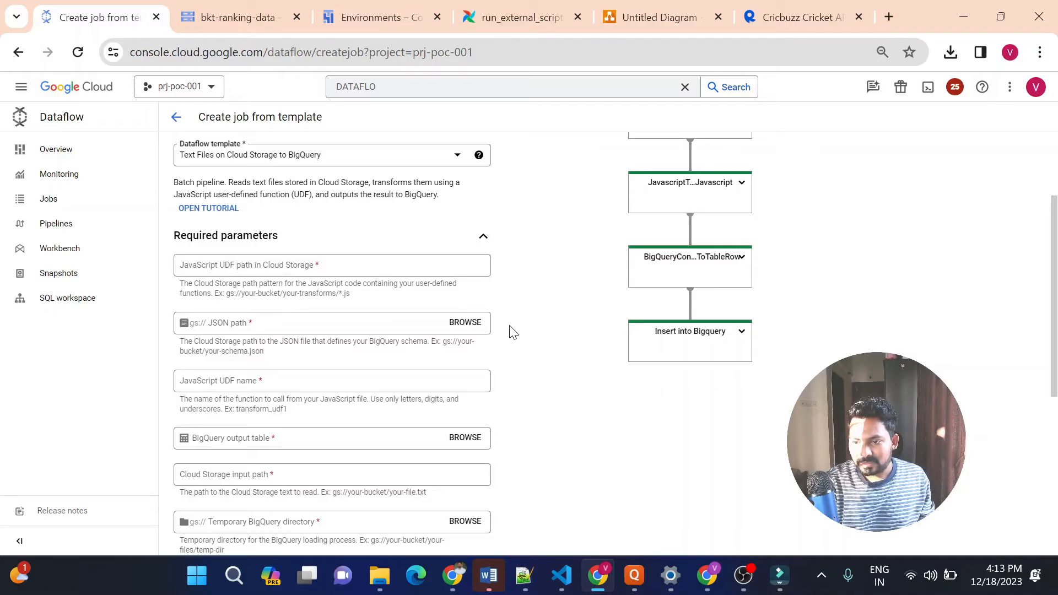
{"action": "left_click", "coordinate": [562, 577]}
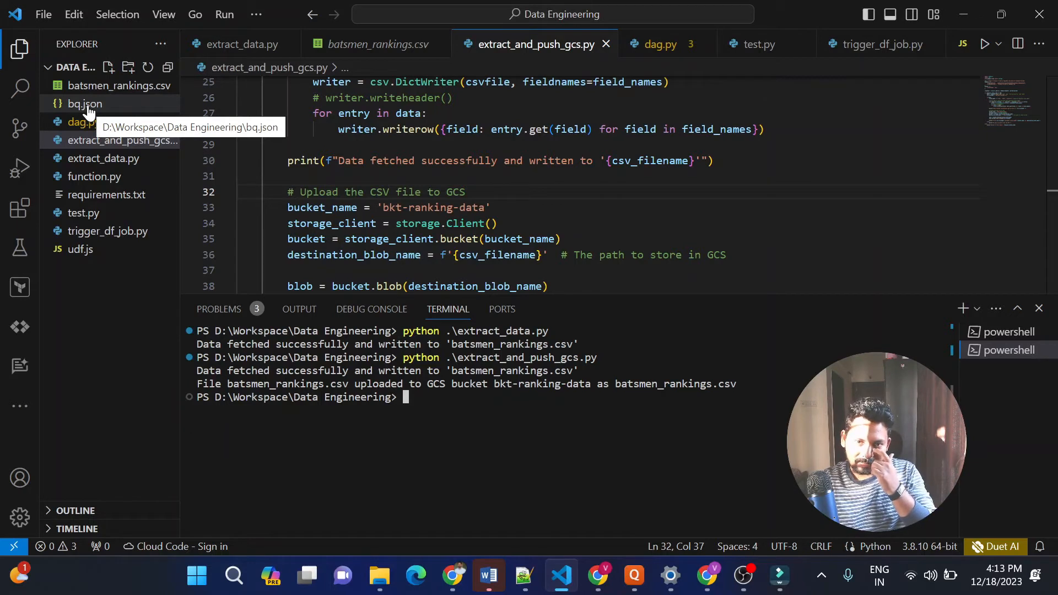
Open bq.json and examine the BigQuery schema's rank, name and country field definitions
{"action": "left_click", "coordinate": [88, 107]}
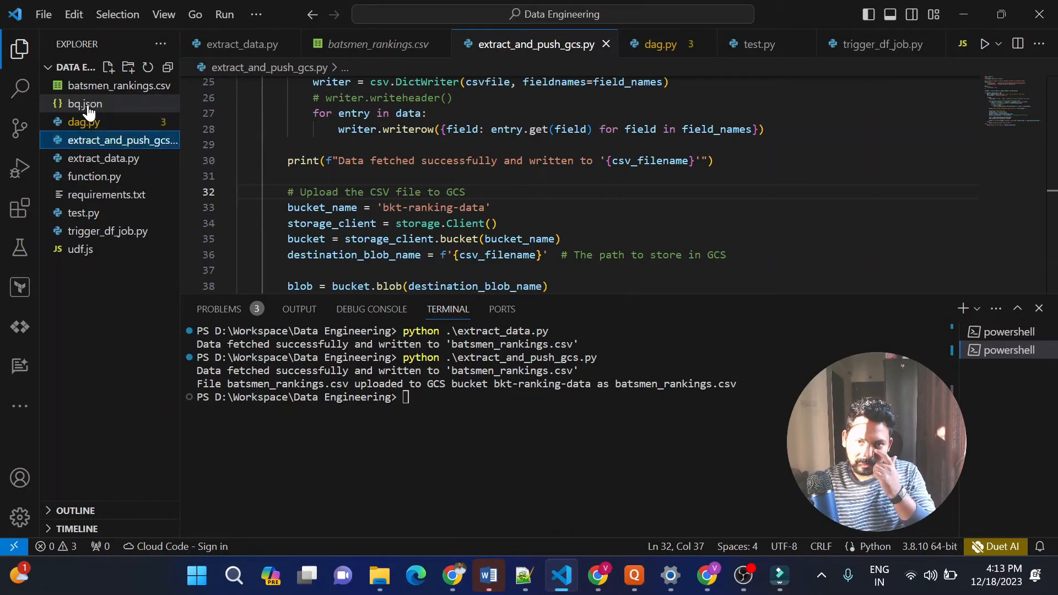
{"action": "left_click", "coordinate": [87, 109]}
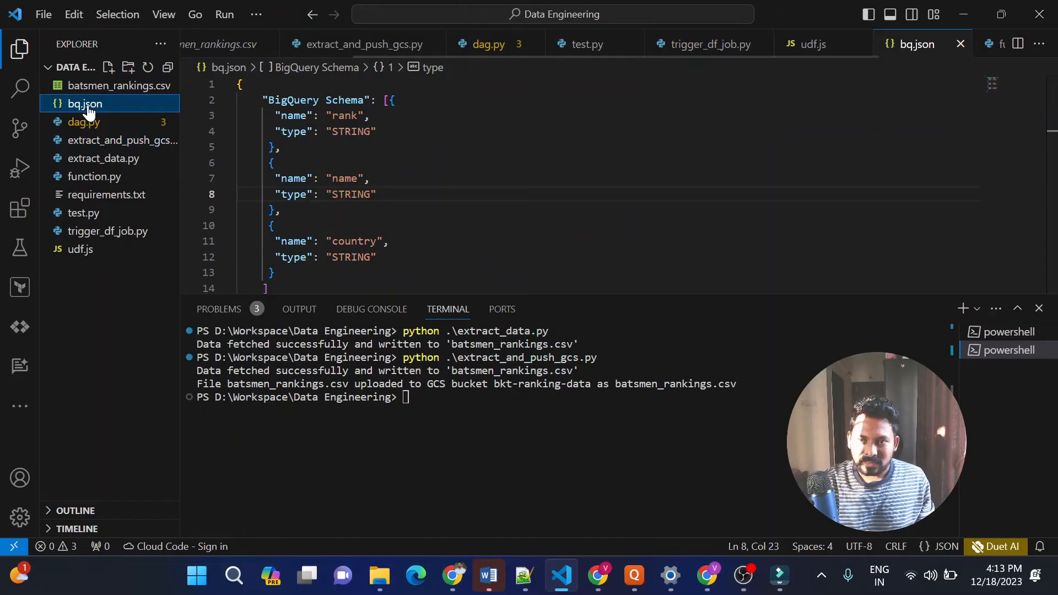
{"action": "left_click", "coordinate": [469, 162]}
{"action": "key", "text": "Down"}
{"action": "key", "text": "Down"}
{"action": "key", "text": "Down"}
{"action": "key", "text": "Down"}
{"action": "key", "text": "Down"}
{"action": "key", "text": "Down"}
{"action": "key", "text": "Down"}
{"action": "key", "text": "Down"}
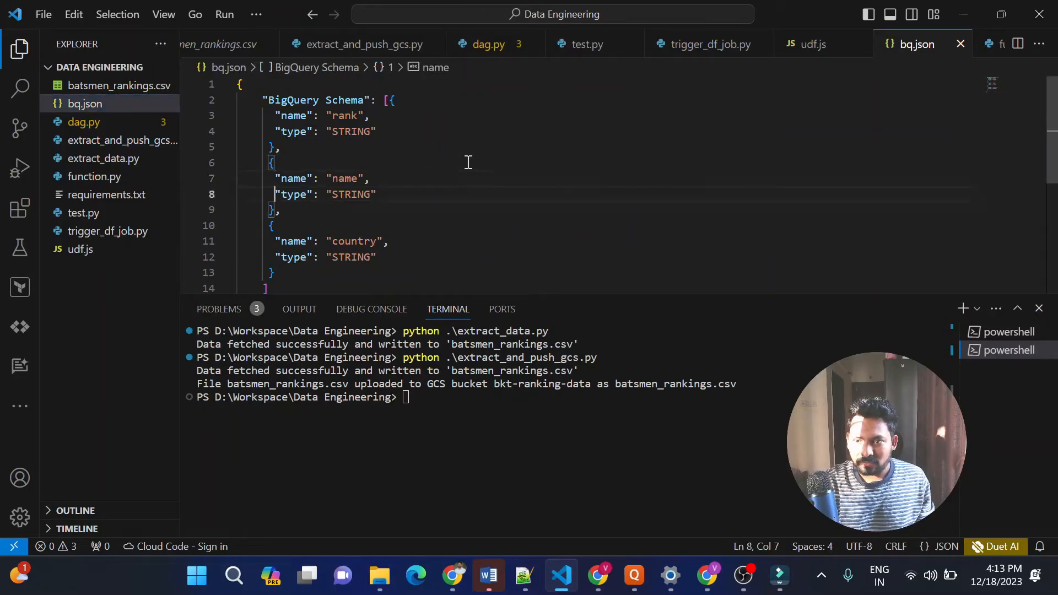
{"action": "key", "text": "Up"}
{"action": "key", "text": "Up"}
{"action": "key", "text": "Up"}
{"action": "key", "text": "Up"}
{"action": "key", "text": "Up"}
{"action": "key", "text": "Up"}
{"action": "key", "text": "Up"}
{"action": "key", "text": "Up"}
{"action": "key", "text": "Up"}
{"action": "key", "text": "Up"}
{"action": "key", "text": "Up"}
{"action": "key", "text": "Up"}
{"action": "key", "text": "Up"}
{"action": "key", "text": "Up"}
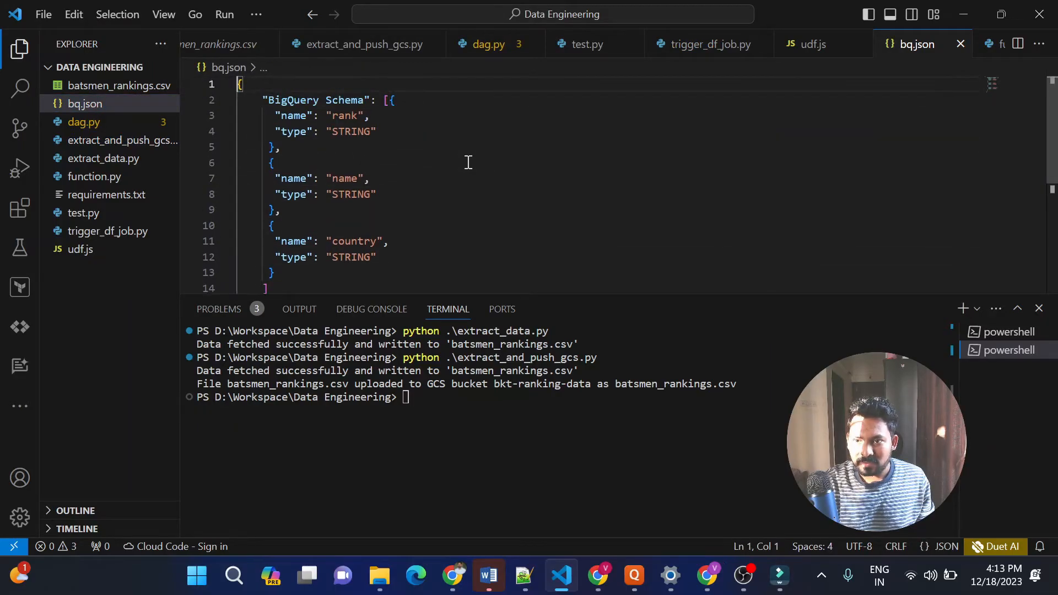
{"action": "double_click", "coordinate": [336, 119]}
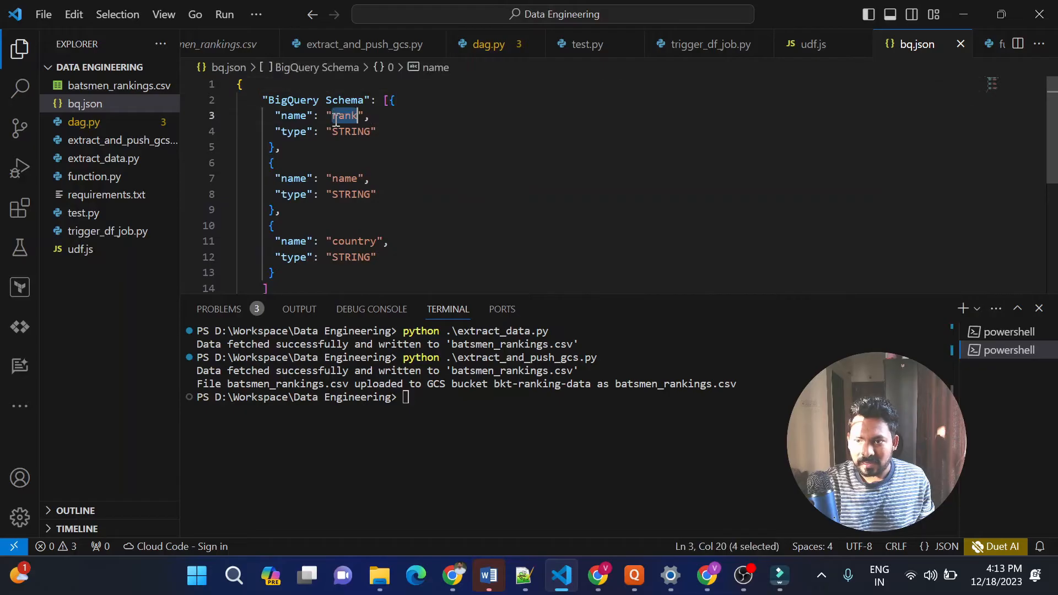
{"action": "left_click", "coordinate": [342, 181]}
{"action": "double_click", "coordinate": [342, 181]}
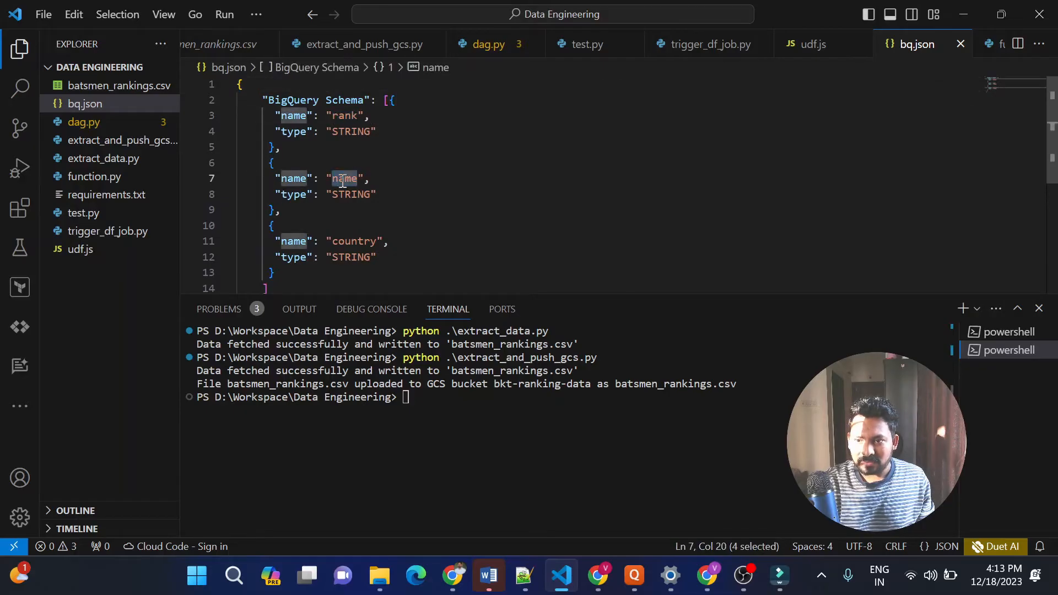
{"action": "double_click", "coordinate": [342, 244]}
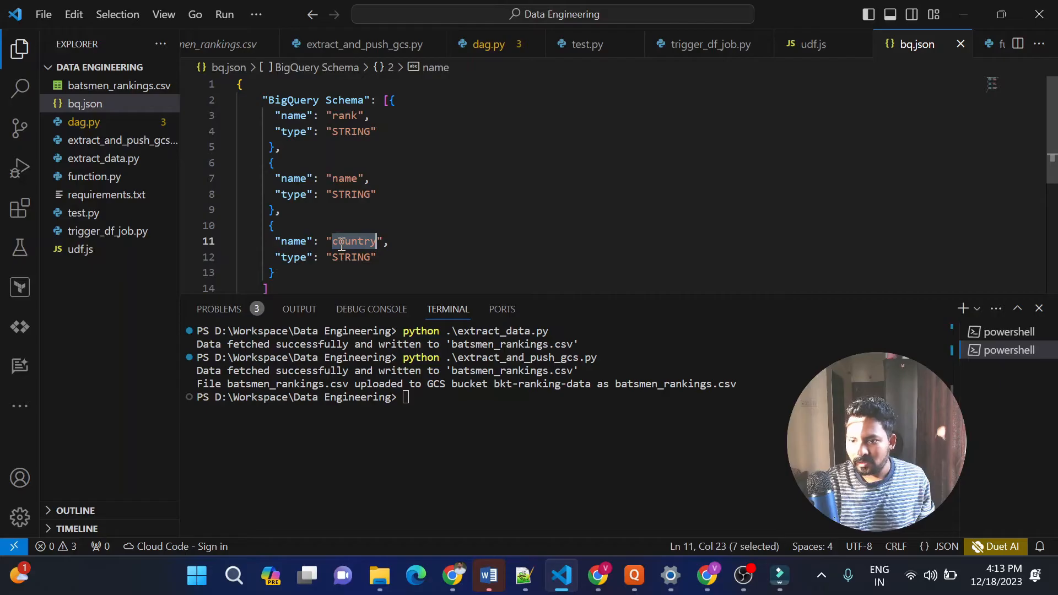
{"action": "left_click", "coordinate": [417, 214]}
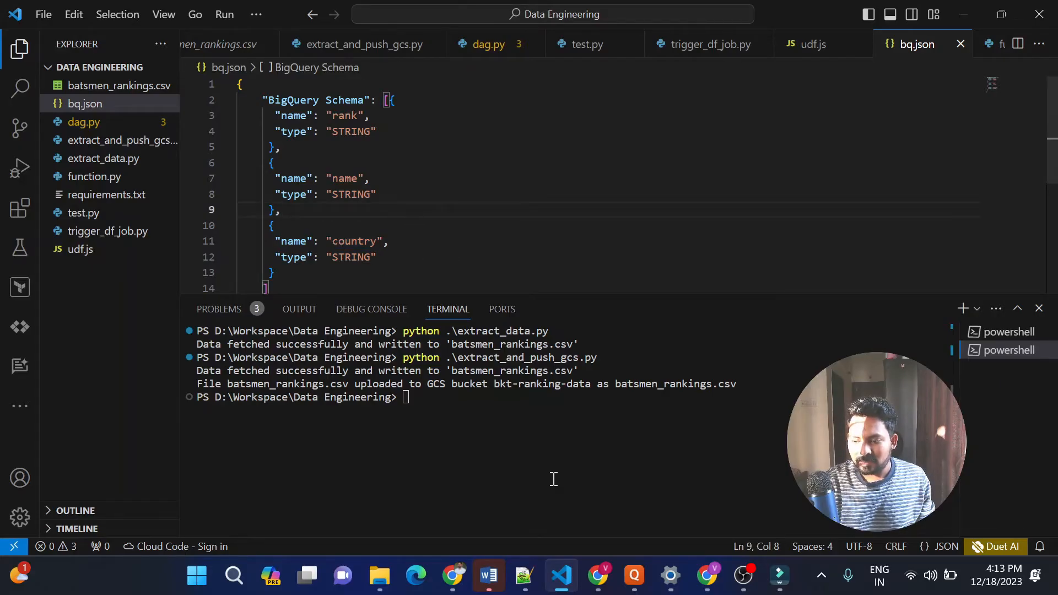
Switch to Chrome, duplicate the bkt-ranking-data bucket page, and open BigQuery in the original bucket tab
{"action": "left_click", "coordinate": [598, 568]}
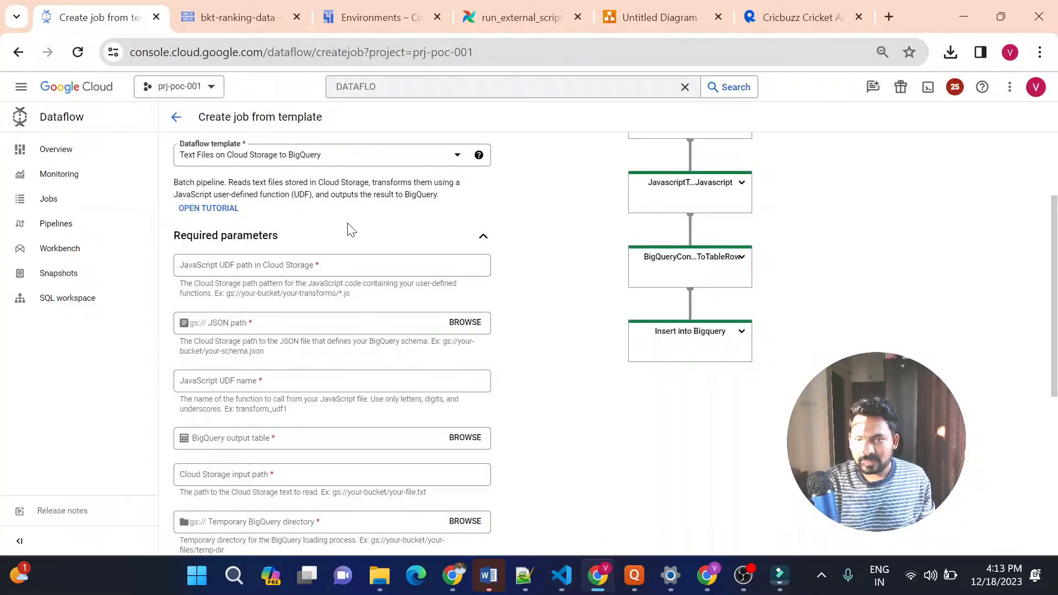
{"action": "left_click", "coordinate": [229, 20]}
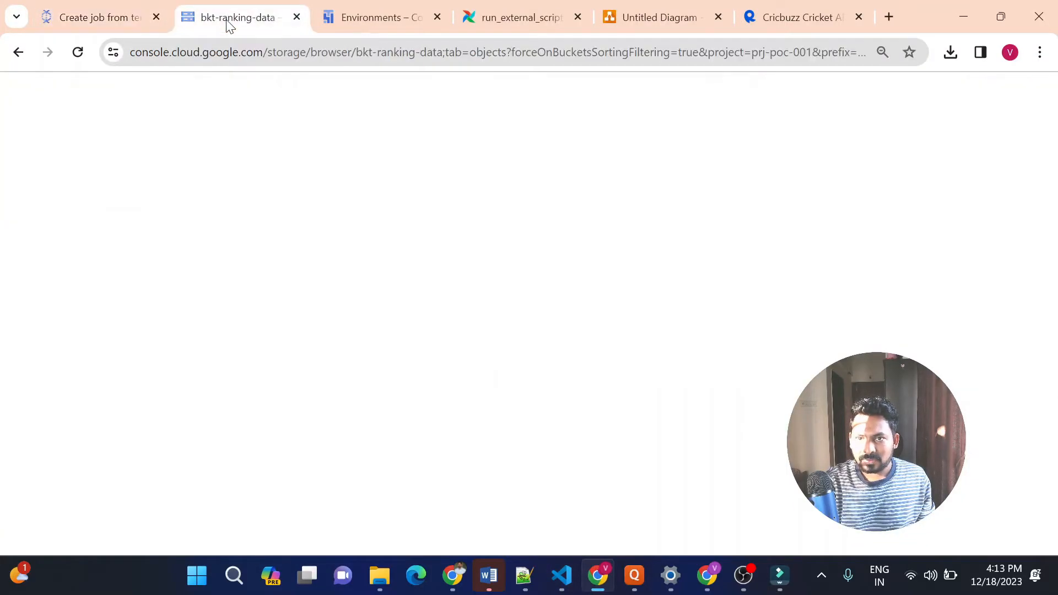
{"action": "right_click", "coordinate": [228, 19]}
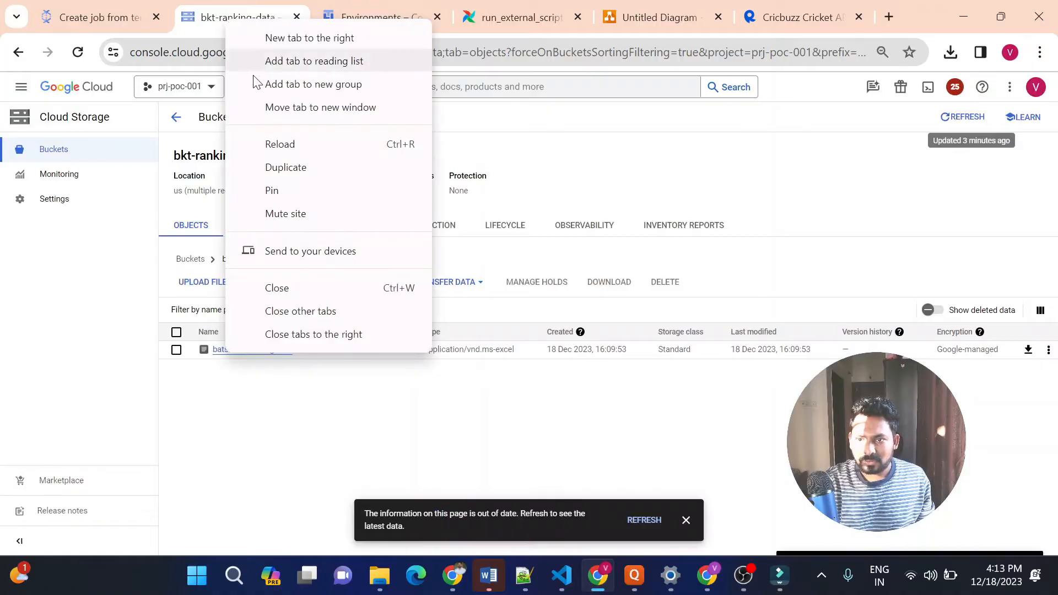
{"action": "left_click", "coordinate": [301, 172]}
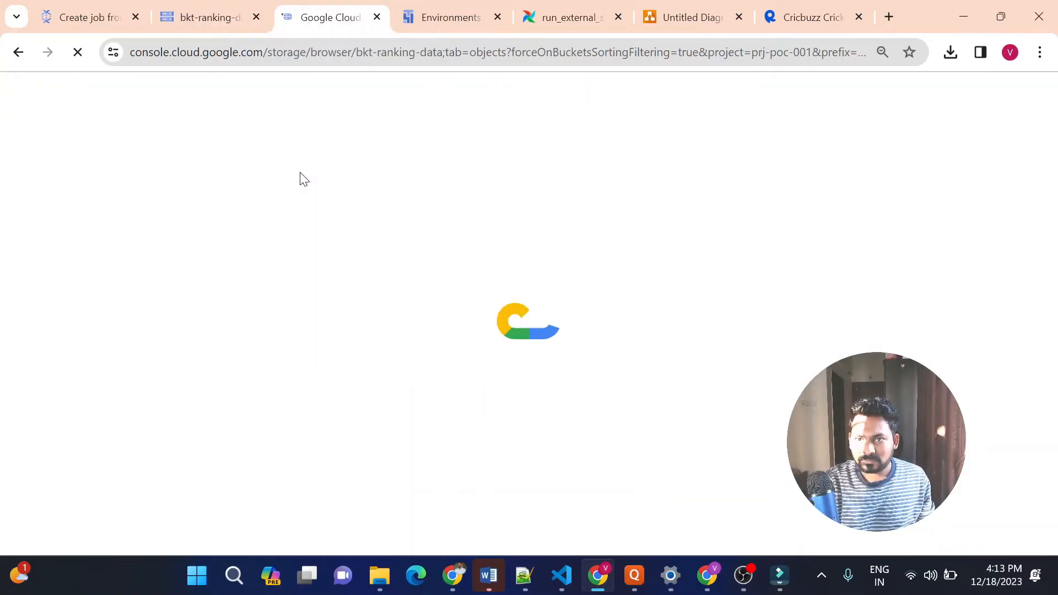
{"action": "left_click", "coordinate": [203, 19]}
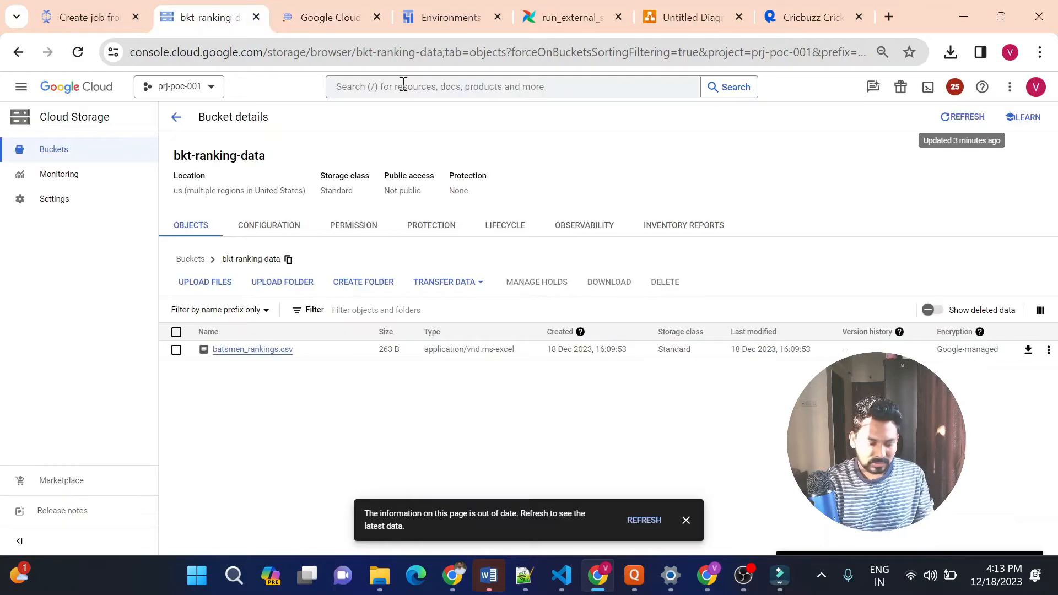
{"action": "left_click", "coordinate": [403, 83]}
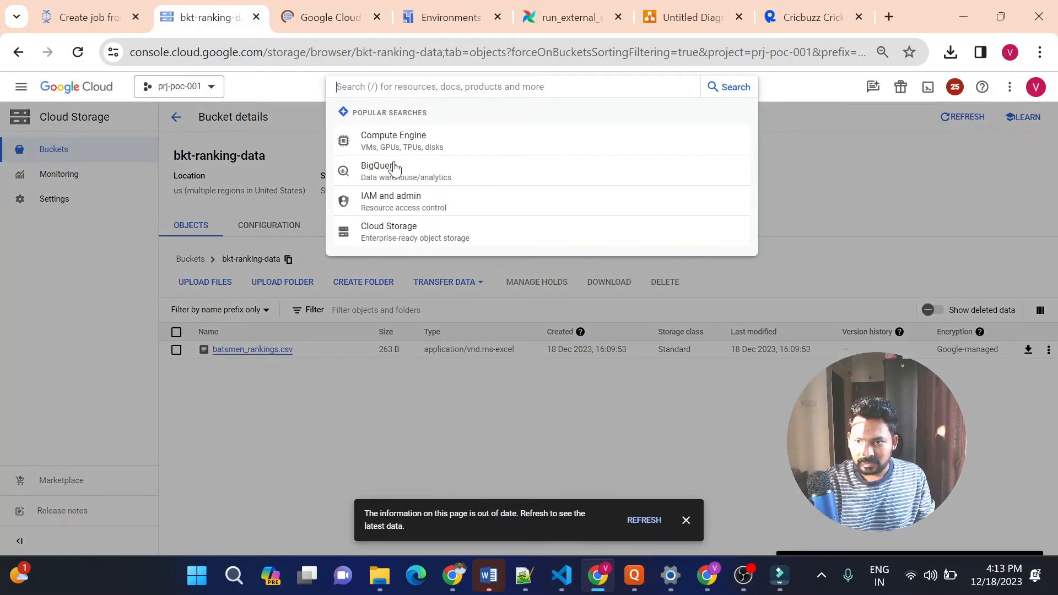
{"action": "left_click", "coordinate": [393, 179]}
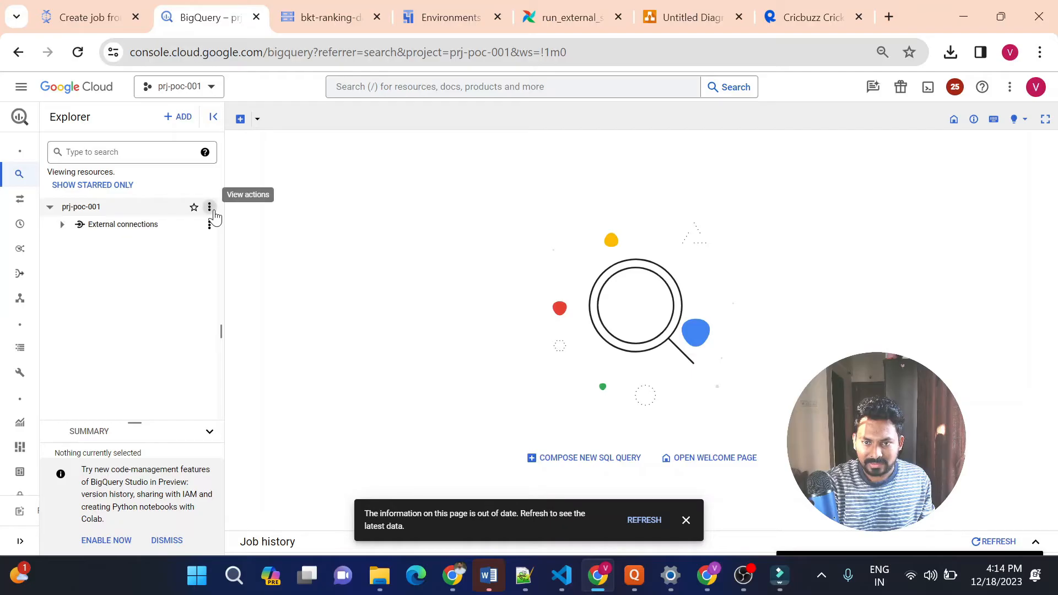
Create a BigQuery data set with the ID cricket_dataset in the prj-poc-001 project
{"action": "left_click", "coordinate": [209, 207]}
{"action": "left_click", "coordinate": [236, 233]}
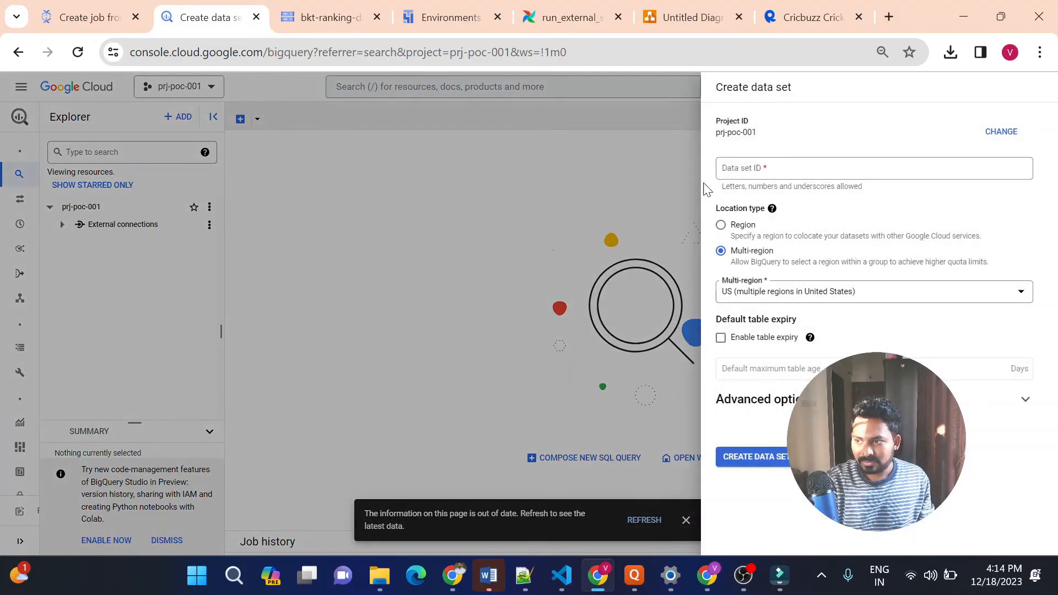
{"action": "type", "text": "cricket_dataset"}
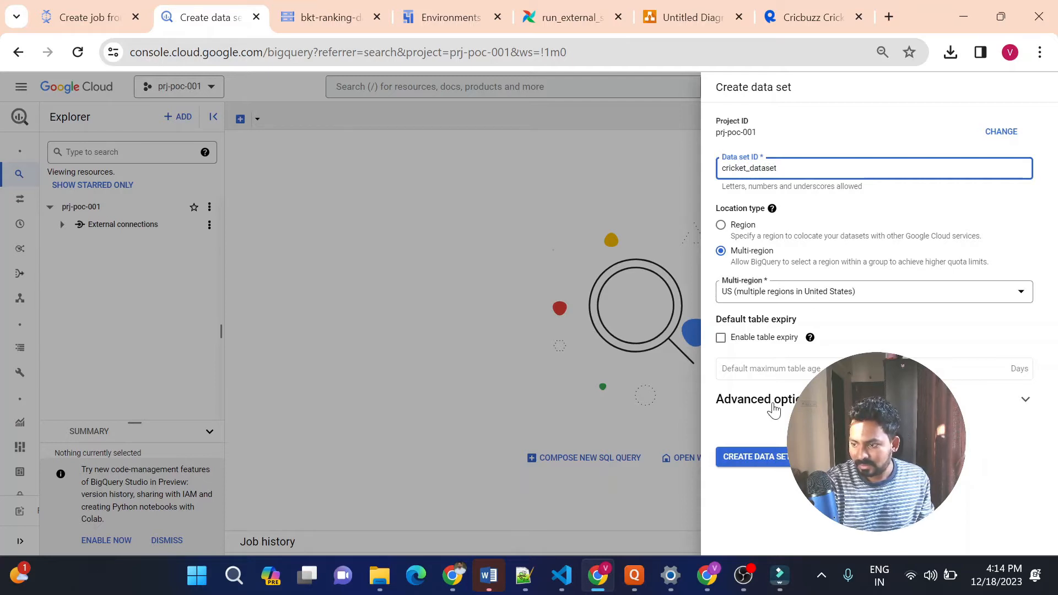
{"action": "left_click", "coordinate": [762, 462]}
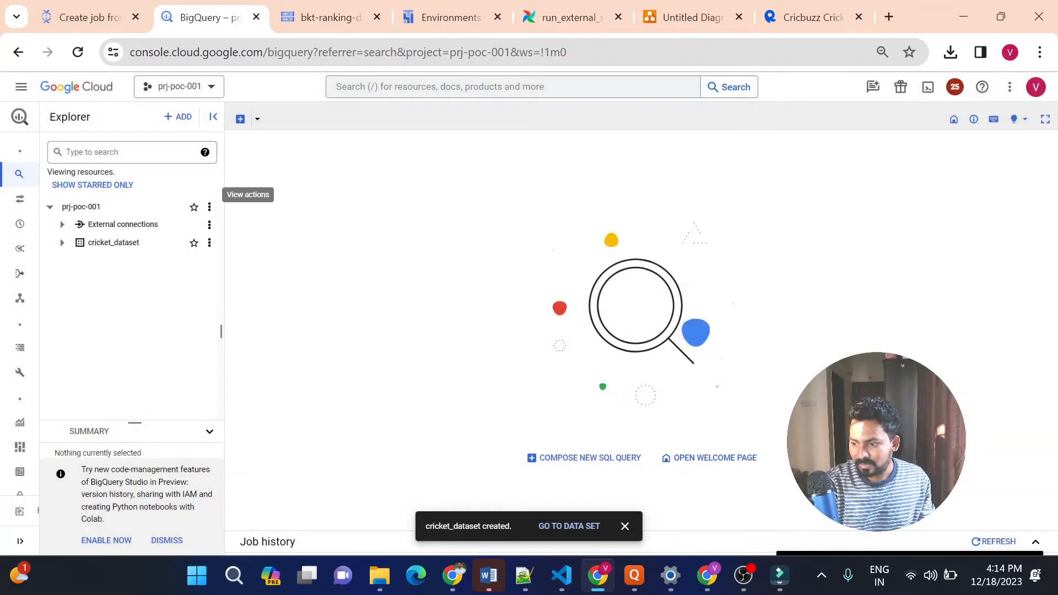
Create an empty table named icc_odi_batsman_ranking in cricket_dataset
{"action": "left_click", "coordinate": [210, 244]}
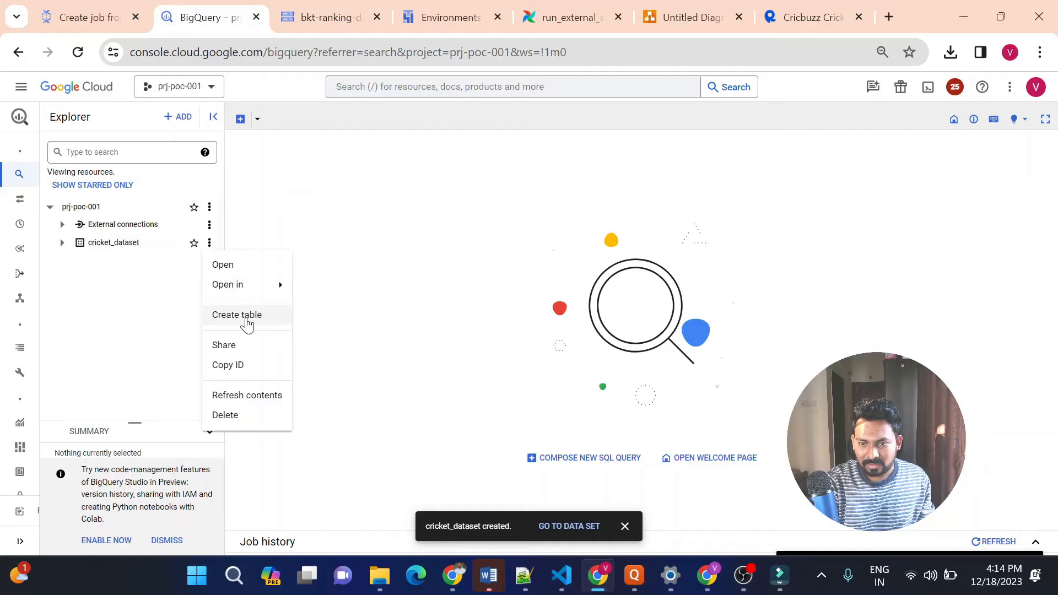
{"action": "left_click", "coordinate": [247, 315]}
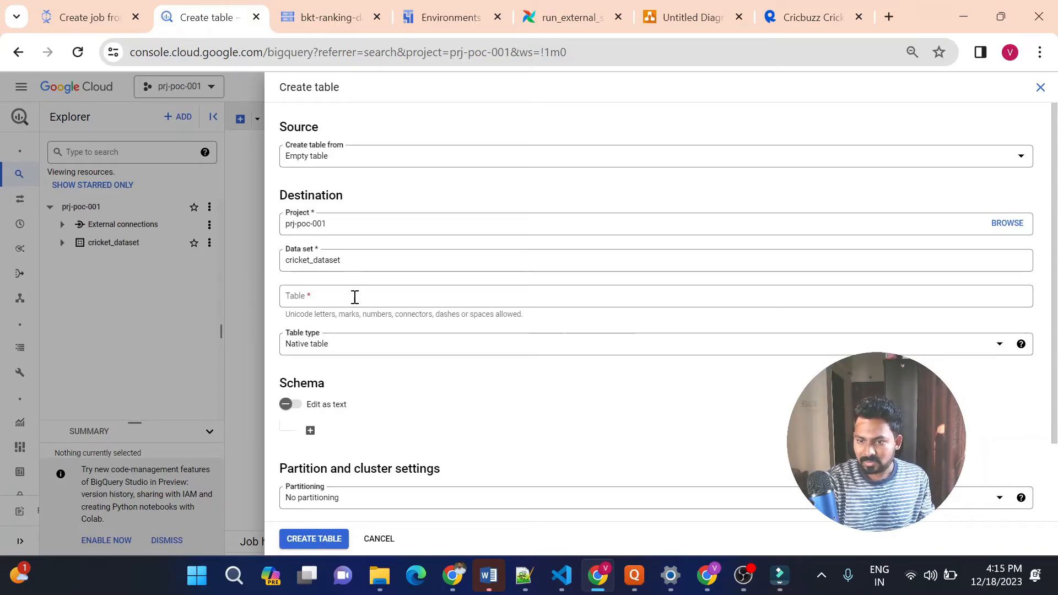
{"action": "left_click", "coordinate": [355, 297]}
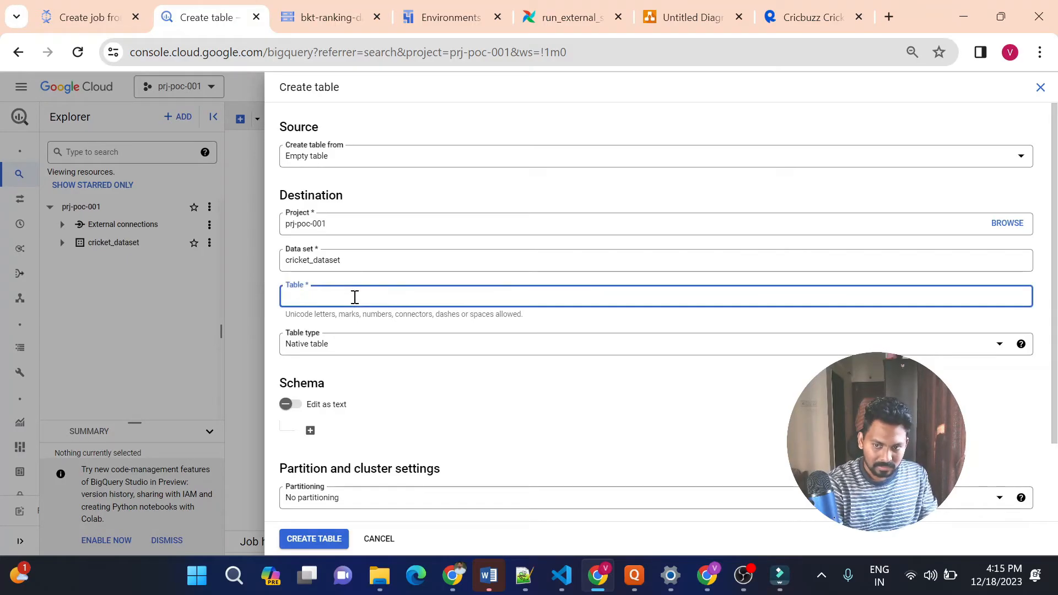
{"action": "type", "text": "icc_odi"}
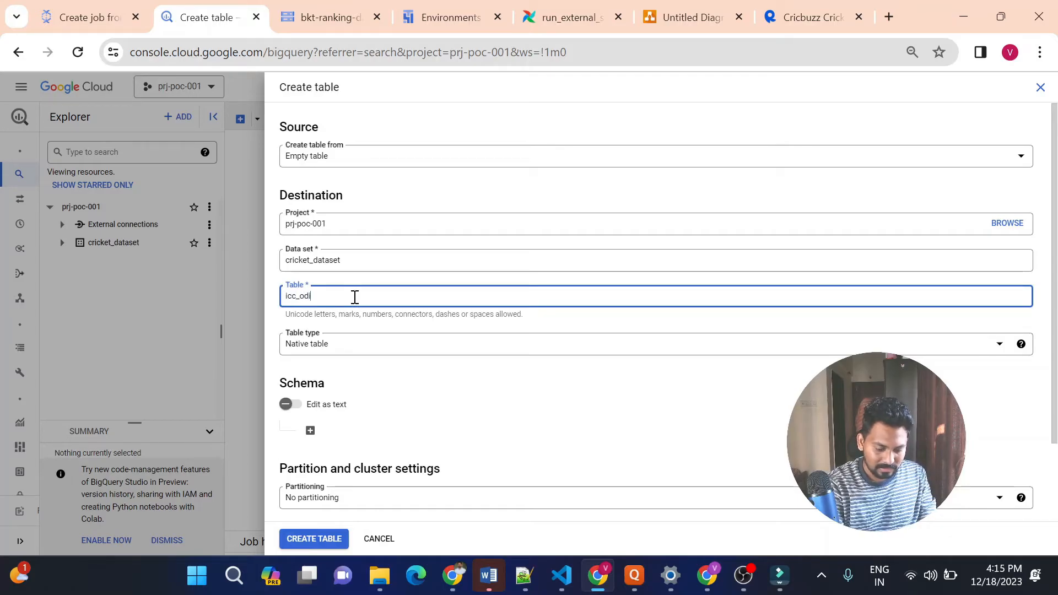
{"action": "type", "text": "_batsman_ranking"}
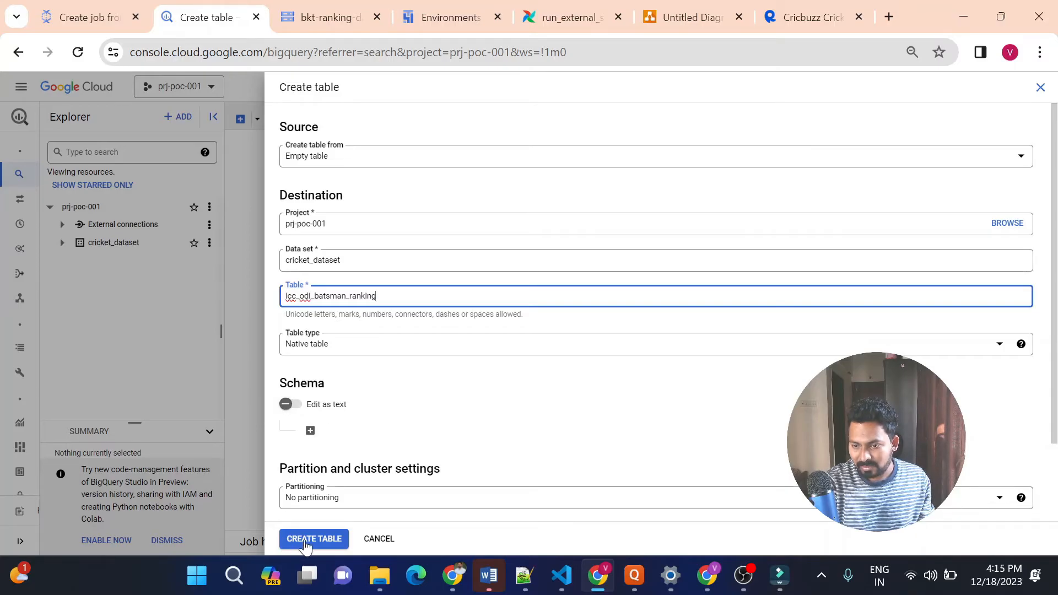
{"action": "left_click", "coordinate": [313, 539]}
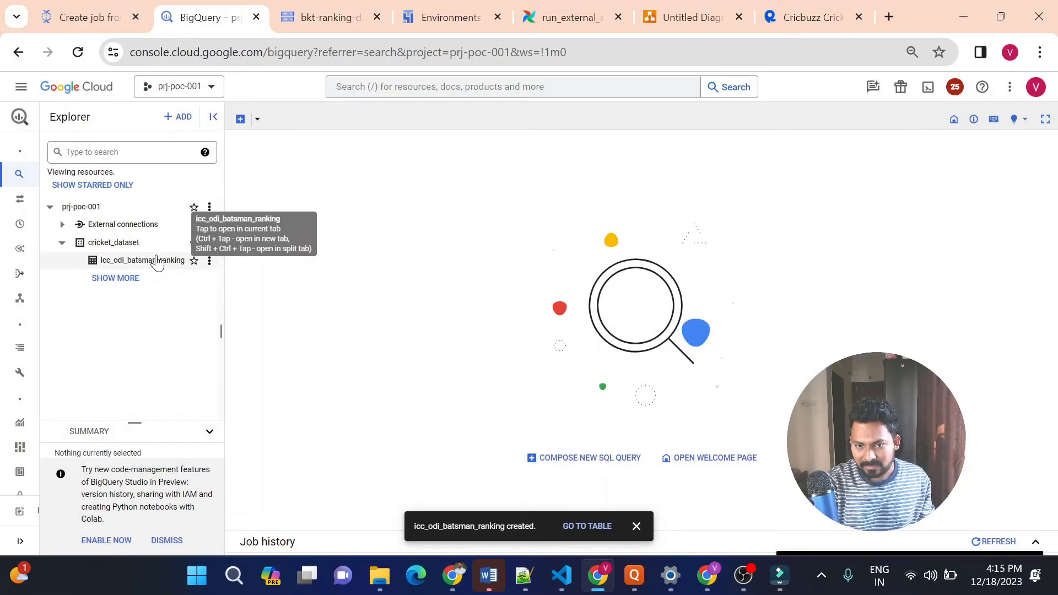
Switch to VS Code and compare the comma split in udf.js's transform function with the rows of batsmen_rankings.csv
{"action": "left_click", "coordinate": [562, 580]}
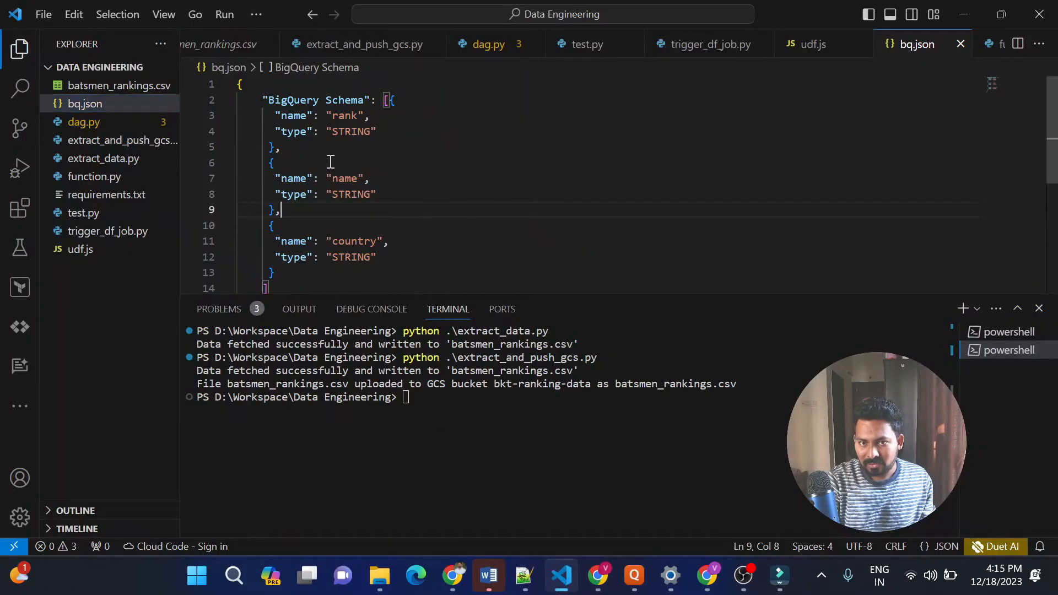
{"action": "left_click", "coordinate": [121, 109]}
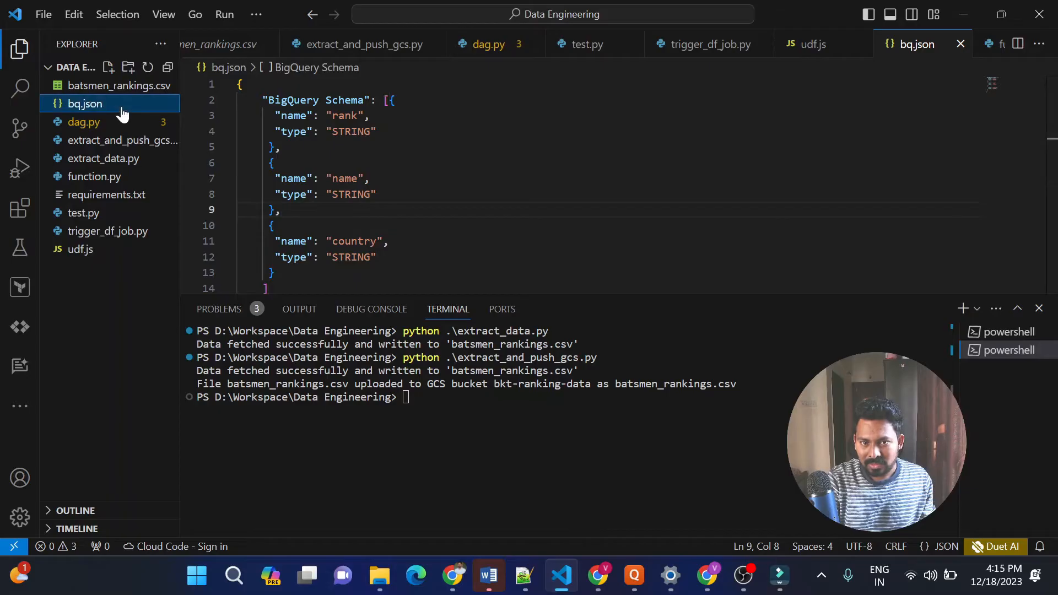
{"action": "left_click", "coordinate": [81, 251]}
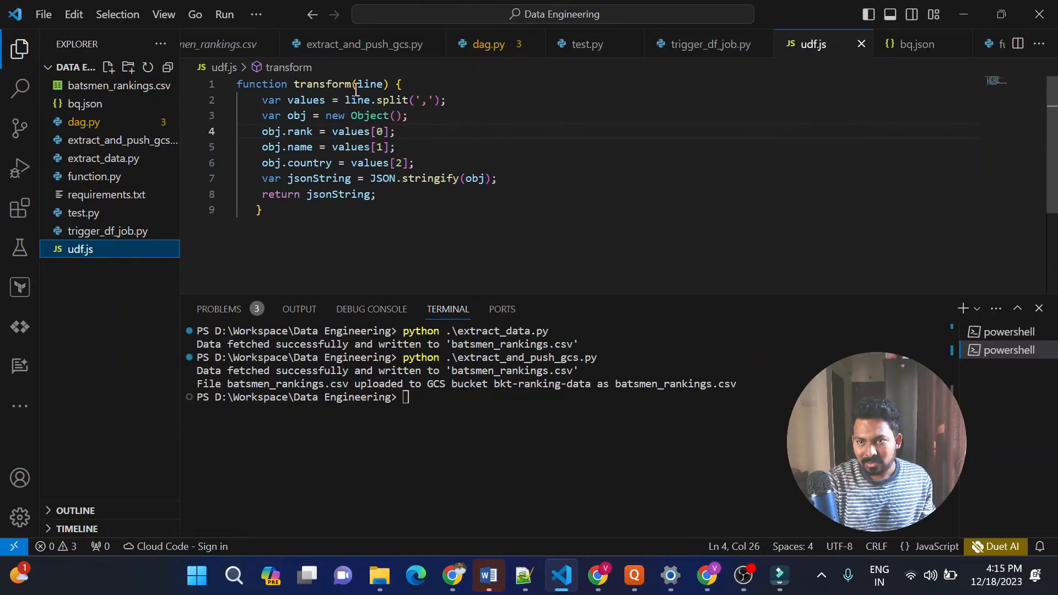
{"action": "double_click", "coordinate": [335, 83]}
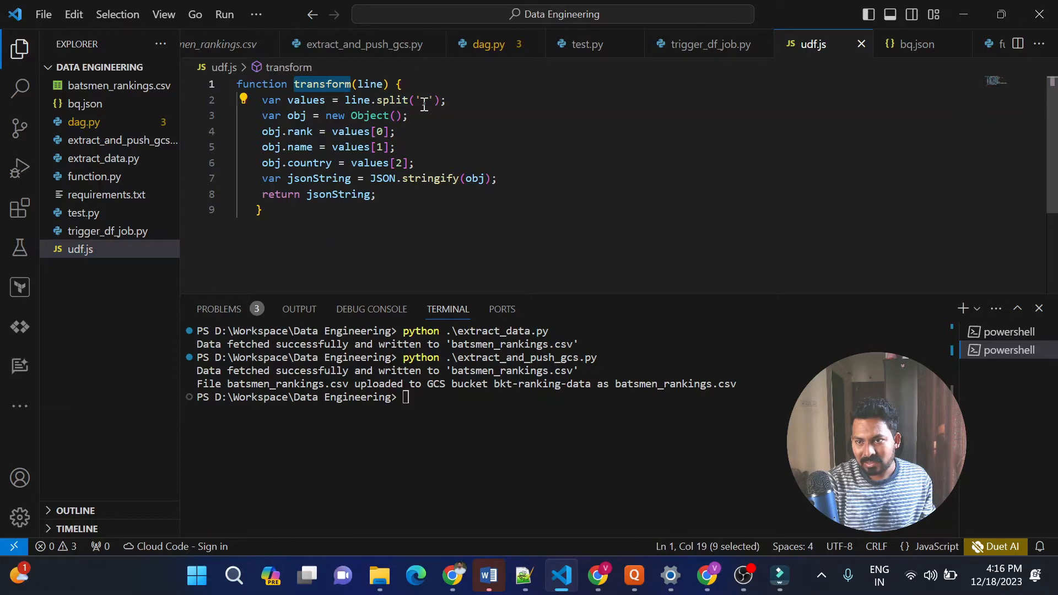
{"action": "left_click", "coordinate": [444, 105]}
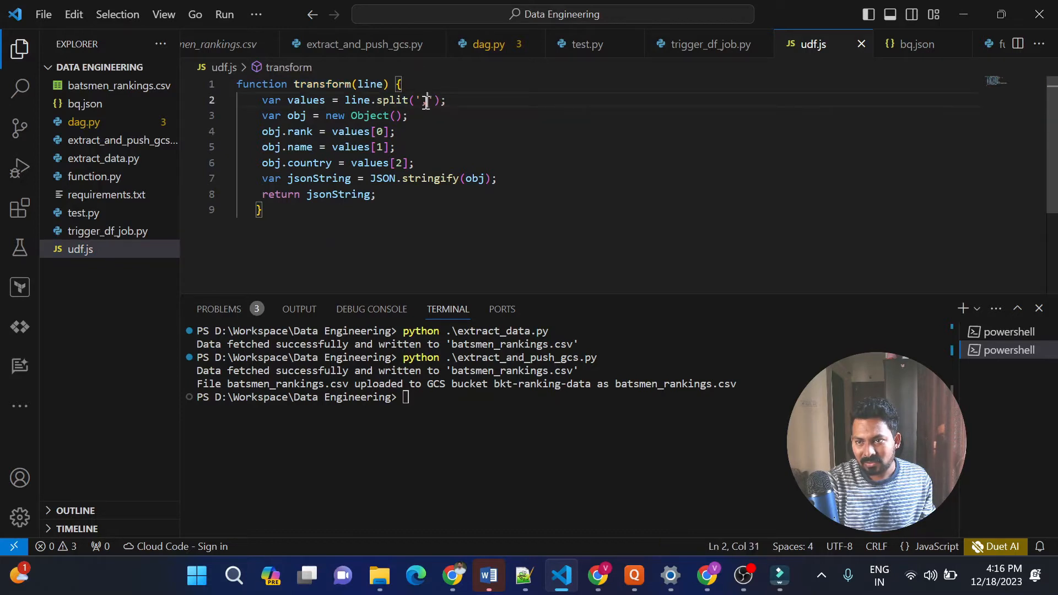
{"action": "left_click", "coordinate": [122, 90]}
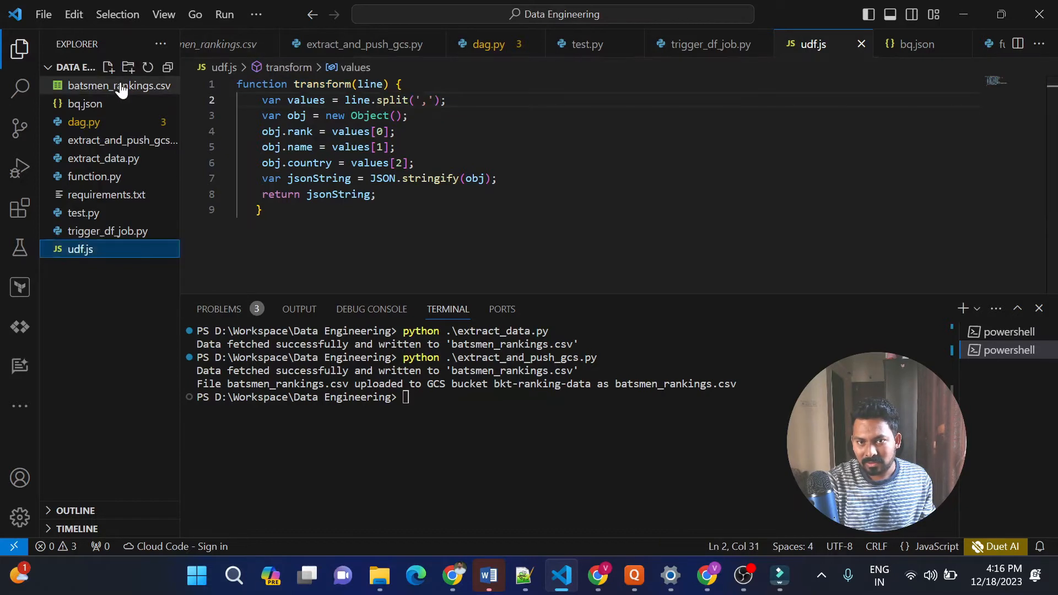
{"action": "left_click", "coordinate": [122, 90]}
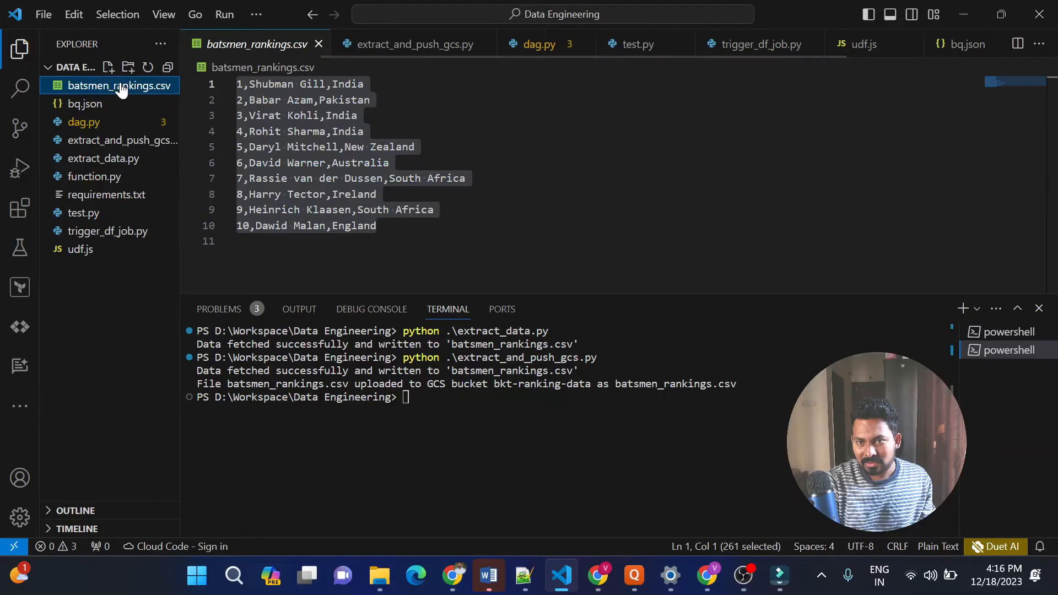
{"action": "left_click", "coordinate": [251, 85]}
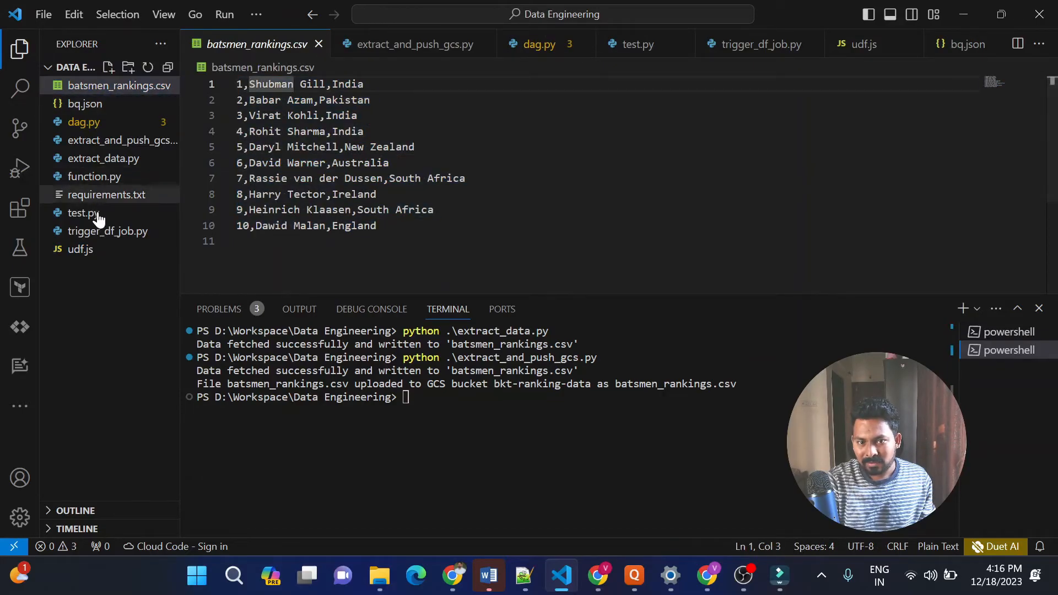
Return to udf.js and examine how the transform function maps the split values to rank, name and country
{"action": "left_click", "coordinate": [98, 251]}
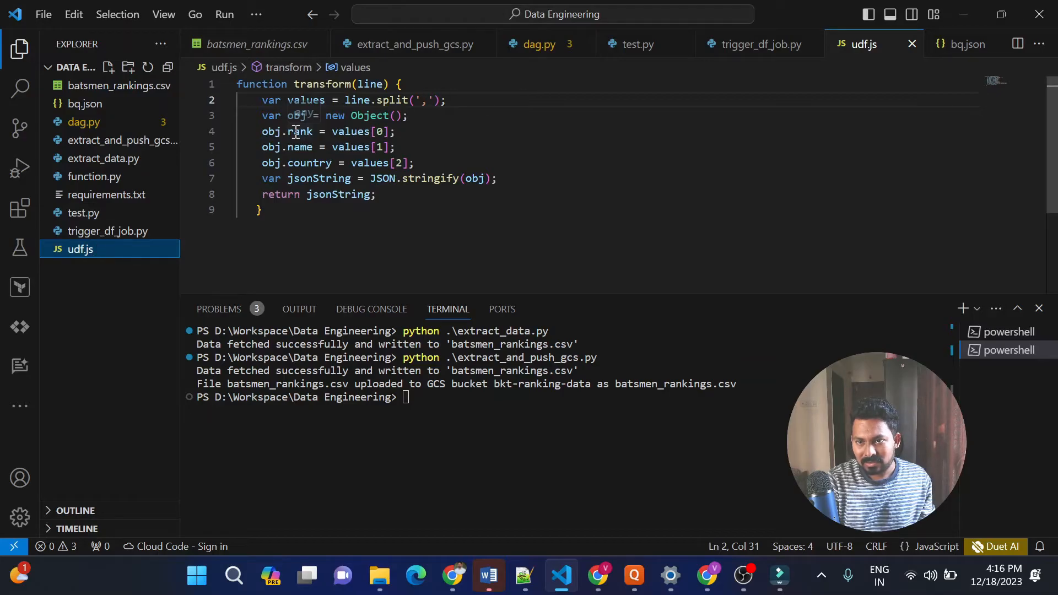
{"action": "left_click", "coordinate": [432, 164]}
{"action": "left_click_drag", "start_coordinate": [433, 165], "coordinate": [245, 133]}
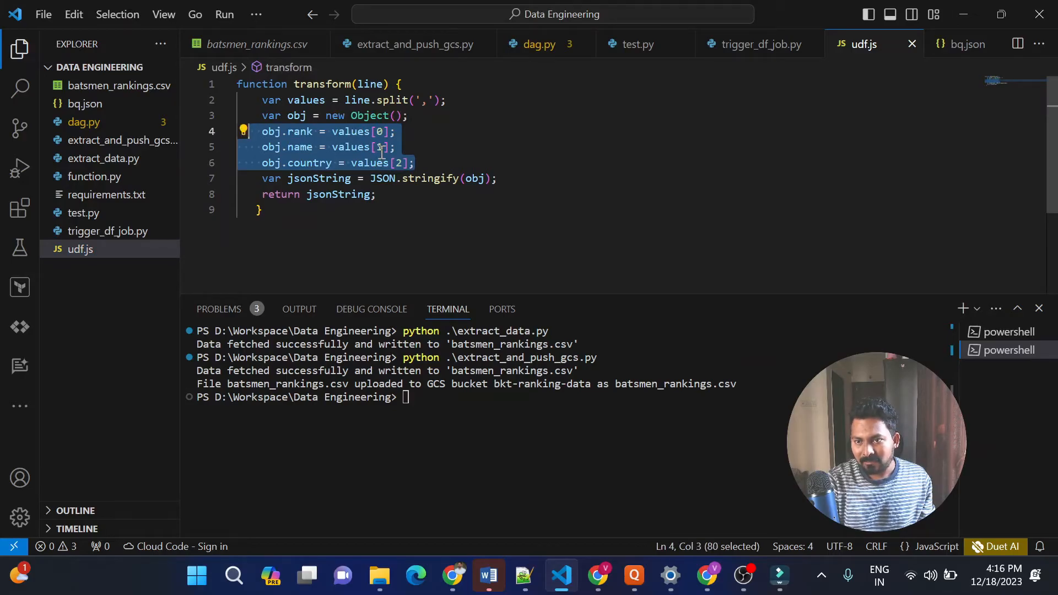
{"action": "left_click", "coordinate": [438, 160]}
{"action": "left_click_drag", "start_coordinate": [262, 210], "coordinate": [236, 85]}
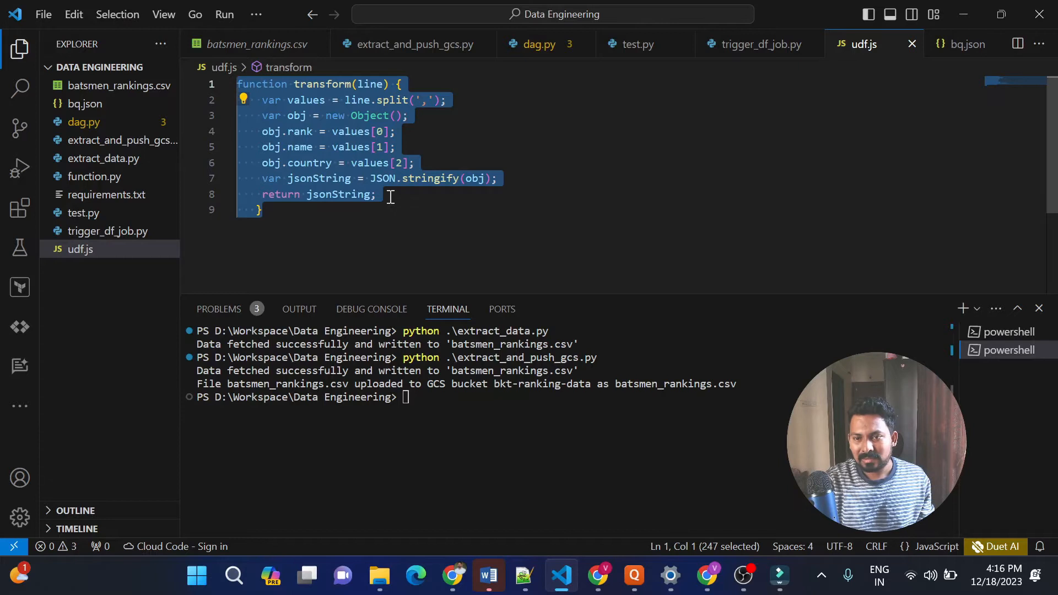
Switch from VS Code to the Google Cloud console and open the bkt-dataflow-metadata bucket in Cloud Storage
{"action": "left_click", "coordinate": [361, 207]}
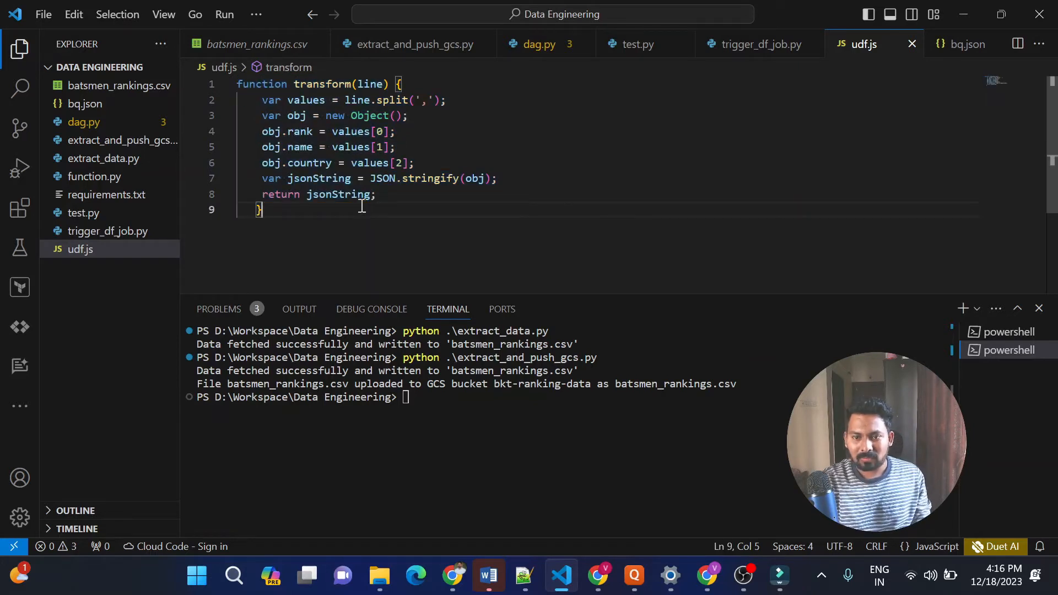
{"action": "key", "text": "alt+Tab"}
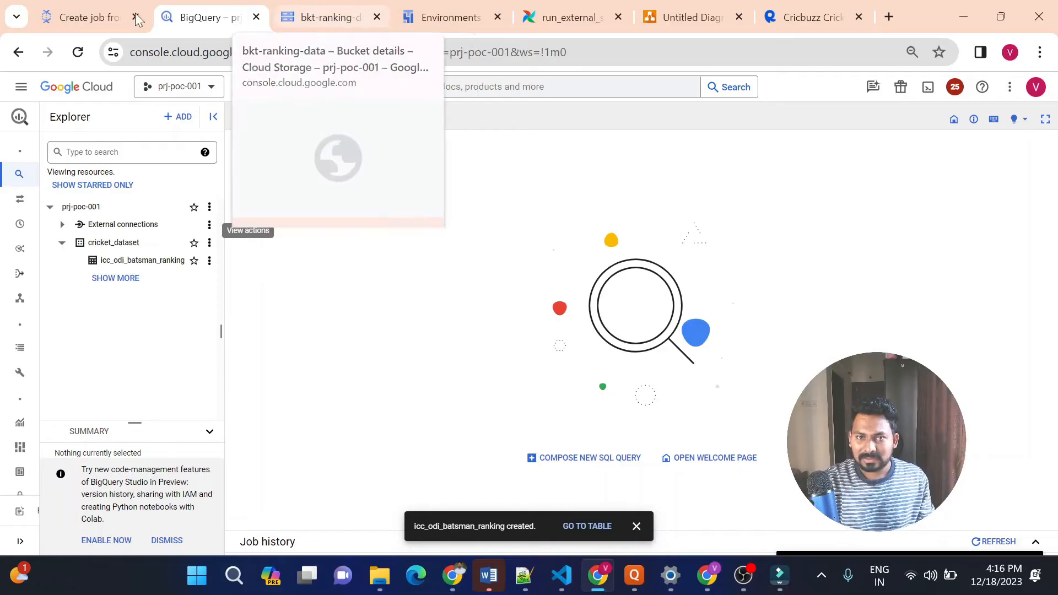
{"action": "left_click", "coordinate": [94, 17]}
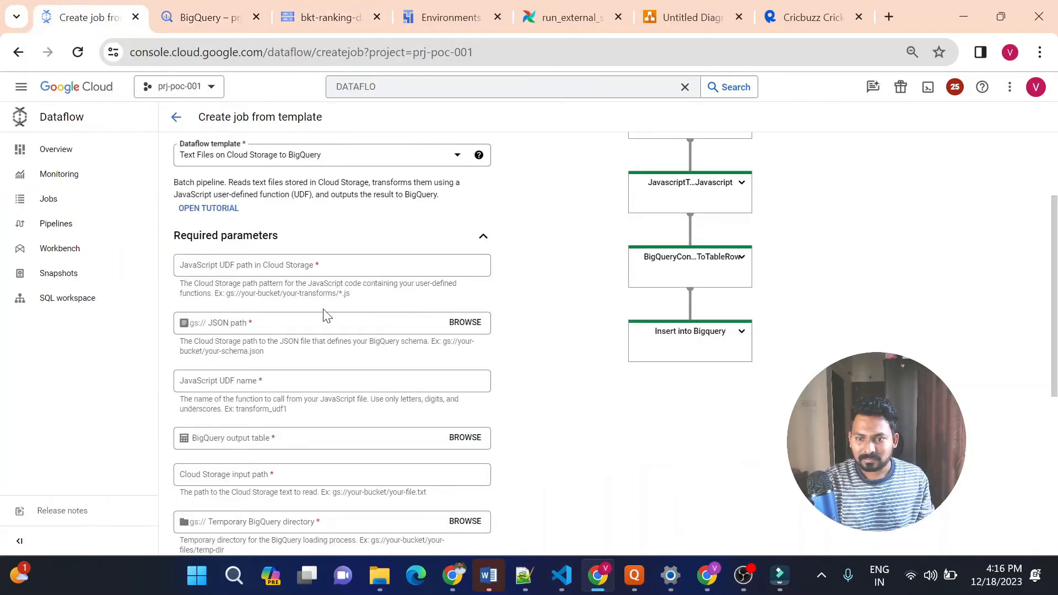
{"action": "left_click", "coordinate": [341, 18]}
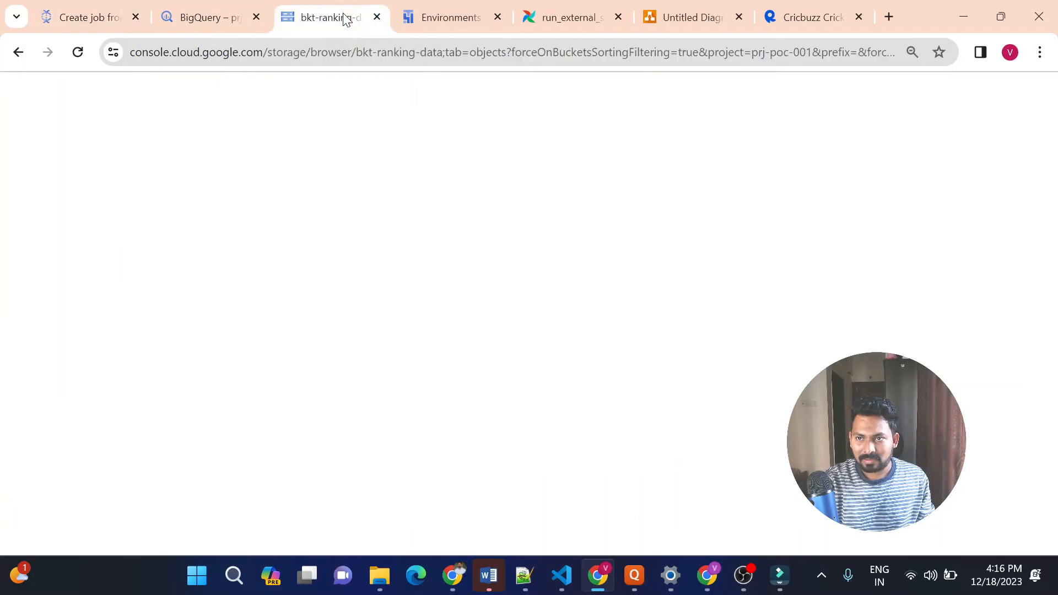
{"action": "left_click", "coordinate": [193, 261]}
{"action": "left_click", "coordinate": [195, 261]}
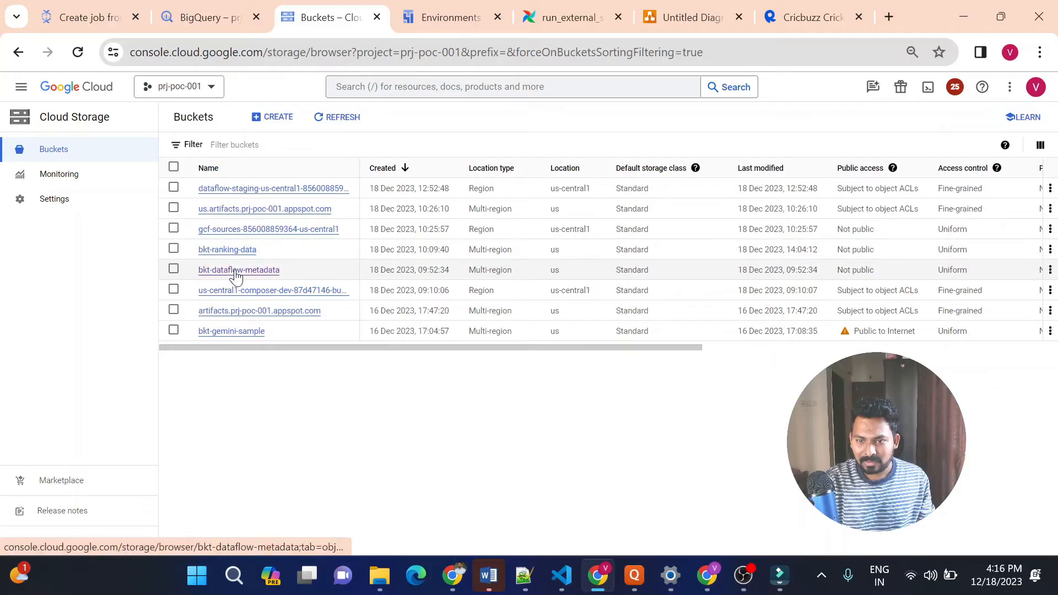
{"action": "left_click", "coordinate": [235, 271]}
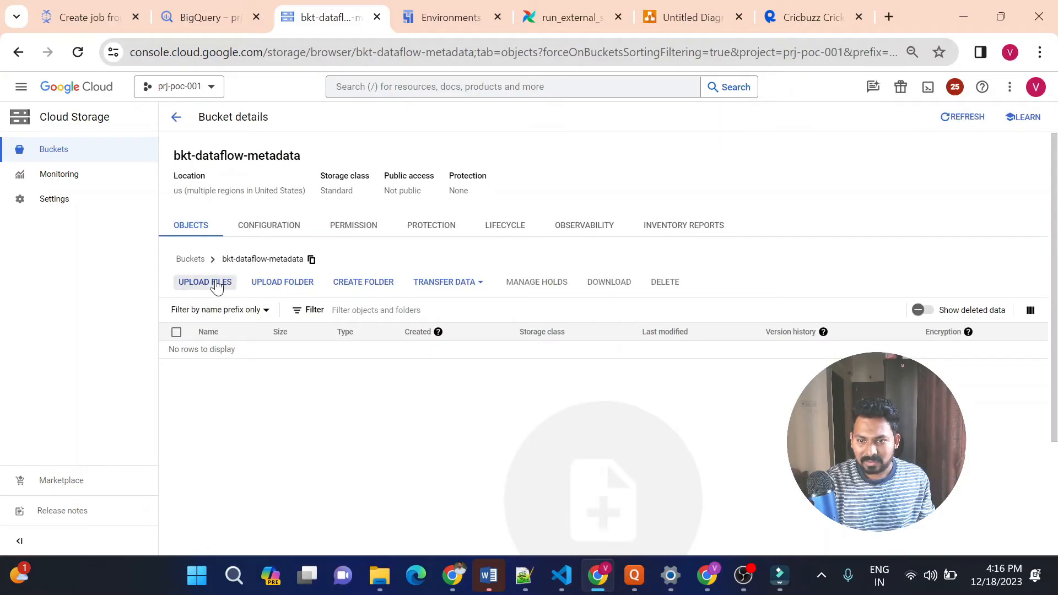
Upload bq.json and udf.js from the Data Engineering folder to the bkt-dataflow-metadata bucket and refresh its object list
{"action": "left_click", "coordinate": [217, 285]}
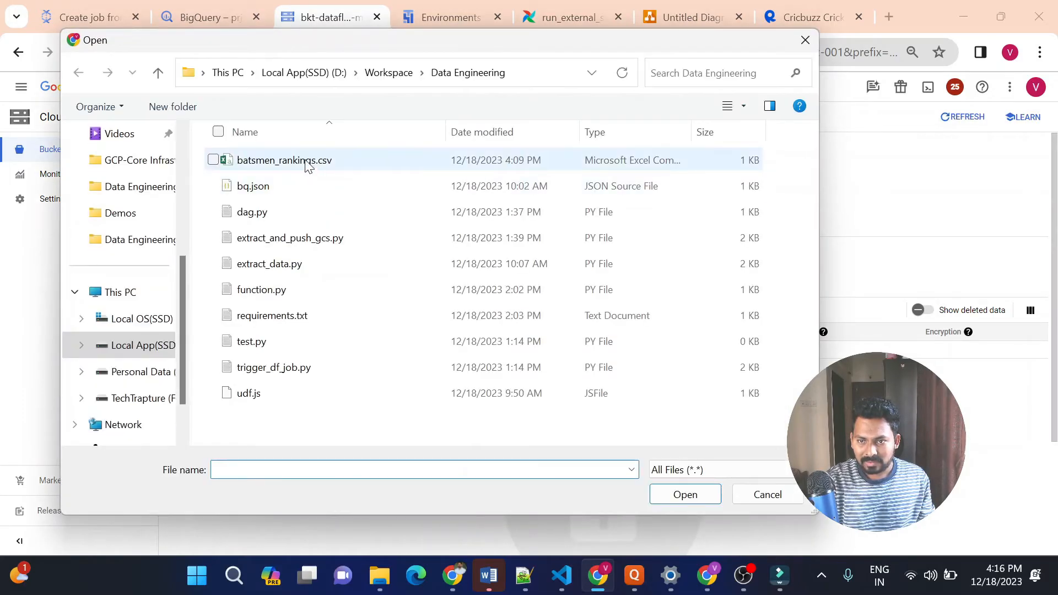
{"action": "left_click", "coordinate": [272, 187]}
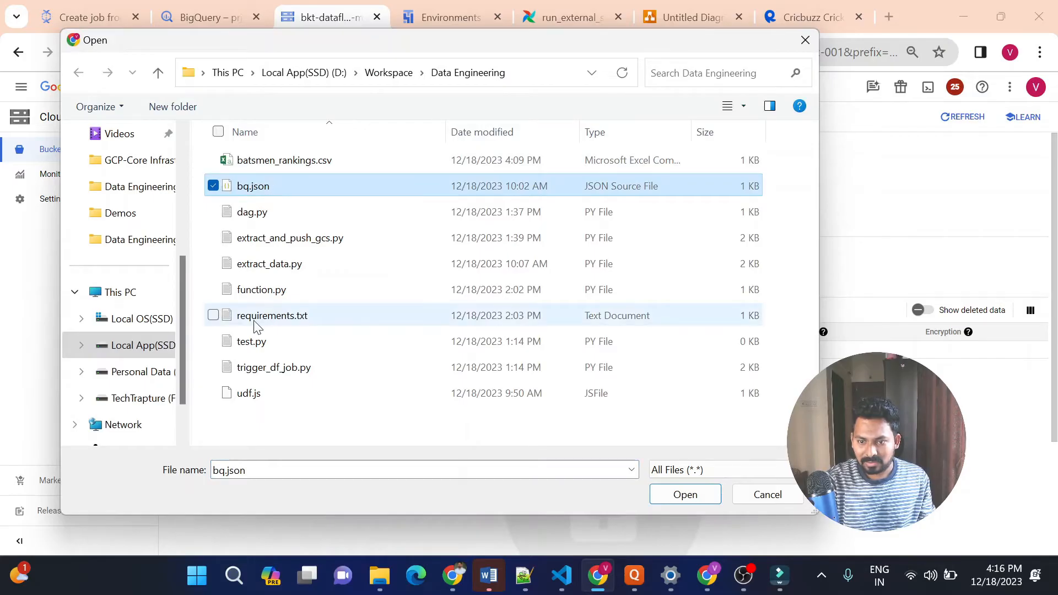
{"action": "left_click", "coordinate": [250, 394], "text": "ctrl"}
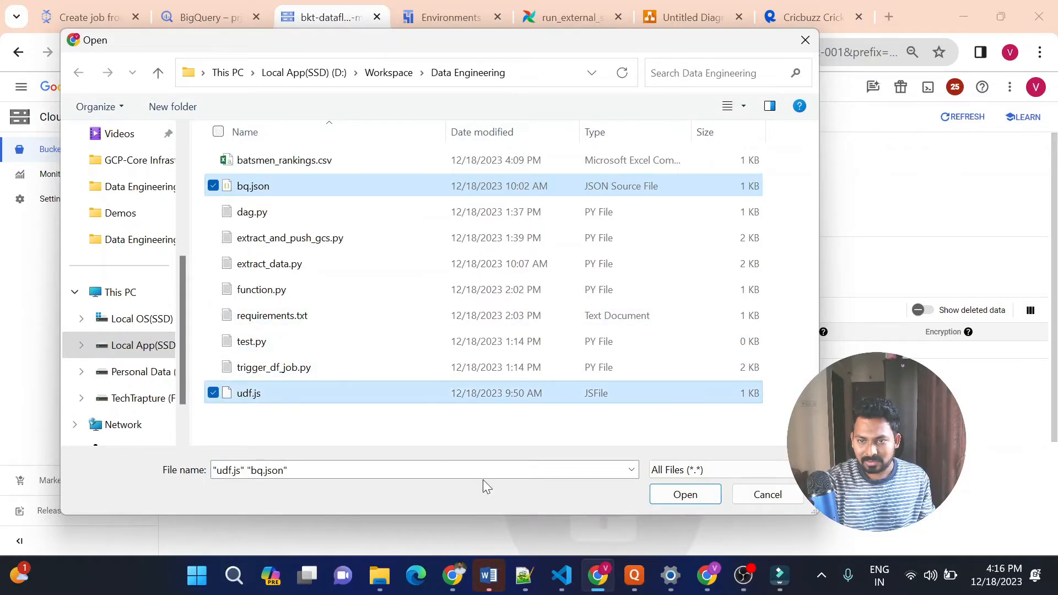
{"action": "left_click", "coordinate": [678, 496]}
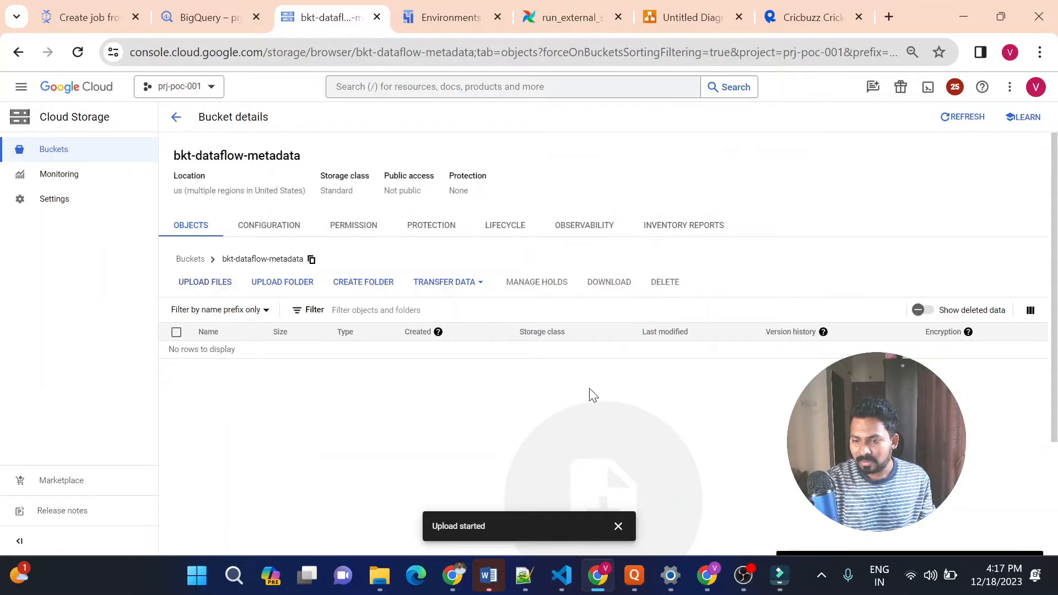
{"action": "left_click", "coordinate": [948, 122]}
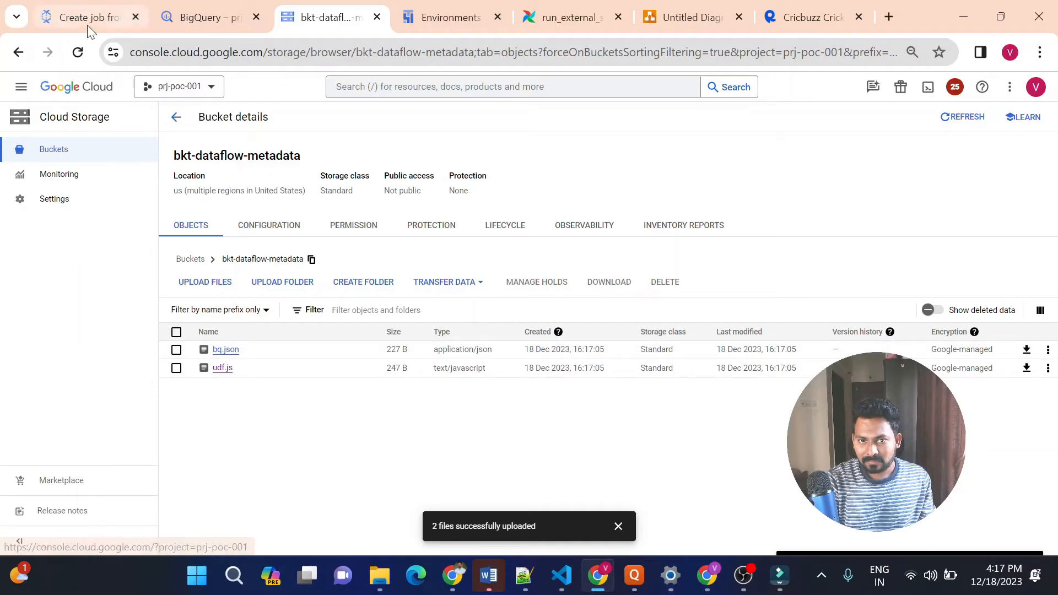
Copy the gsutil URI of bq.json and enter gs://bkt-dataflow-metadata/bq.json as the Dataflow job's JavaScript UDF path
{"action": "left_click", "coordinate": [223, 351]}
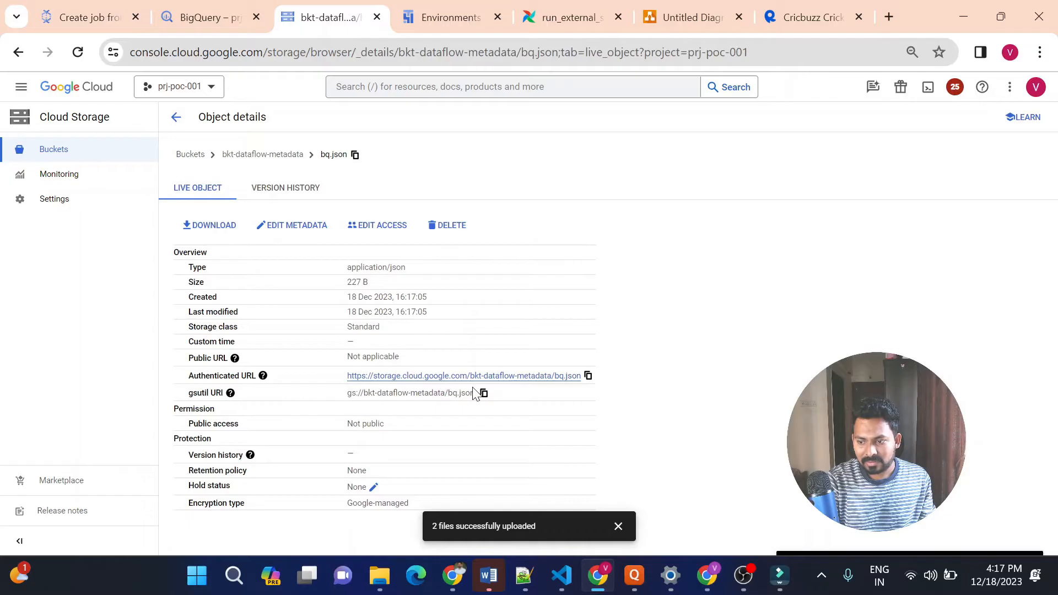
{"action": "left_click", "coordinate": [484, 393]}
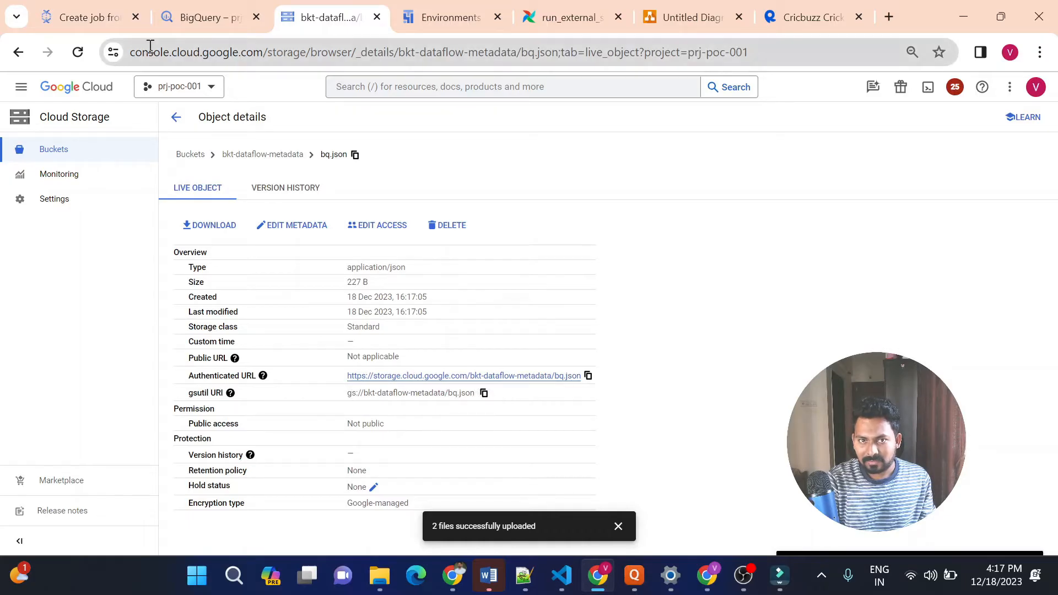
{"action": "left_click", "coordinate": [83, 17]}
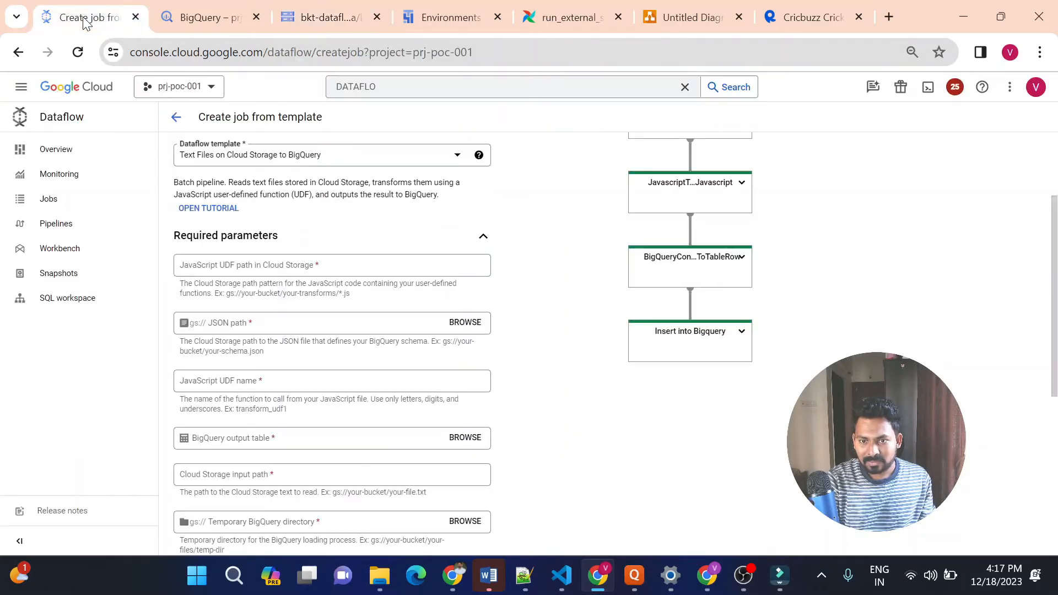
{"action": "left_click", "coordinate": [255, 269]}
{"action": "type", "text": "gs://bkt-dataflow-metadata/bq.json"}
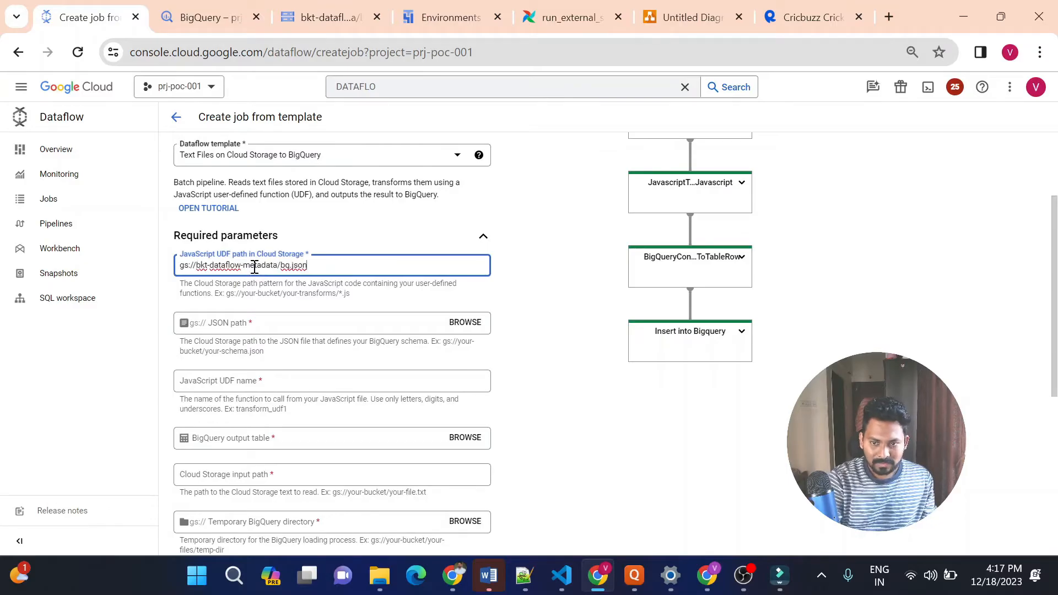
Set the Dataflow job's JSON path to bq.json in the bkt-dataflow-metadata bucket
{"action": "left_click", "coordinate": [383, 319]}
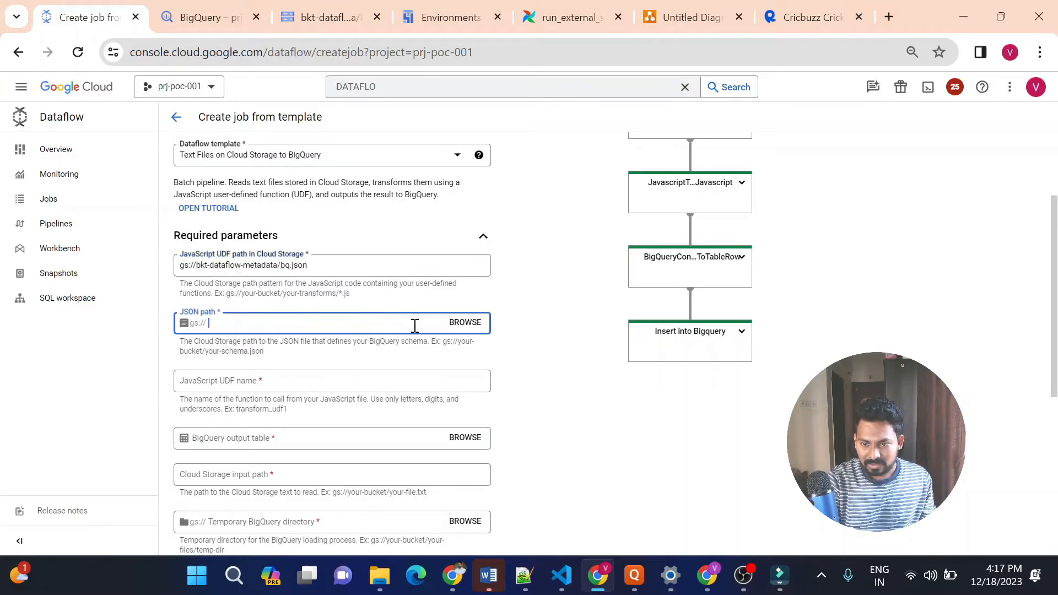
{"action": "left_click", "coordinate": [476, 329]}
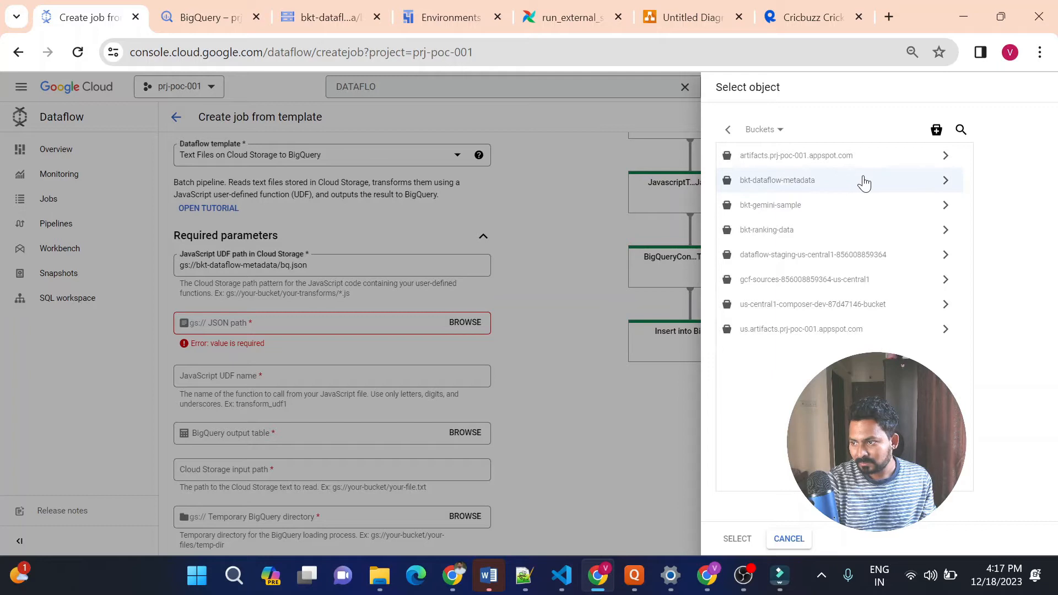
{"action": "left_click", "coordinate": [946, 182]}
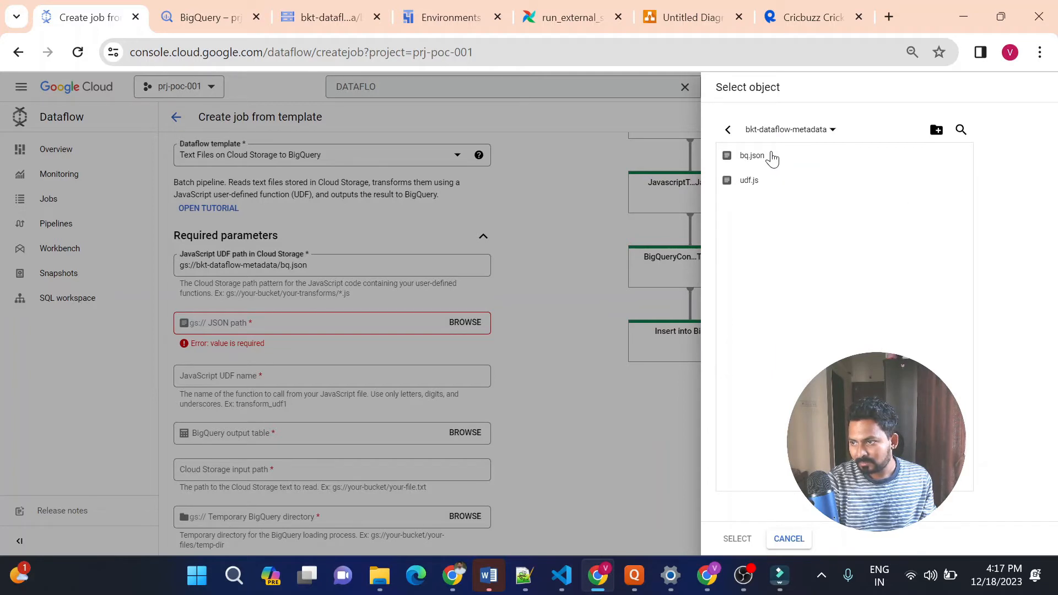
{"action": "left_click", "coordinate": [772, 159]}
{"action": "left_click", "coordinate": [731, 546]}
Copy the function name transform from udf.js in VS Code and set it as the Dataflow job's JavaScript UDF name
{"action": "left_click", "coordinate": [342, 381]}
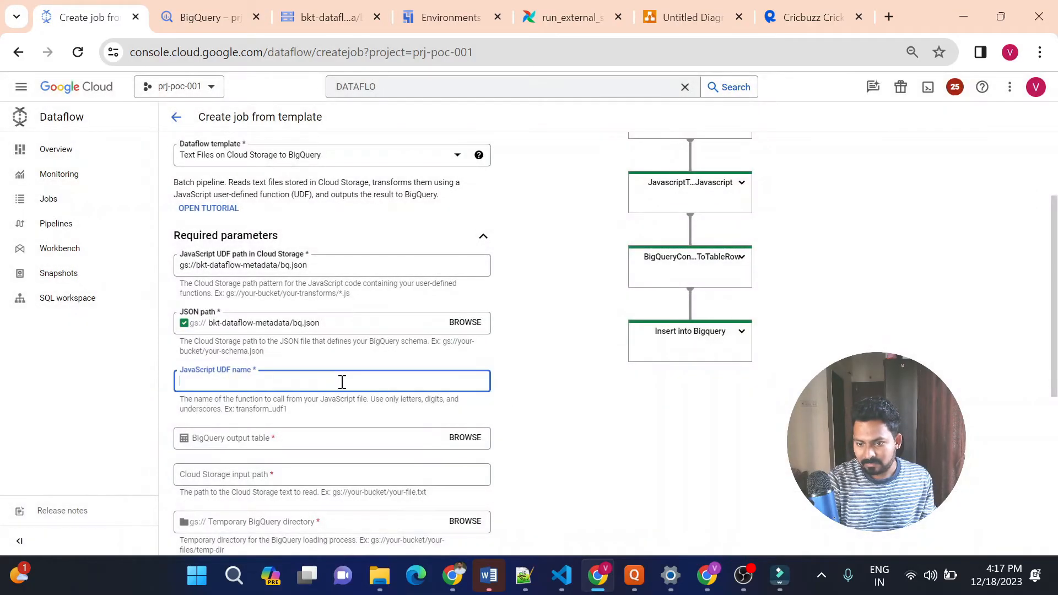
{"action": "left_click", "coordinate": [561, 577]}
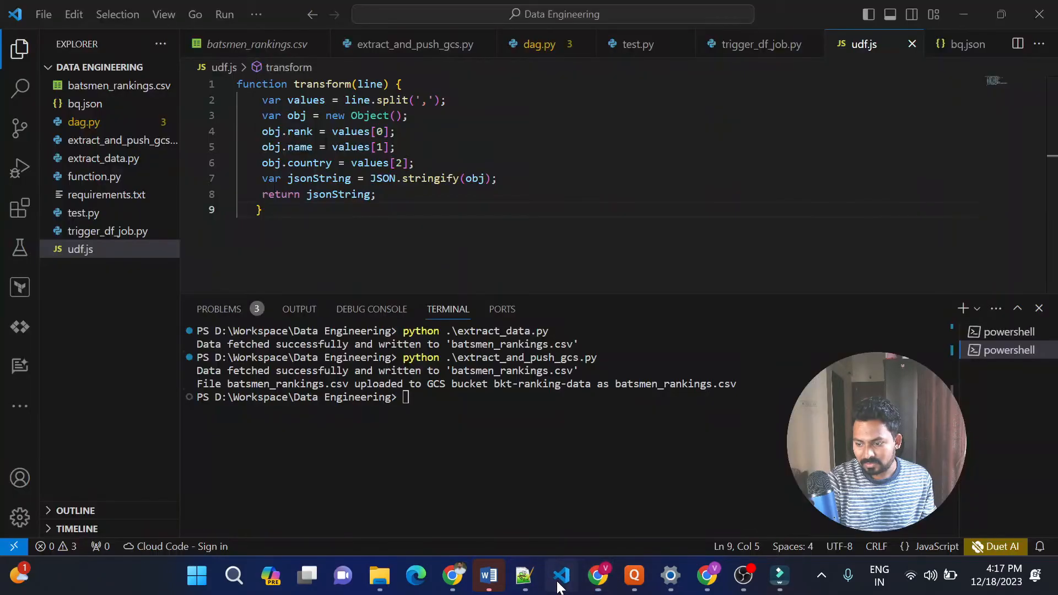
{"action": "double_click", "coordinate": [325, 84]}
{"action": "key", "text": "ctrl+c"}
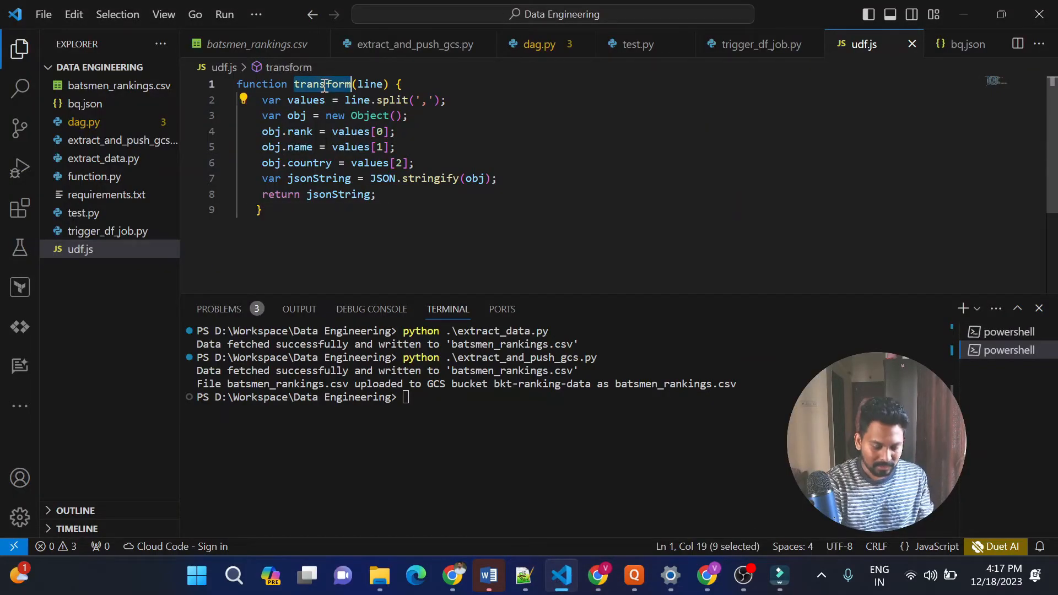
{"action": "left_click", "coordinate": [599, 576]}
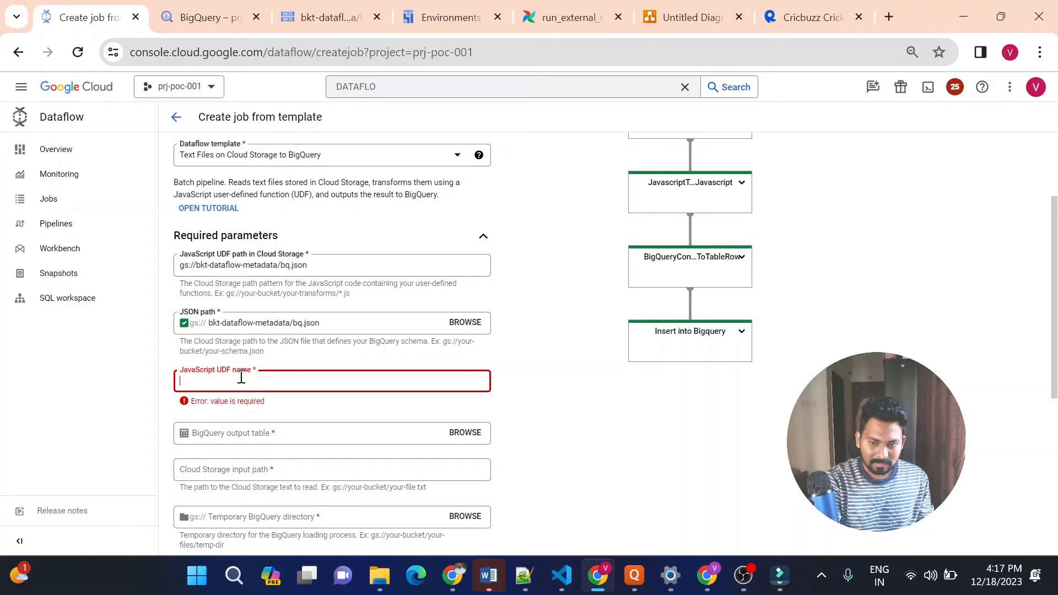
{"action": "key", "text": "ctrl+v"}
{"action": "left_click", "coordinate": [509, 420]}
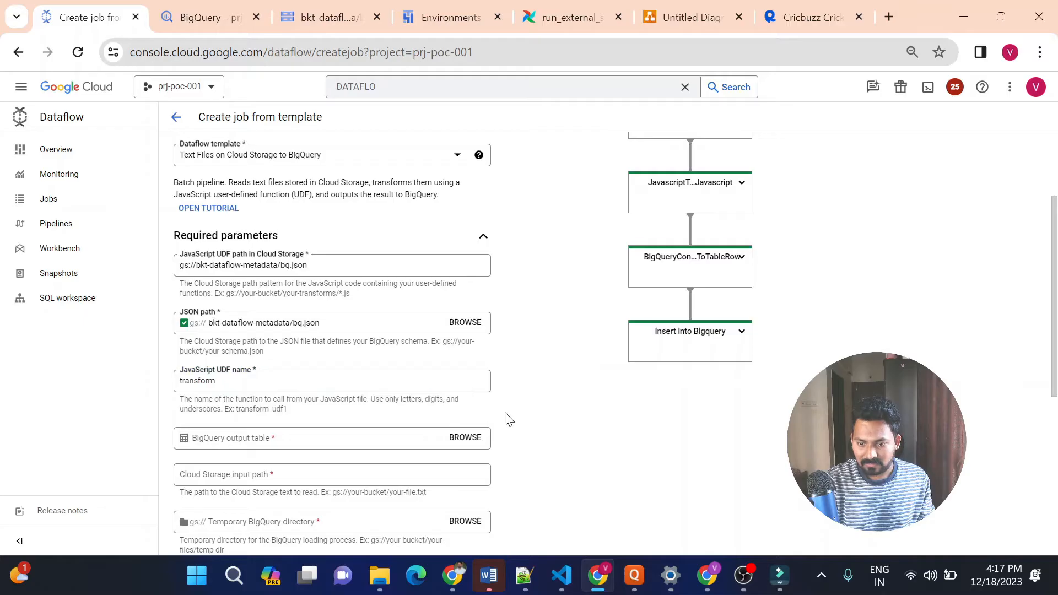
Choose the icc_odi_batsman_ranking table in cricket_dataset as the Dataflow job's BigQuery output table
{"action": "scroll", "coordinate": [509, 420], "scroll_direction": "down", "scroll_amount": 1}
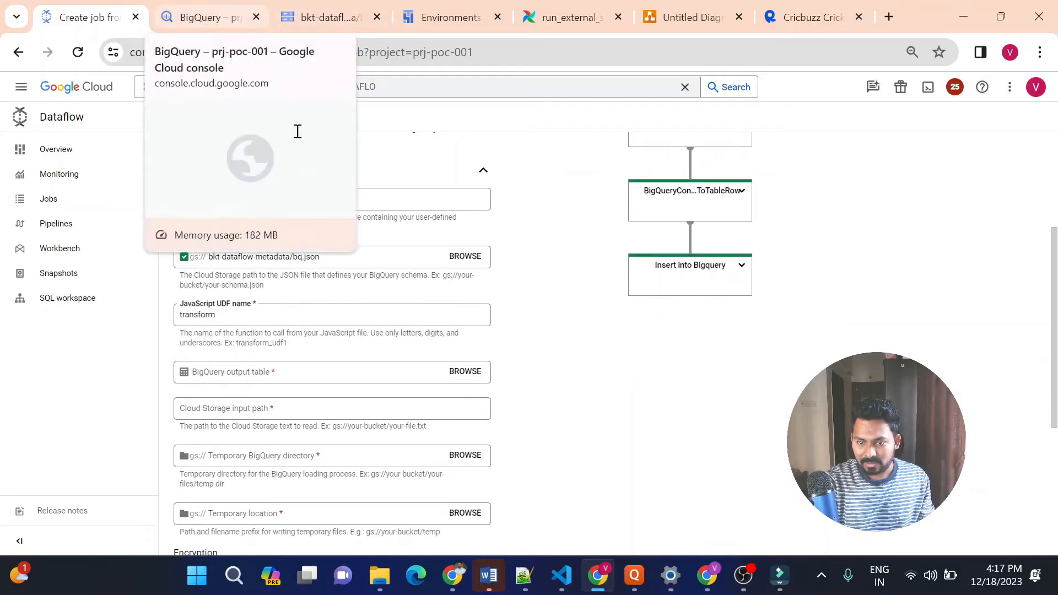
{"action": "left_click", "coordinate": [465, 372]}
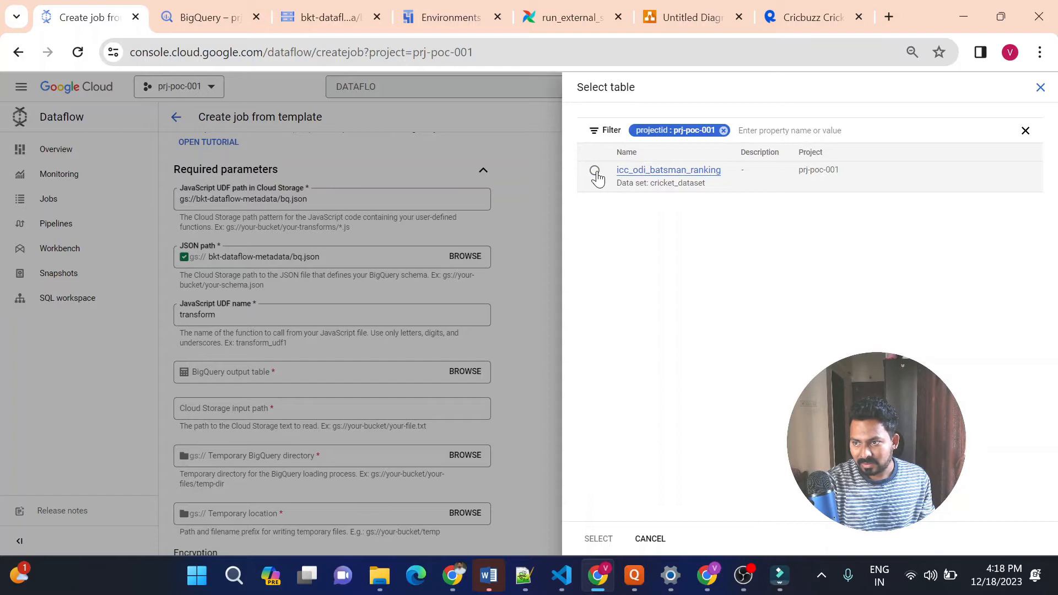
{"action": "left_click", "coordinate": [594, 171]}
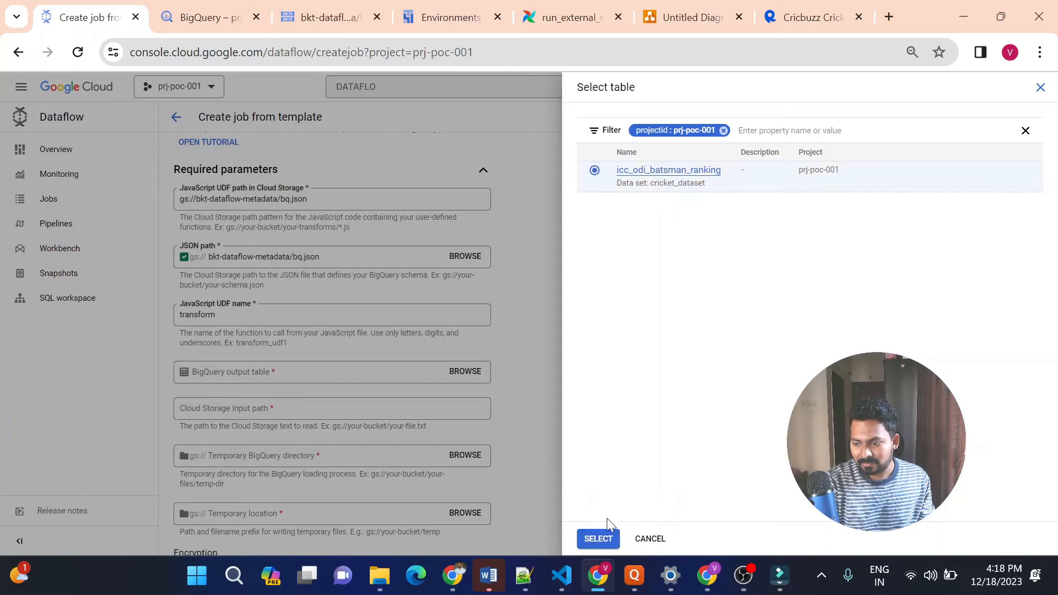
{"action": "left_click", "coordinate": [600, 540]}
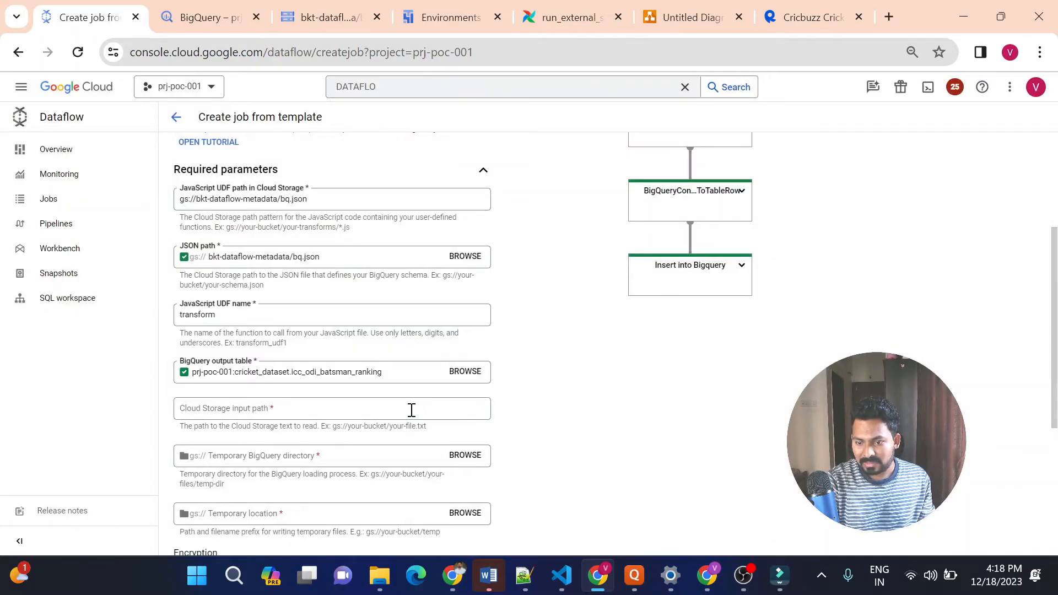
Copy the gsutil URI of batsmen_rankings.csv from bkt-ranking-data and set the Dataflow job's Cloud Storage input path to gs://bkt-ranking-data/batsmen_rankings.csv
{"action": "left_click", "coordinate": [311, 23]}
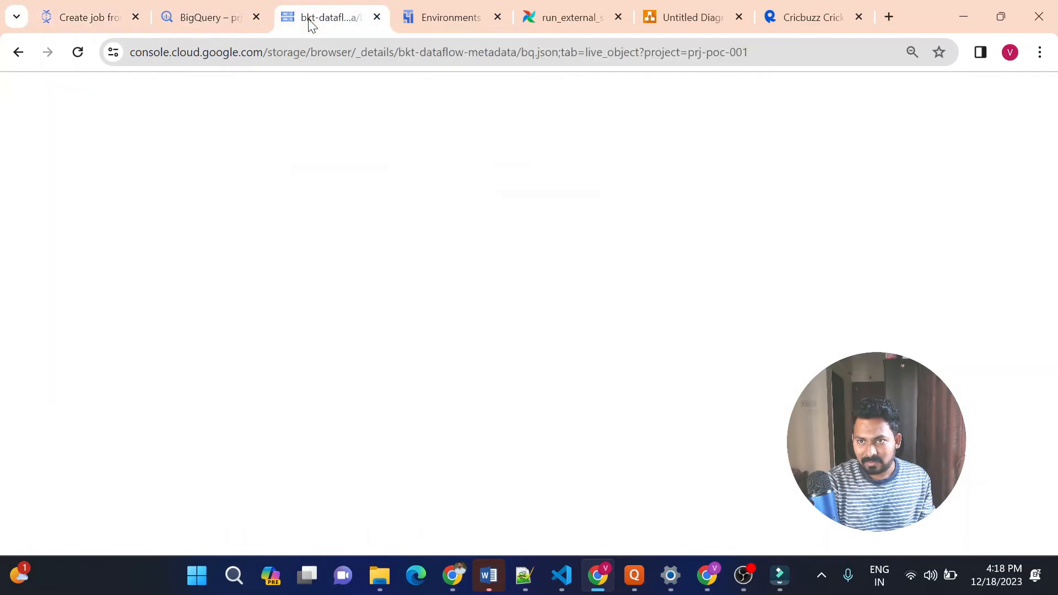
{"action": "left_click", "coordinate": [250, 156]}
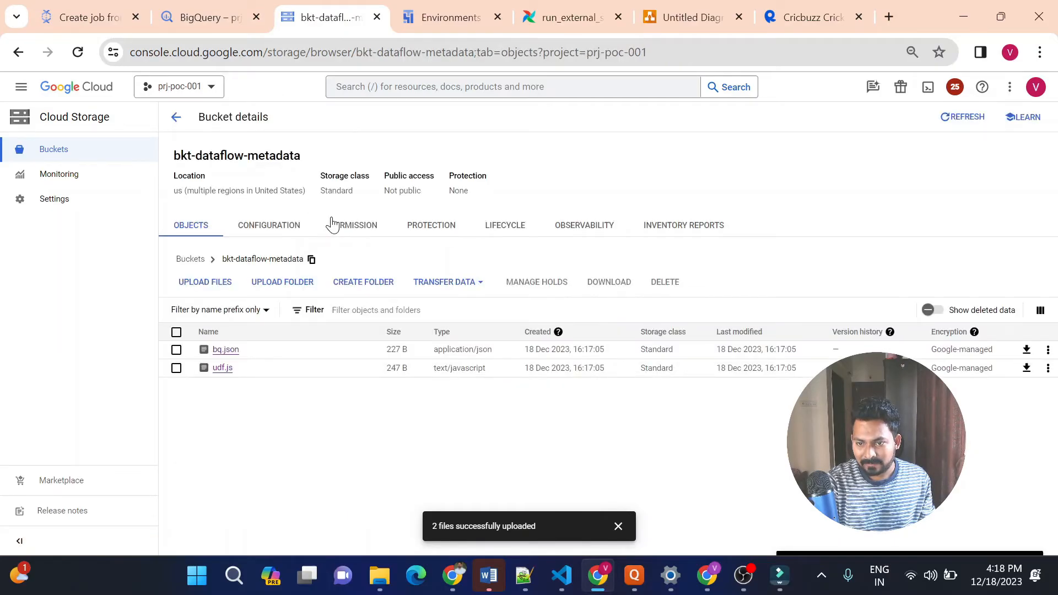
{"action": "left_click", "coordinate": [194, 259]}
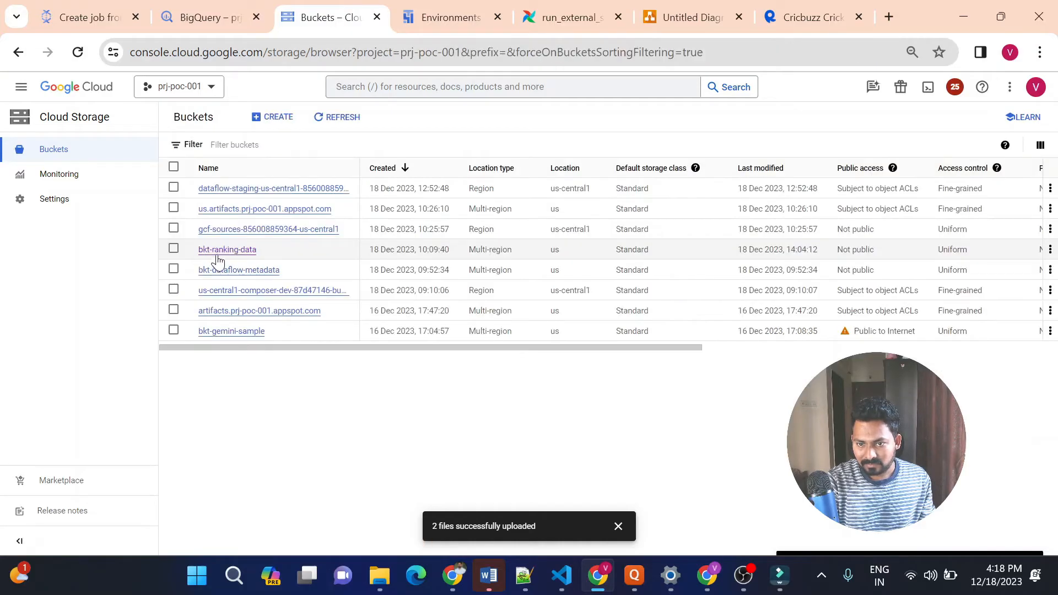
{"action": "left_click", "coordinate": [224, 251]}
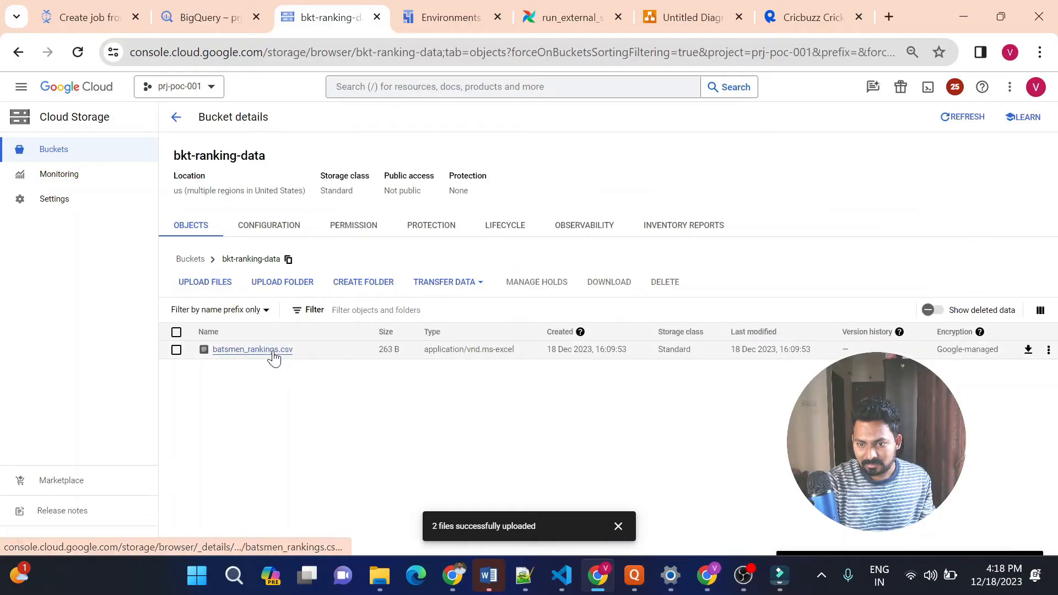
{"action": "left_click", "coordinate": [271, 350]}
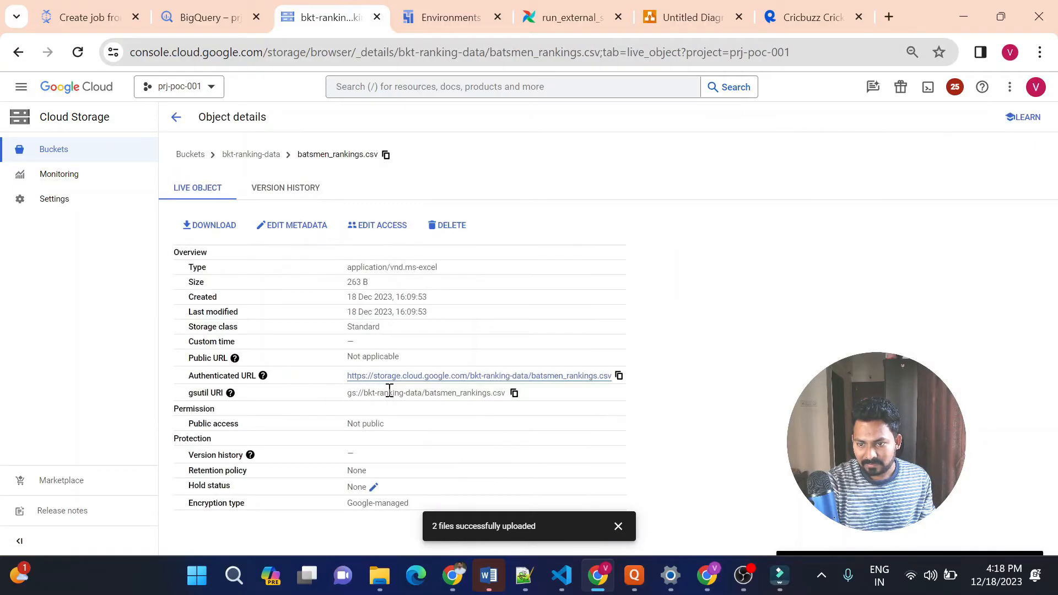
{"action": "left_click", "coordinate": [515, 394]}
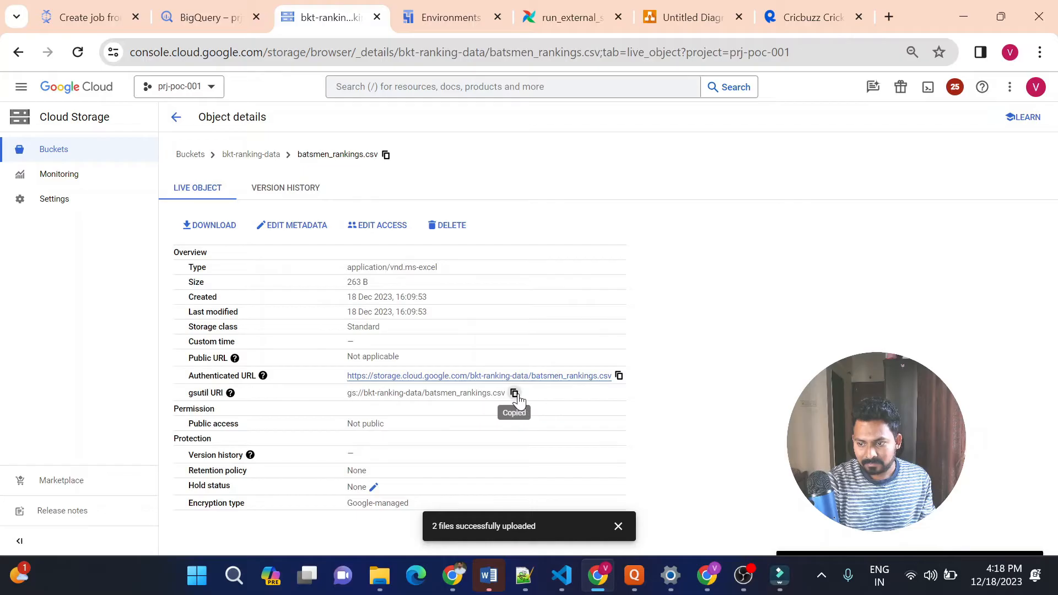
{"action": "left_click", "coordinate": [89, 18]}
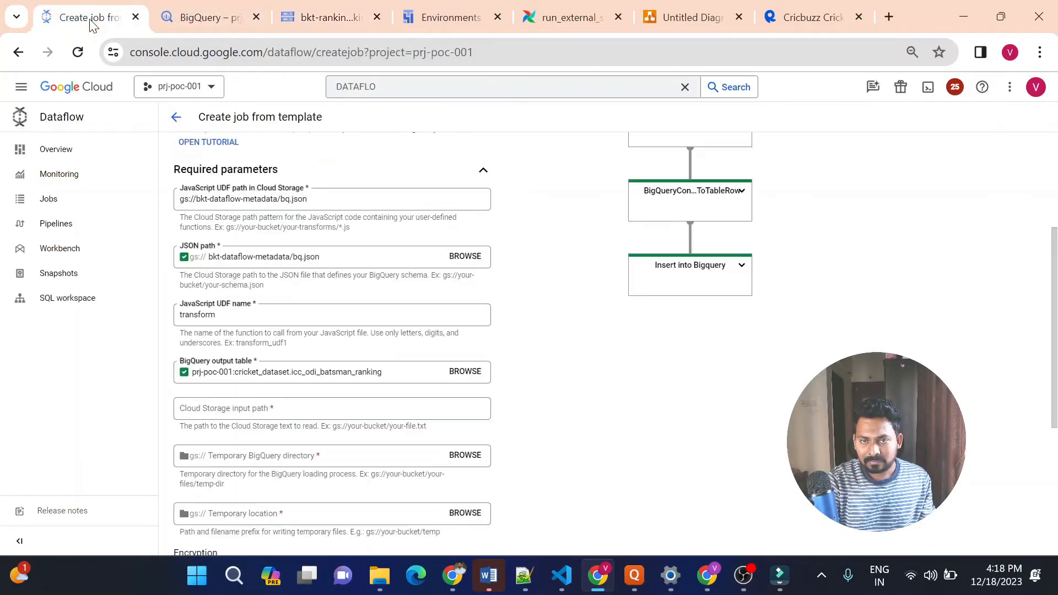
{"action": "left_click", "coordinate": [263, 409]}
{"action": "key", "text": "ctrl+v"}
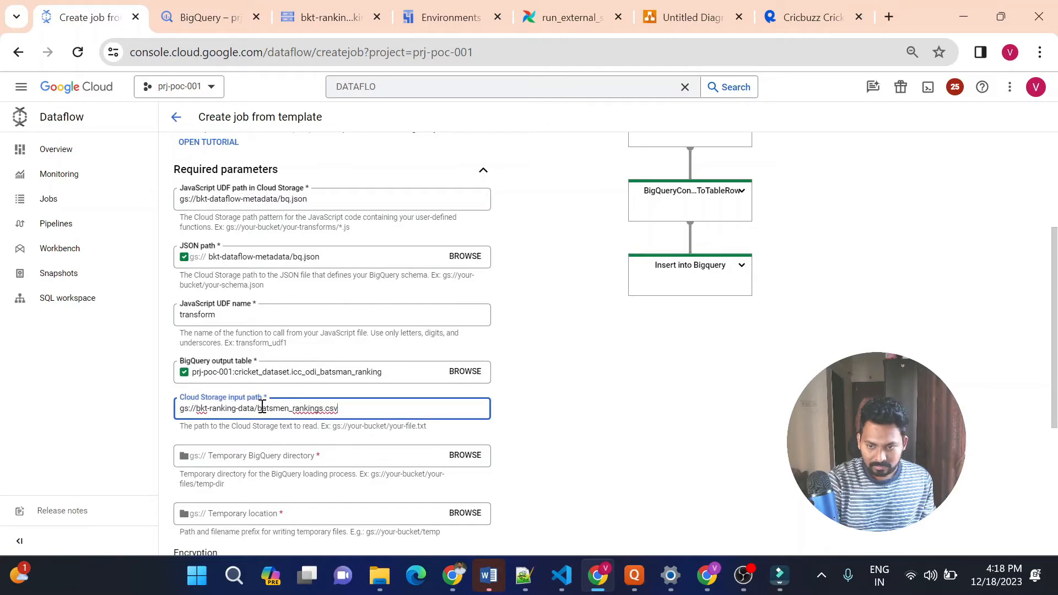
Set the Dataflow job's temporary BigQuery directory to the bkt-dataflow-metadata bucket
{"action": "left_click", "coordinate": [502, 442]}
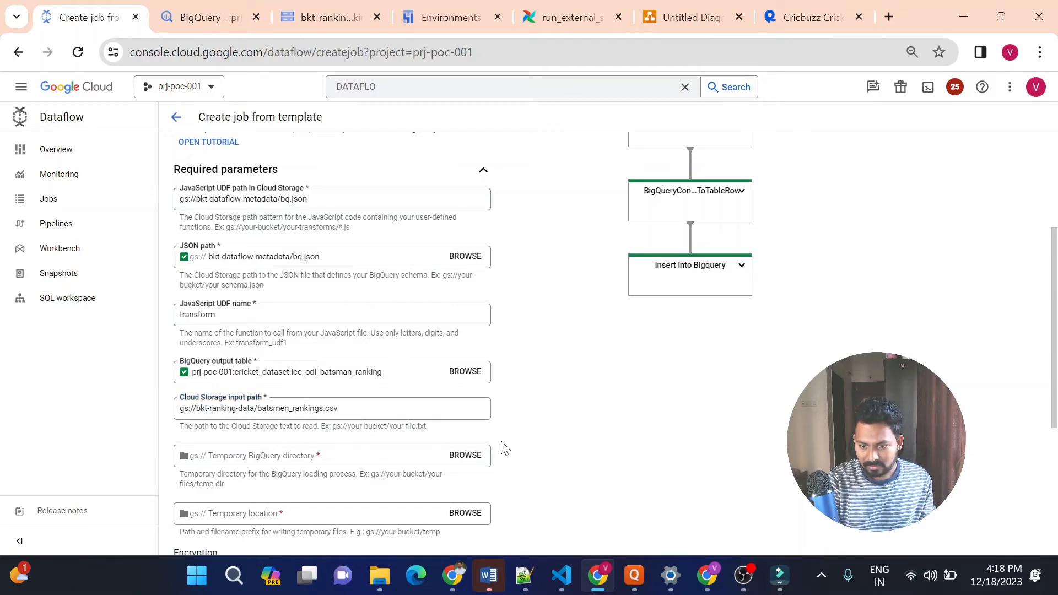
{"action": "left_click", "coordinate": [471, 458]}
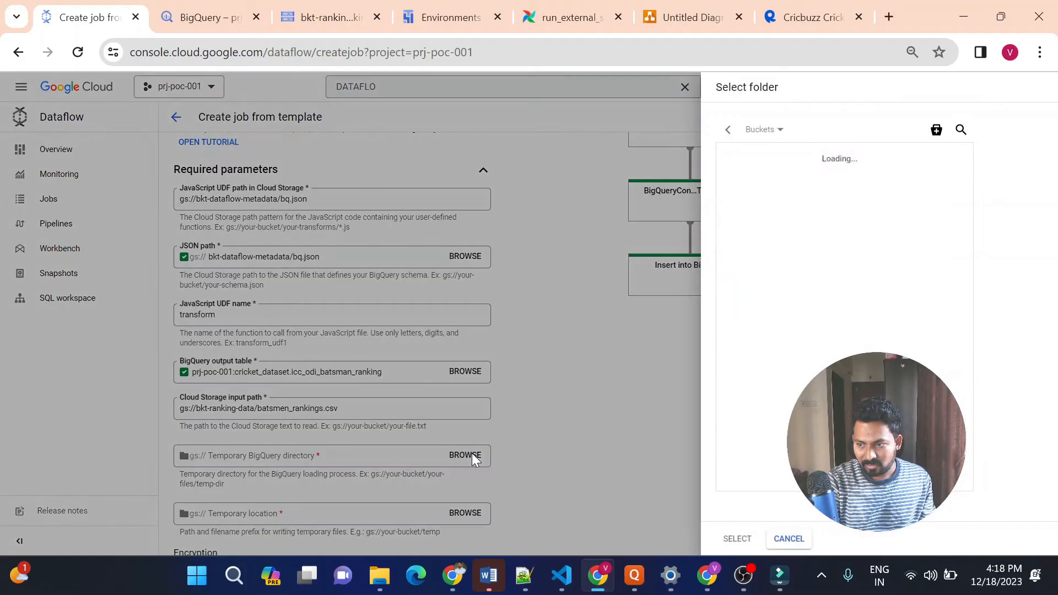
{"action": "left_click", "coordinate": [792, 189]}
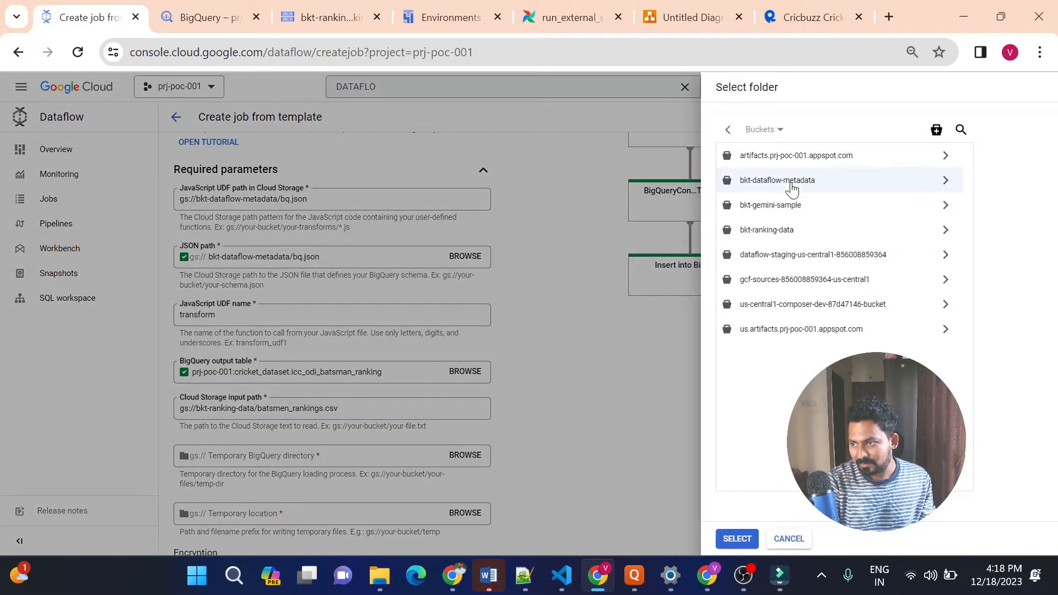
{"action": "left_click", "coordinate": [738, 539]}
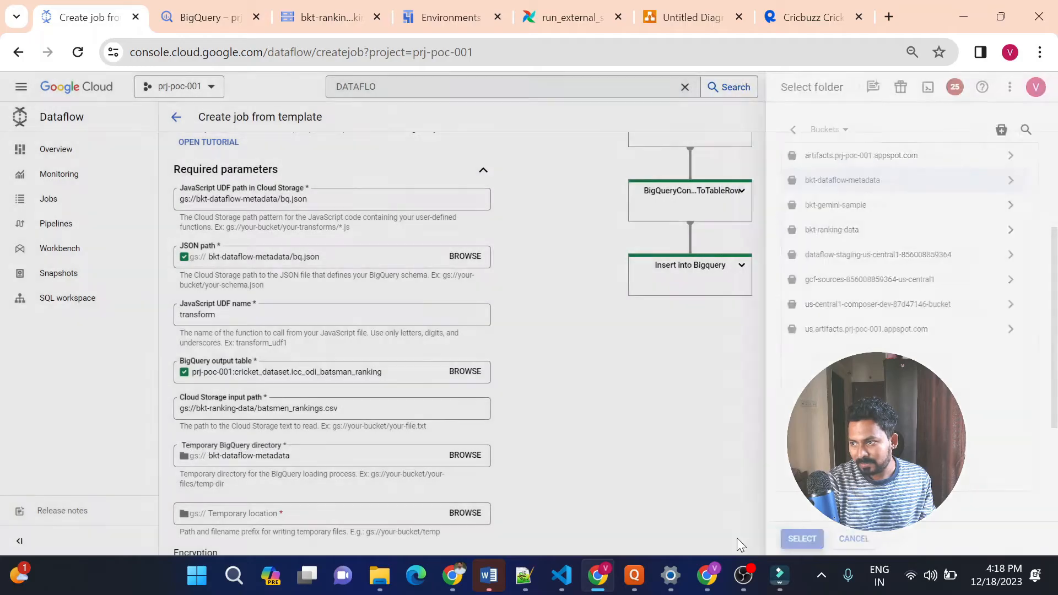
Set the Dataflow job's temporary location to bkt-dataflow-metadata/temp and run the job
{"action": "left_click", "coordinate": [463, 512]}
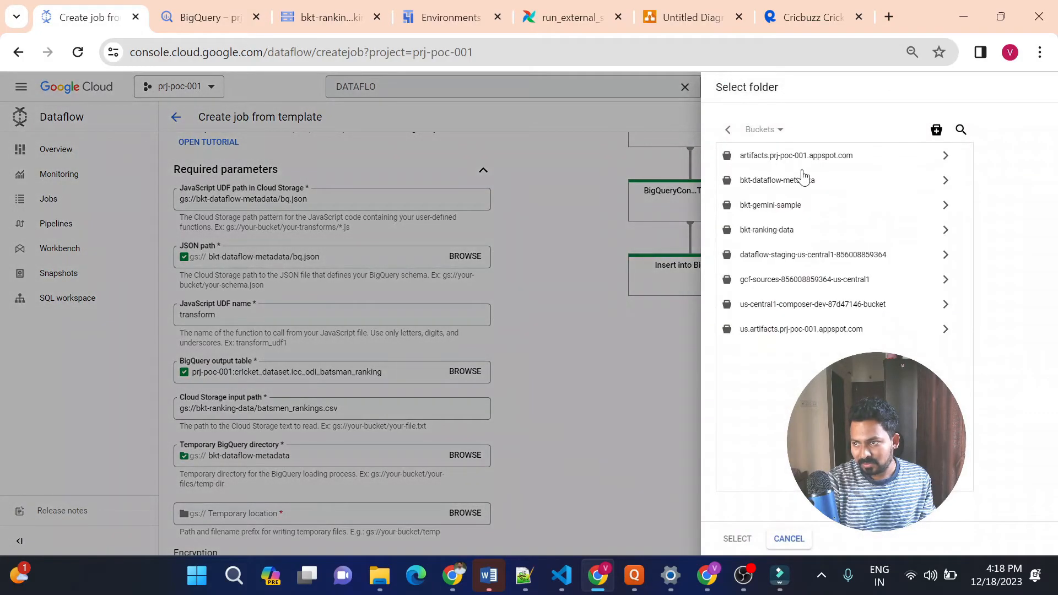
{"action": "left_click", "coordinate": [794, 185]}
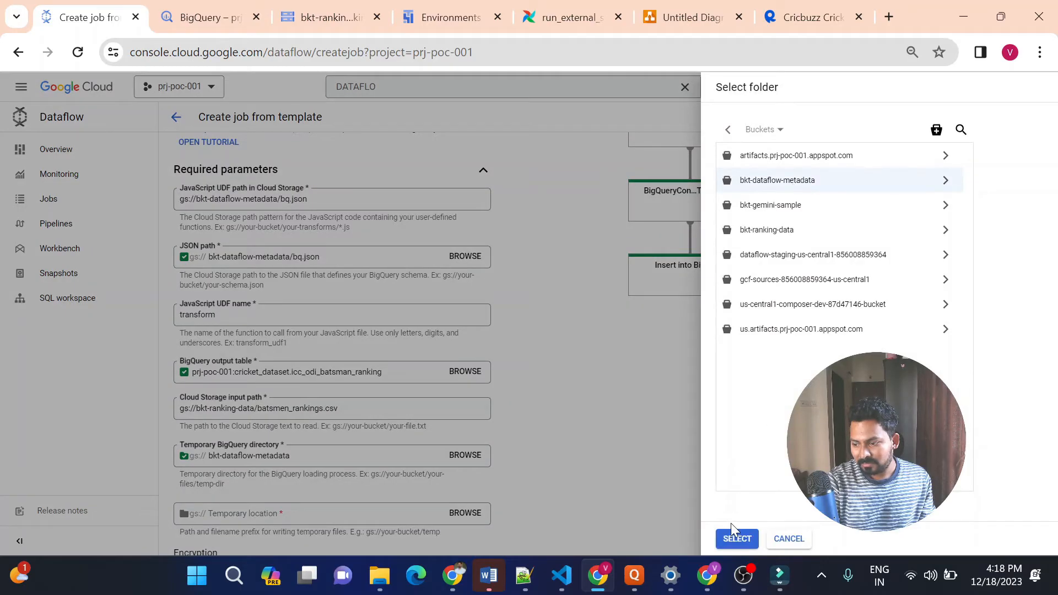
{"action": "left_click", "coordinate": [737, 540]}
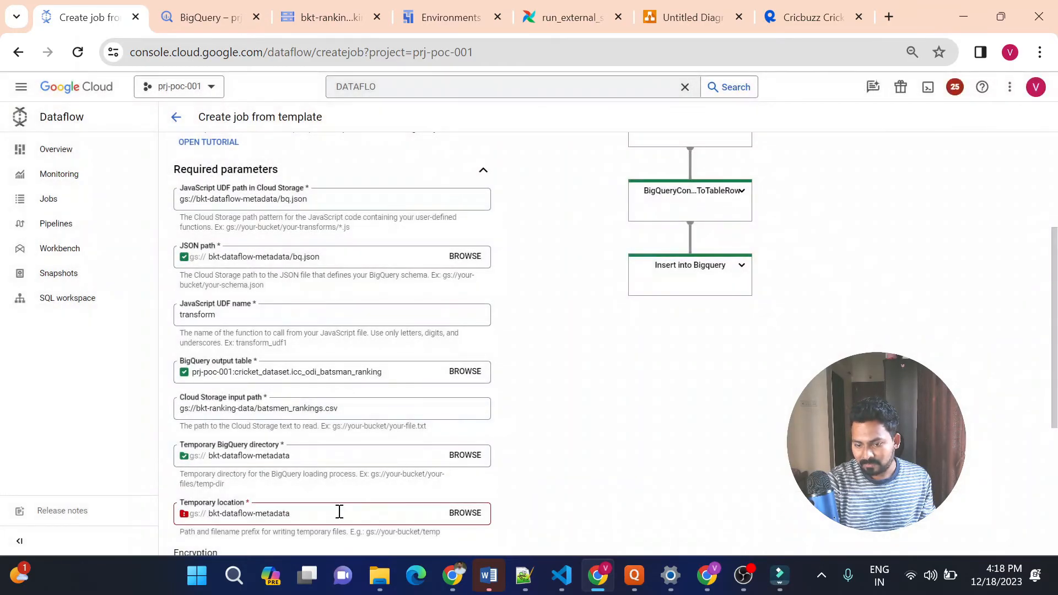
{"action": "left_click", "coordinate": [340, 512]}
{"action": "type", "text": "/te"}
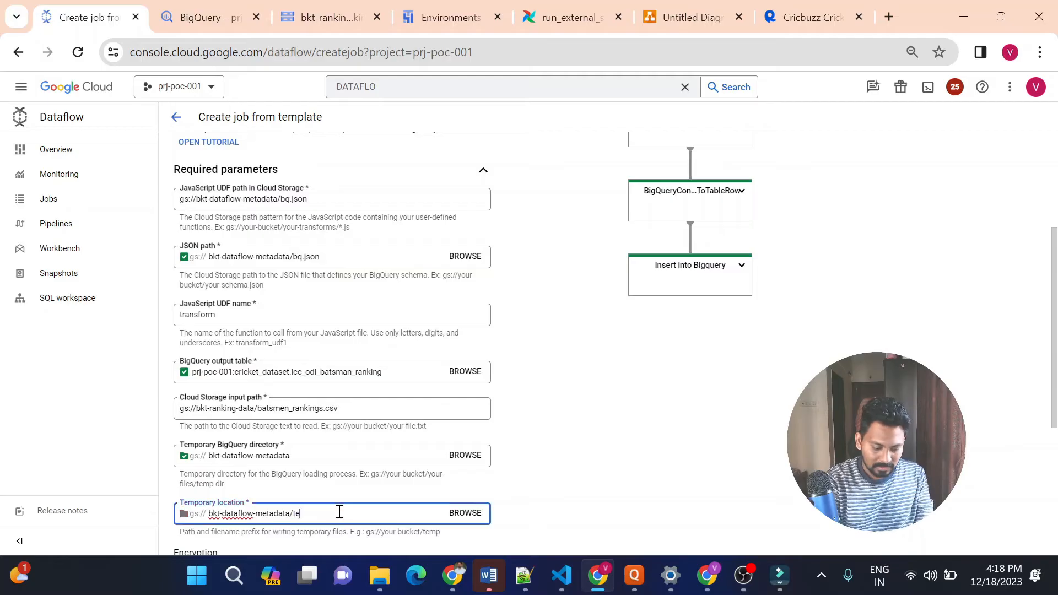
{"action": "left_click", "coordinate": [585, 482]}
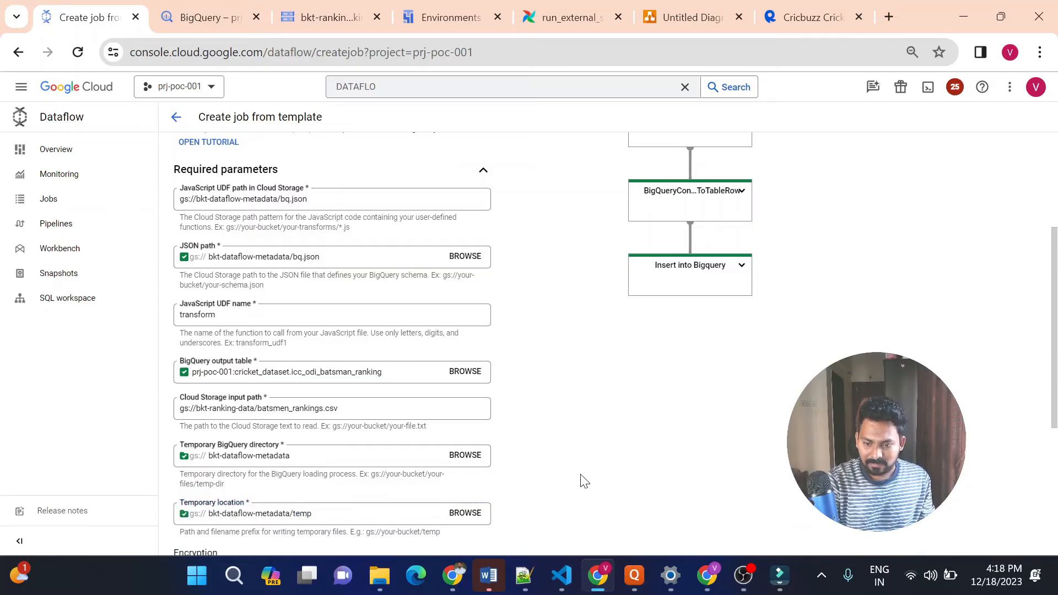
{"action": "scroll", "coordinate": [585, 482], "scroll_direction": "down", "scroll_amount": 3}
{"action": "scroll", "coordinate": [586, 481], "scroll_direction": "down", "scroll_amount": 3}
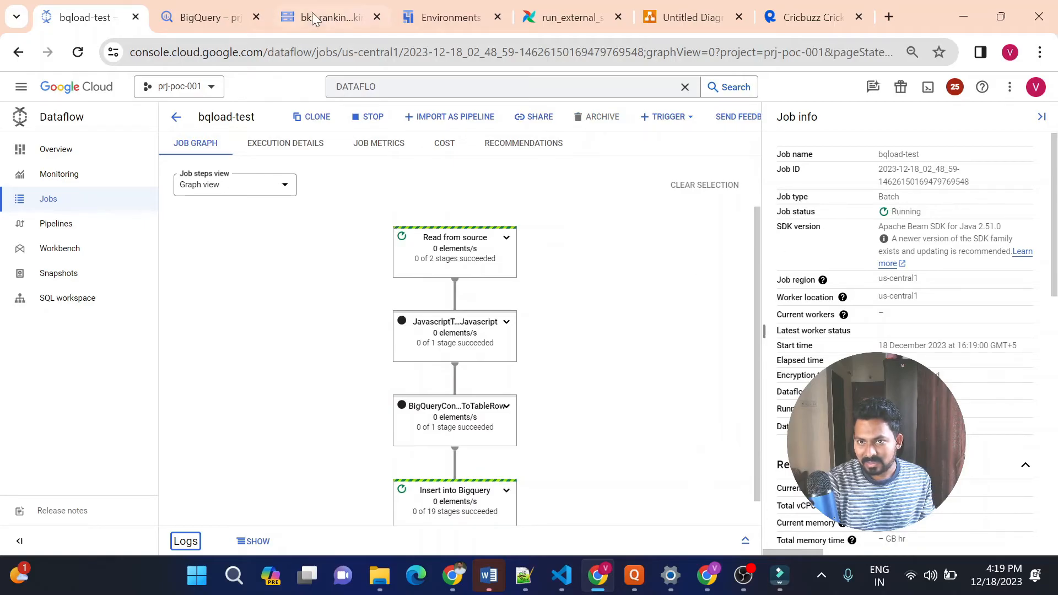
Check the schema, details and data preview of the icc_odi_batsman_ranking table in BigQuery
{"action": "left_click", "coordinate": [196, 8]}
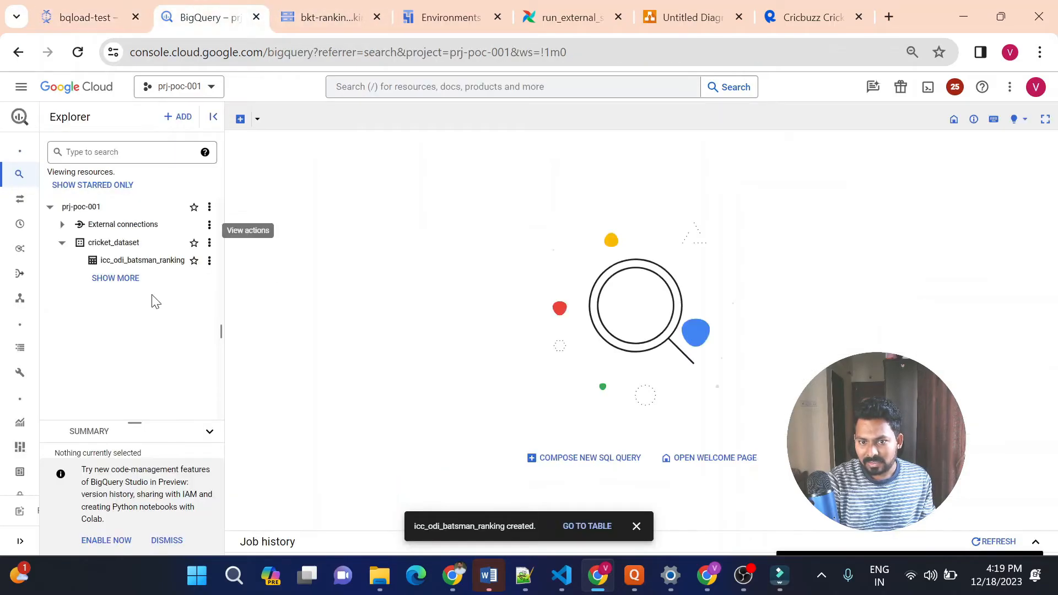
{"action": "left_click", "coordinate": [139, 267]}
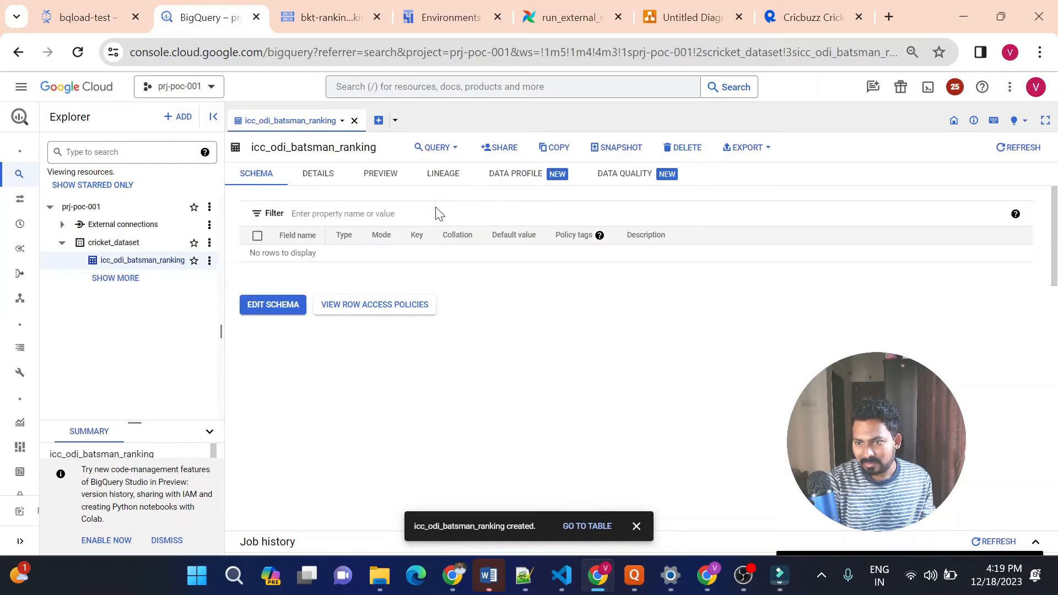
{"action": "left_click", "coordinate": [322, 176]}
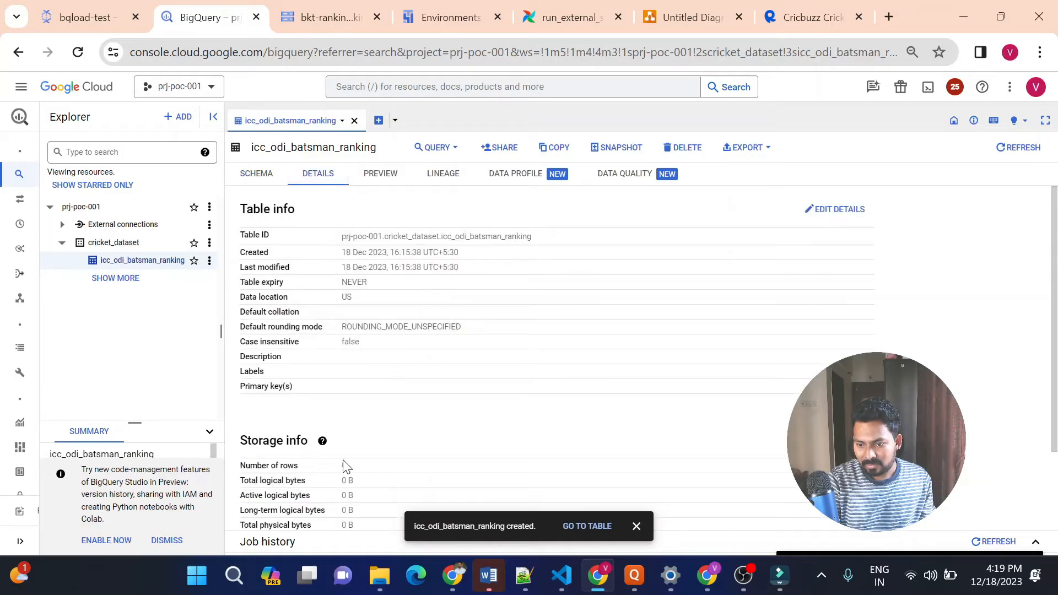
{"action": "left_click", "coordinate": [380, 175]}
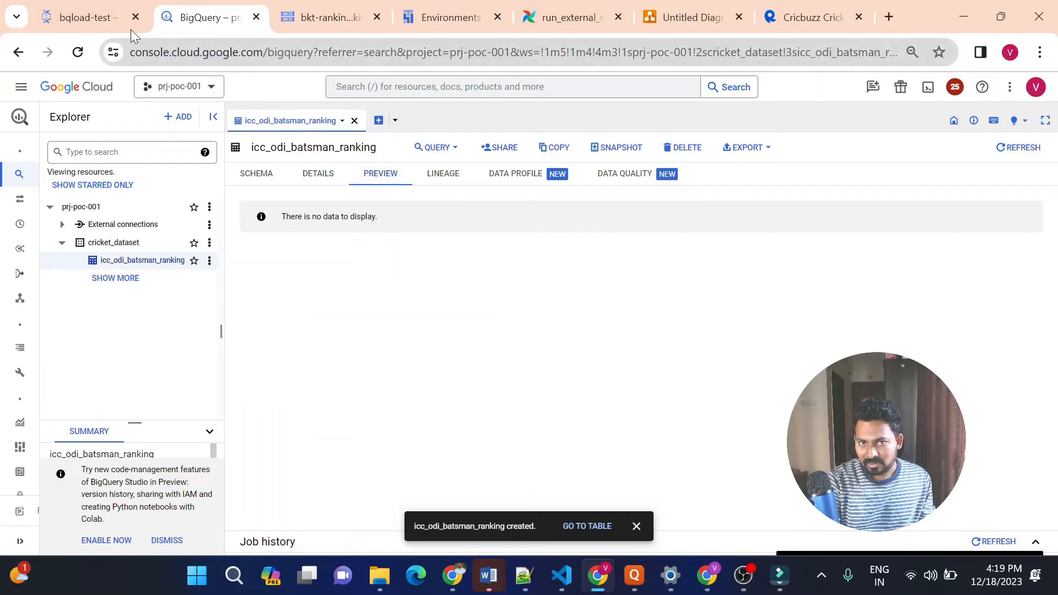
Examine the bqload-test job's error logs and read the root cause in the workflow failure entry
{"action": "left_click", "coordinate": [94, 19]}
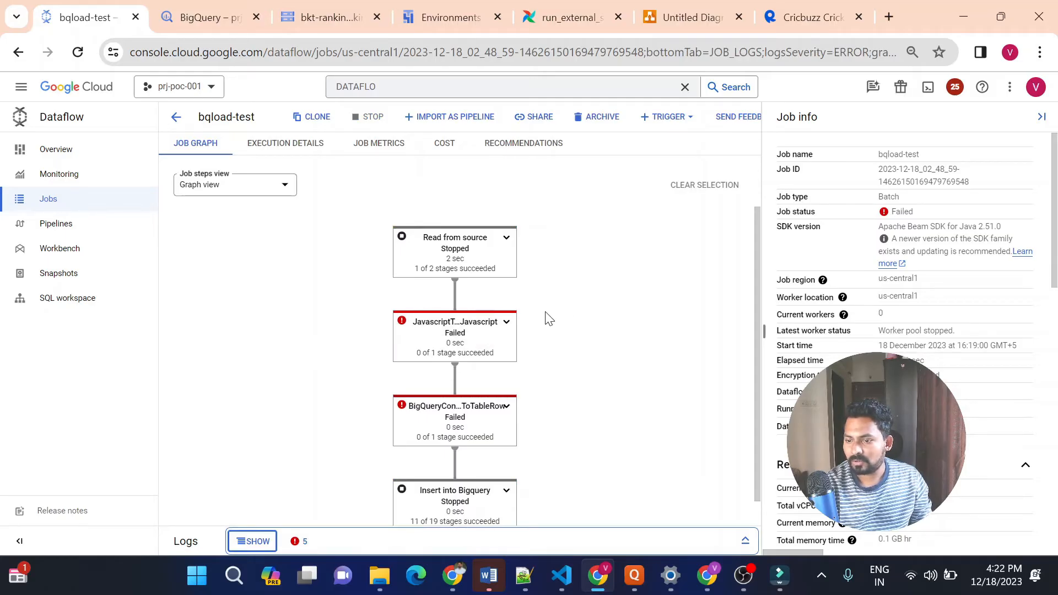
{"action": "left_click", "coordinate": [299, 543]}
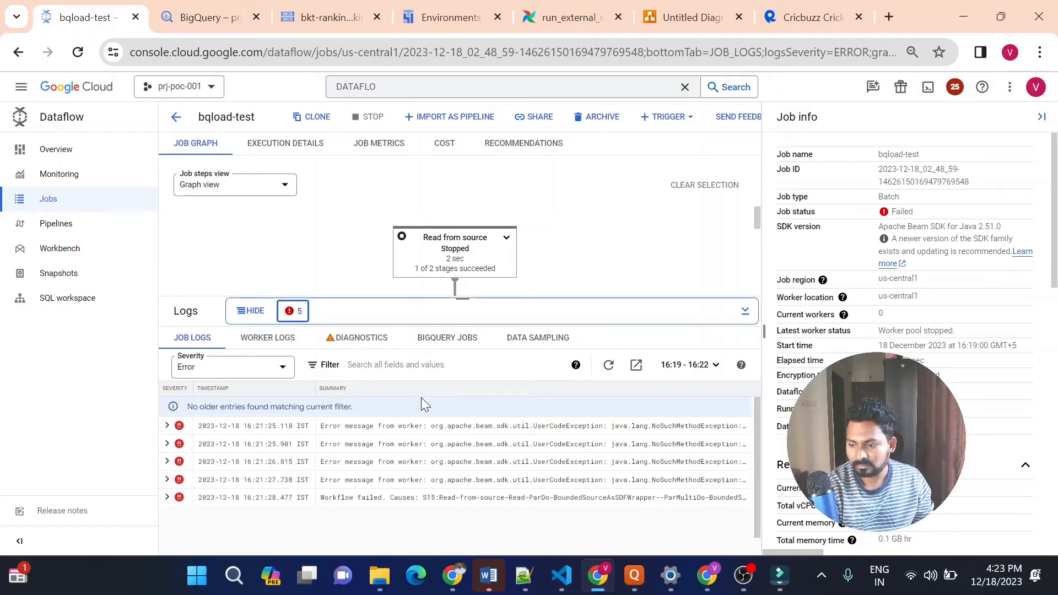
{"action": "left_click", "coordinate": [167, 497]}
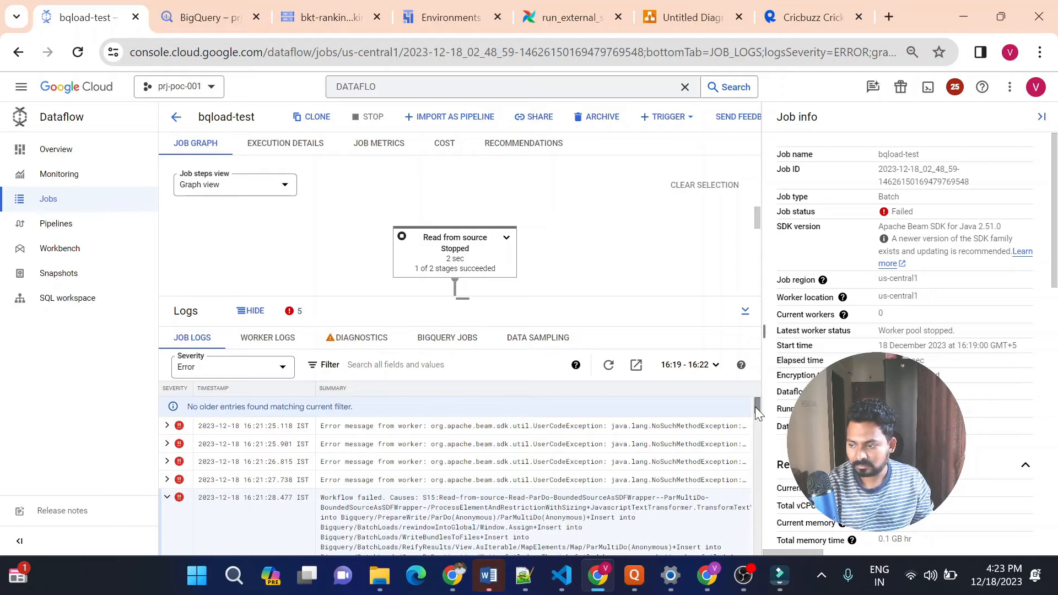
{"action": "scroll", "coordinate": [755, 410], "scroll_direction": "down", "scroll_amount": 1}
{"action": "scroll", "coordinate": [755, 410], "scroll_direction": "down", "scroll_amount": 2}
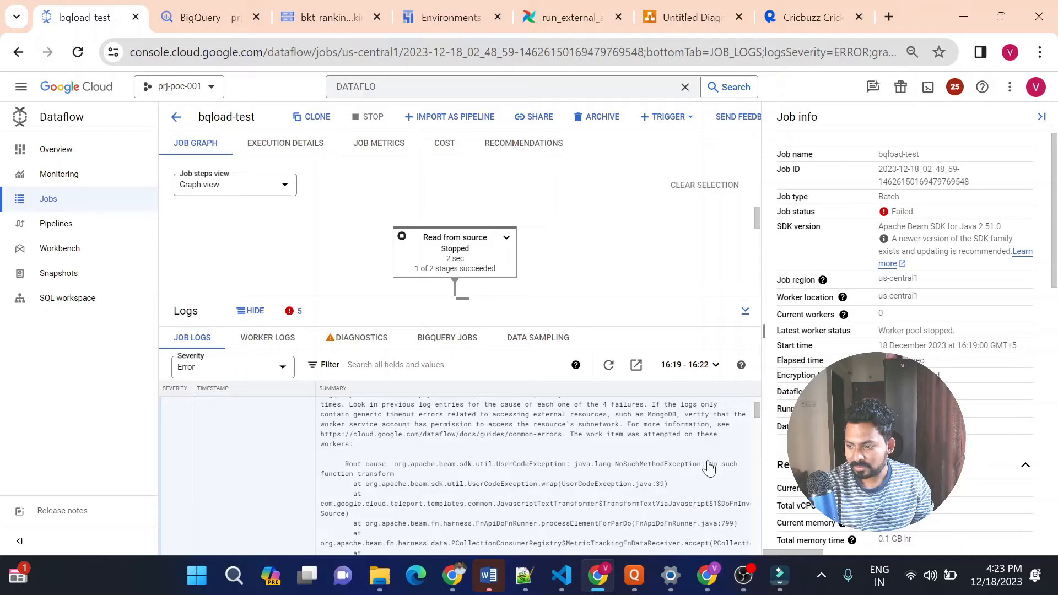
{"action": "left_click_drag", "start_coordinate": [715, 475], "coordinate": [722, 478]}
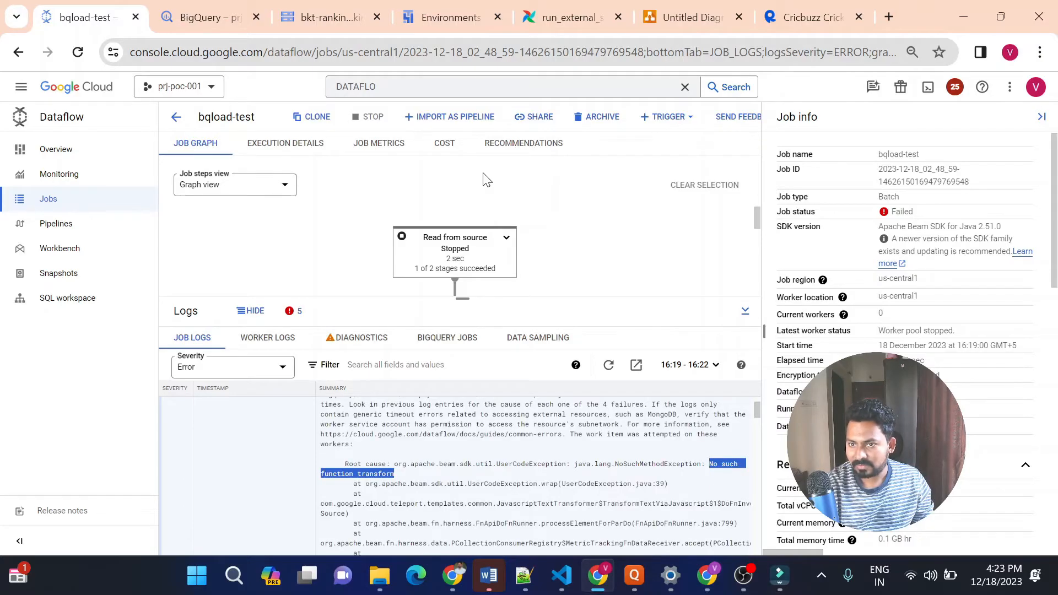
Clone the bqload-test job and set its JavaScript UDF path to the gsutil URI copied from udf.js, gs://bkt-dataflow-metadata/udf.js
{"action": "left_click", "coordinate": [320, 117]}
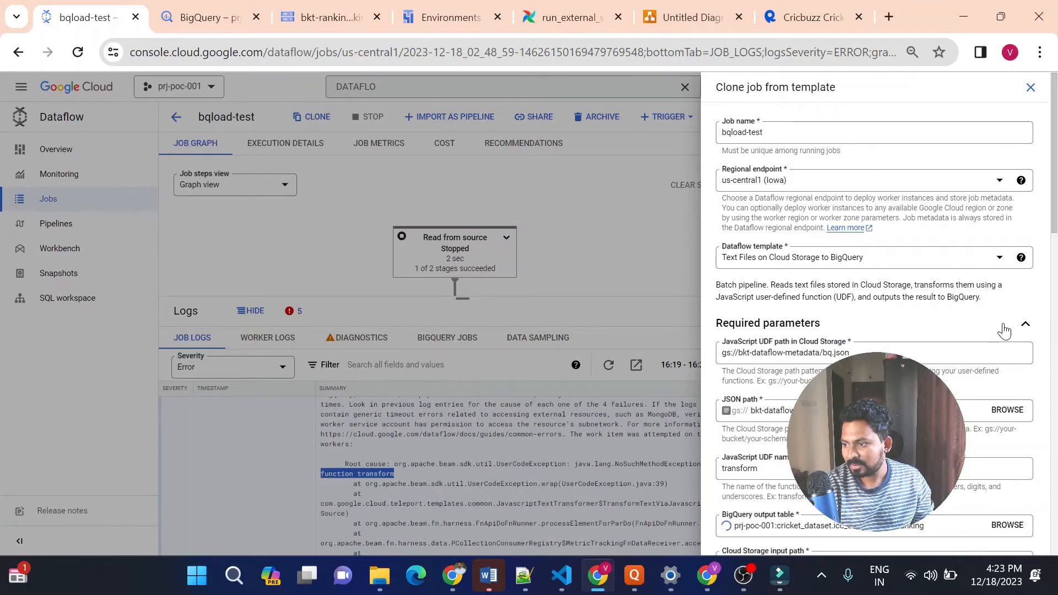
{"action": "triple_click", "coordinate": [887, 353]}
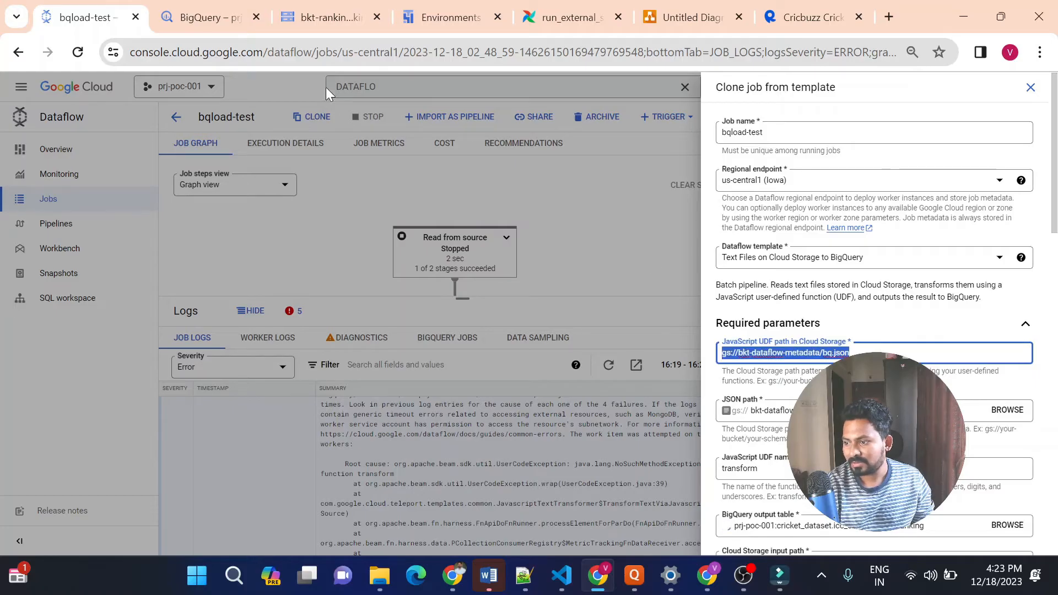
{"action": "left_click", "coordinate": [312, 15]}
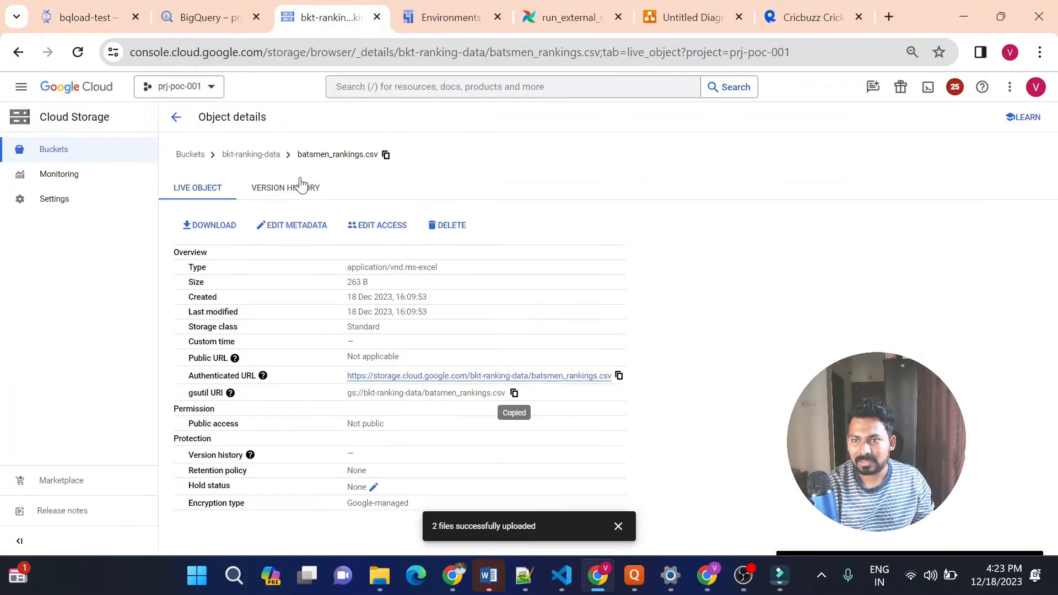
{"action": "left_click", "coordinate": [189, 157]}
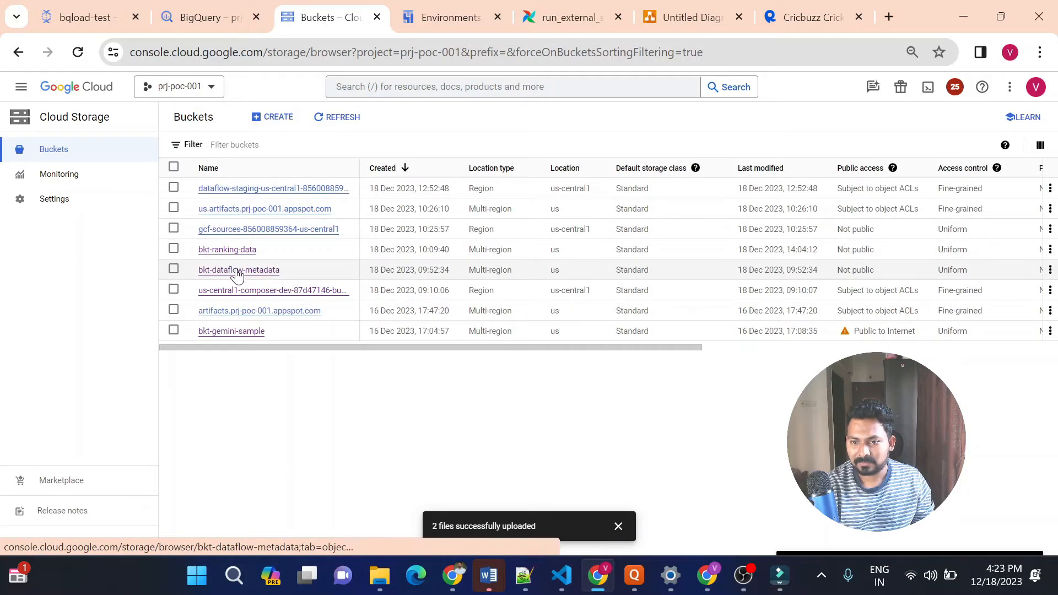
{"action": "left_click", "coordinate": [237, 271]}
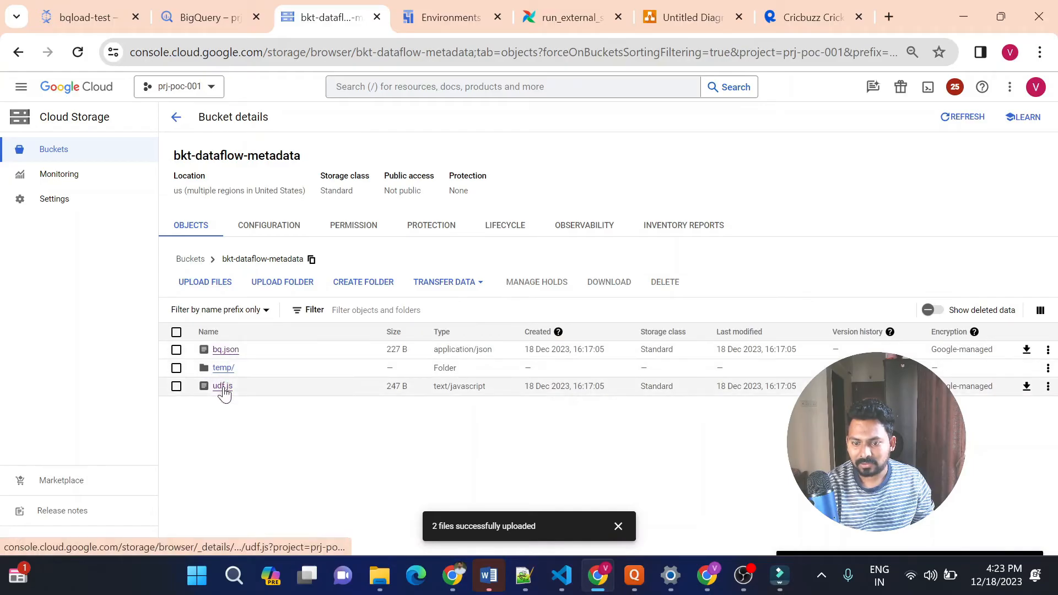
{"action": "left_click", "coordinate": [223, 387]}
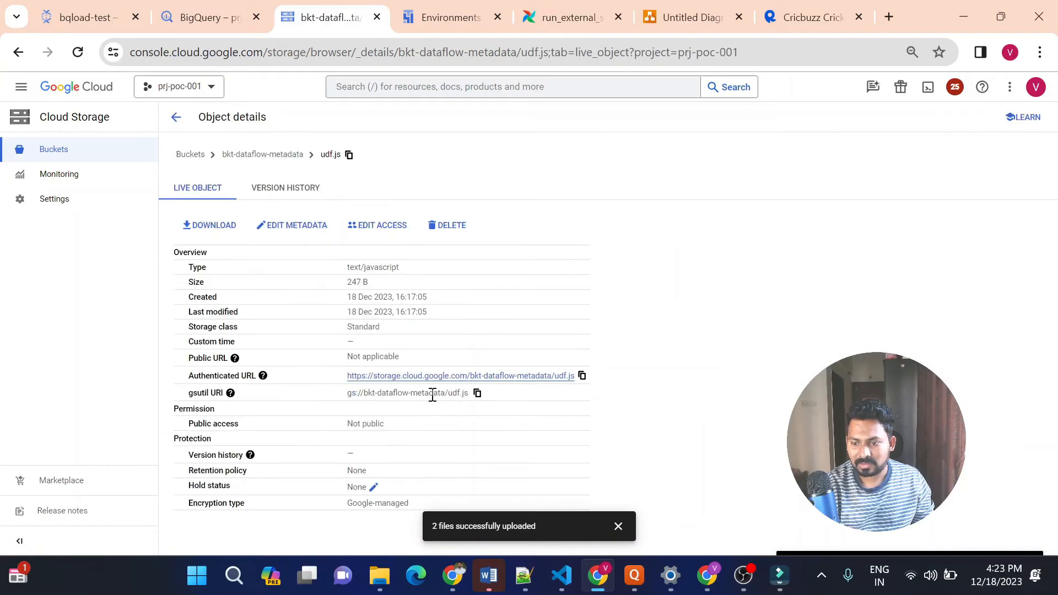
{"action": "left_click", "coordinate": [477, 393]}
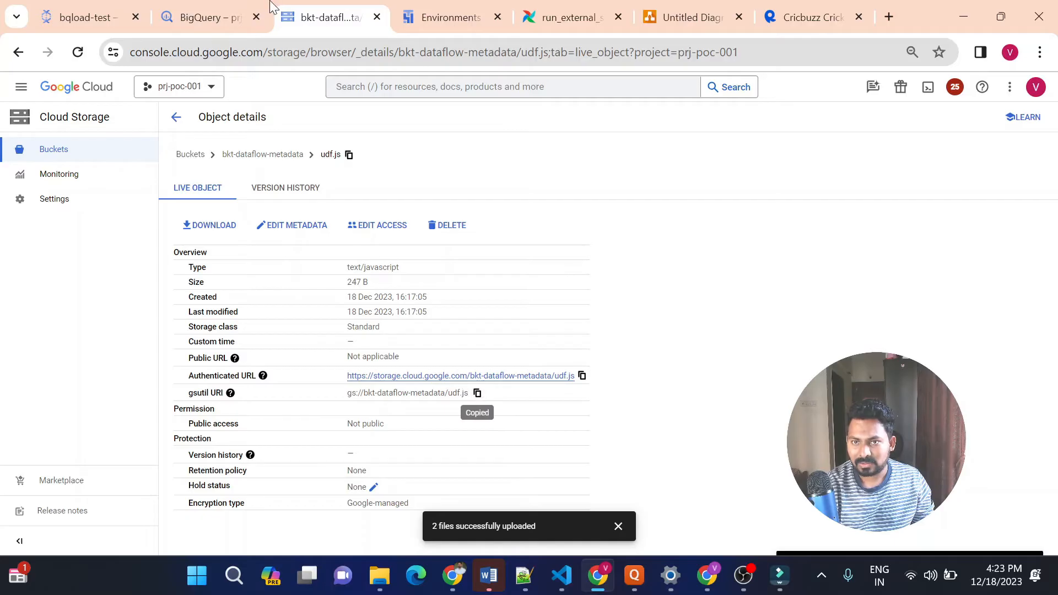
{"action": "left_click", "coordinate": [221, 15]}
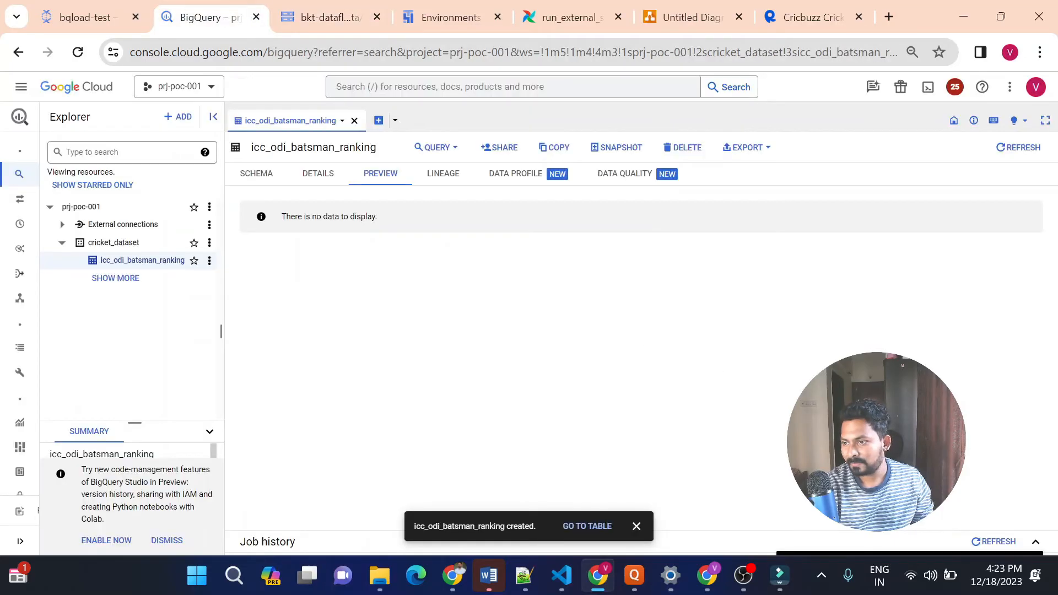
{"action": "left_click", "coordinate": [86, 25]}
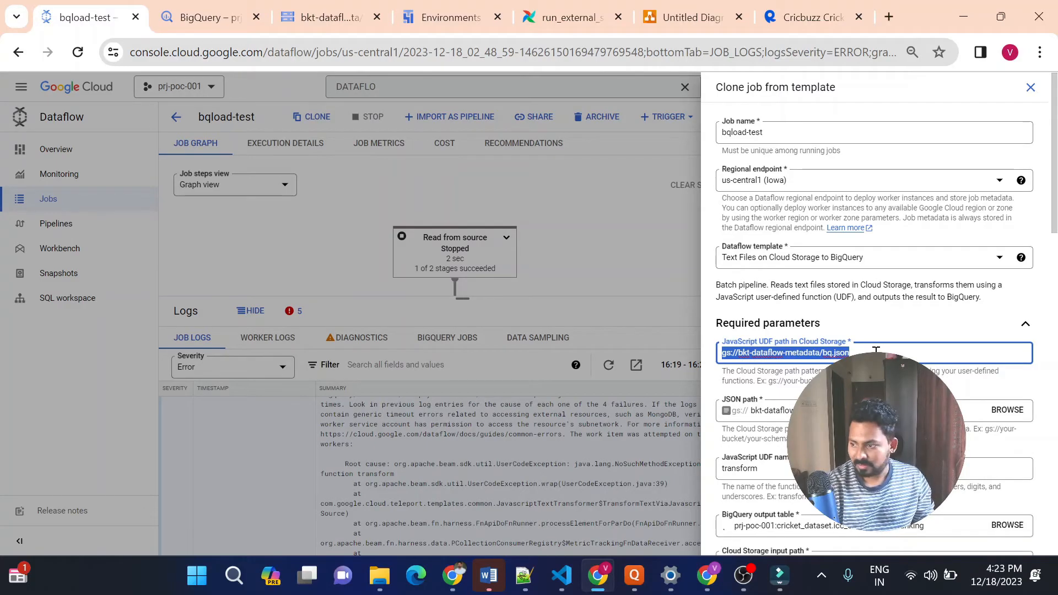
{"action": "key", "text": "ctrl+v"}
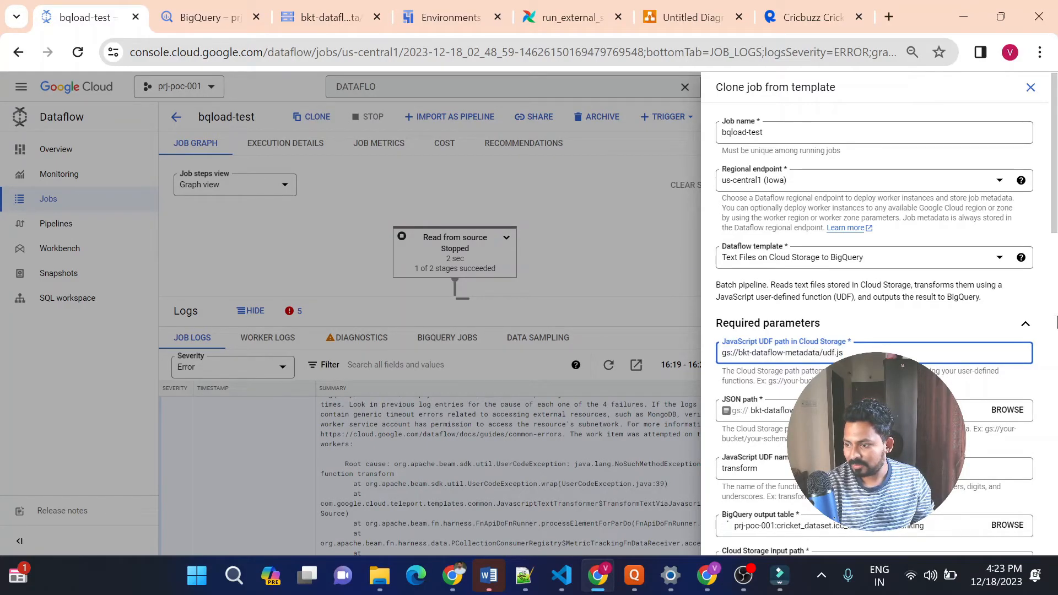
Run the cloned Dataflow job and open its details to follow the stages in the job graph
{"action": "scroll", "coordinate": [1056, 230], "scroll_direction": "down", "scroll_amount": 1}
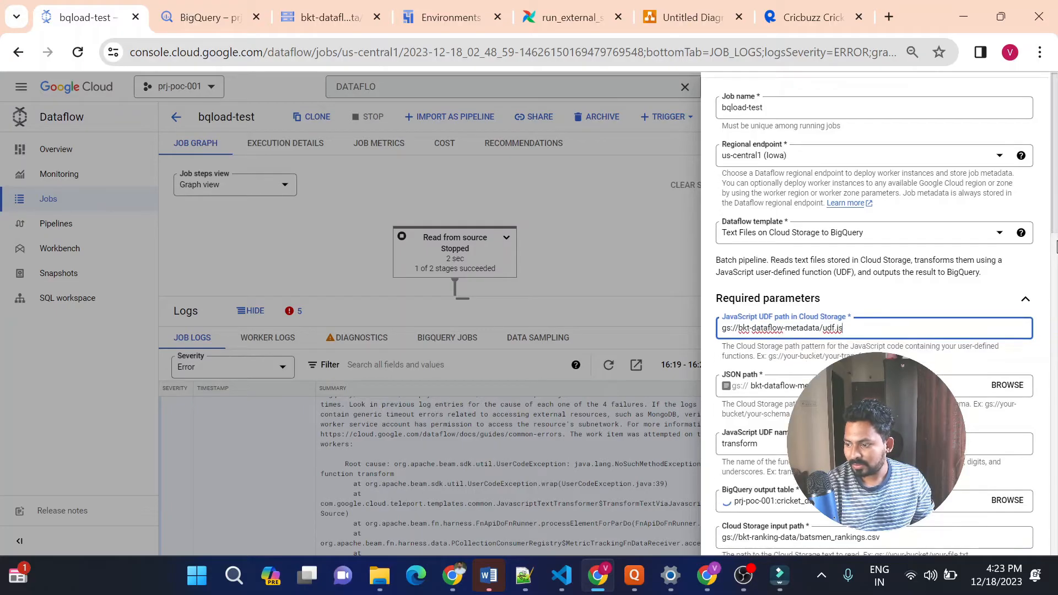
{"action": "scroll", "coordinate": [1057, 254], "scroll_direction": "down", "scroll_amount": 9}
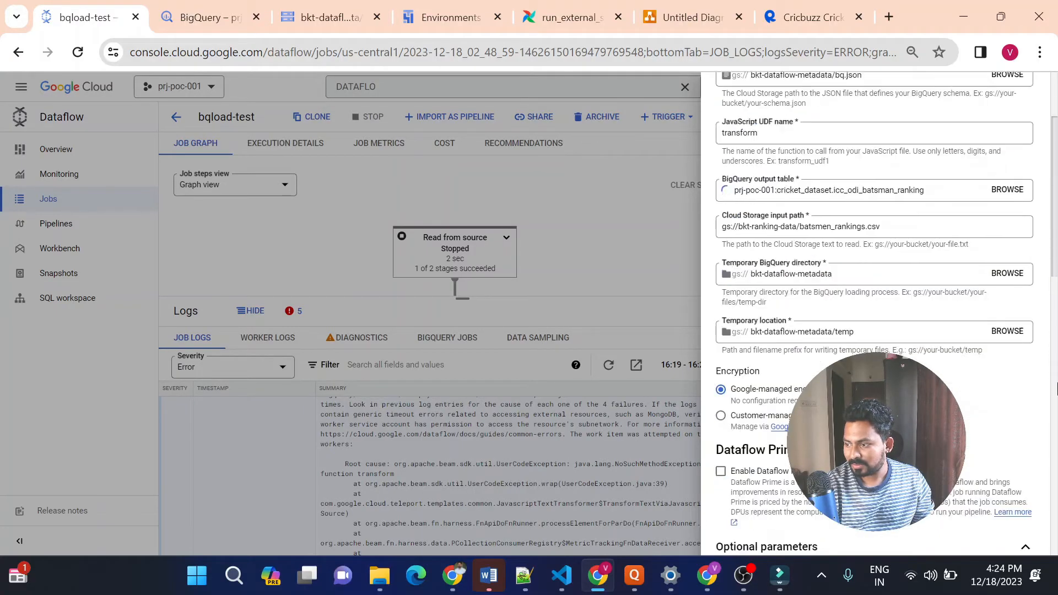
{"action": "scroll", "coordinate": [1057, 452], "scroll_direction": "down", "scroll_amount": 7}
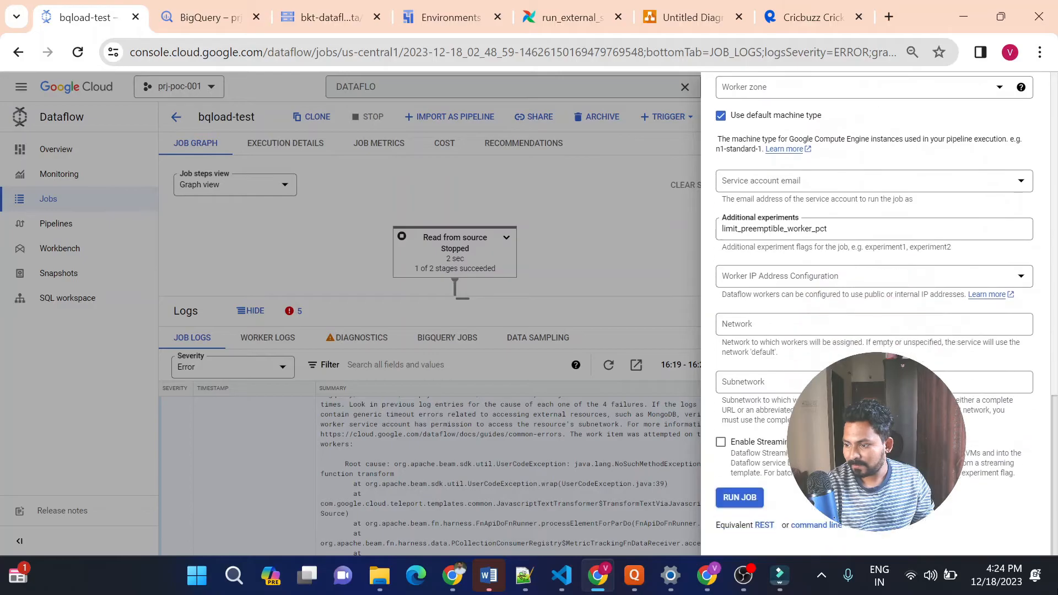
{"action": "left_click", "coordinate": [759, 500]}
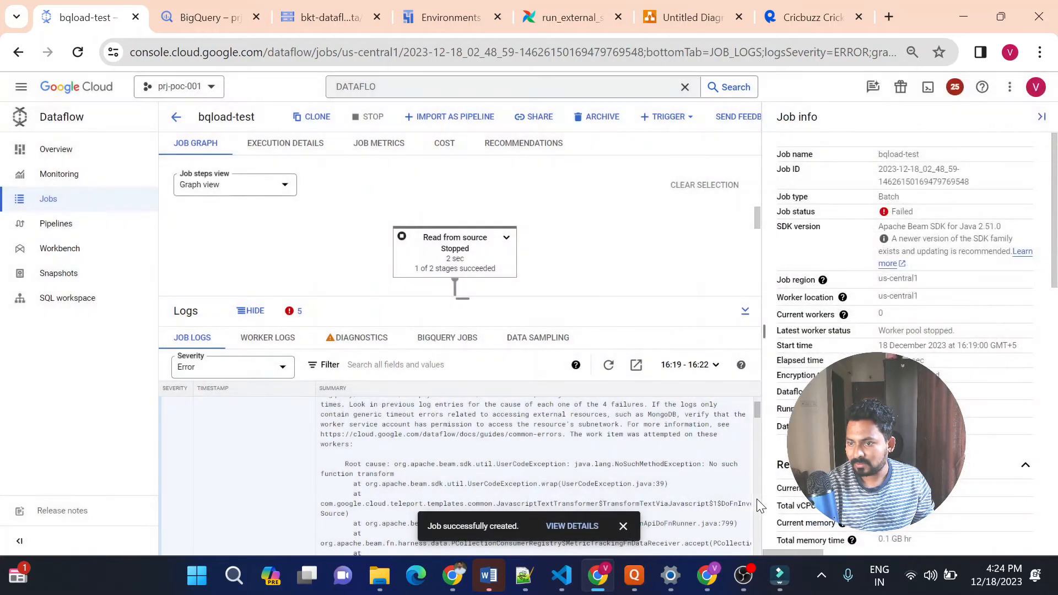
{"action": "left_click", "coordinate": [581, 527]}
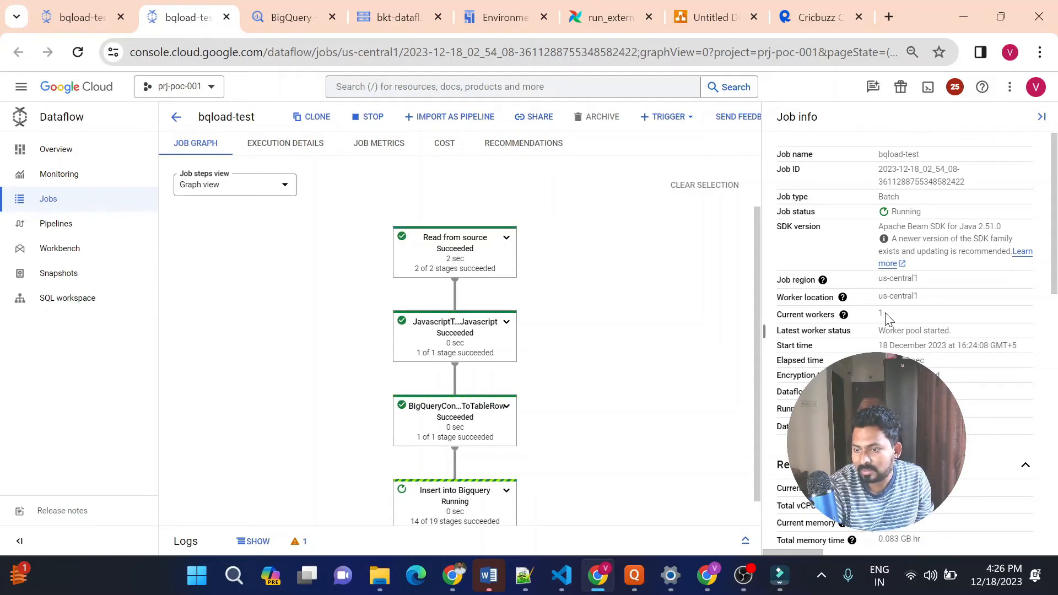
{"action": "left_click_drag", "start_coordinate": [756, 292], "coordinate": [758, 324]}
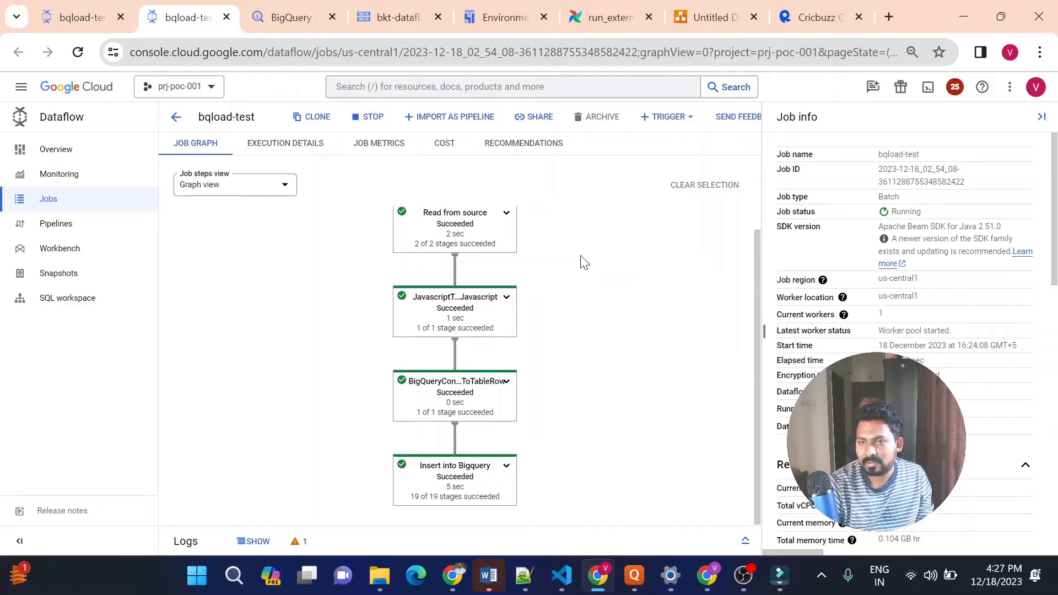
Switch to BigQuery and refresh the icc_odi_batsman_ranking table preview to check the loaded rows
{"action": "left_click", "coordinate": [286, 17]}
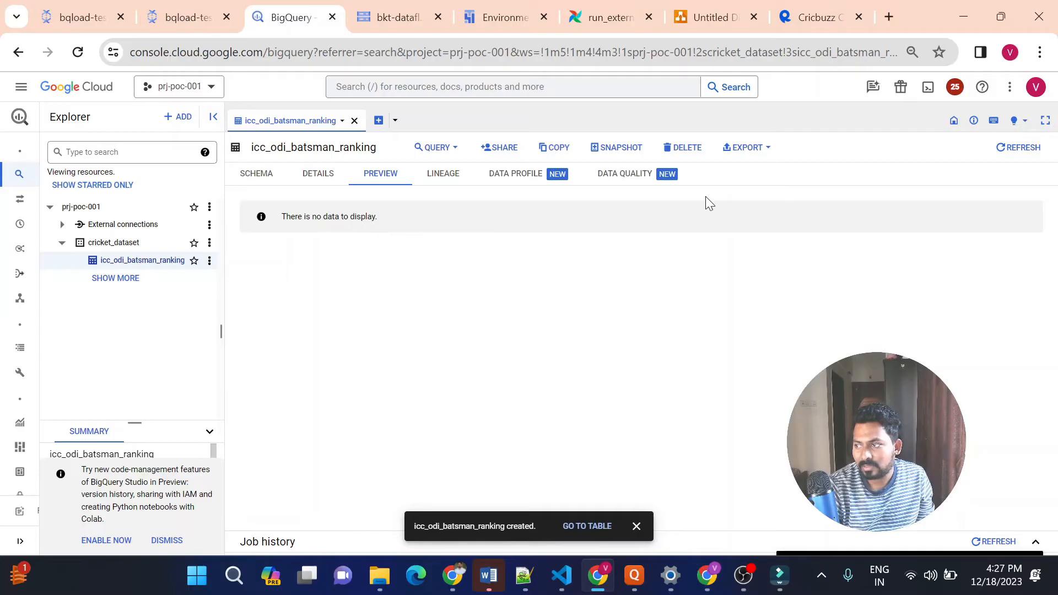
{"action": "left_click", "coordinate": [1023, 149]}
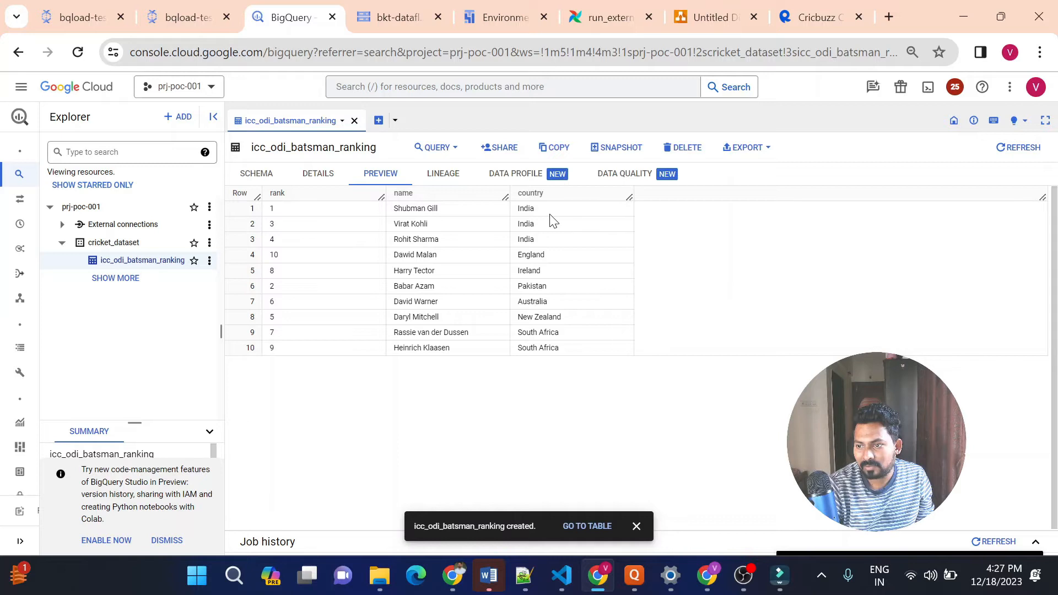
{"action": "double_click", "coordinate": [421, 224]}
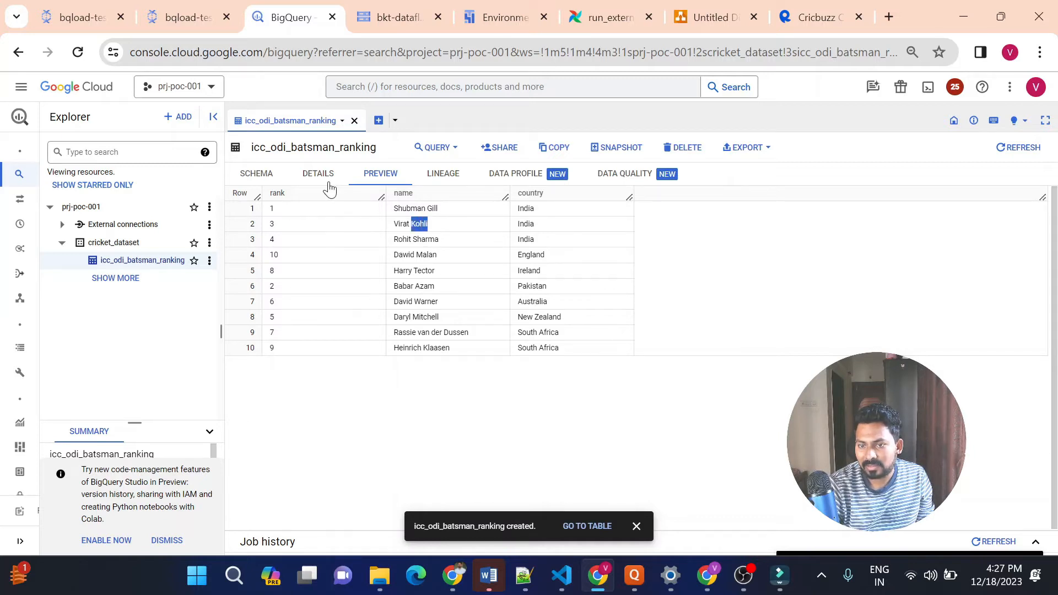
Open a new query on the icc_odi_batsman_ranking table, select all columns with *, and remove the LIMIT 1000 clause
{"action": "left_click", "coordinate": [446, 149]}
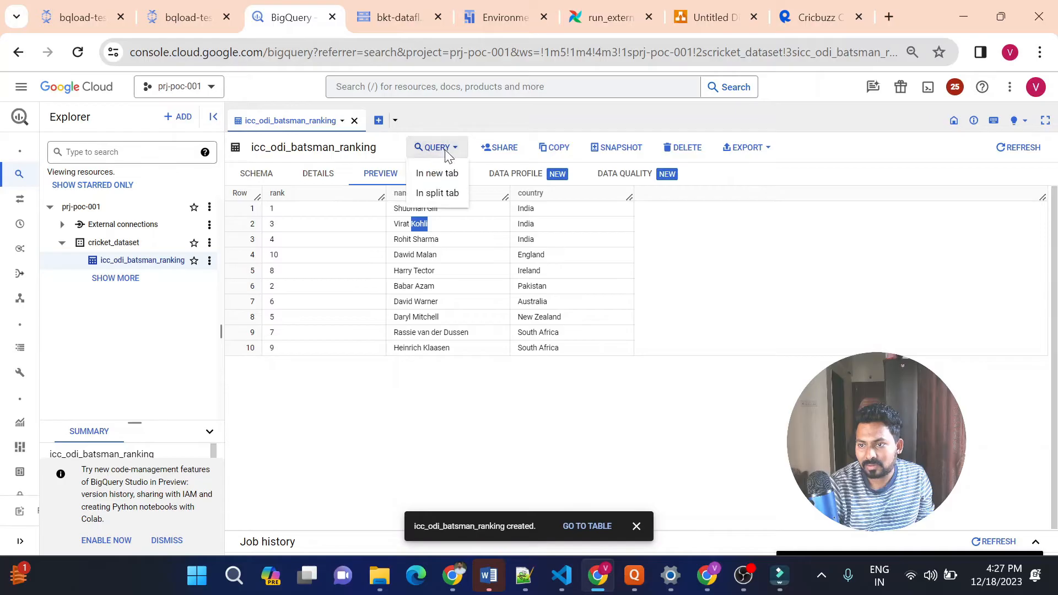
{"action": "left_click", "coordinate": [464, 175]}
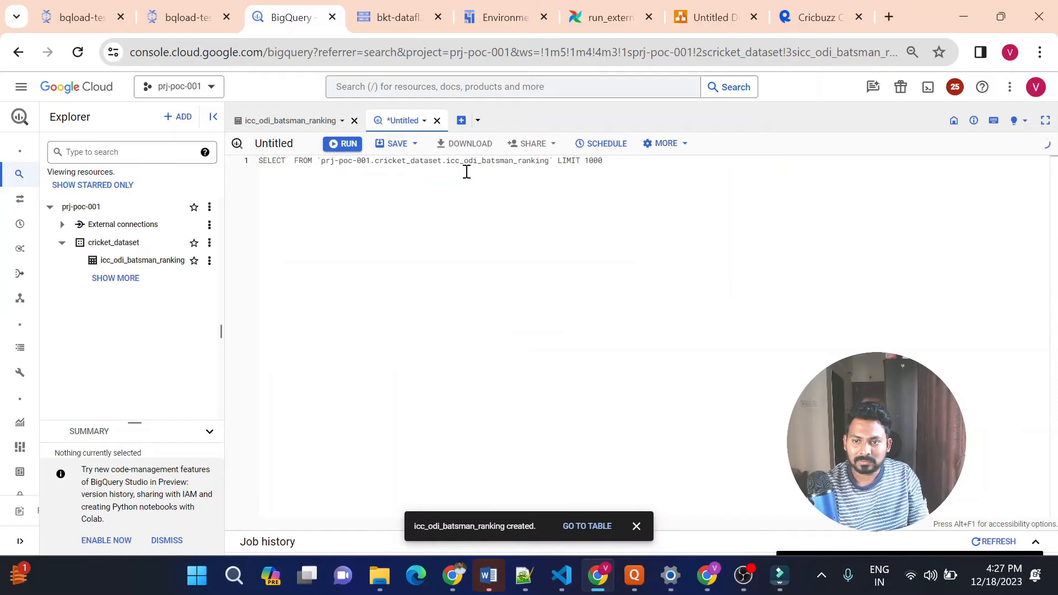
{"action": "type", "text": "*"}
{"action": "double_click", "coordinate": [632, 161]}
{"action": "key", "text": "BackSpace"}
{"action": "key", "text": "BackSpace"}
{"action": "key", "text": "BackSpace"}
{"action": "key", "text": "BackSpace"}
{"action": "key", "text": "BackSpace"}
{"action": "key", "text": "BackSpace"}
{"action": "key", "text": "BackSpace"}
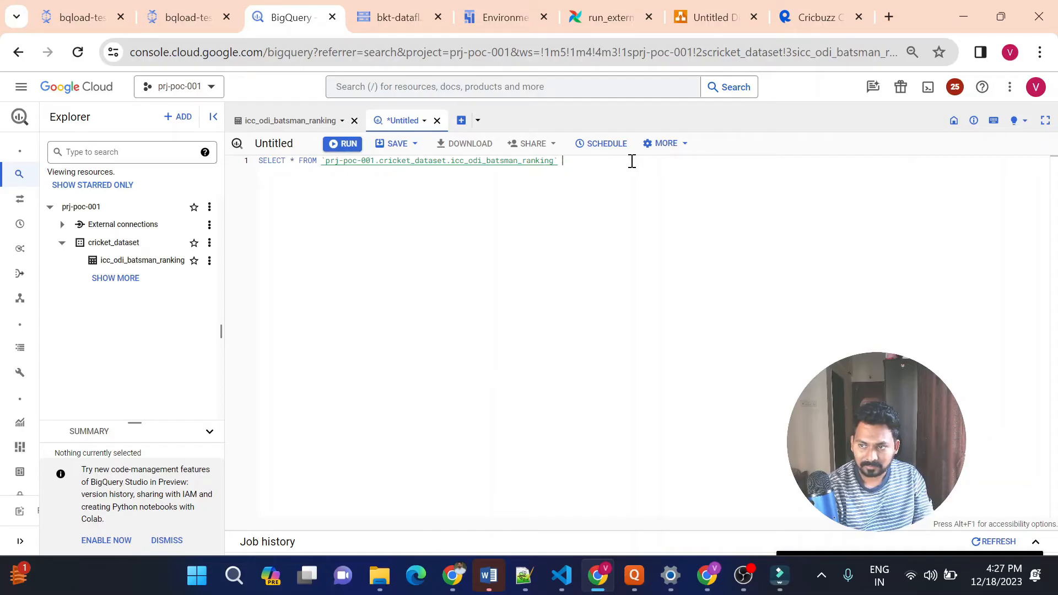
Append "order by rank" to the query, run it, and enlarge the results area
{"action": "type", "text": "order "}
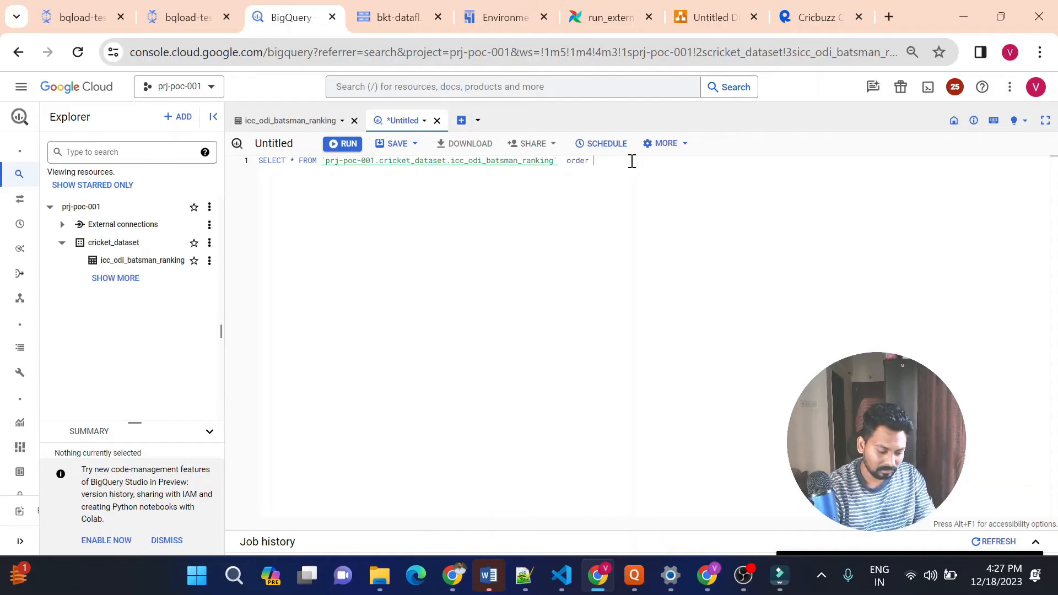
{"action": "type", "text": "by rank as"}
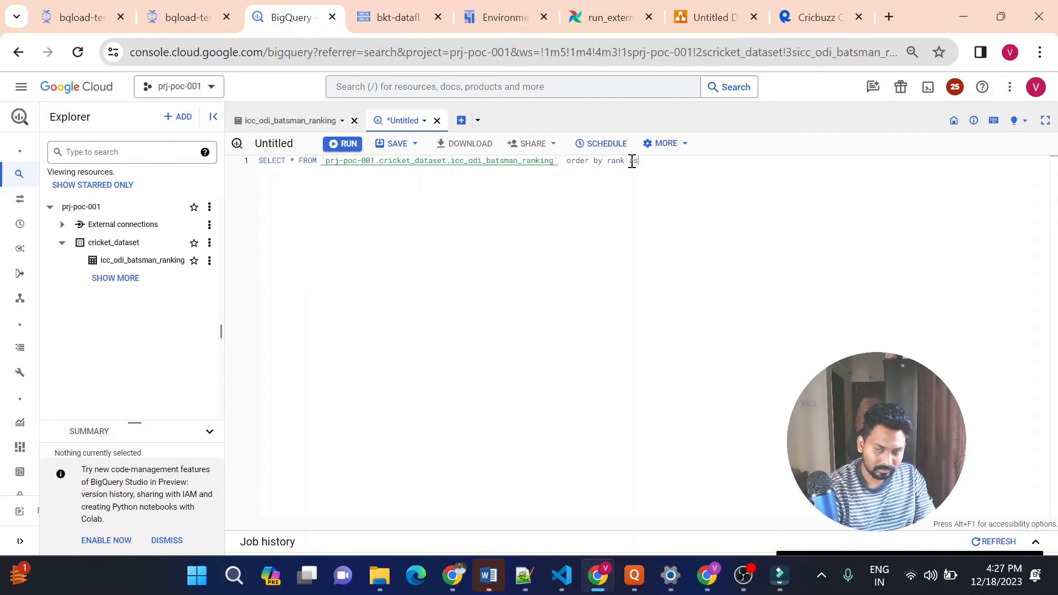
{"action": "key", "text": "BackSpace"}
{"action": "key", "text": "BackSpace"}
{"action": "left_click", "coordinate": [347, 144]}
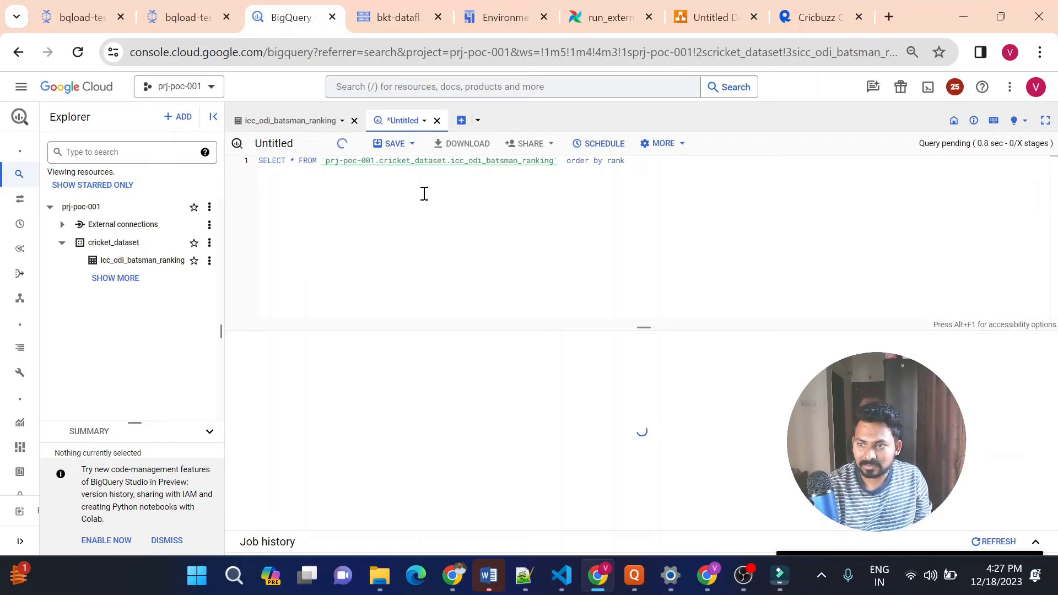
{"action": "left_click_drag", "start_coordinate": [641, 326], "coordinate": [624, 196]}
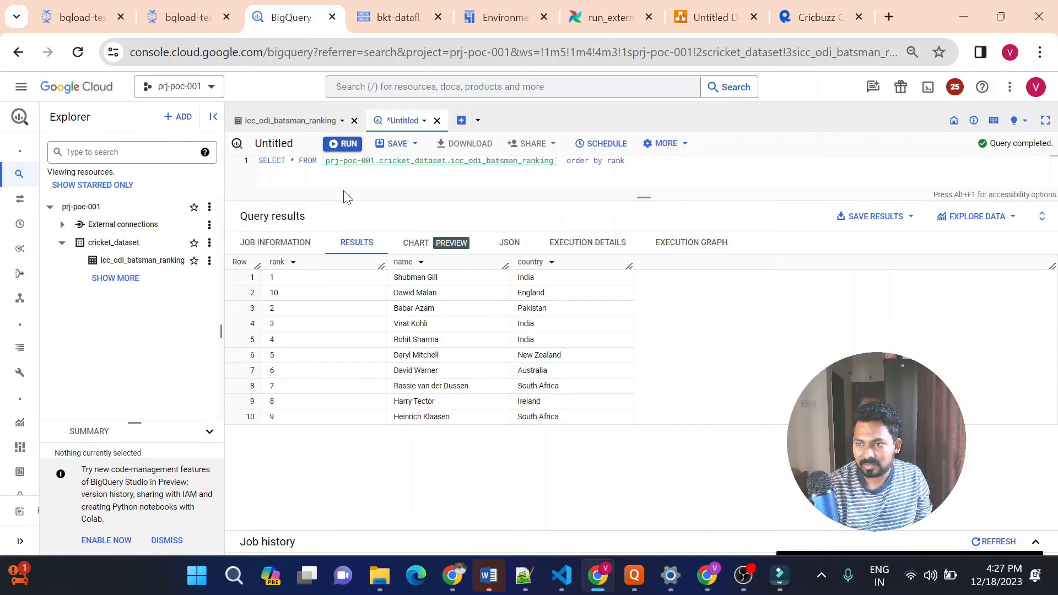
Check the details and schema of icc_odi_batsman_ranking, including the rank column's type, and return to the query results
{"action": "left_click", "coordinate": [305, 121]}
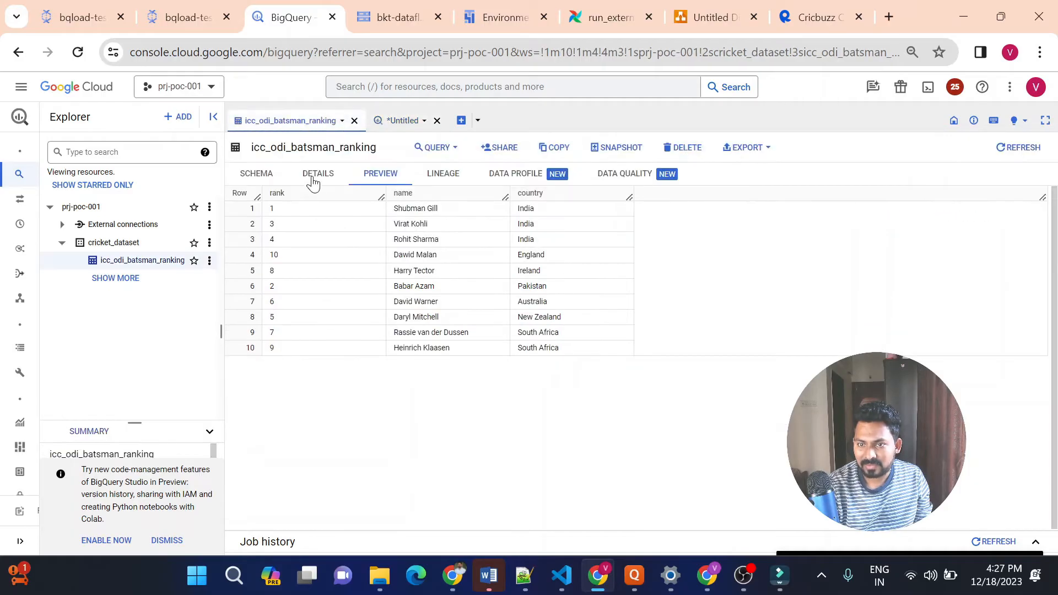
{"action": "left_click", "coordinate": [313, 174]}
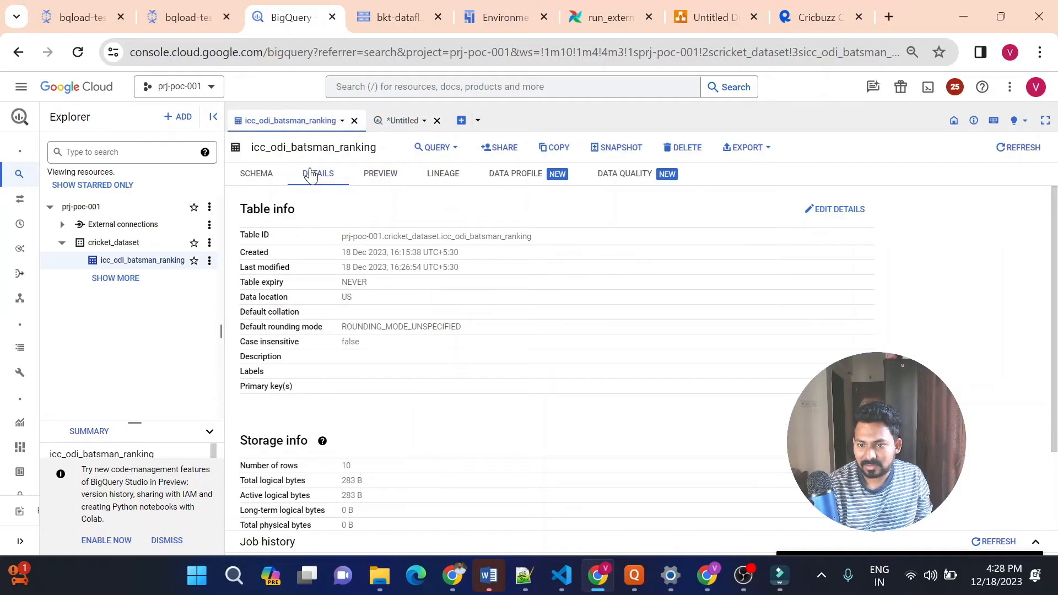
{"action": "left_click", "coordinate": [255, 174]}
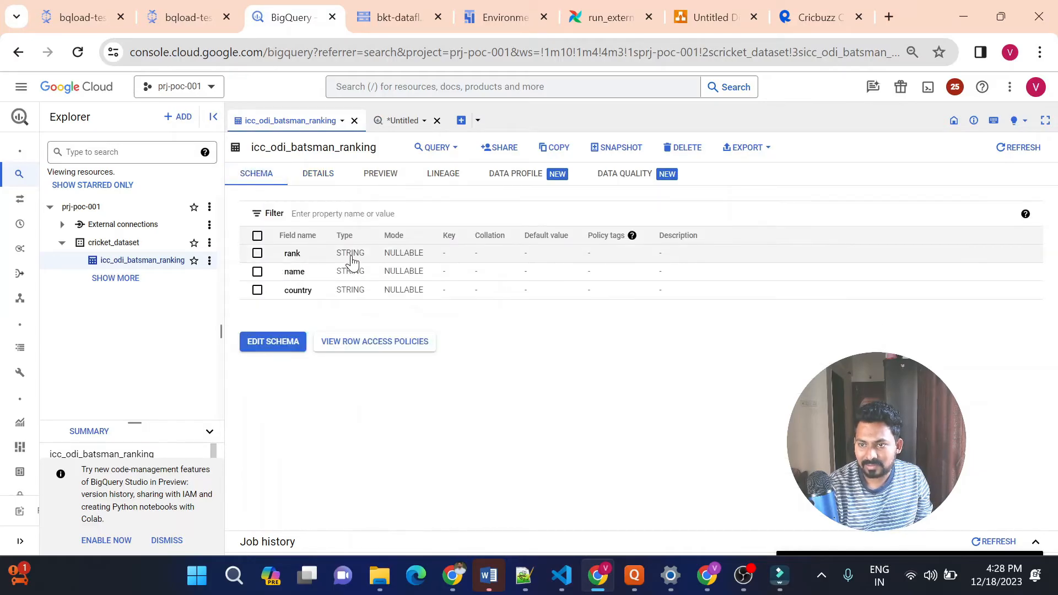
{"action": "left_click", "coordinate": [406, 122]}
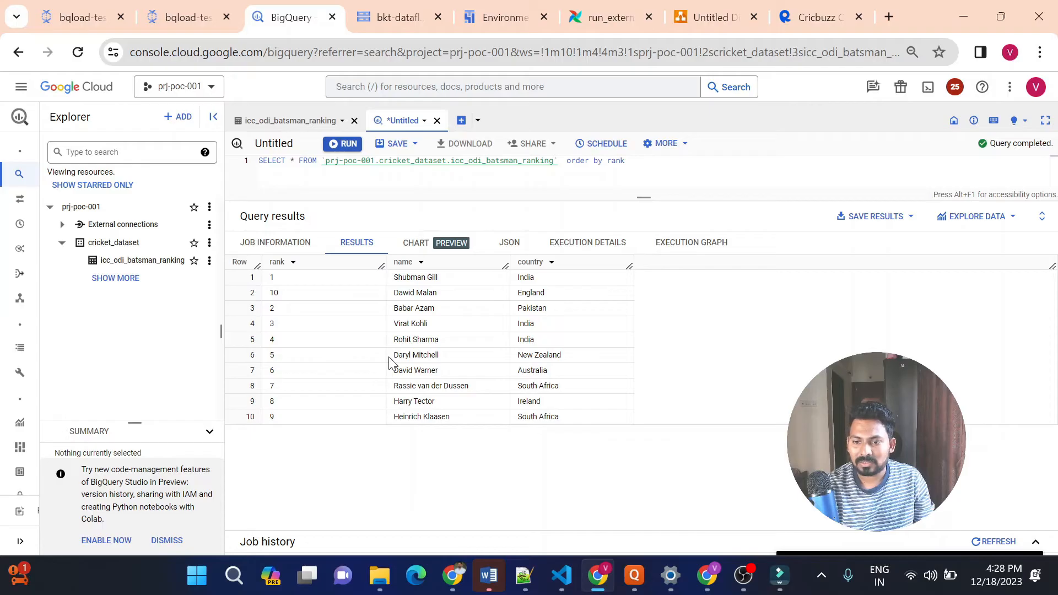
Bring up the Composer environments list and deselect the composer-dev environment
{"action": "left_click", "coordinate": [618, 2]}
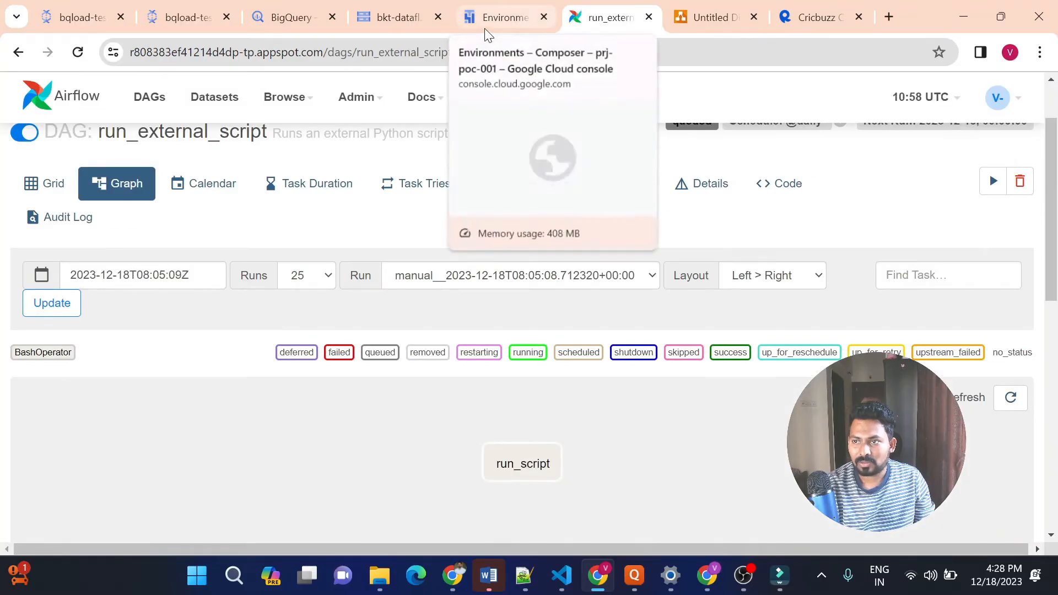
{"action": "left_click", "coordinate": [485, 28]}
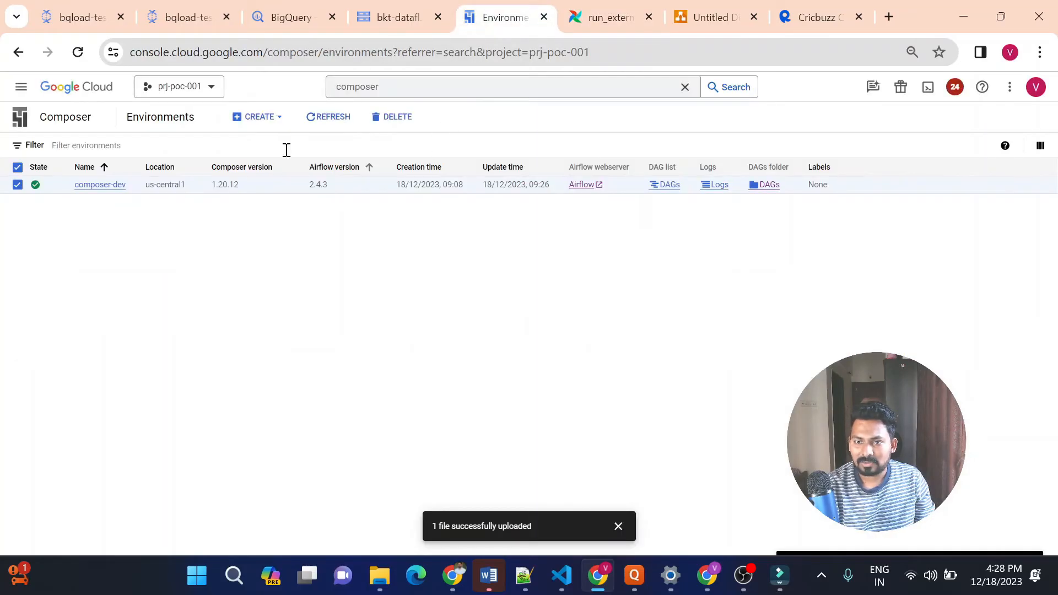
{"action": "left_click", "coordinate": [18, 187]}
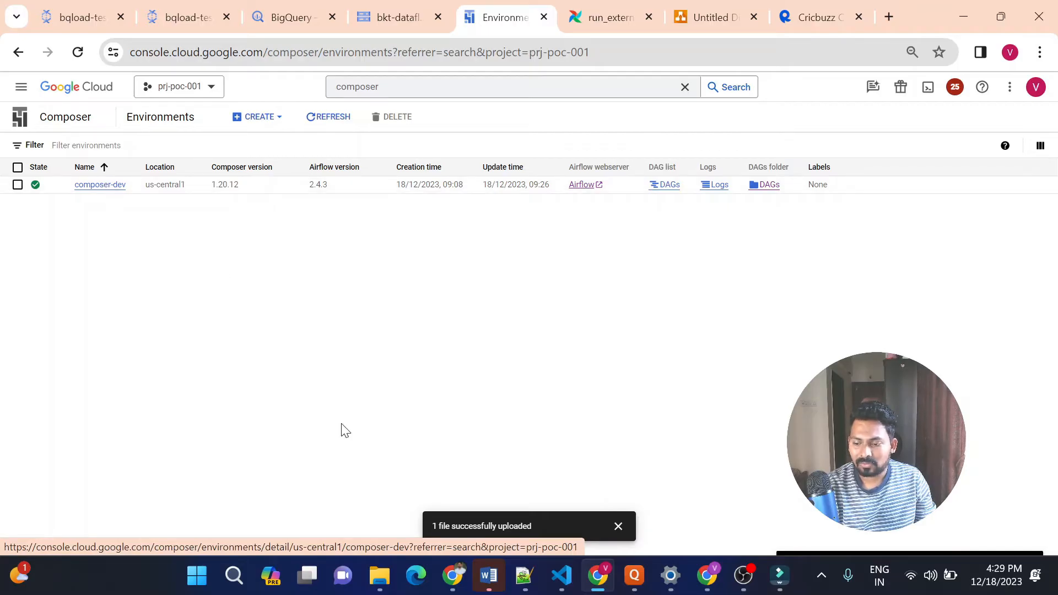
Switch to VS Code and read through dag.py from its imports and default arguments to the run_external_script DAG definition
{"action": "left_click", "coordinate": [558, 575]}
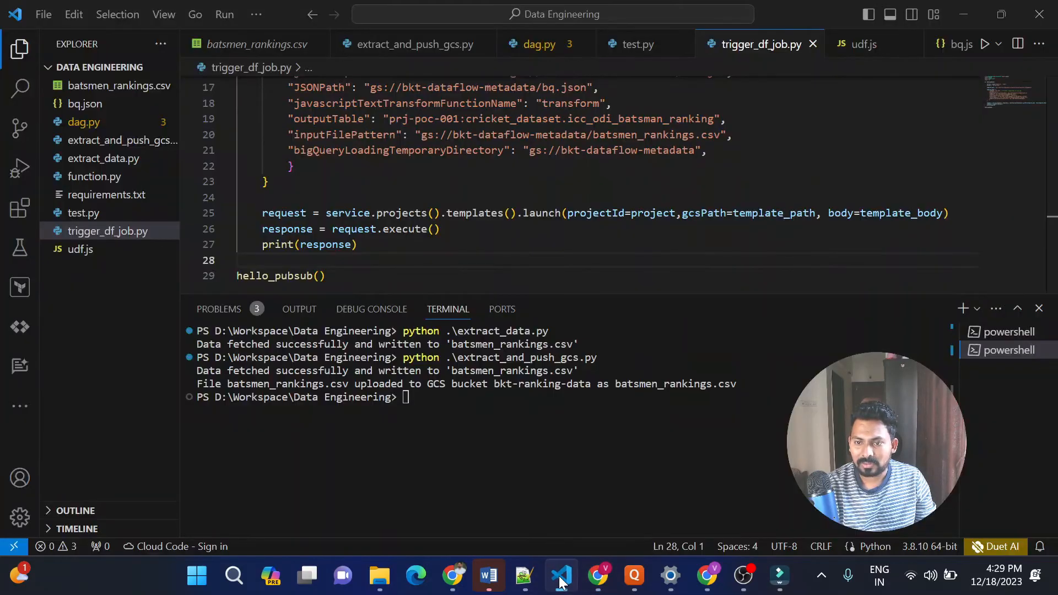
{"action": "left_click", "coordinate": [83, 122]}
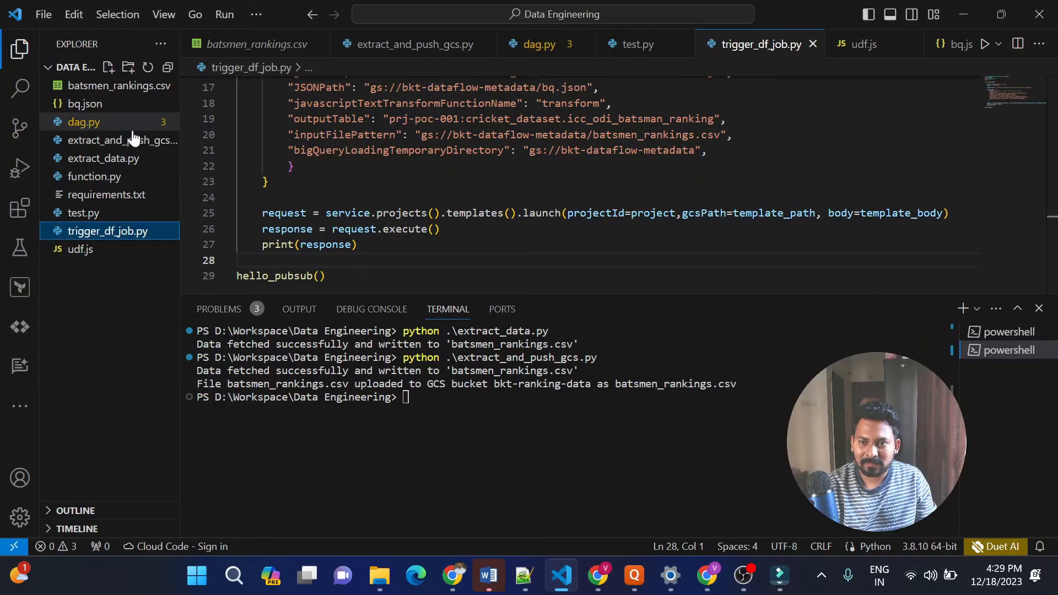
{"action": "left_click", "coordinate": [472, 176]}
{"action": "key", "text": "Up"}
{"action": "key", "text": "Up"}
{"action": "key", "text": "Up"}
{"action": "key", "text": "Up"}
{"action": "key", "text": "Up"}
{"action": "key", "text": "Up"}
{"action": "key", "text": "Up"}
{"action": "key", "text": "Up"}
{"action": "key", "text": "Up"}
{"action": "key", "text": "Up"}
{"action": "key", "text": "Up"}
{"action": "key", "text": "Up"}
{"action": "key", "text": "Up"}
{"action": "key", "text": "Up"}
{"action": "key", "text": "Up"}
{"action": "key", "text": "Up"}
{"action": "key", "text": "Up"}
{"action": "key", "text": "Up"}
{"action": "key", "text": "Up"}
{"action": "key", "text": "Up"}
{"action": "key", "text": "Down"}
{"action": "key", "text": "Down"}
{"action": "key", "text": "Down"}
{"action": "key", "text": "Down"}
{"action": "key", "text": "Down"}
{"action": "key", "text": "Down"}
{"action": "key", "text": "Down"}
{"action": "key", "text": "Down"}
{"action": "key", "text": "Down"}
{"action": "key", "text": "Down"}
{"action": "key", "text": "Down"}
{"action": "key", "text": "Down"}
{"action": "key", "text": "Down"}
{"action": "key", "text": "Down"}
{"action": "key", "text": "Down"}
{"action": "key", "text": "Down"}
{"action": "key", "text": "Down"}
{"action": "key", "text": "Down"}
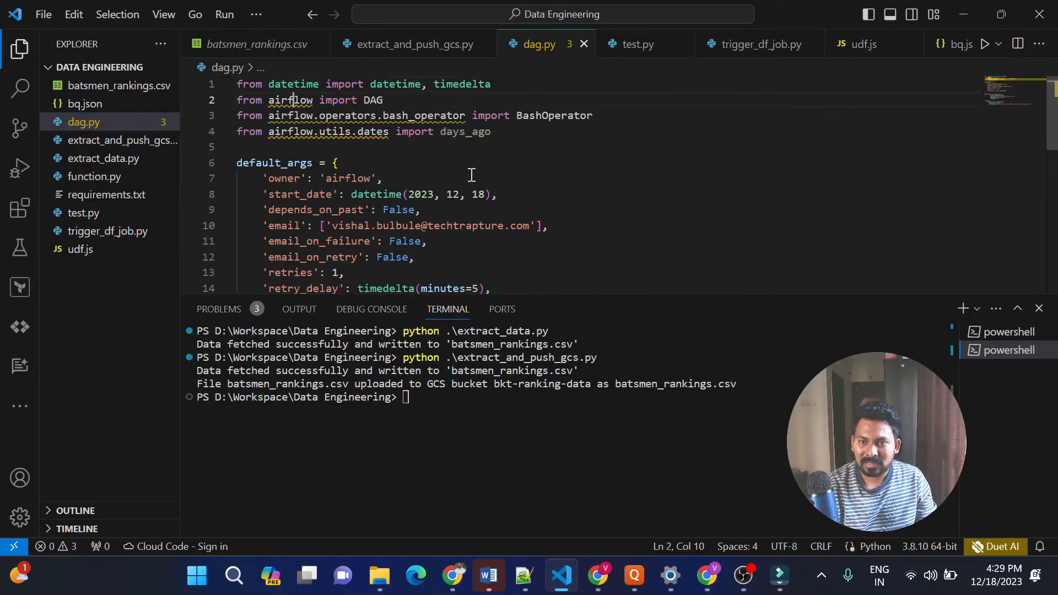
{"action": "key", "text": "Down"}
{"action": "key", "text": "Down"}
{"action": "key", "text": "Down"}
{"action": "key", "text": "Down"}
{"action": "key", "text": "Down"}
{"action": "key", "text": "Down"}
{"action": "key", "text": "Down"}
{"action": "key", "text": "Down"}
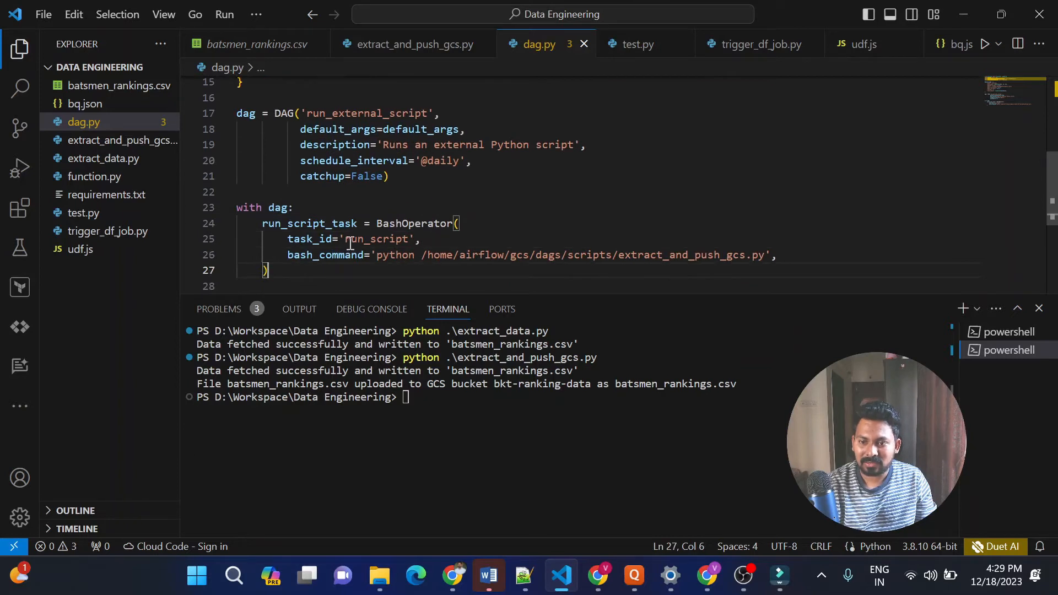
Examine the BashOperator task in dag.py that runs extract_and_push_gcs.py from the Composer scripts folder
{"action": "left_click_drag", "start_coordinate": [761, 254], "coordinate": [619, 254]}
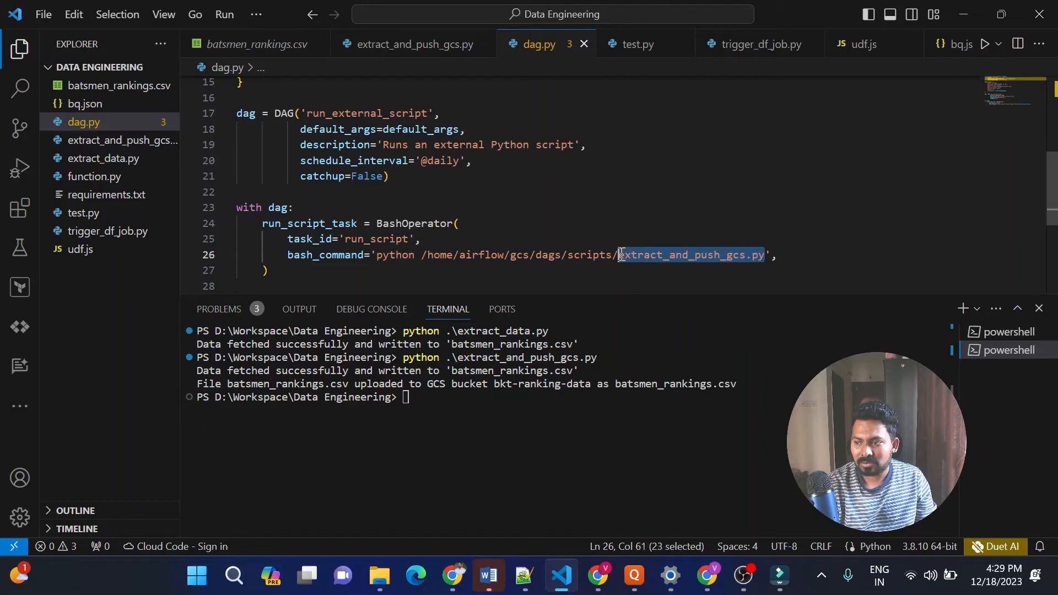
{"action": "triple_click", "coordinate": [692, 267]}
{"action": "left_click_drag", "start_coordinate": [292, 270], "coordinate": [237, 209]}
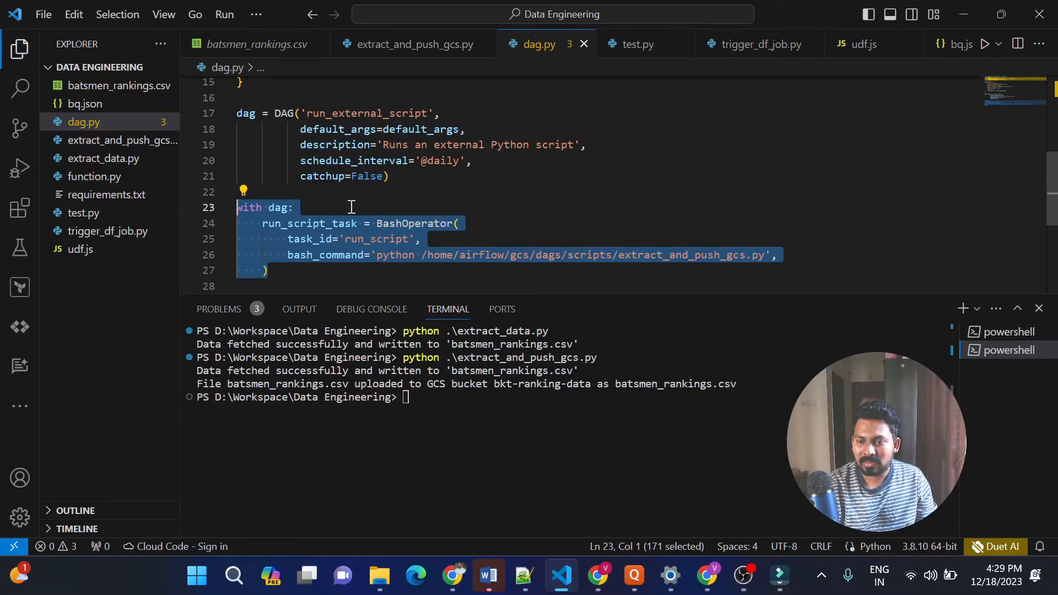
{"action": "key", "text": "alt+Tab"}
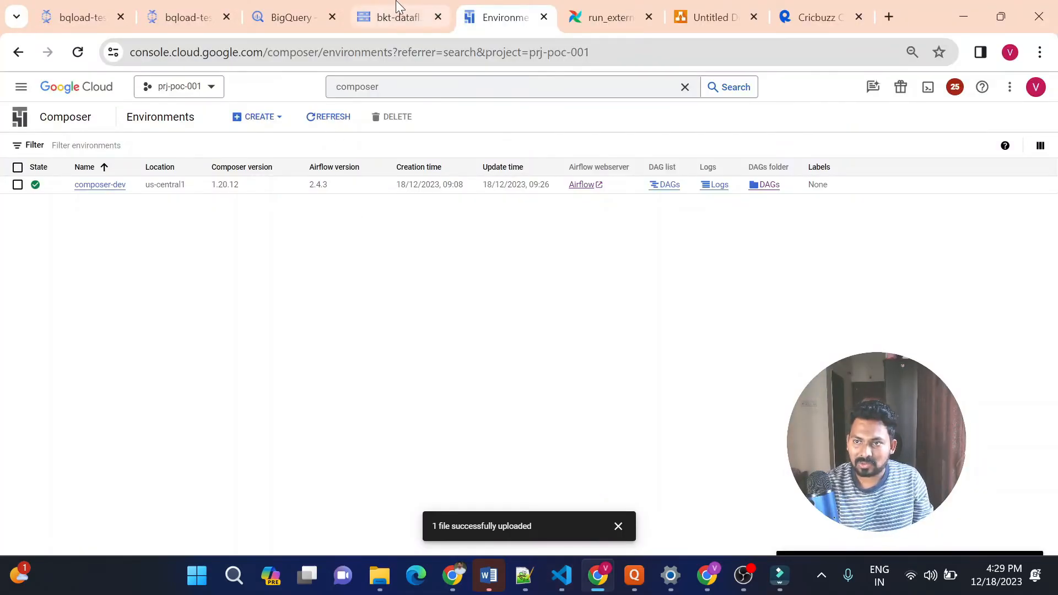
{"action": "key", "text": "alt+Tab"}
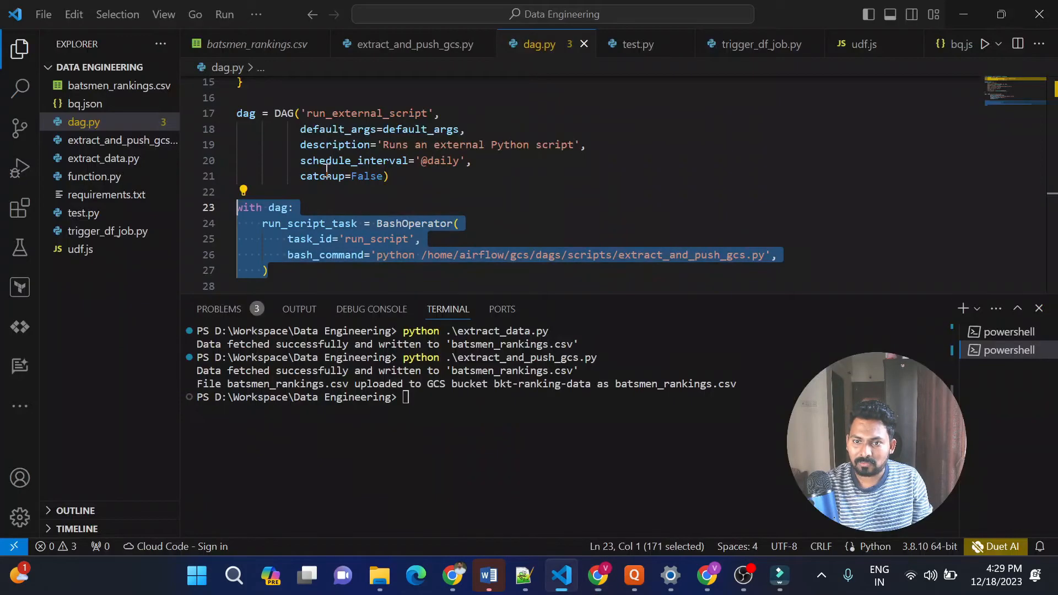
{"action": "left_click", "coordinate": [277, 191]}
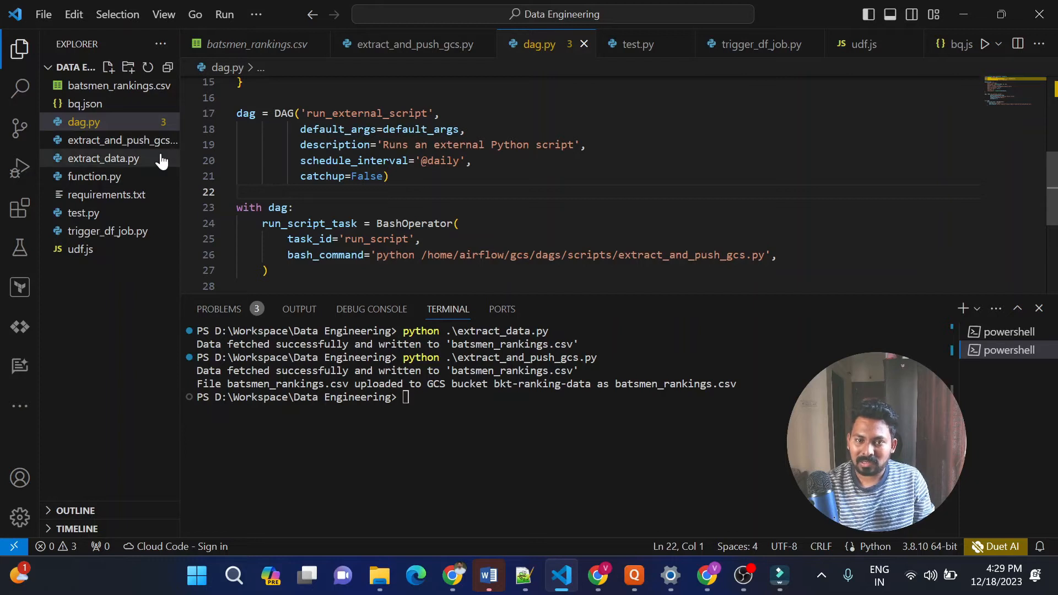
Read the trigger_df_job function in function.py, including its Dataflow template parameters and launch request, and switch back to the Composer page in Chrome
{"action": "left_click", "coordinate": [97, 178]}
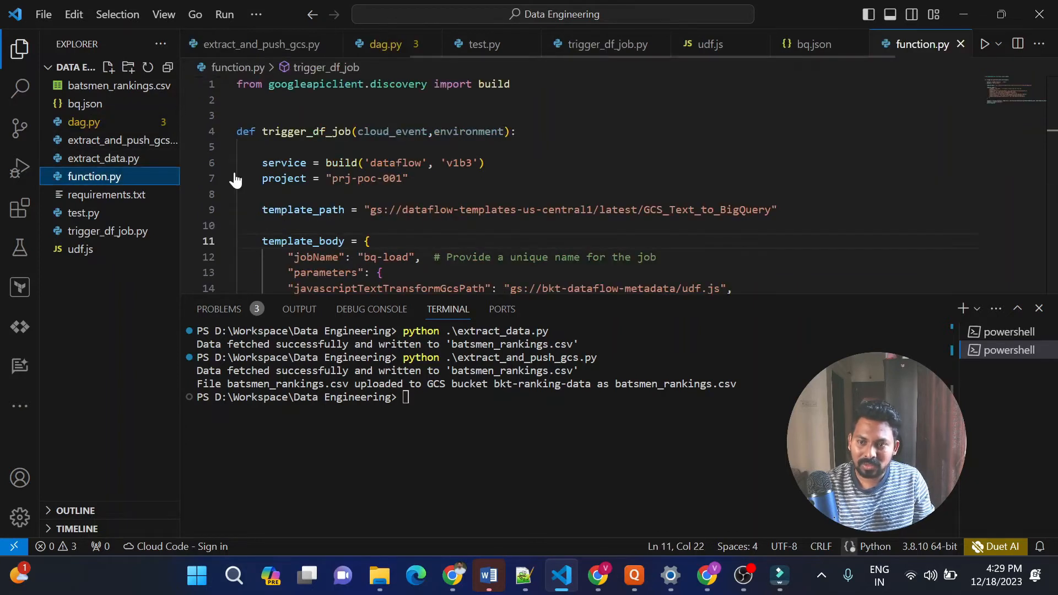
{"action": "left_click", "coordinate": [494, 188]}
{"action": "key", "text": "Down"}
{"action": "key", "text": "Down"}
{"action": "key", "text": "Down"}
{"action": "key", "text": "Down"}
{"action": "key", "text": "Down"}
{"action": "key", "text": "Down"}
{"action": "key", "text": "Down"}
{"action": "key", "text": "Down"}
{"action": "key", "text": "Down"}
{"action": "key", "text": "Down"}
{"action": "key", "text": "Down"}
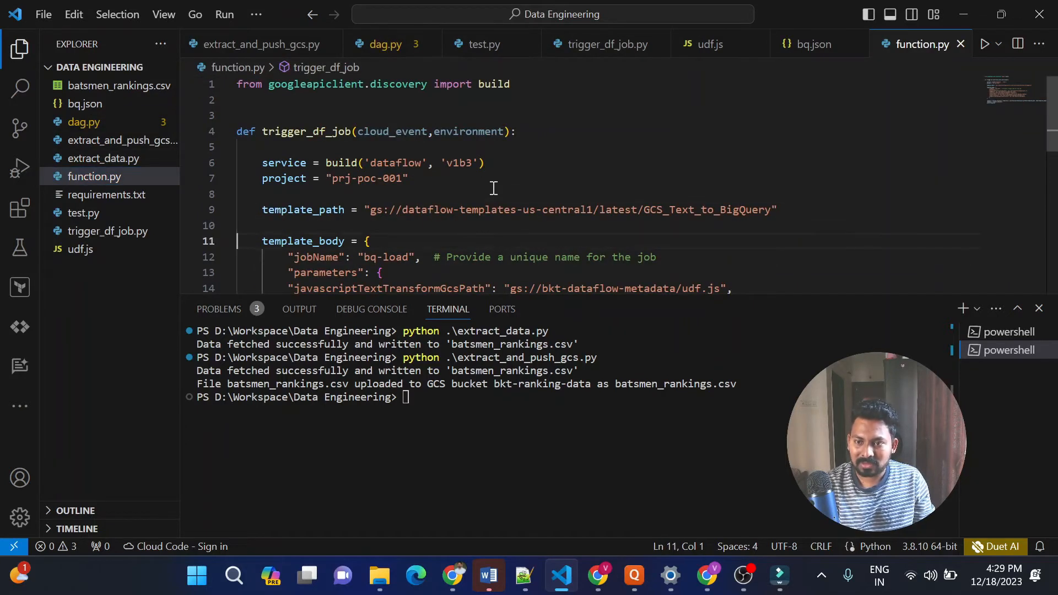
{"action": "key", "text": "Down"}
{"action": "key", "text": "Down"}
{"action": "key", "text": "Down"}
{"action": "key", "text": "Down"}
{"action": "key", "text": "Down"}
{"action": "key", "text": "Down"}
{"action": "key", "text": "Down"}
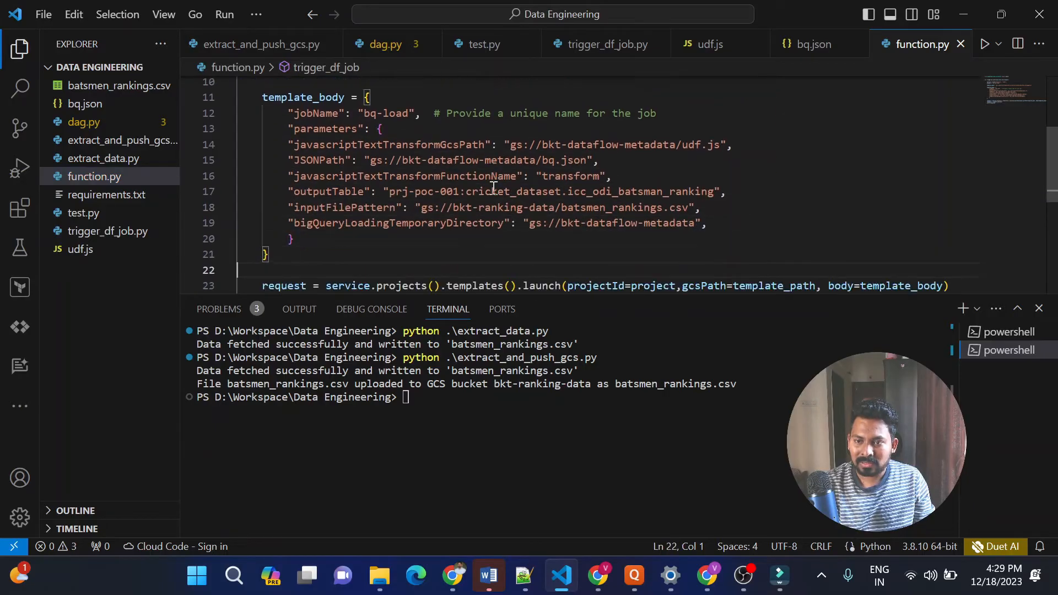
{"action": "key", "text": "Up"}
{"action": "key", "text": "Up"}
{"action": "key", "text": "Up"}
{"action": "key", "text": "Up"}
{"action": "key", "text": "Up"}
{"action": "key", "text": "Up"}
{"action": "key", "text": "Up"}
{"action": "key", "text": "Up"}
{"action": "key", "text": "Up"}
{"action": "key", "text": "Up"}
{"action": "key", "text": "Up"}
{"action": "key", "text": "Up"}
{"action": "key", "text": "Up"}
{"action": "key", "text": "Up"}
{"action": "key", "text": "Up"}
{"action": "key", "text": "Up"}
{"action": "key", "text": "Up"}
{"action": "key", "text": "Up"}
{"action": "key", "text": "Up"}
{"action": "key", "text": "Up"}
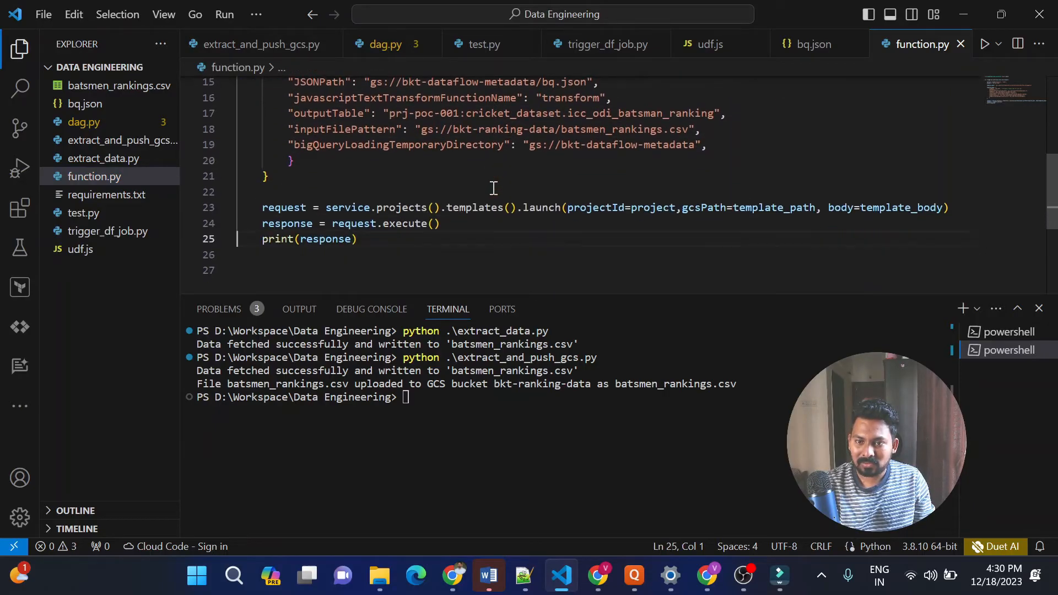
{"action": "key", "text": "Down"}
{"action": "key", "text": "Down"}
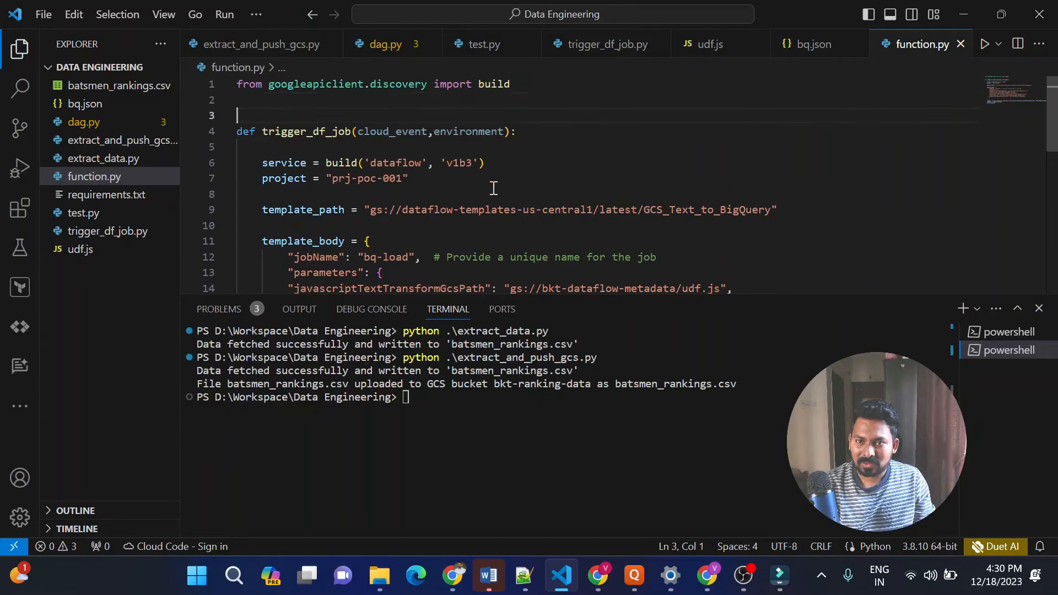
{"action": "key", "text": "Up"}
{"action": "key", "text": "Up"}
{"action": "key", "text": "Down"}
{"action": "key", "text": "Down"}
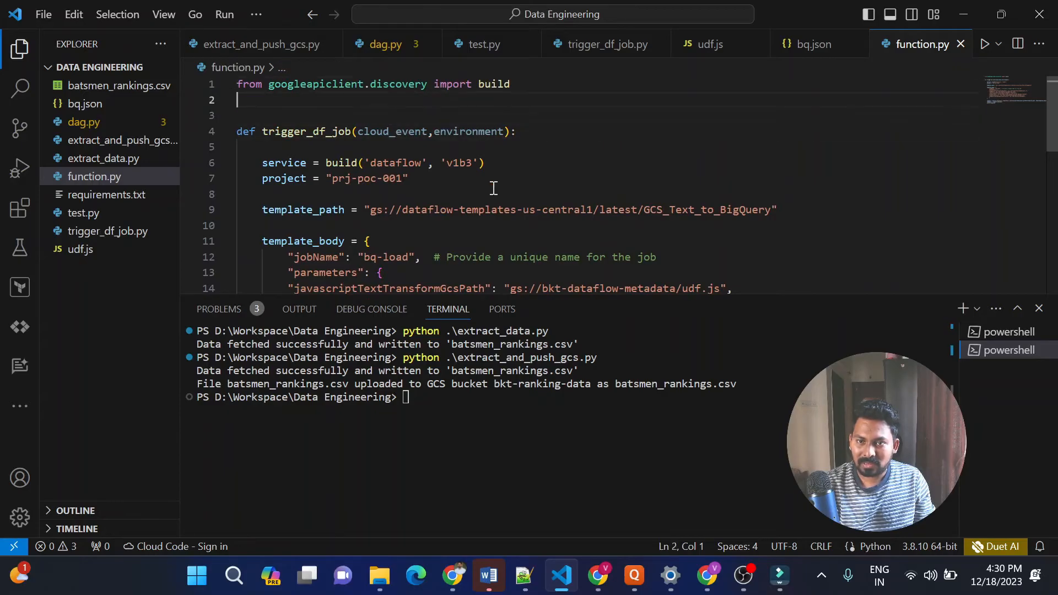
{"action": "key", "text": "Up"}
{"action": "key", "text": "Up"}
{"action": "key", "text": "Down"}
{"action": "key", "text": "Down"}
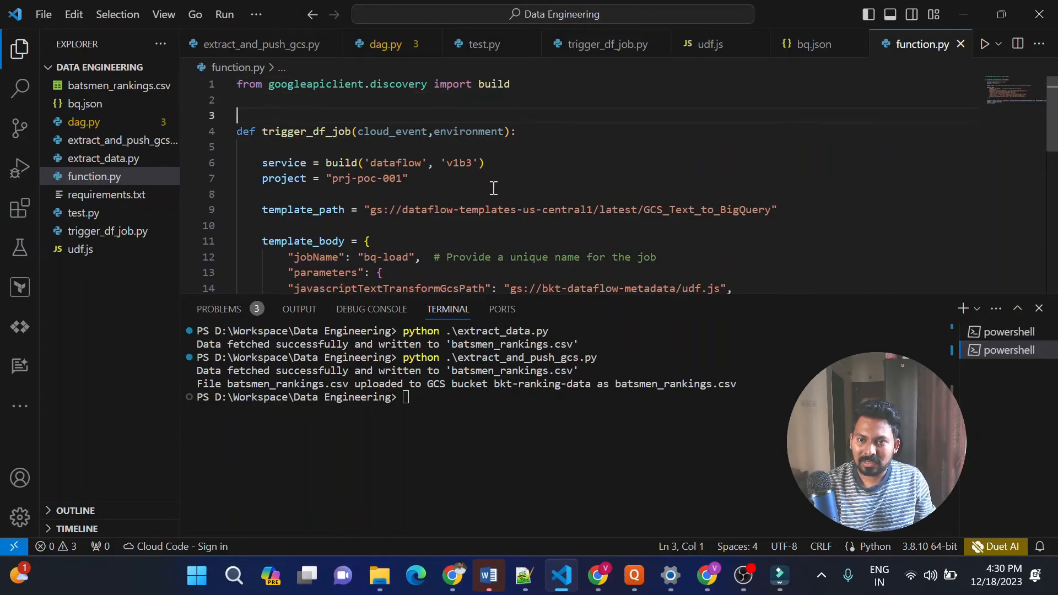
{"action": "key", "text": "Up"}
{"action": "key", "text": "Up"}
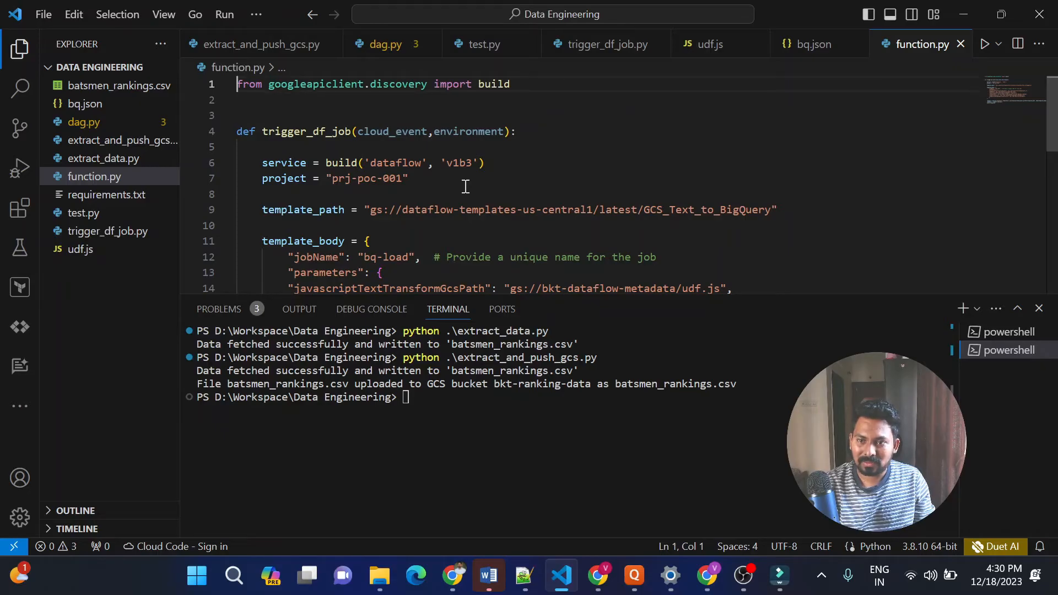
{"action": "key", "text": "alt+Tab"}
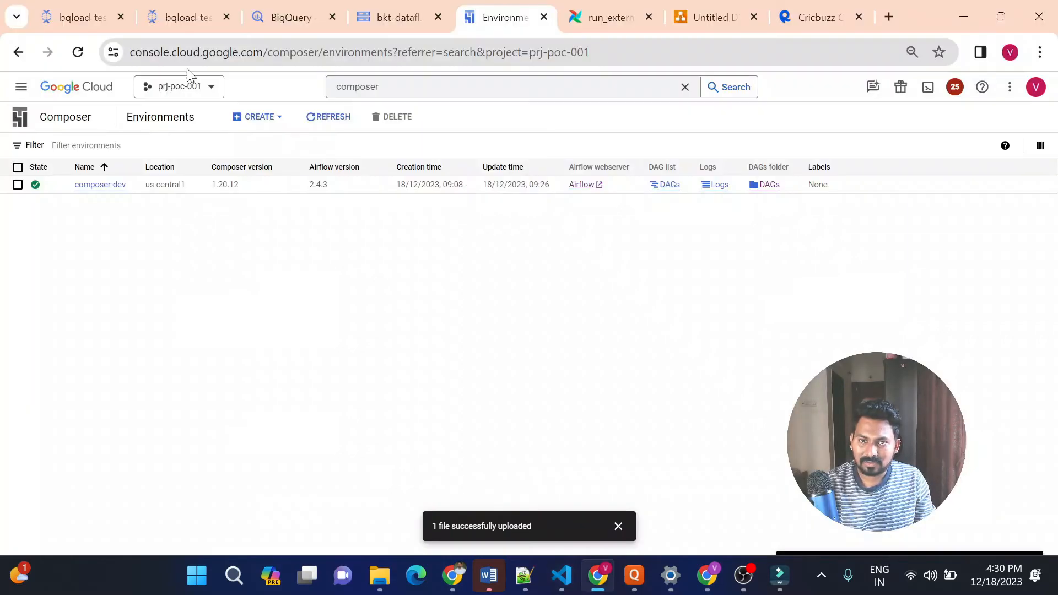
Search the Google Cloud console for "function" and bring up the Cloud Functions page
{"action": "left_click", "coordinate": [283, 16]}
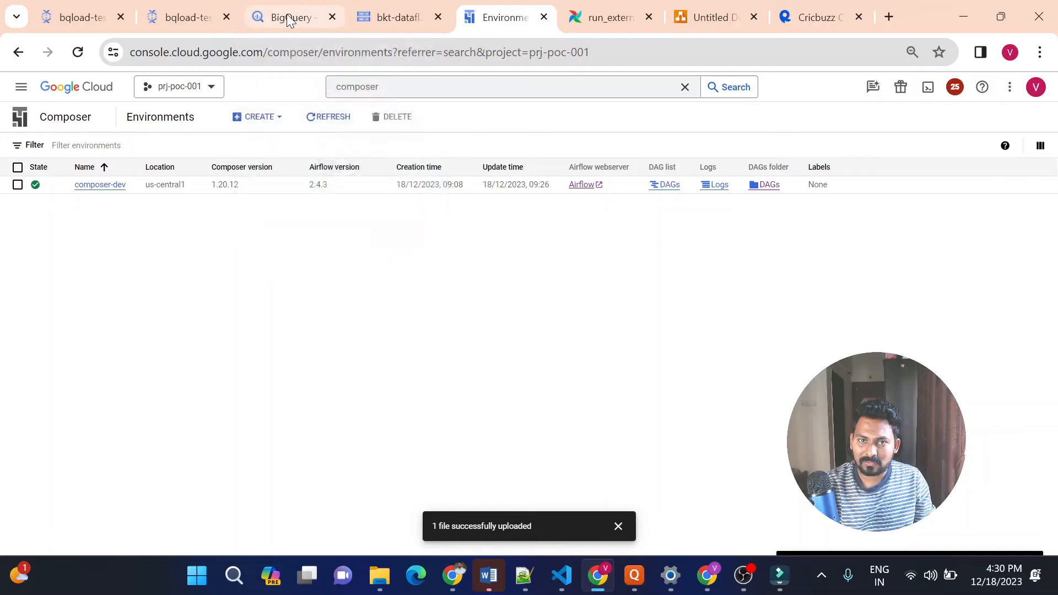
{"action": "left_click", "coordinate": [405, 91]}
{"action": "left_click", "coordinate": [196, 14]}
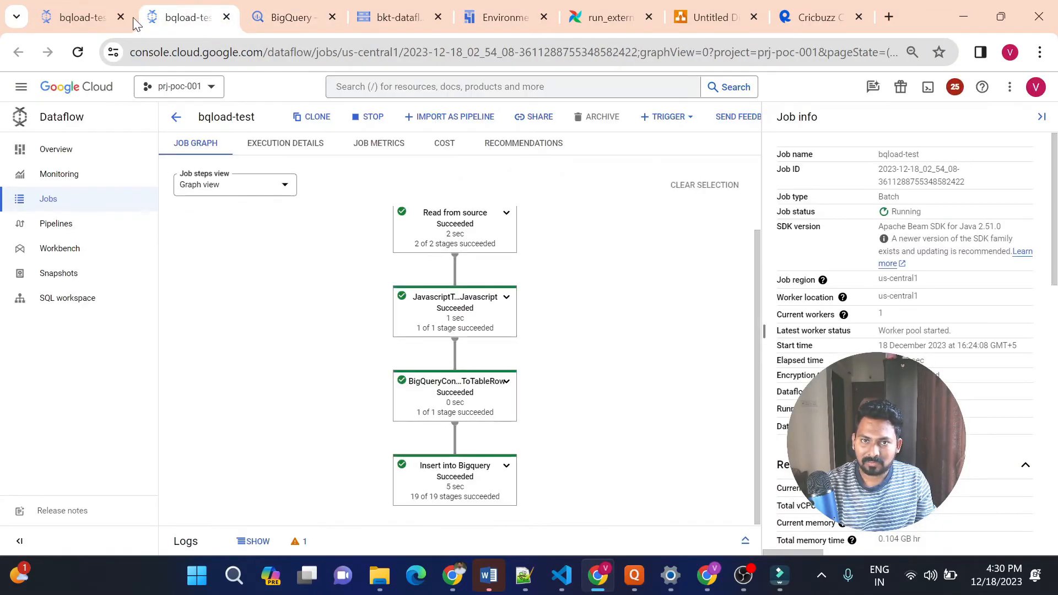
{"action": "left_click", "coordinate": [91, 17]}
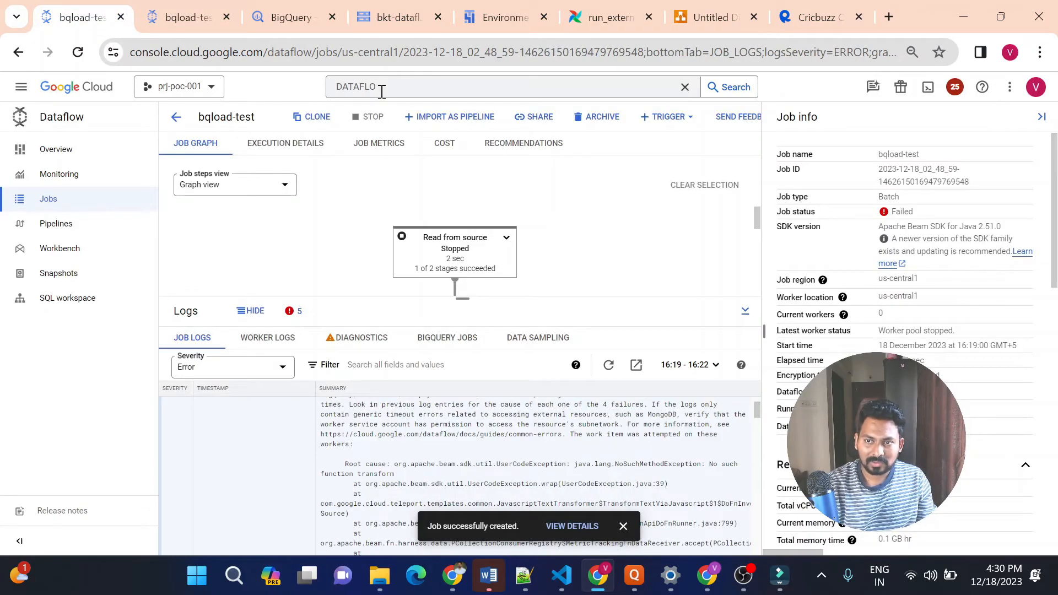
{"action": "left_click", "coordinate": [381, 91]}
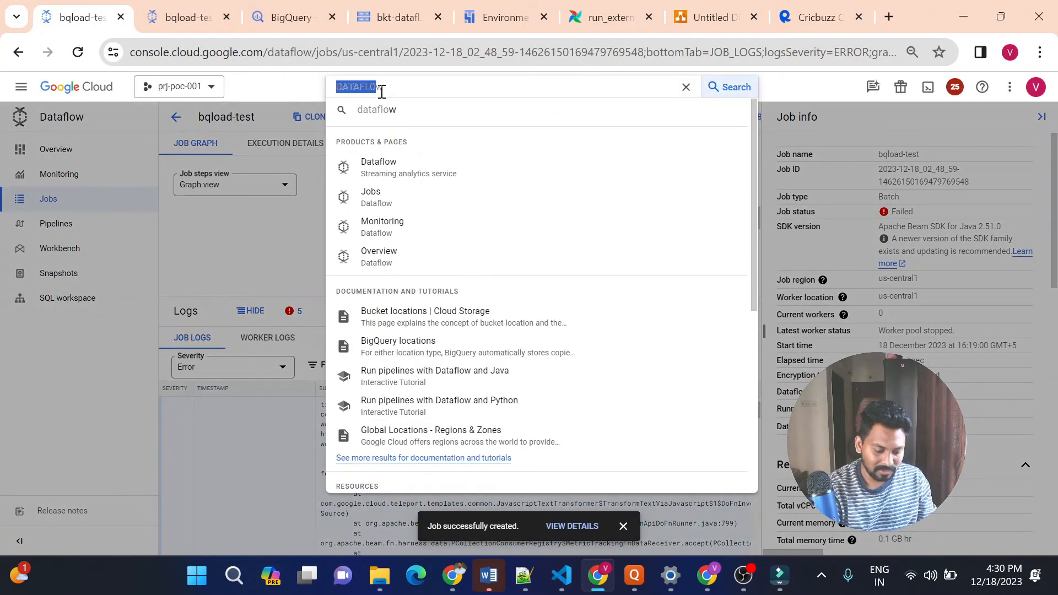
{"action": "type", "text": "fu"}
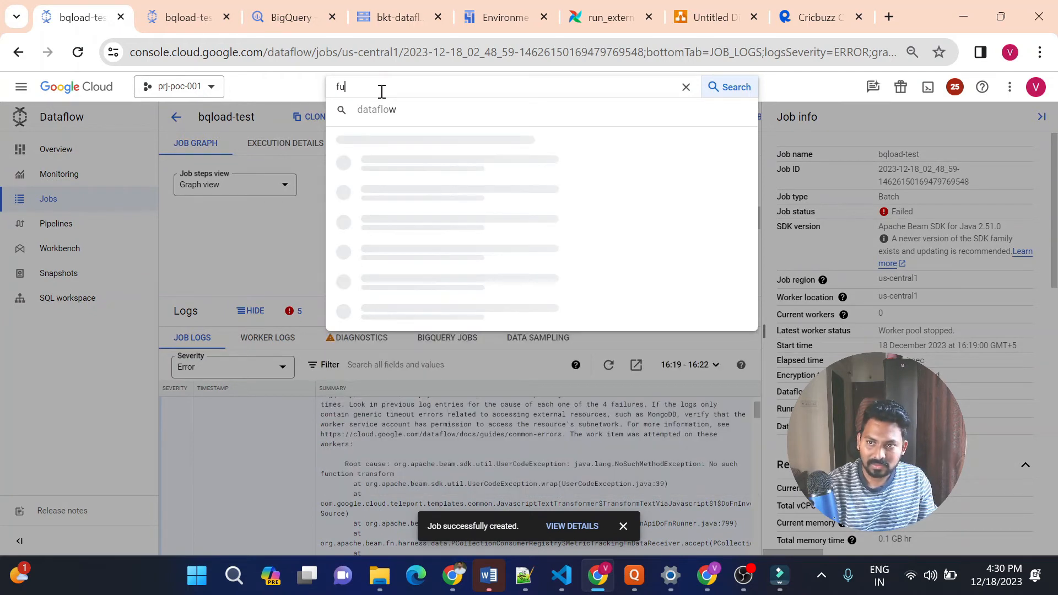
{"action": "type", "text": "nction"}
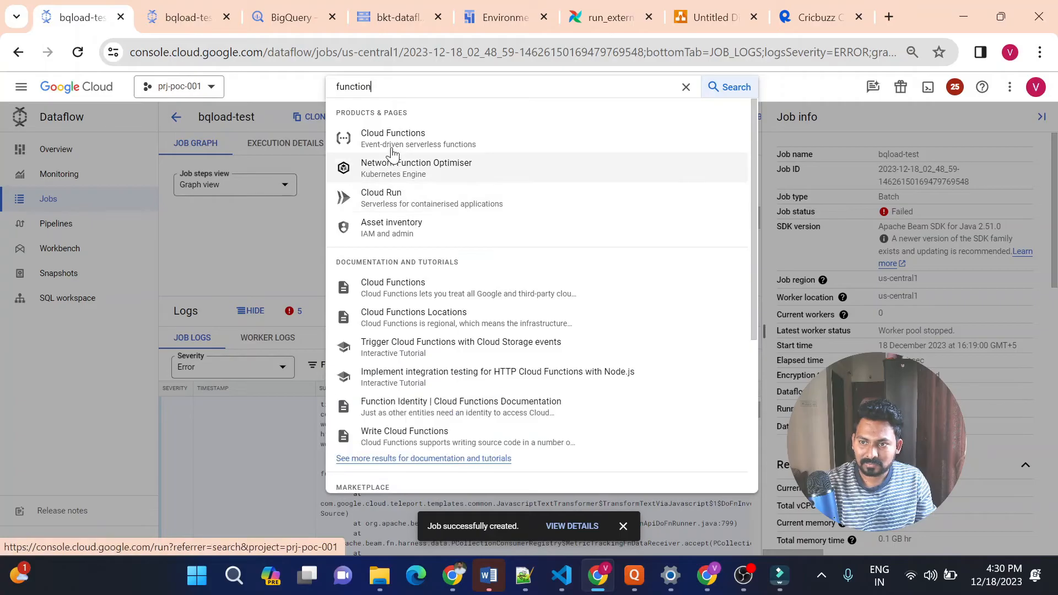
{"action": "left_click", "coordinate": [388, 141]}
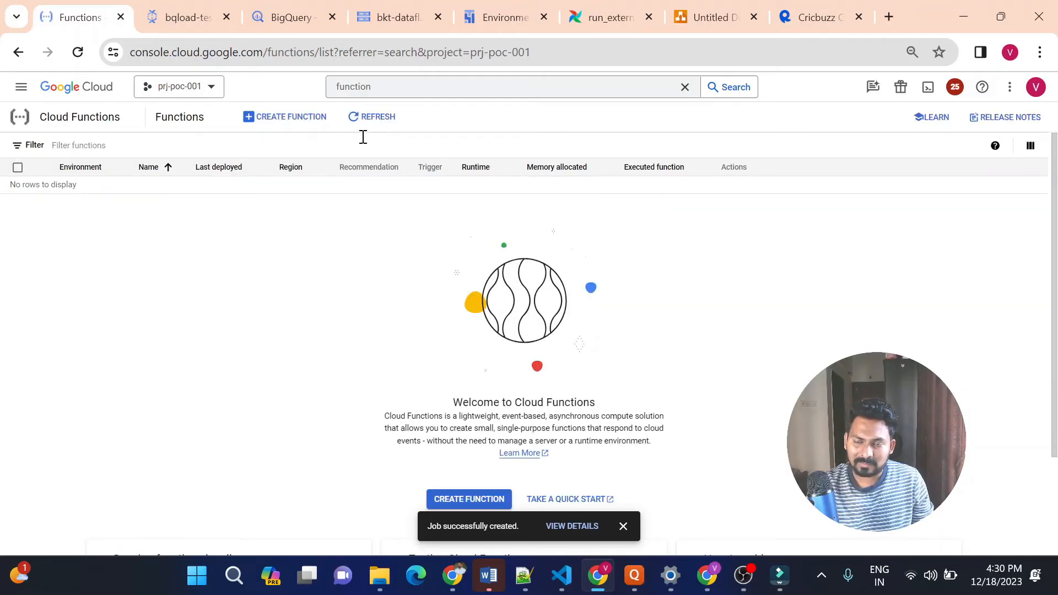
Start creating a new function, set its environment to 1st gen and name it trigger-df-job
{"action": "left_click", "coordinate": [291, 119]}
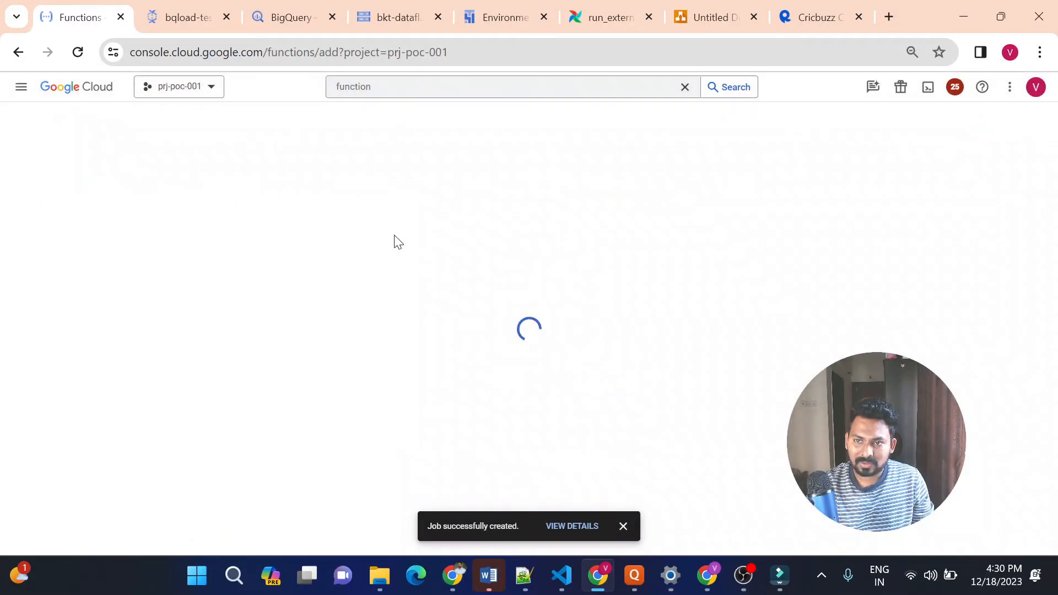
{"action": "left_click", "coordinate": [621, 527]}
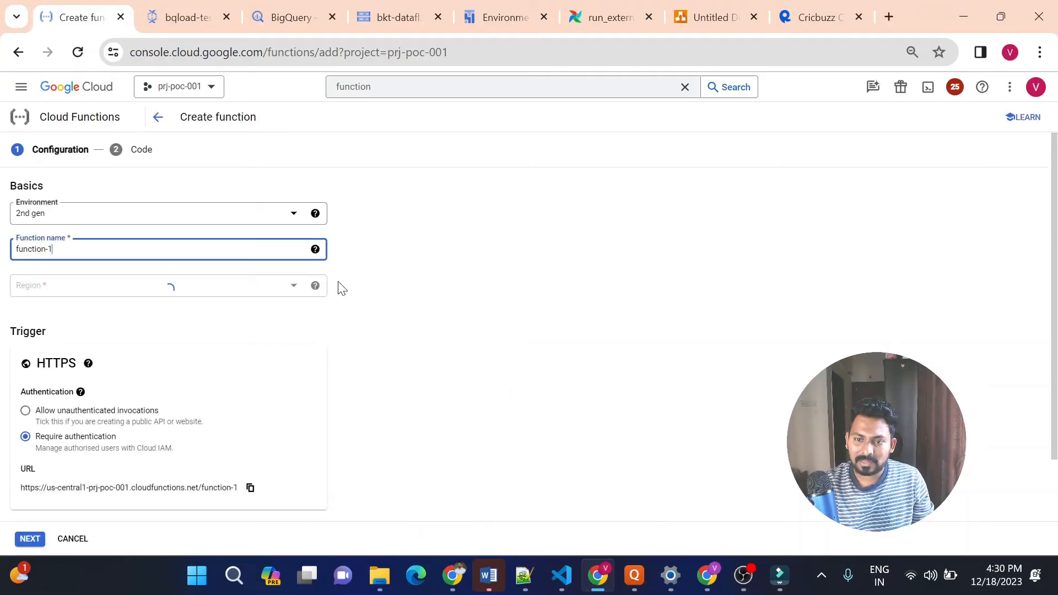
{"action": "left_click", "coordinate": [237, 222]}
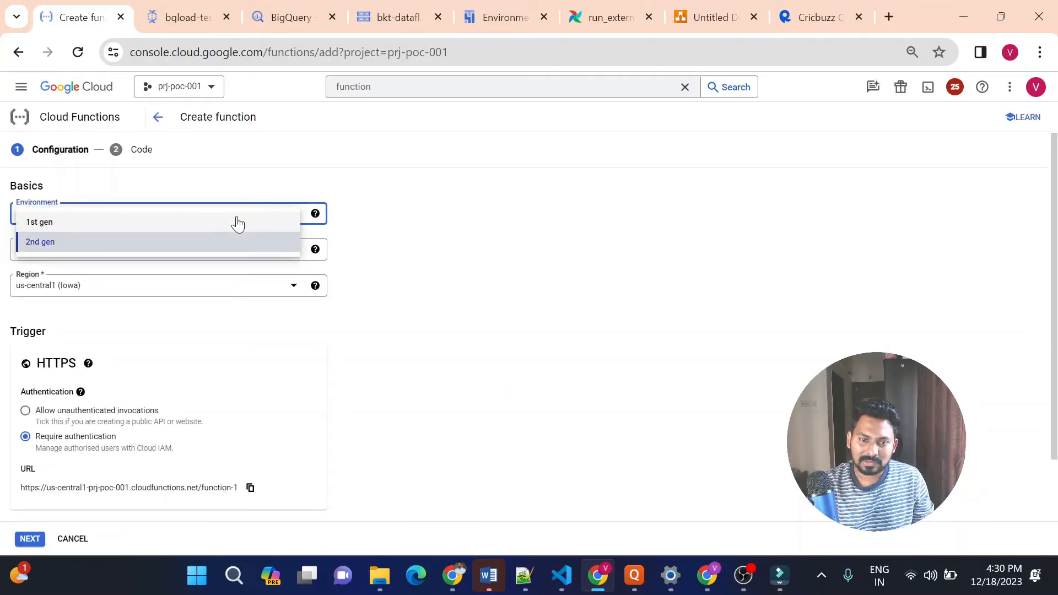
{"action": "left_click", "coordinate": [168, 222]}
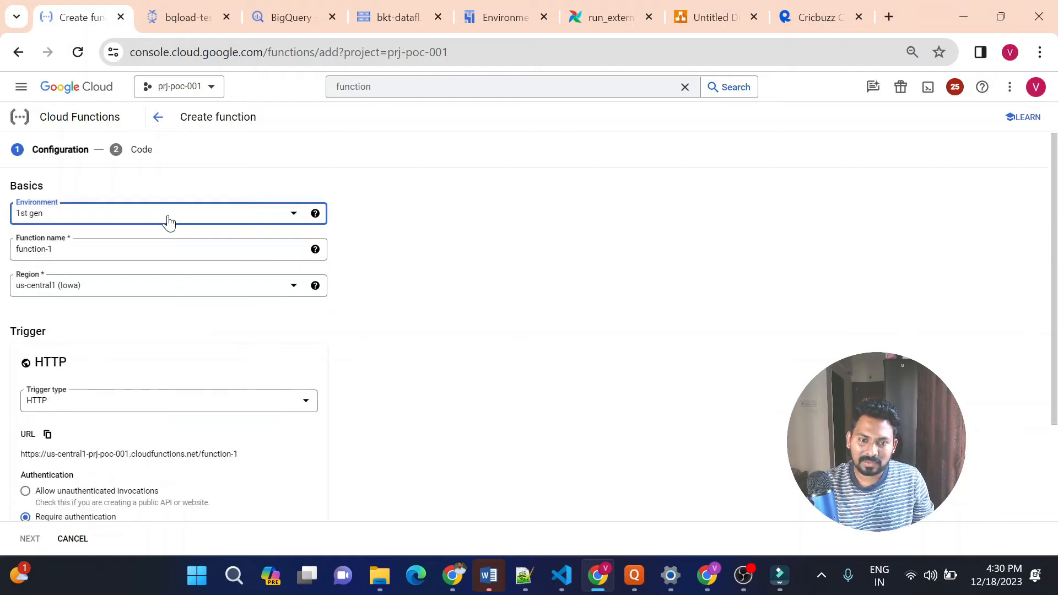
{"action": "left_click", "coordinate": [97, 251]}
{"action": "key", "text": "ctrl+a"}
{"action": "key", "text": "BackSpace"}
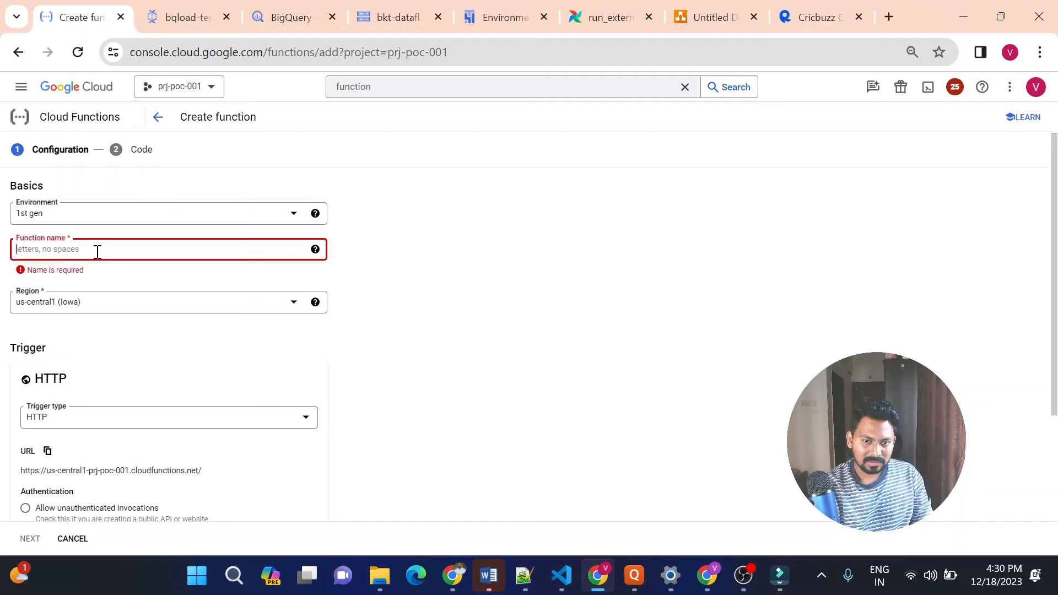
{"action": "type", "text": "trigger-df-job"}
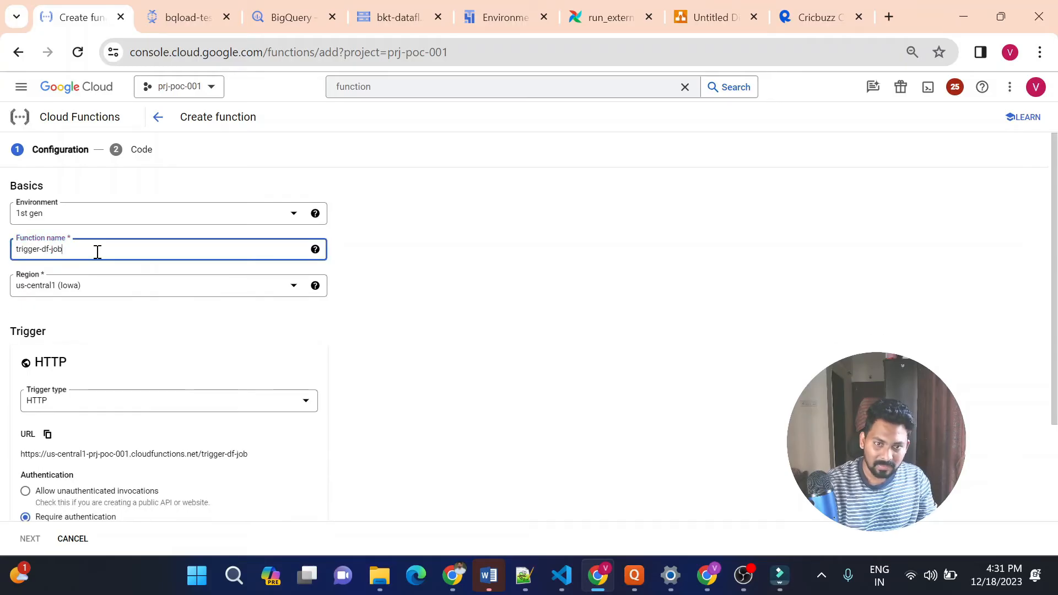
Add and save a Cloud Storage trigger that fires on finalising/creating a file in the bkt-ranking-data bucket
{"action": "left_click", "coordinate": [69, 408]}
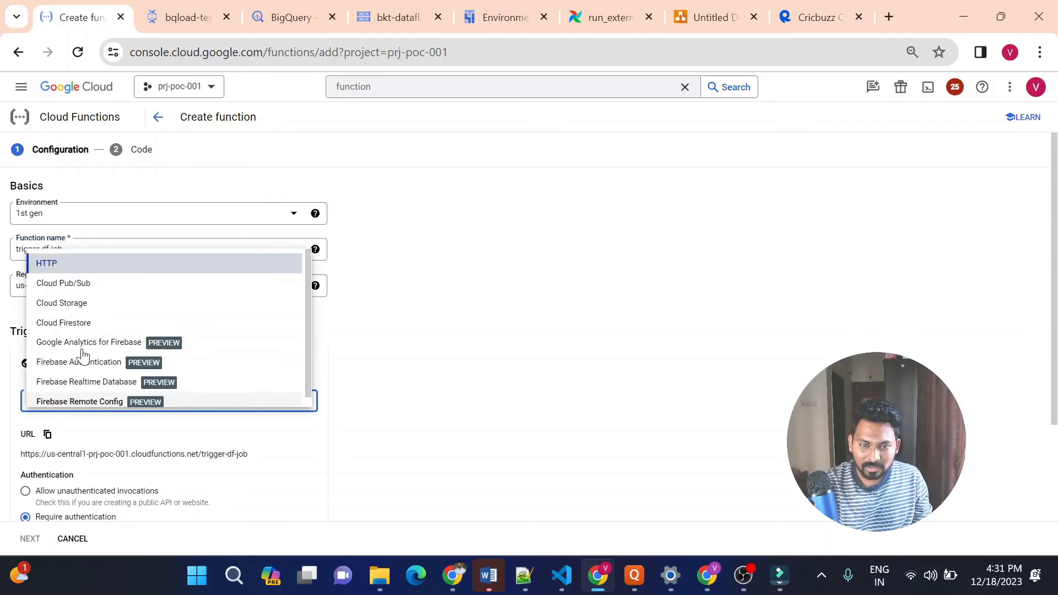
{"action": "left_click", "coordinate": [99, 310]}
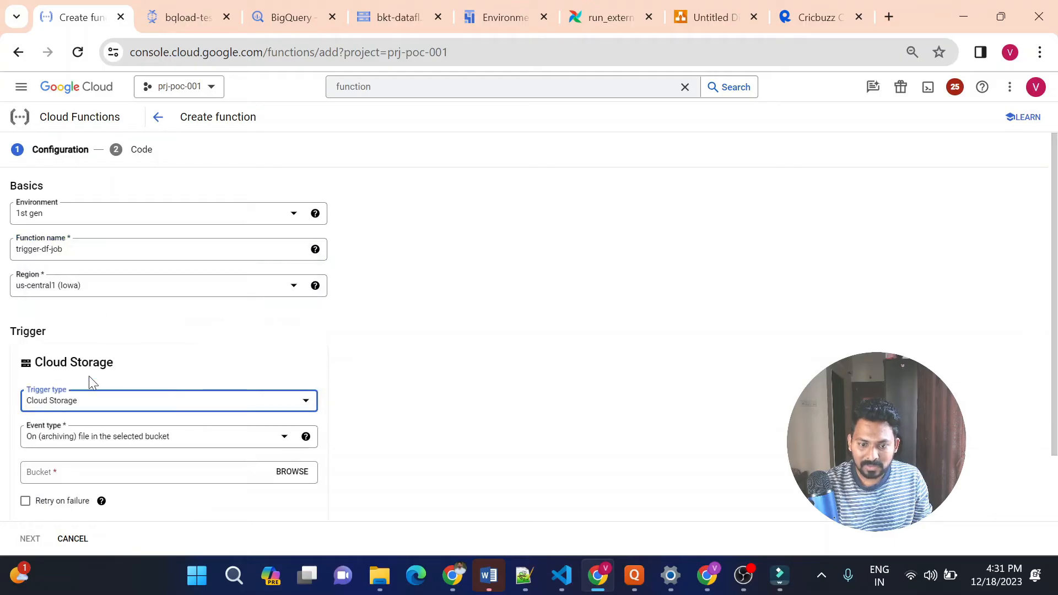
{"action": "left_click", "coordinate": [87, 438]}
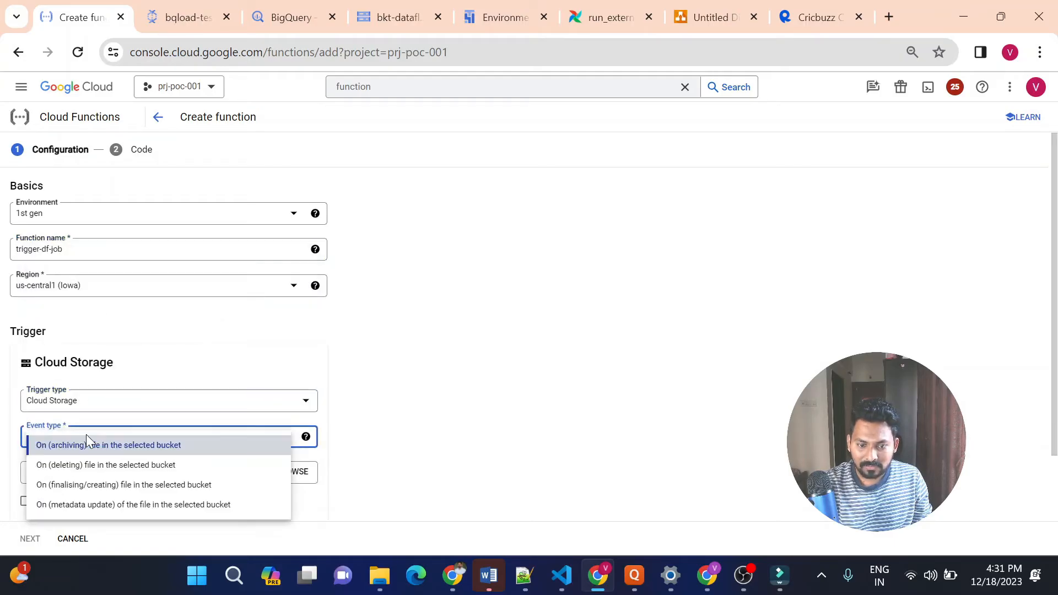
{"action": "left_click", "coordinate": [122, 485]}
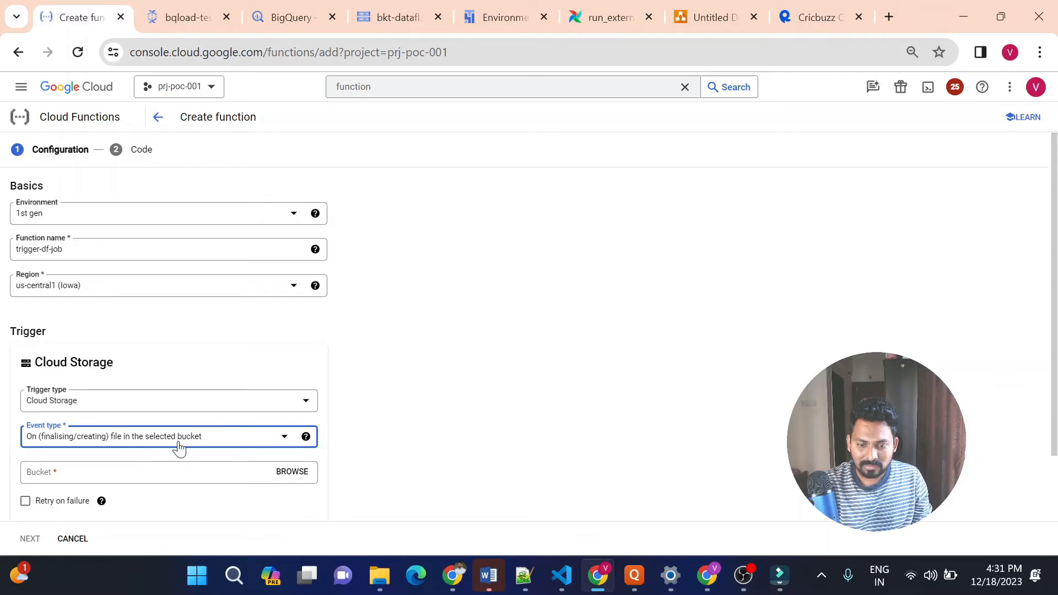
{"action": "left_click", "coordinate": [290, 481]}
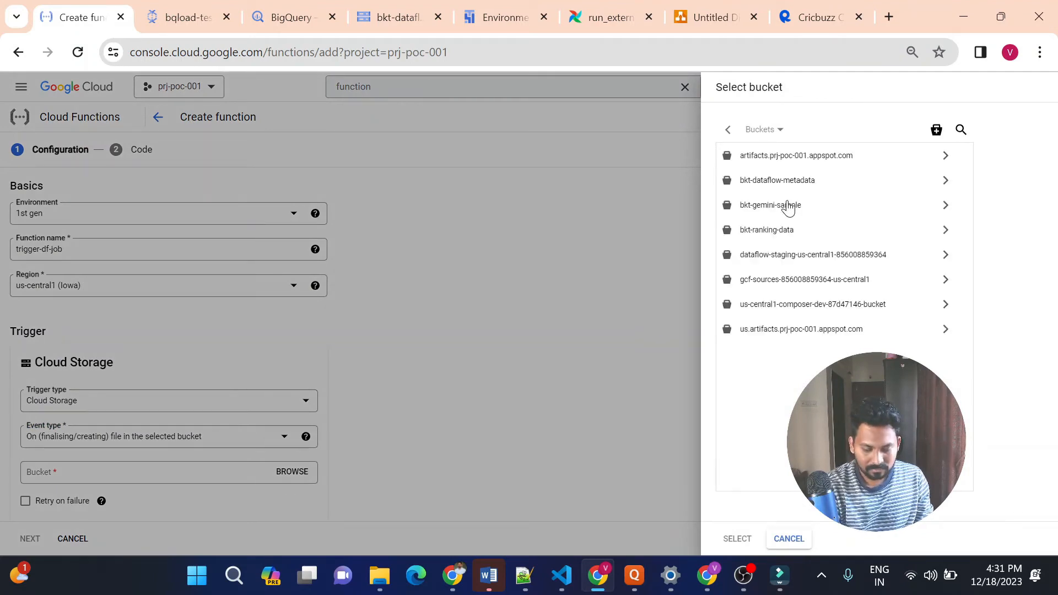
{"action": "left_click", "coordinate": [784, 233]}
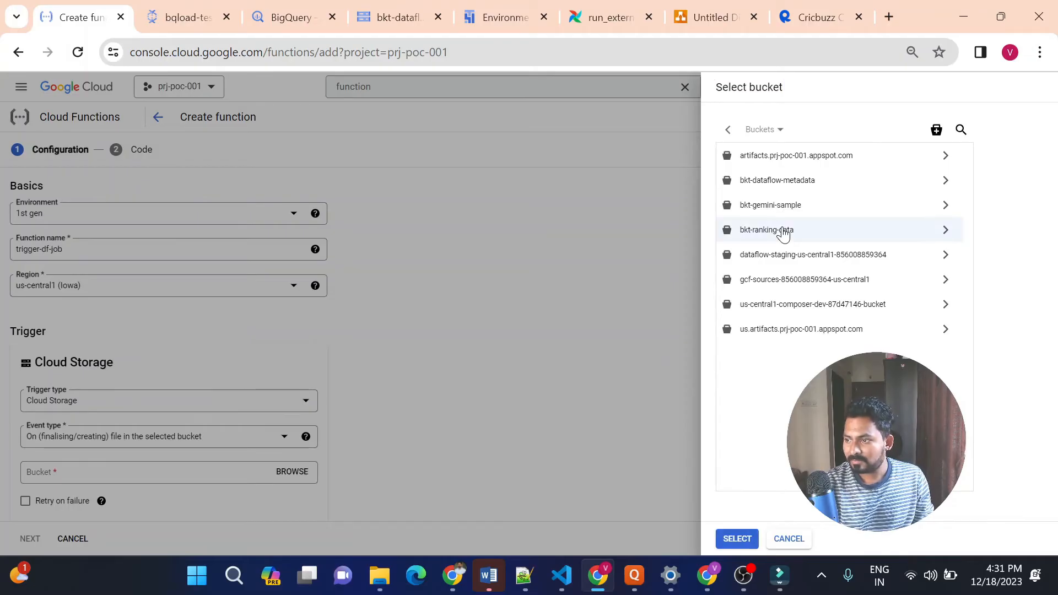
{"action": "left_click", "coordinate": [736, 539]}
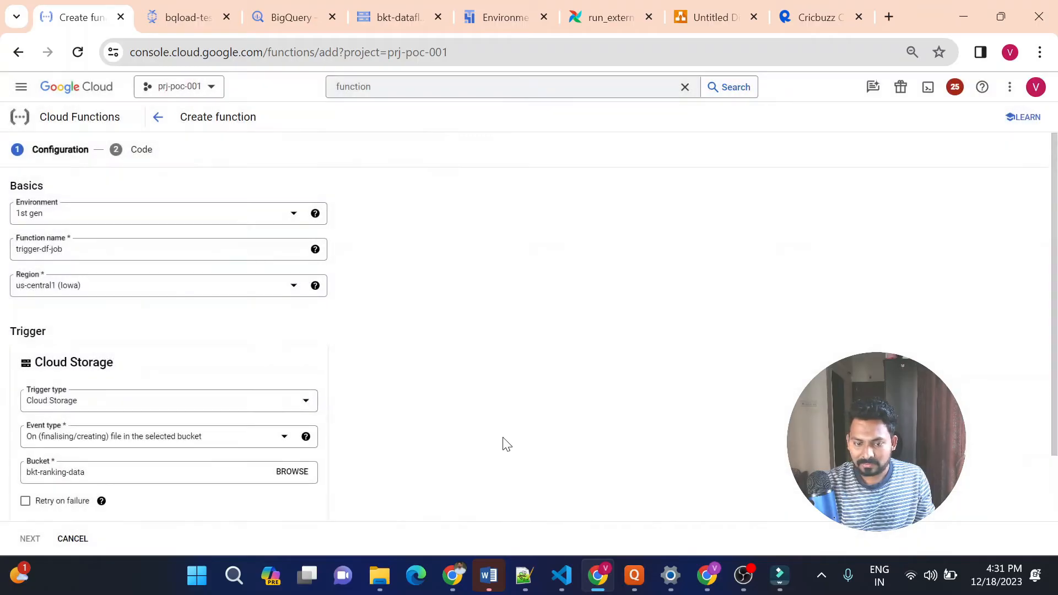
{"action": "scroll", "coordinate": [499, 439], "scroll_direction": "down", "scroll_amount": 2}
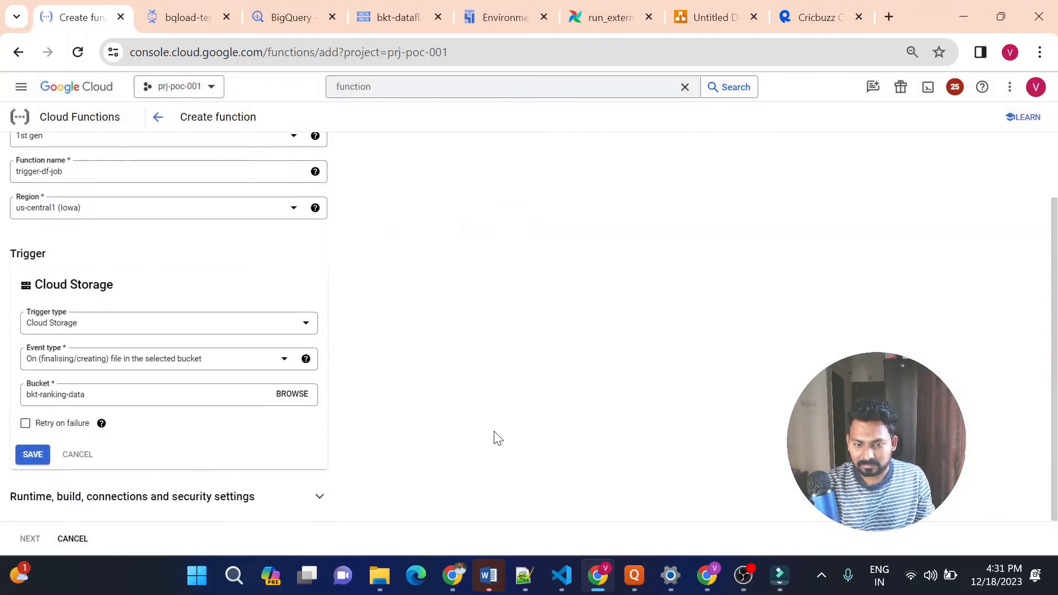
{"action": "left_click", "coordinate": [38, 456]}
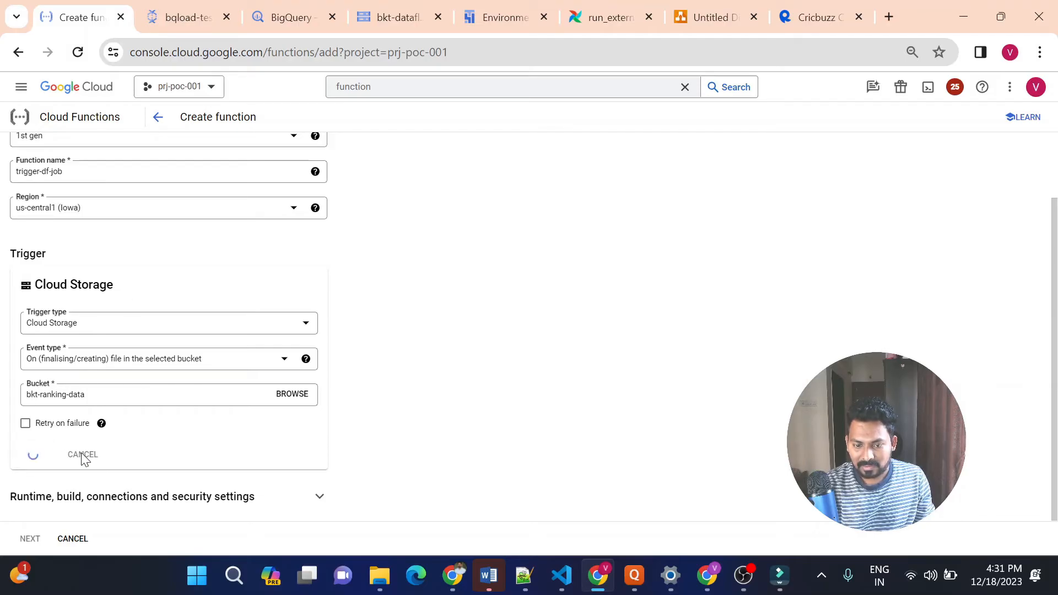
Proceed to the function's code stage and set the runtime to Python 3.8
{"action": "left_click", "coordinate": [28, 538]}
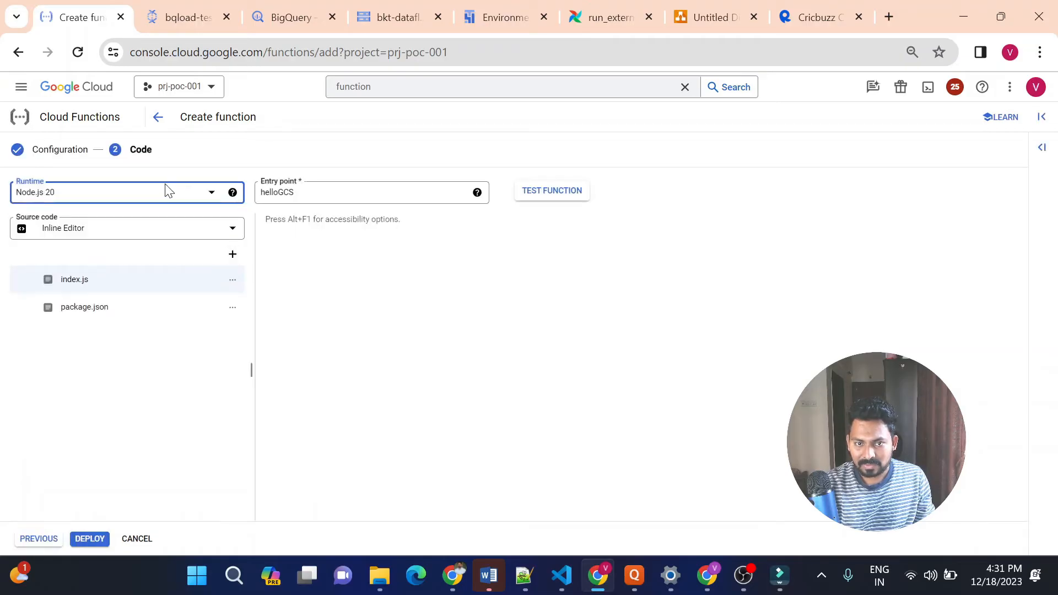
{"action": "left_click", "coordinate": [167, 196]}
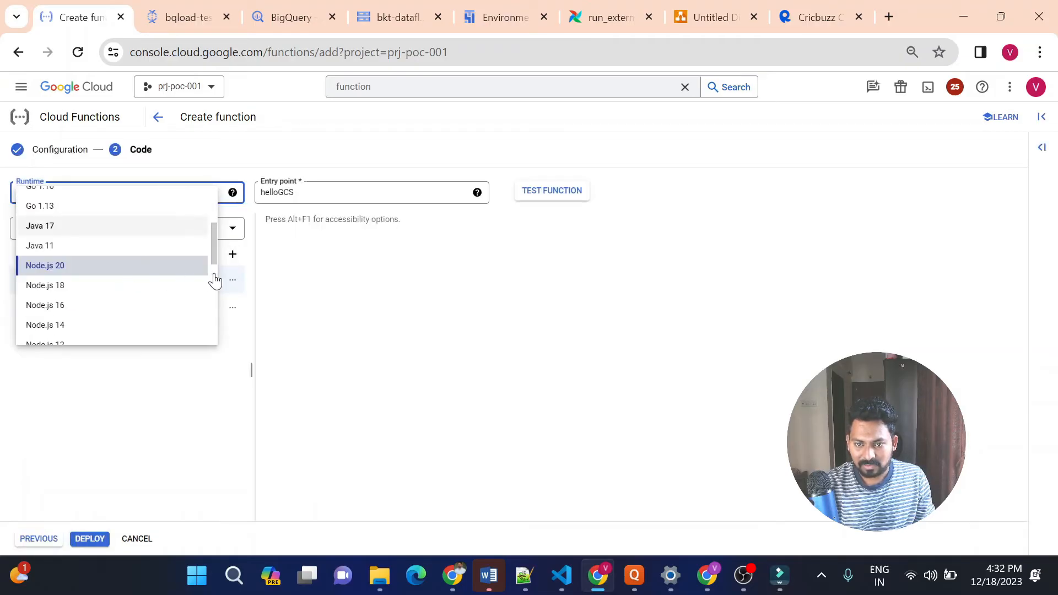
{"action": "scroll", "coordinate": [216, 273], "scroll_direction": "down", "scroll_amount": 3}
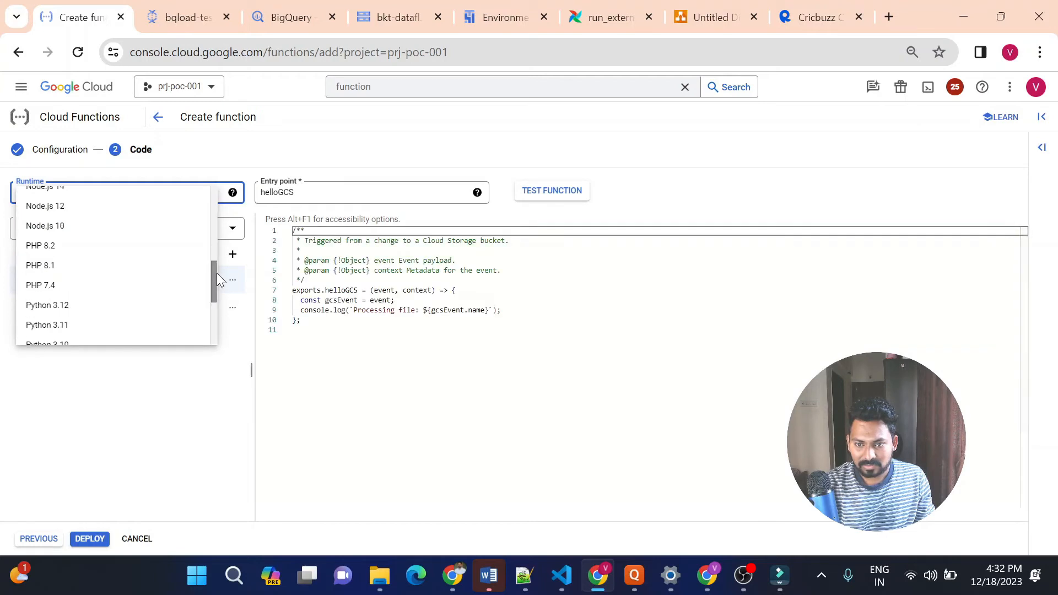
{"action": "scroll", "coordinate": [214, 310], "scroll_direction": "down", "scroll_amount": 3}
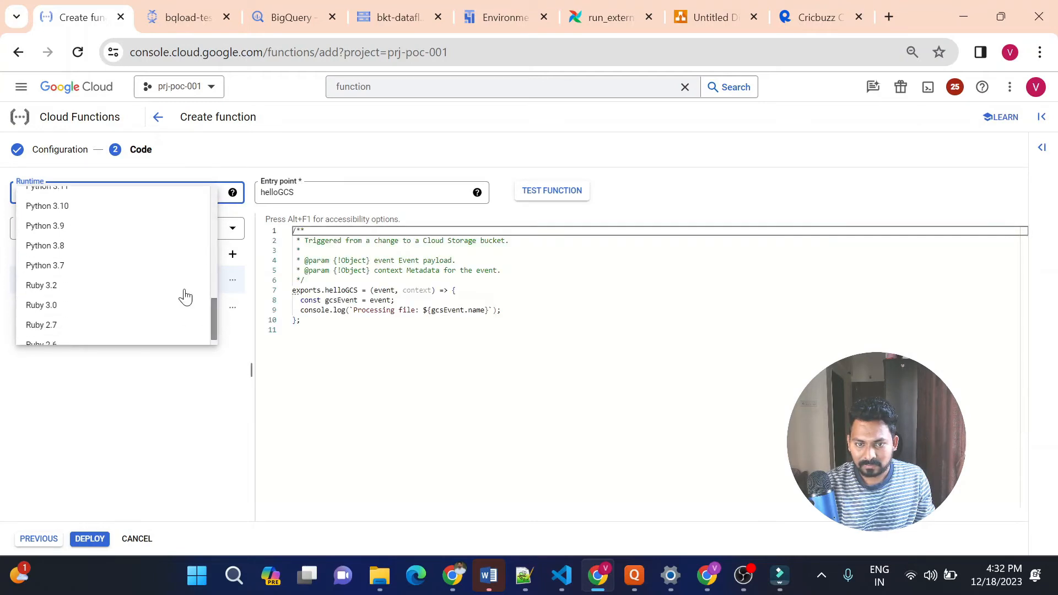
{"action": "left_click", "coordinate": [77, 246]}
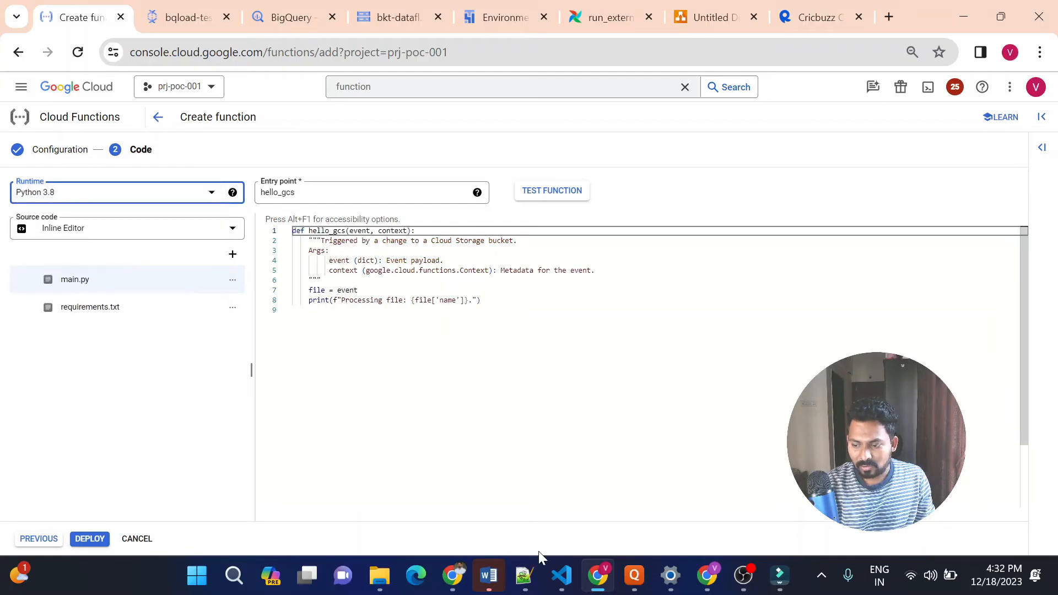
Copy all the code of function.py in VS Code and replace the sample code in the cloud function's main.py with it
{"action": "left_click", "coordinate": [556, 587]}
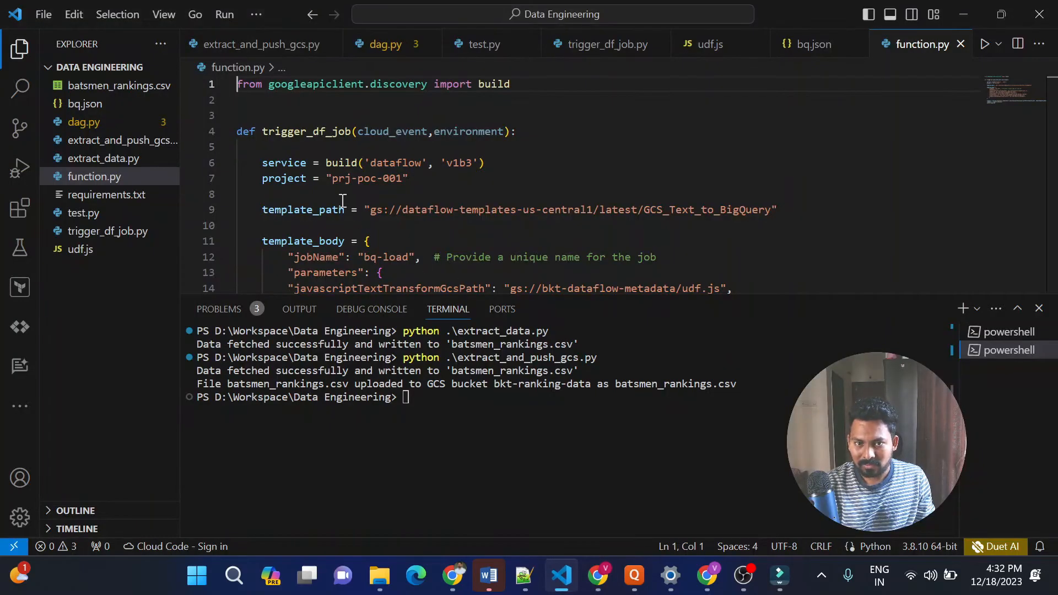
{"action": "left_click", "coordinate": [418, 196]}
{"action": "key", "text": "ctrl+a"}
{"action": "key", "text": "ctrl+c"}
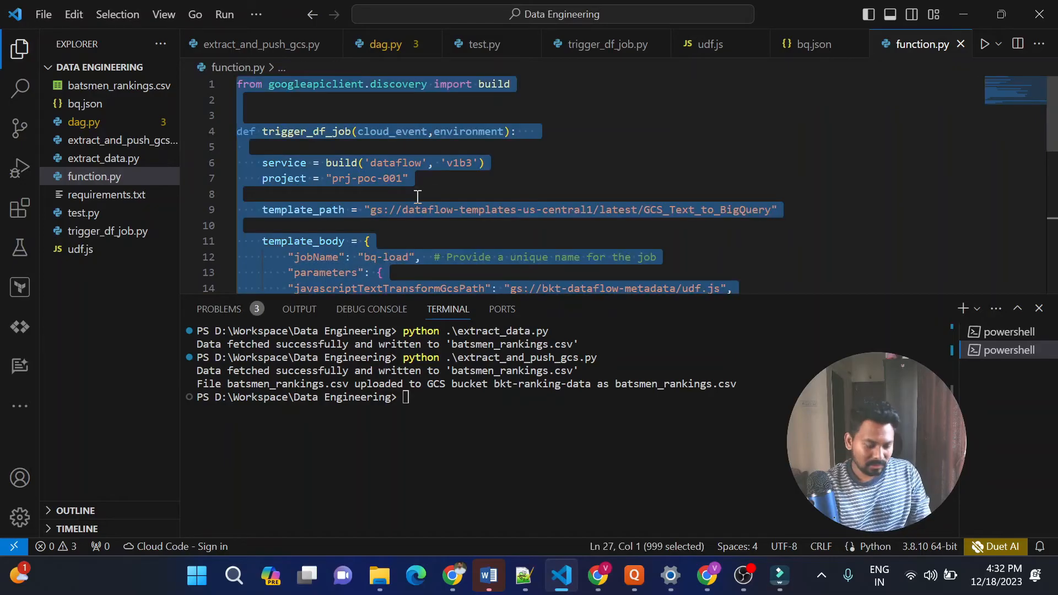
{"action": "key", "text": "alt+Tab"}
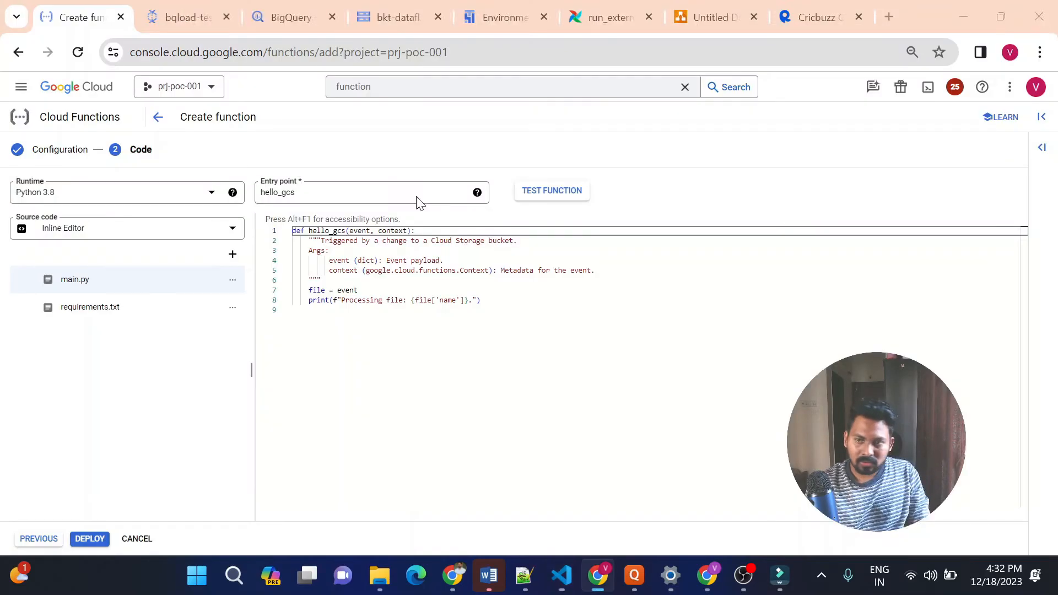
{"action": "left_click", "coordinate": [494, 294]}
{"action": "key", "text": "ctrl+a"}
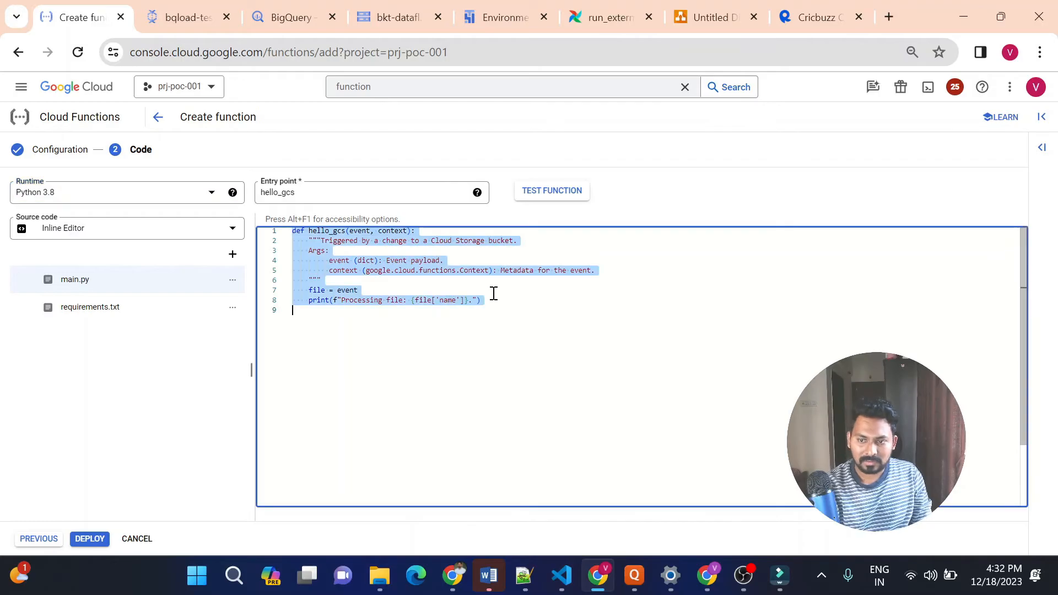
{"action": "key", "text": "BackSpace"}
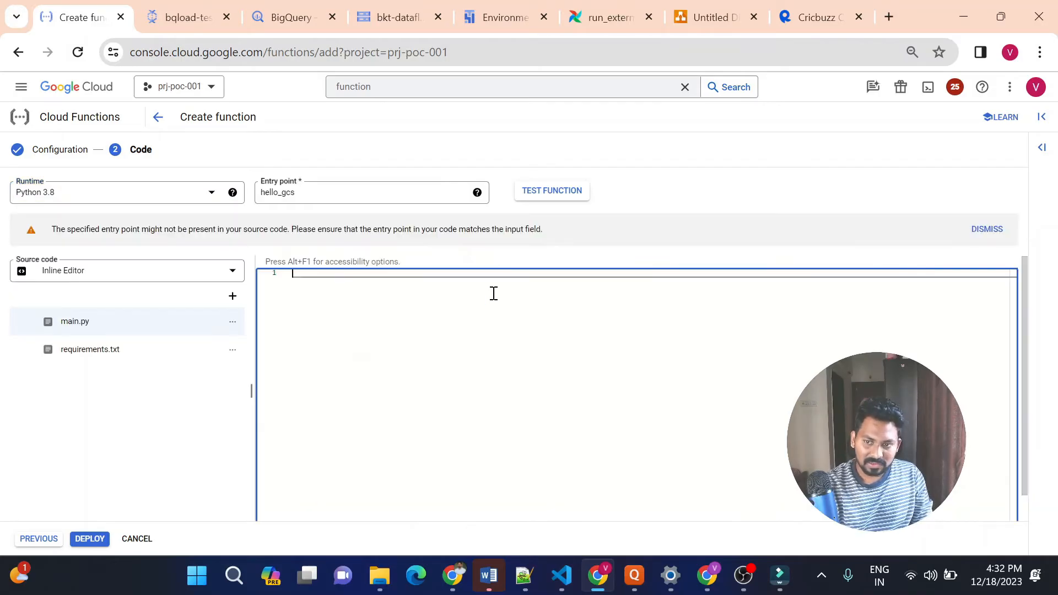
{"action": "key", "text": "ctrl+v"}
Replace the function's entry point with trigger_df_job, copied from the function definition in main.py
{"action": "double_click", "coordinate": [351, 305]}
{"action": "key", "text": "ctrl+c"}
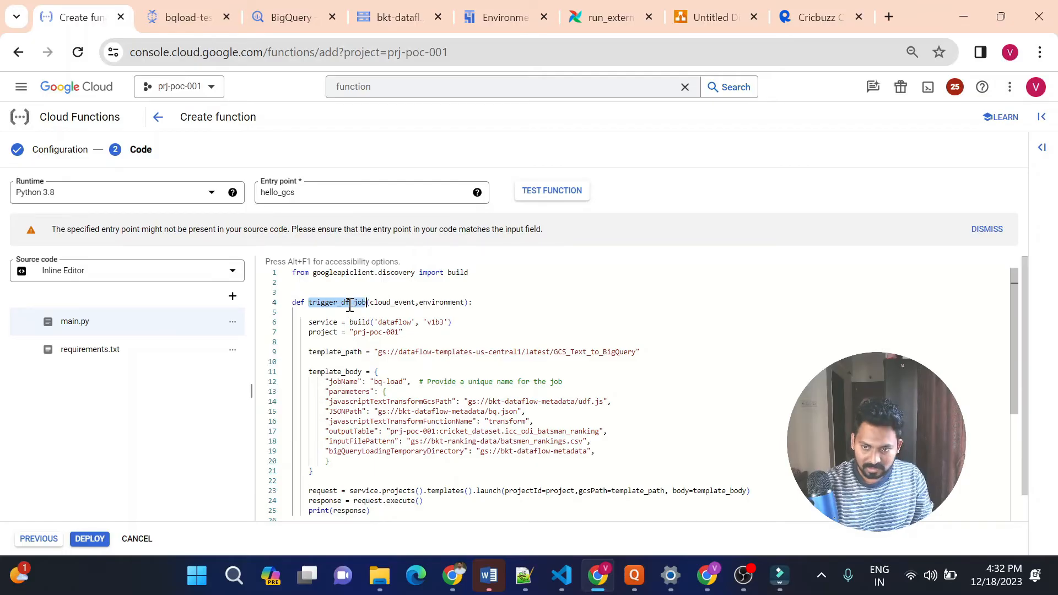
{"action": "double_click", "coordinate": [305, 192]}
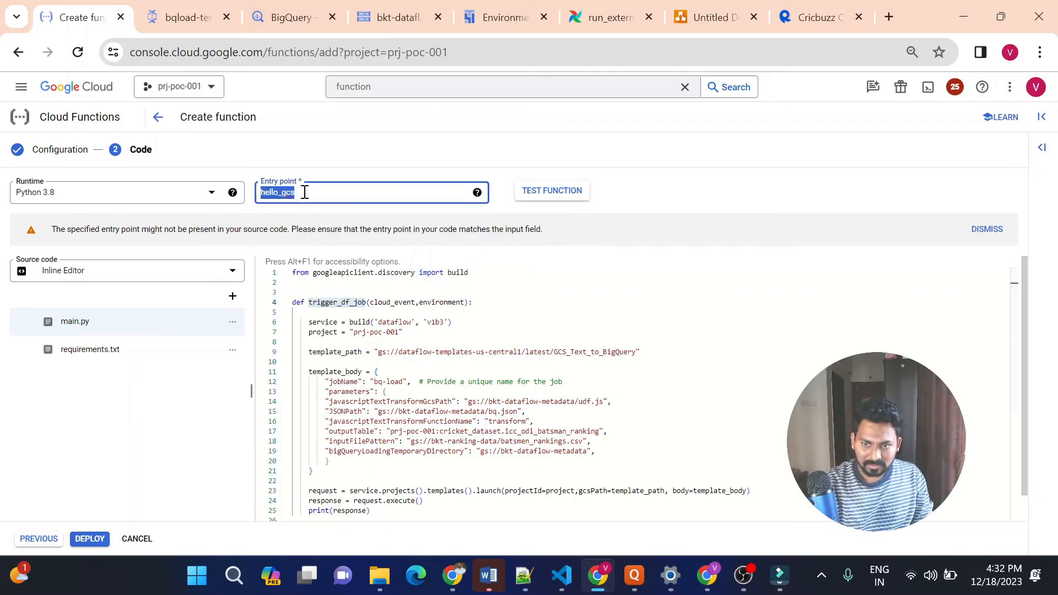
{"action": "key", "text": "ctrl+v"}
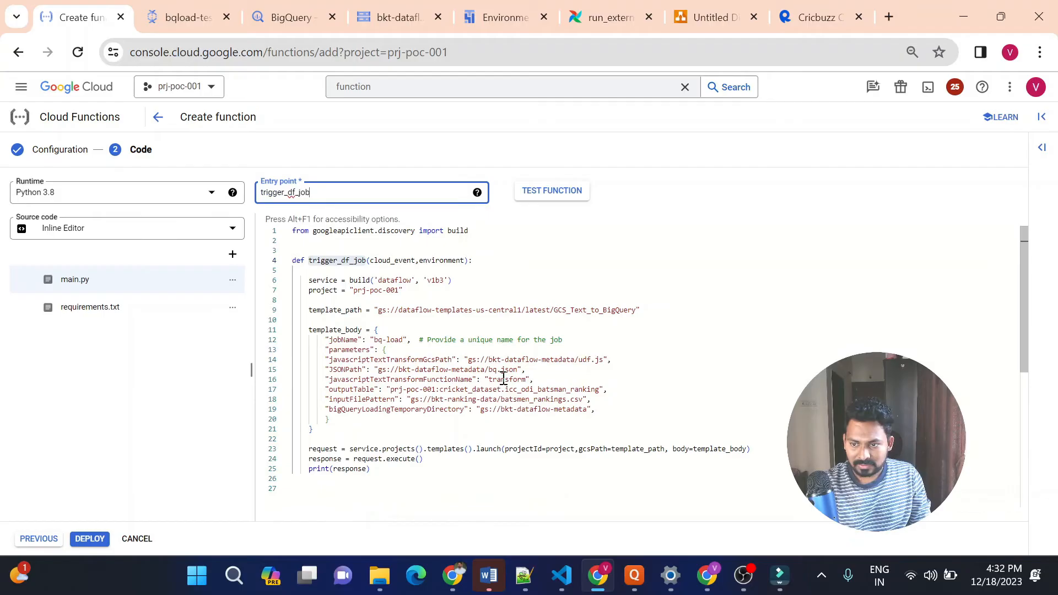
Copy the google-api-python-client line from requirements.txt in VS Code and add it below the comments in the cloud function's requirements.txt
{"action": "left_click", "coordinate": [108, 307]}
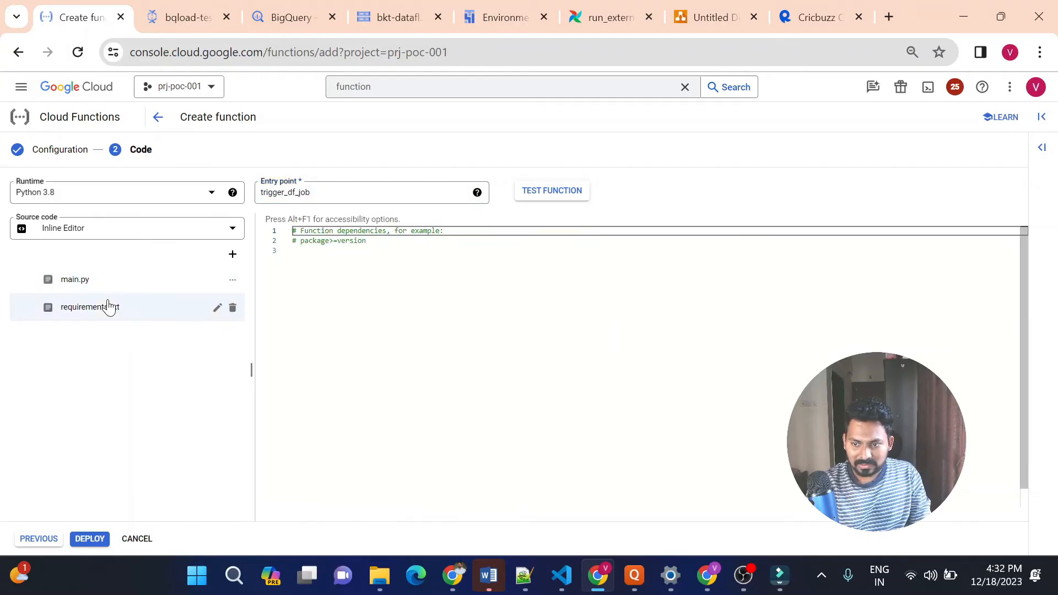
{"action": "key", "text": "alt+Tab"}
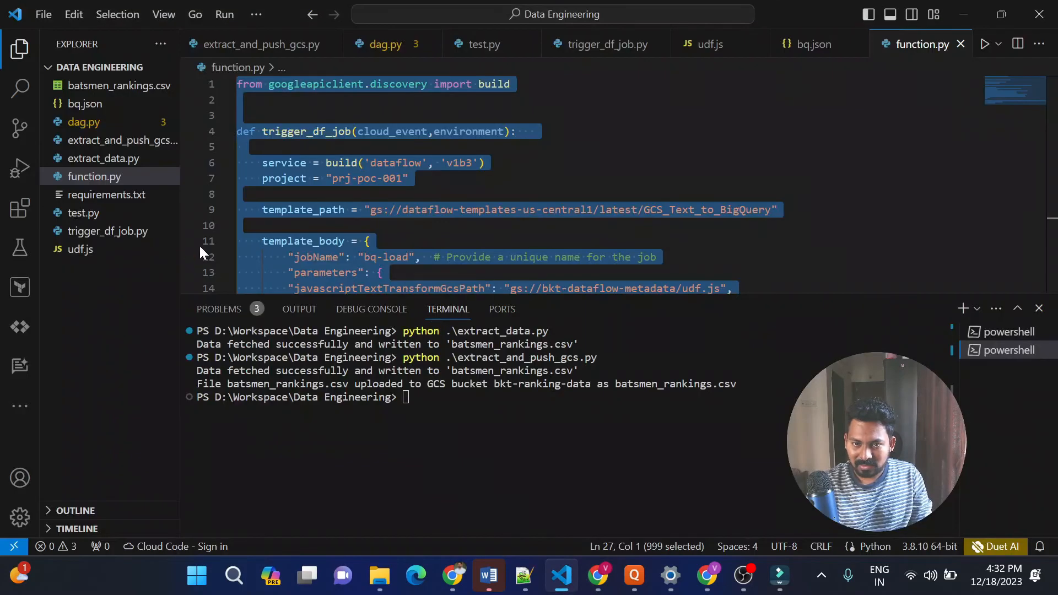
{"action": "left_click", "coordinate": [132, 196]}
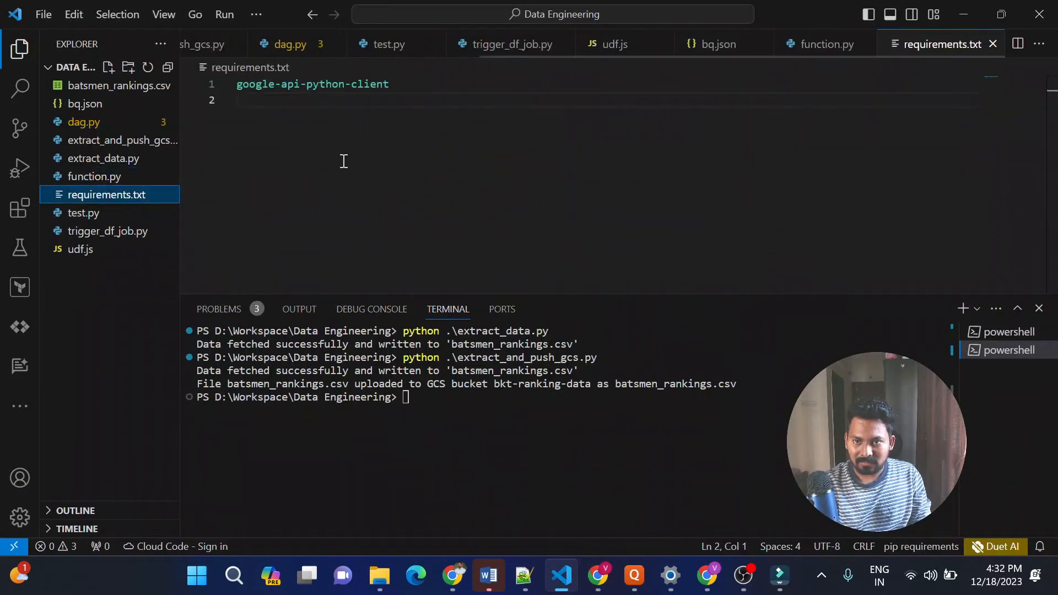
{"action": "triple_click", "coordinate": [343, 85]}
{"action": "key", "text": "ctrl+c"}
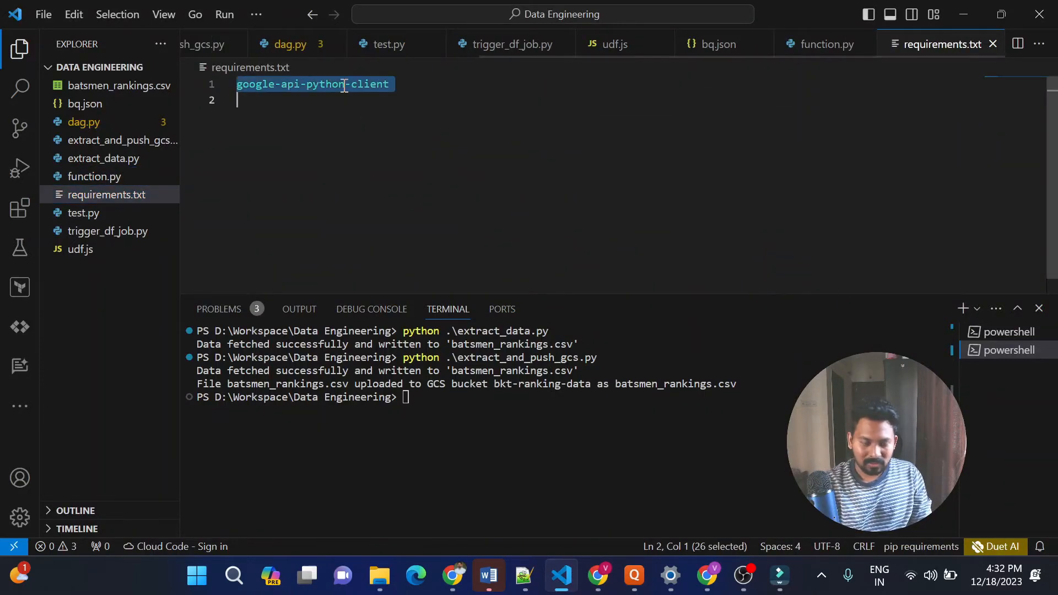
{"action": "key", "text": "alt+Tab"}
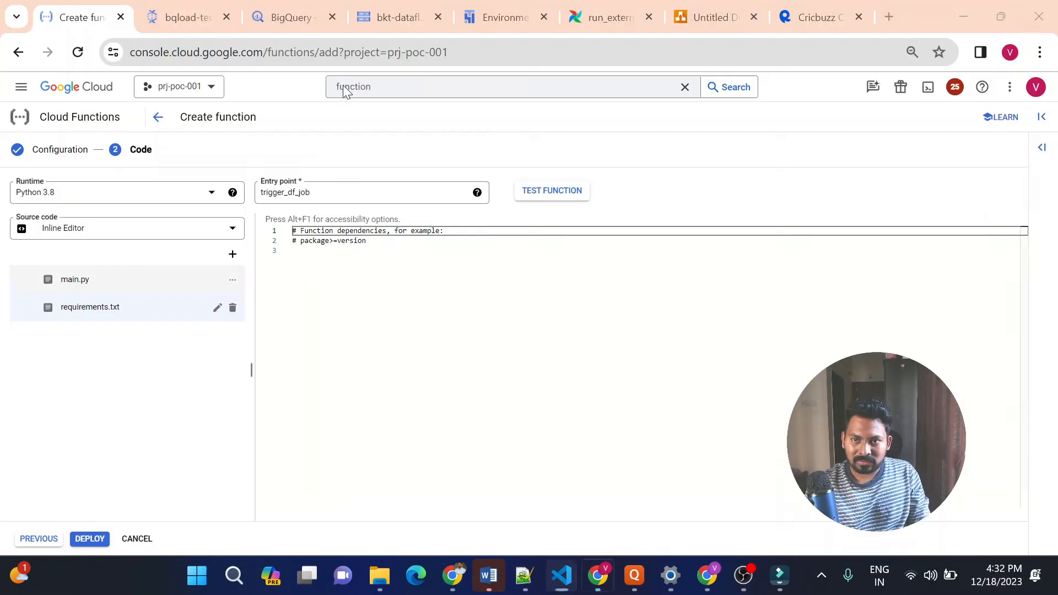
{"action": "left_click", "coordinate": [364, 254]}
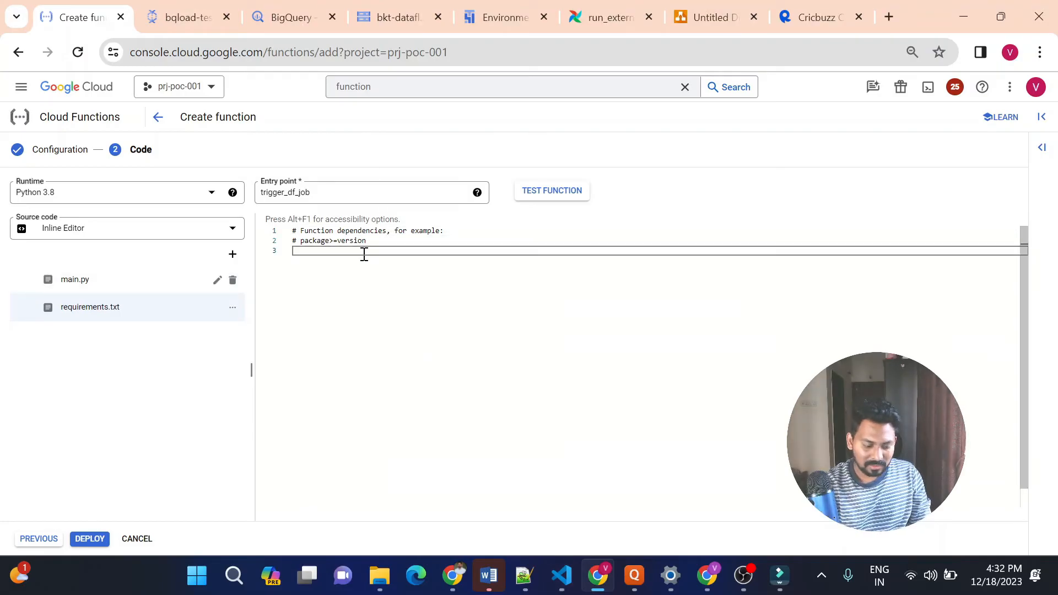
{"action": "key", "text": "ctrl+v"}
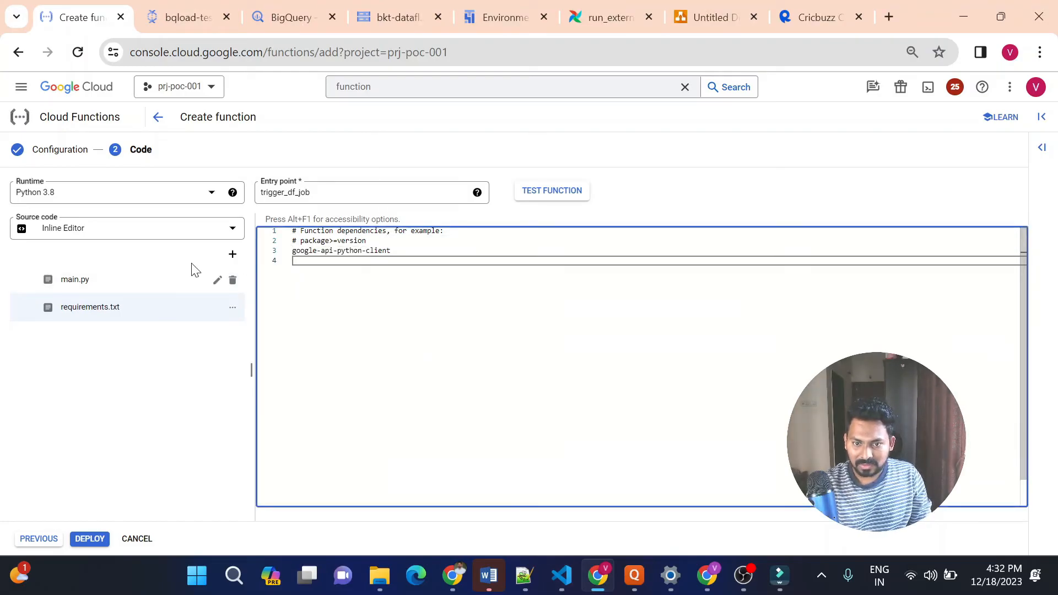
Review main.py in the function's source: the template body, the launch request lines, the Dataflow service build and the template path
{"action": "left_click", "coordinate": [158, 282]}
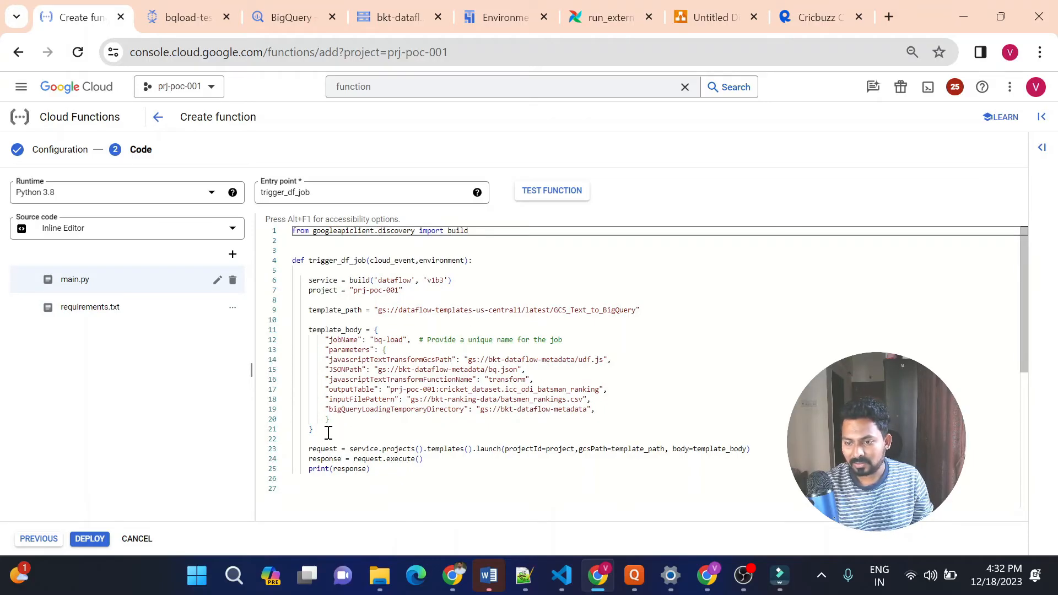
{"action": "left_click_drag", "start_coordinate": [329, 432], "coordinate": [301, 326]}
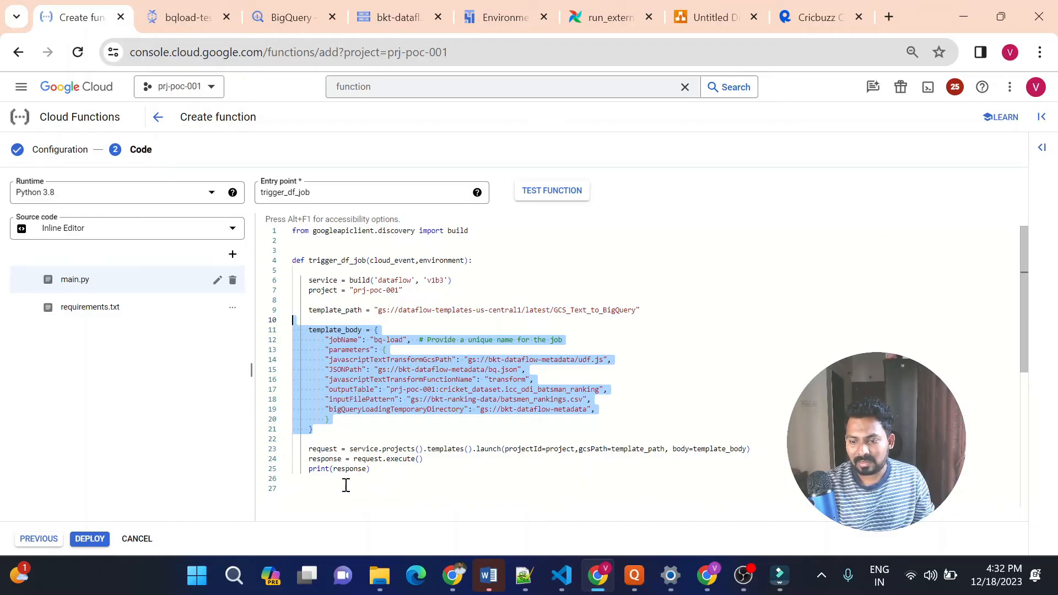
{"action": "left_click_drag", "start_coordinate": [384, 472], "coordinate": [289, 449]}
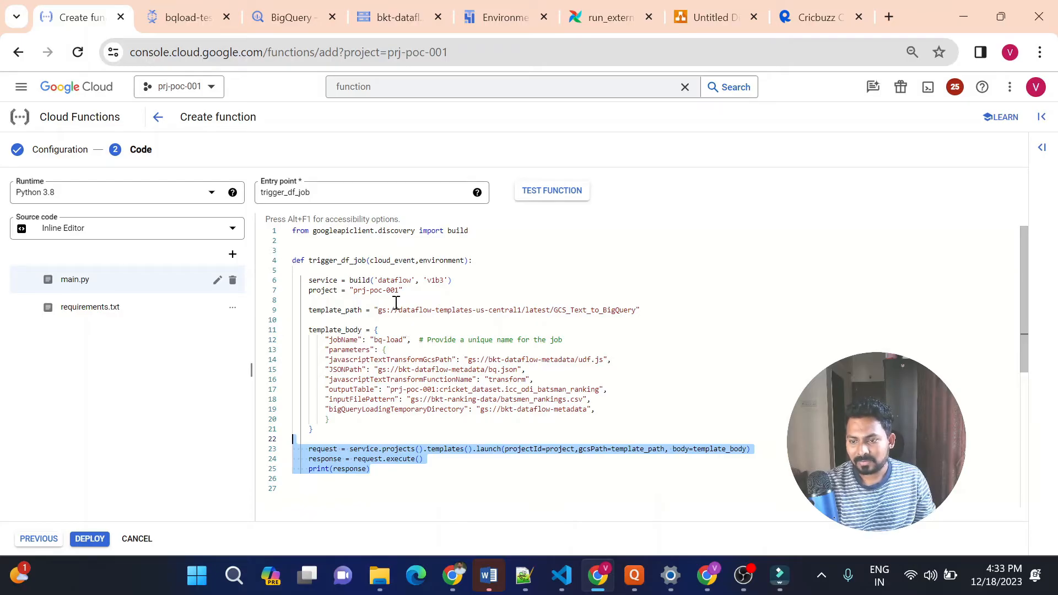
{"action": "triple_click", "coordinate": [376, 280]}
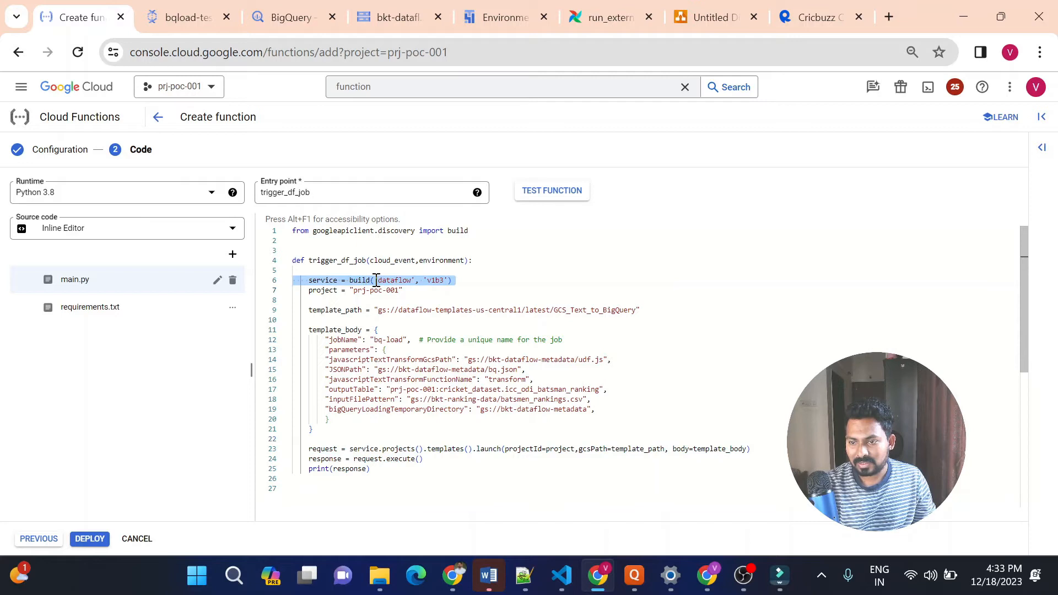
{"action": "left_click", "coordinate": [395, 477]}
{"action": "left_click_drag", "start_coordinate": [395, 478], "coordinate": [304, 440]}
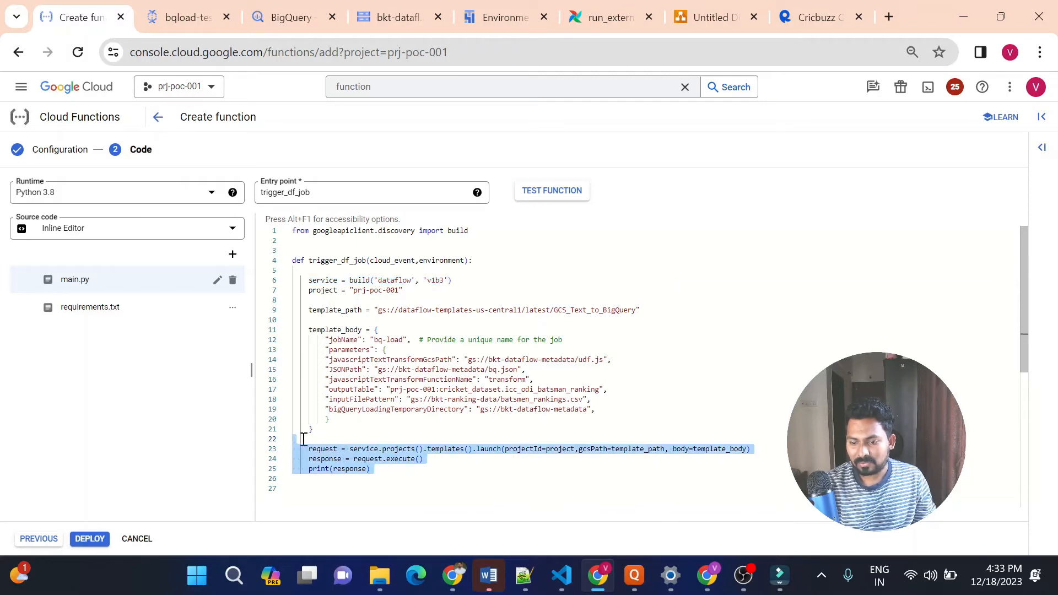
{"action": "left_click", "coordinate": [573, 462]}
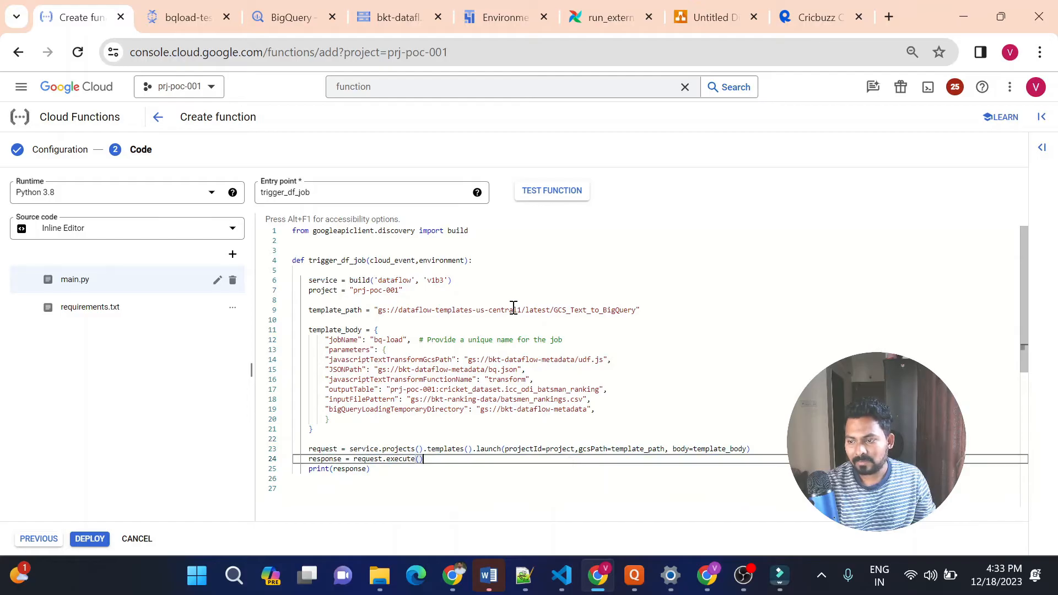
{"action": "left_click_drag", "start_coordinate": [554, 310], "coordinate": [636, 318]}
{"action": "left_click", "coordinate": [634, 359]}
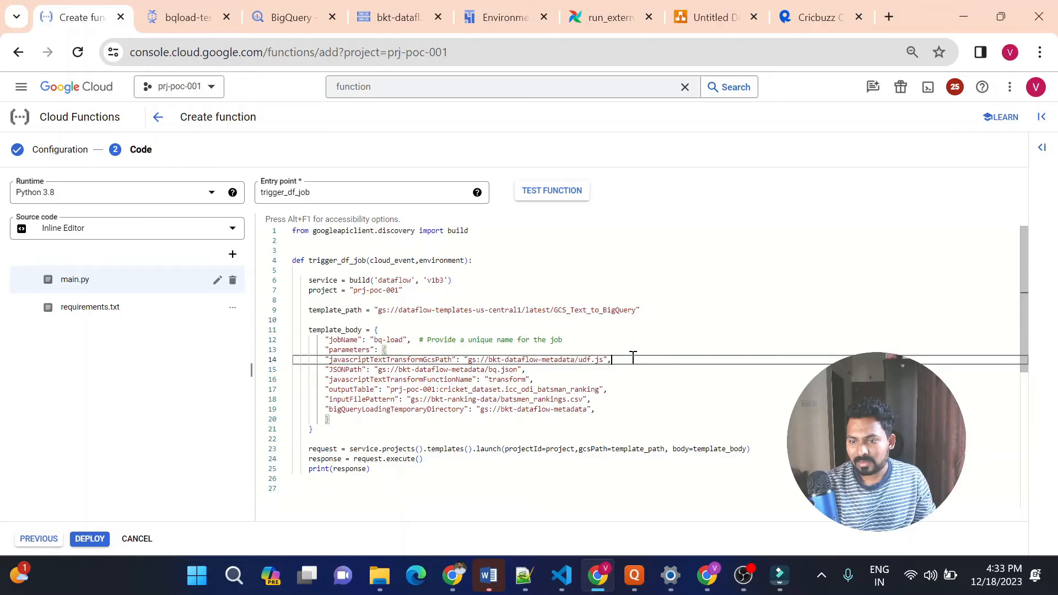
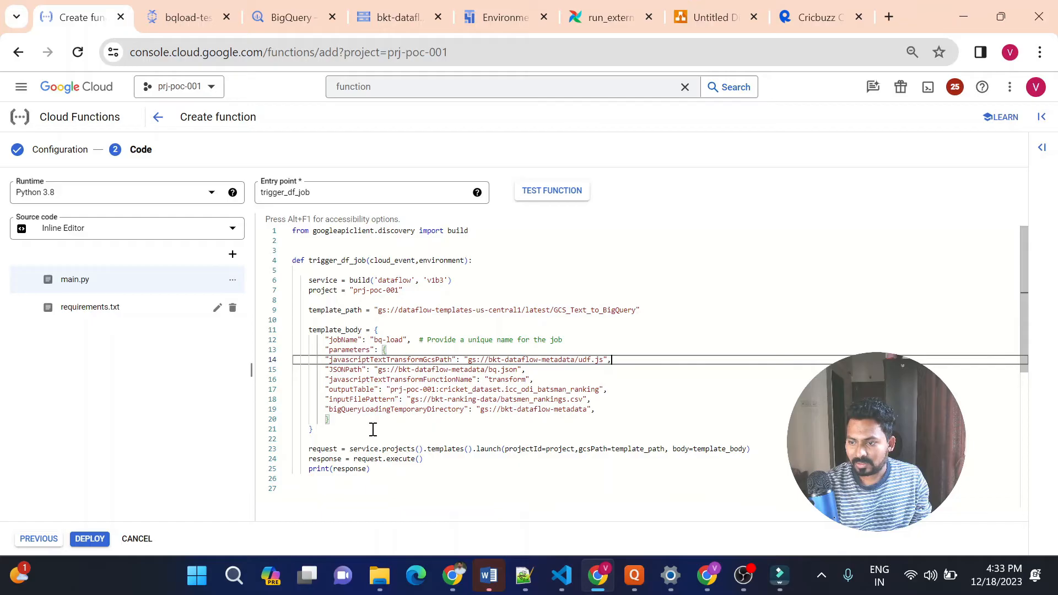
Deploy the cloud function, check the architecture diagram in draw.io meanwhile, and open the testing page of trigger-df-job
{"action": "left_click", "coordinate": [98, 539]}
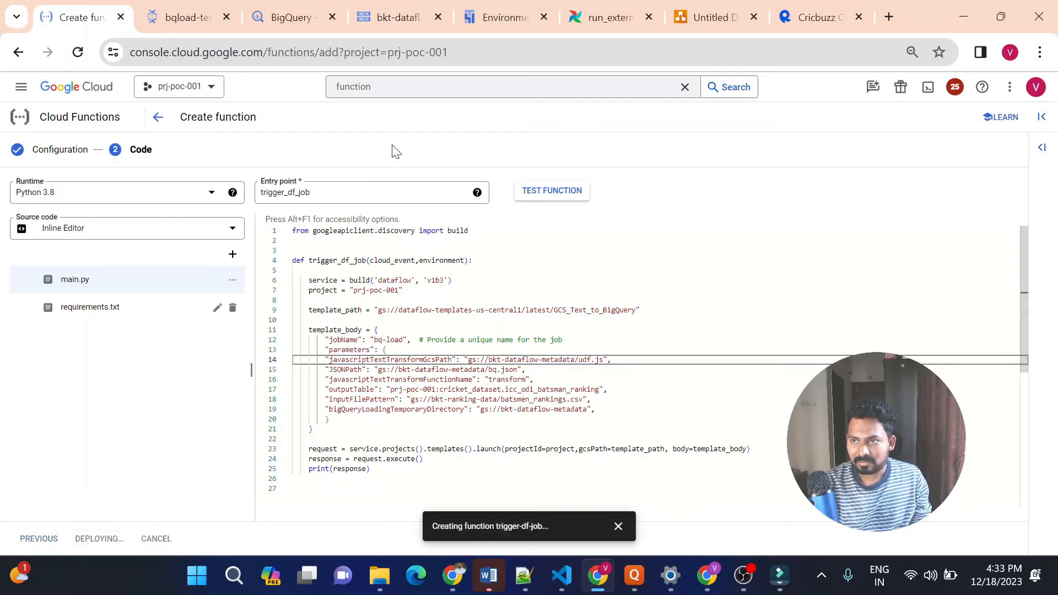
{"action": "left_click", "coordinate": [685, 19]}
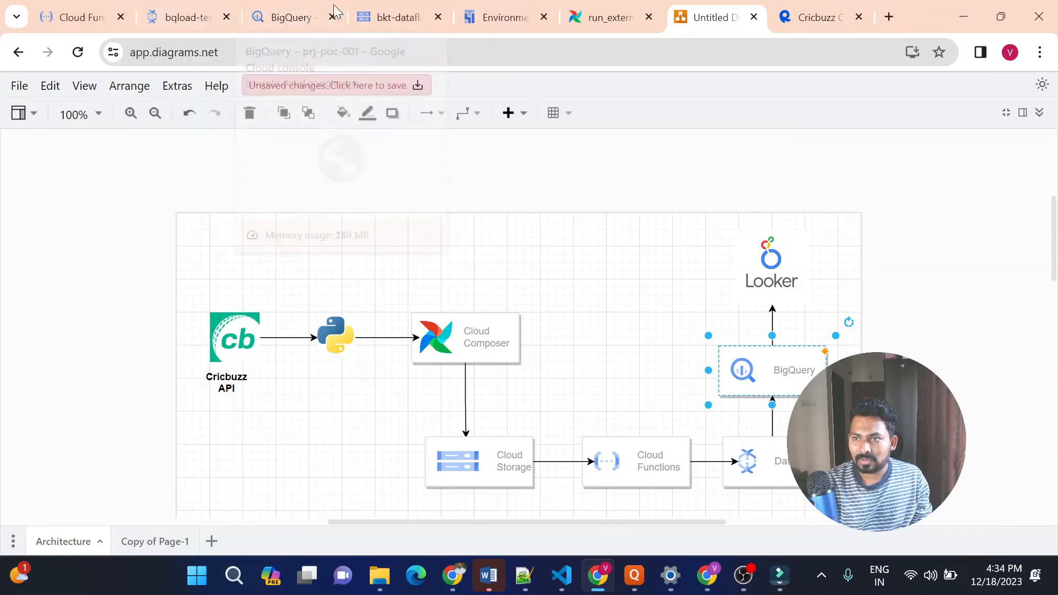
{"action": "left_click", "coordinate": [85, 17]}
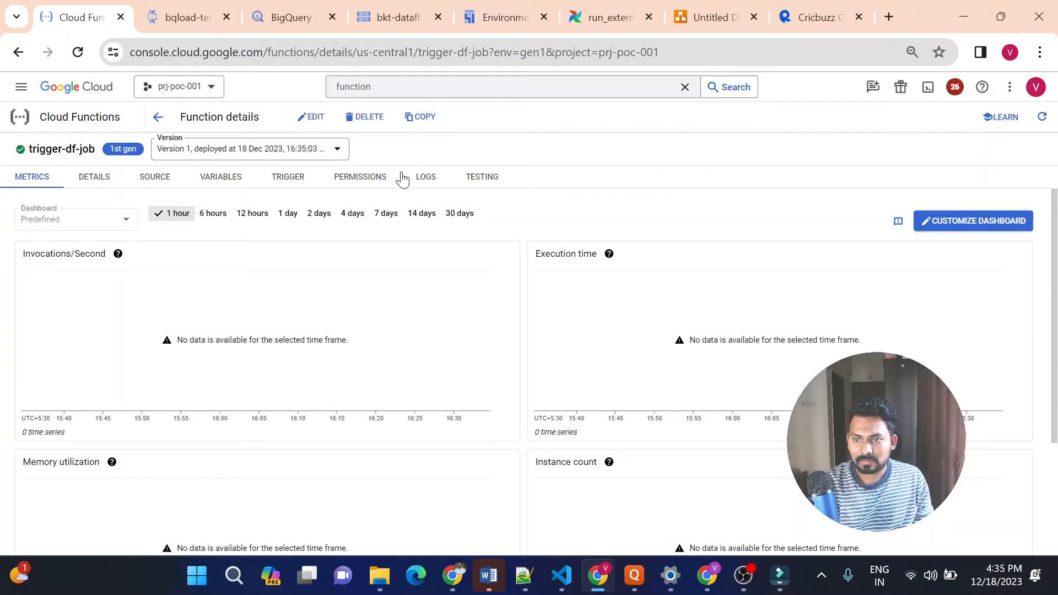
{"action": "left_click", "coordinate": [483, 184]}
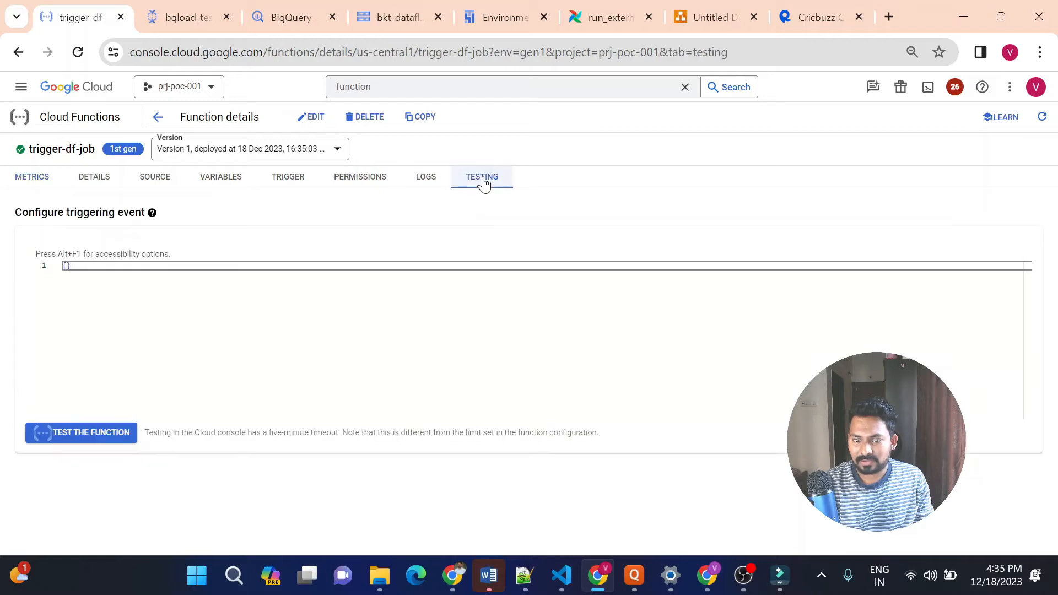
Replace SELECT * with delete in the BigQuery query on the icc_odi_batsman_ranking table
{"action": "left_click", "coordinate": [276, 16]}
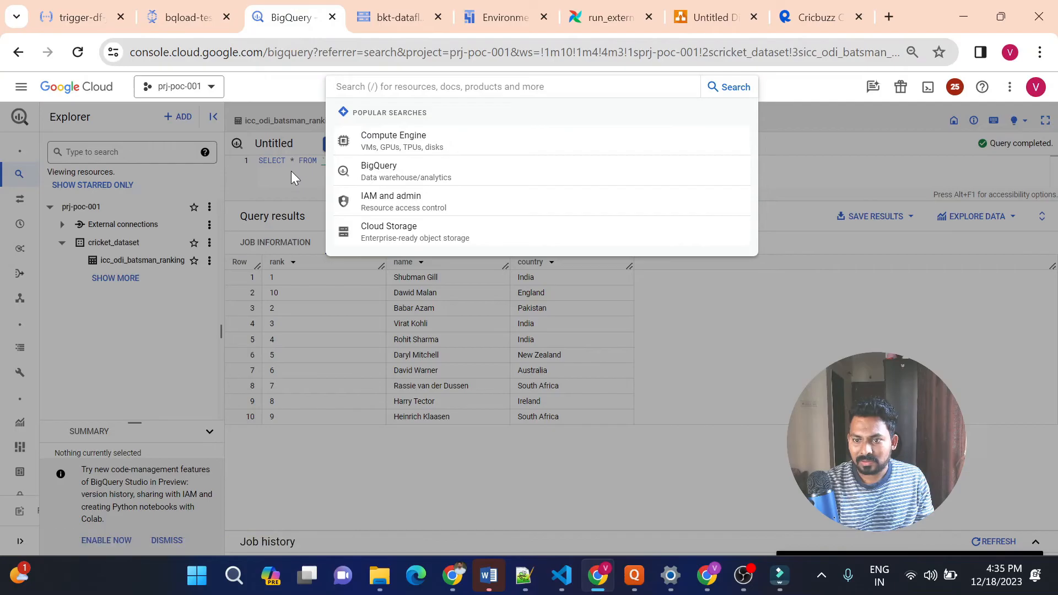
{"action": "left_click", "coordinate": [291, 170]}
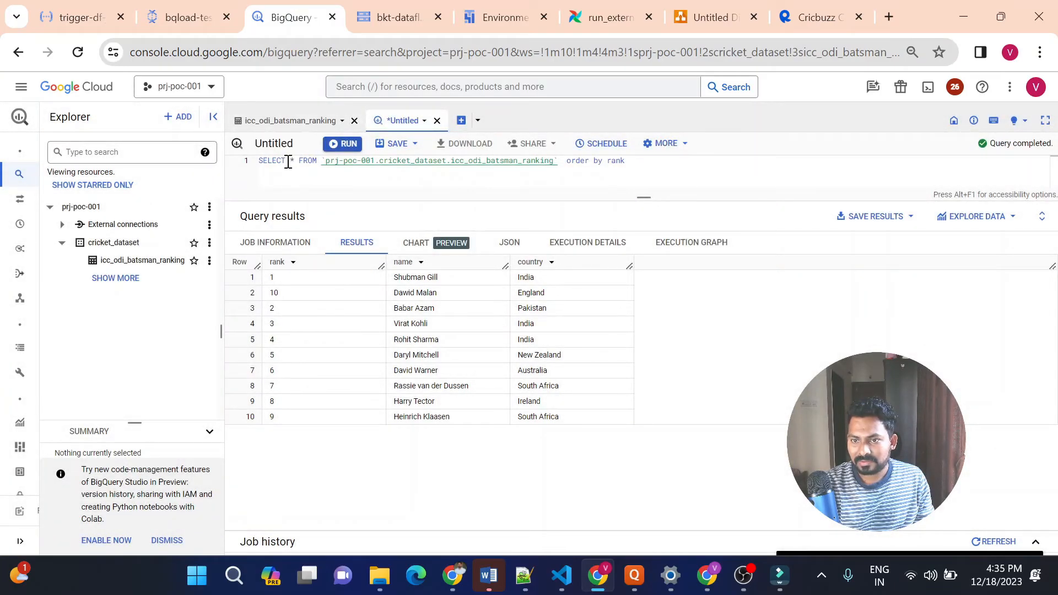
{"action": "left_click", "coordinate": [297, 162]}
{"action": "key", "text": "BackSpace"}
{"action": "key", "text": "BackSpace"}
{"action": "key", "text": "BackSpace"}
{"action": "key", "text": "BackSpace"}
{"action": "key", "text": "BackSpace"}
{"action": "key", "text": "BackSpace"}
{"action": "key", "text": "BackSpace"}
{"action": "key", "text": "BackSpace"}
{"action": "type", "text": "delete"}
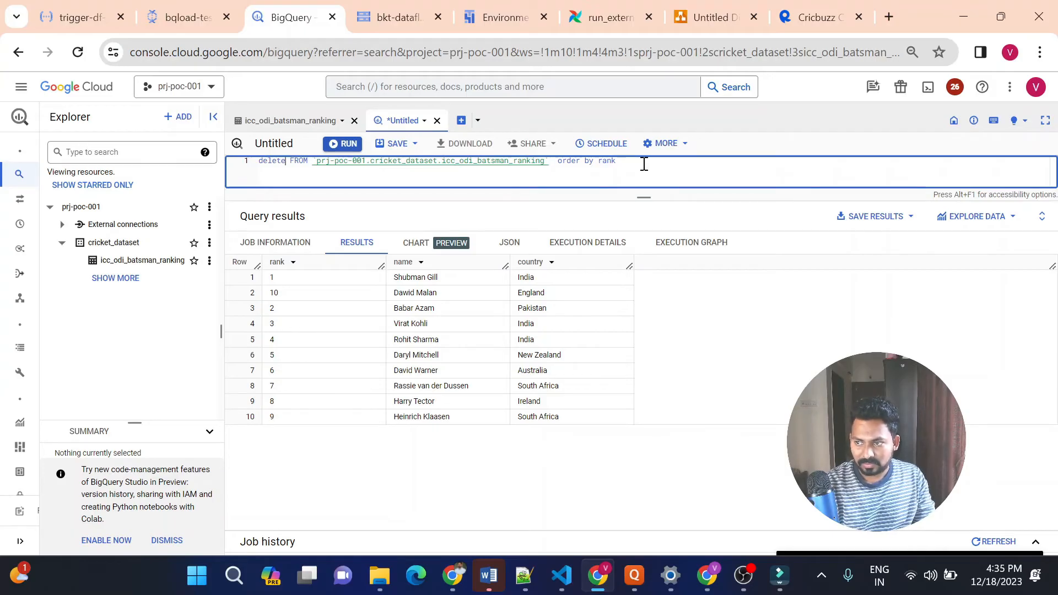
Replace the query's order by rank clause with where 1=1 and run the delete statement
{"action": "left_click", "coordinate": [644, 164]}
{"action": "key", "text": "BackSpace"}
{"action": "key", "text": "BackSpace"}
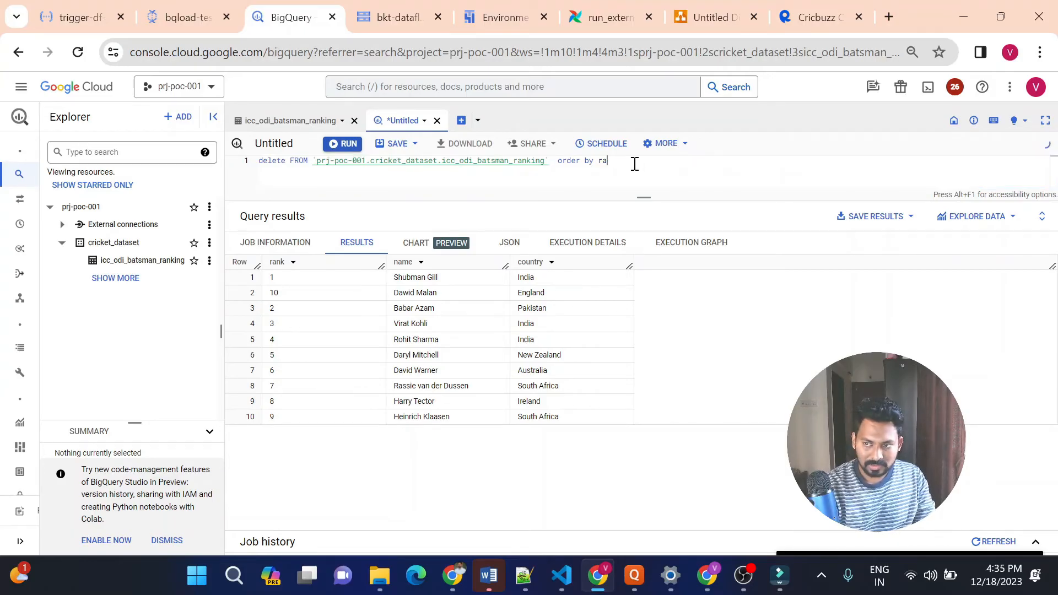
{"action": "key", "text": "BackSpace"}
{"action": "key", "text": "BackSpace"}
{"action": "key", "text": "BackSpace"}
{"action": "key", "text": "BackSpace"}
{"action": "key", "text": "BackSpace"}
{"action": "key", "text": "BackSpace"}
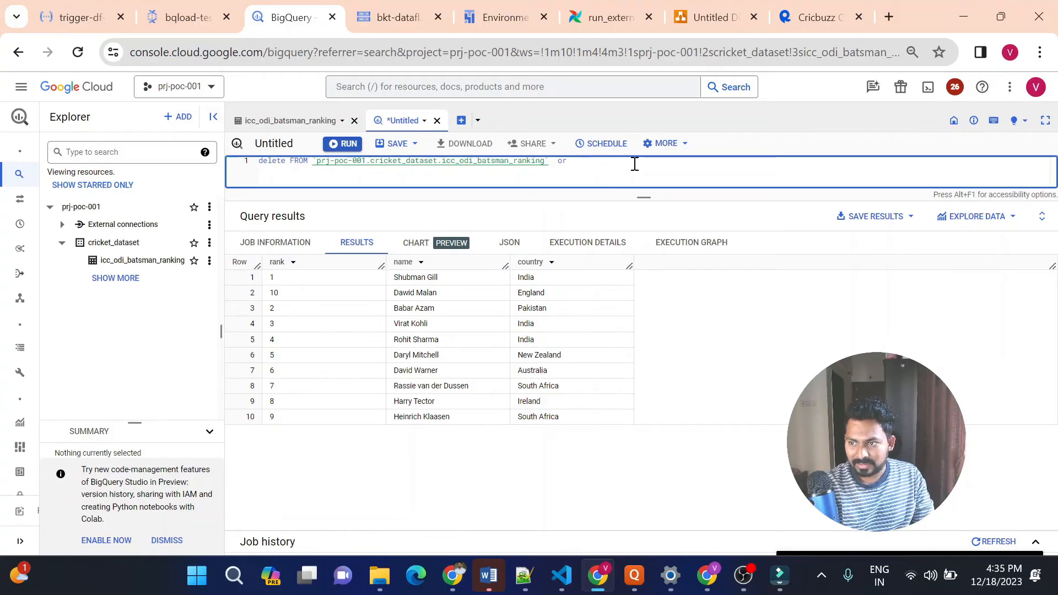
{"action": "key", "text": "BackSpace"}
{"action": "key", "text": "BackSpace"}
{"action": "type", "text": "where 1=1"}
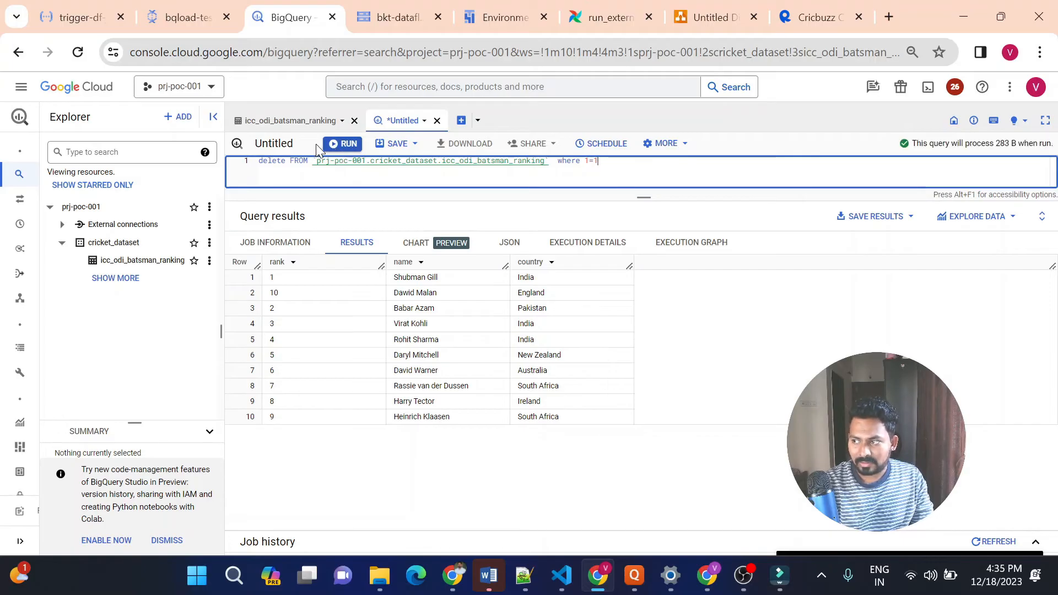
{"action": "left_click", "coordinate": [346, 144]}
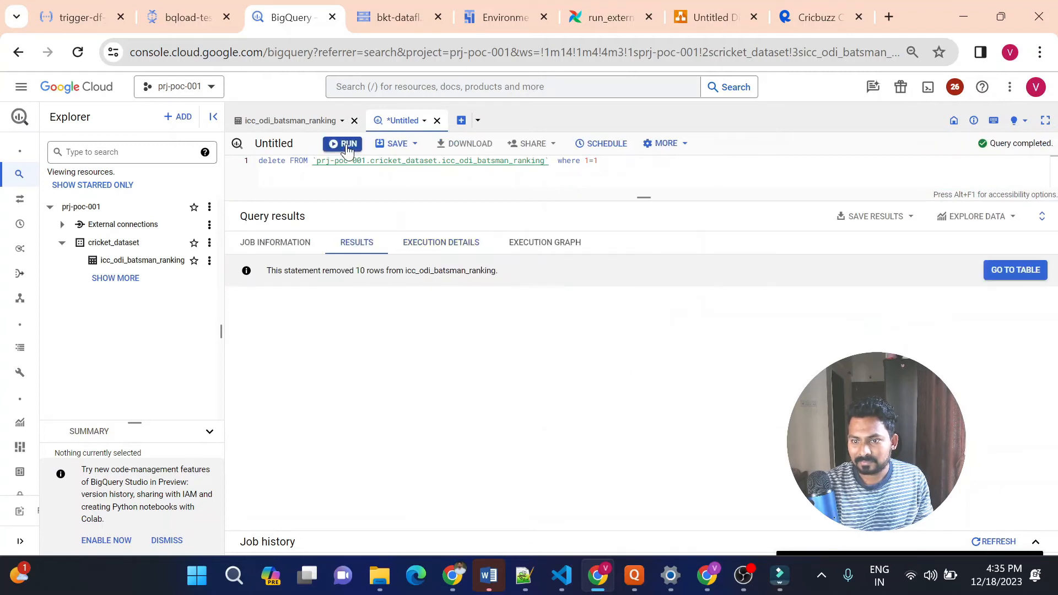
Refresh the data preview of the icc_odi_batsman_ranking table to check its contents after the delete
{"action": "double_click", "coordinate": [317, 271]}
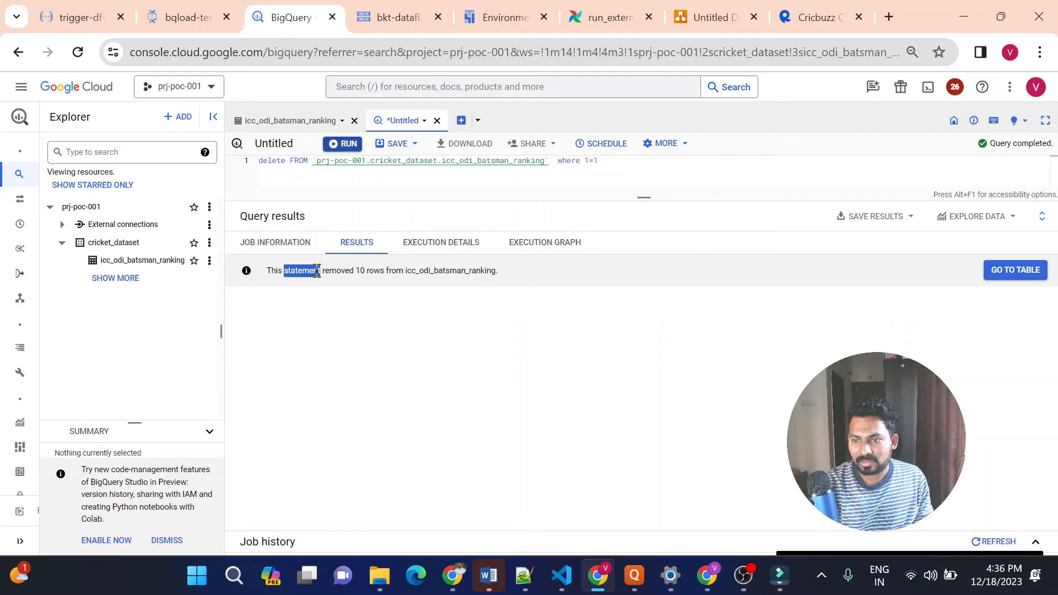
{"action": "left_click", "coordinate": [288, 119]}
{"action": "left_click", "coordinate": [387, 183]}
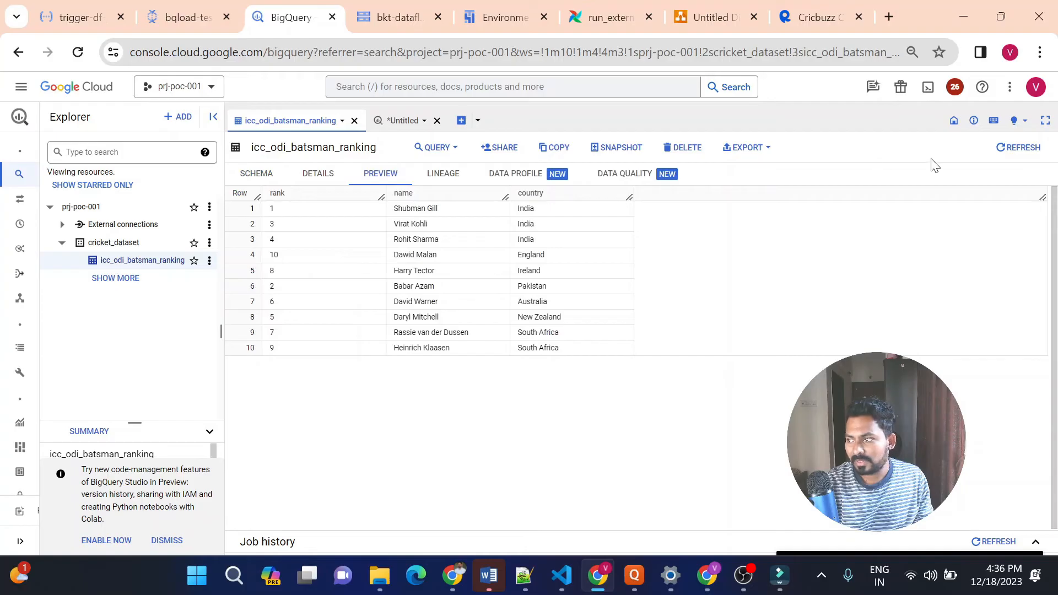
{"action": "left_click", "coordinate": [1000, 160]}
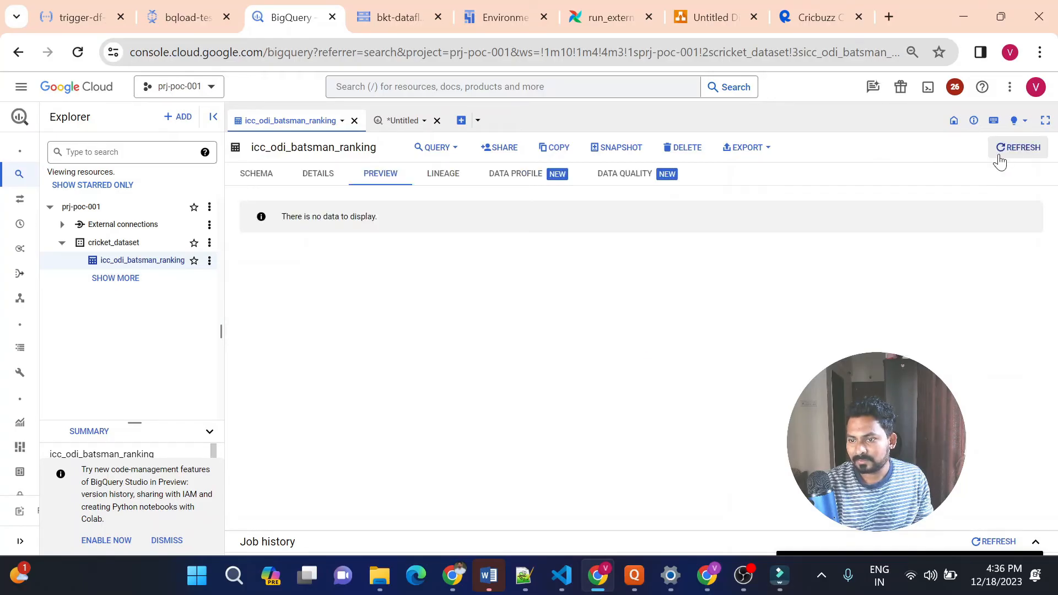
Delete batsmen_rankings.csv from the bkt-ranking-data bucket in Cloud Storage
{"action": "left_click", "coordinate": [368, 17]}
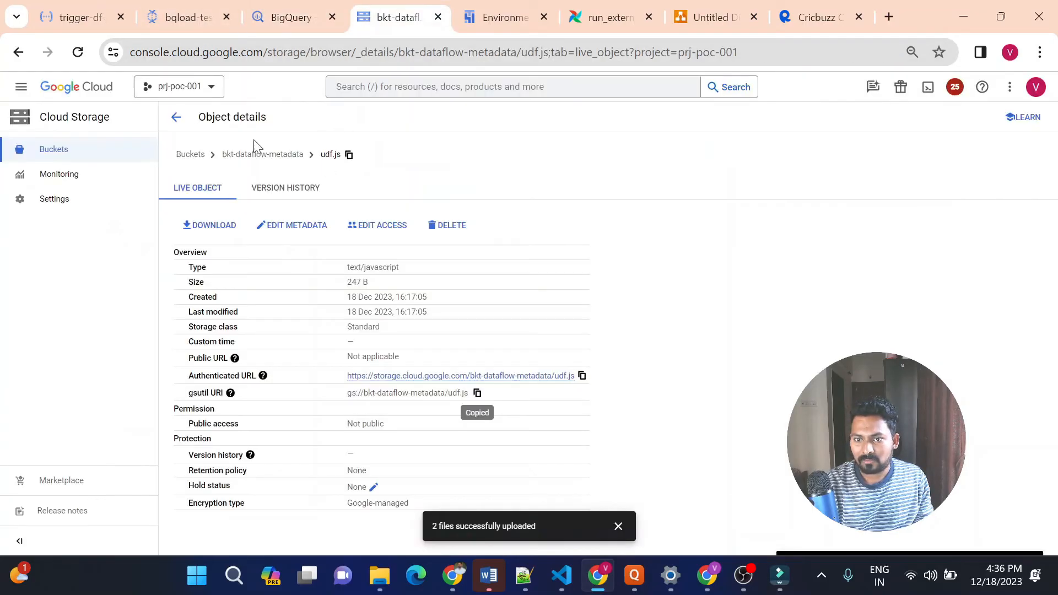
{"action": "left_click", "coordinate": [194, 156]}
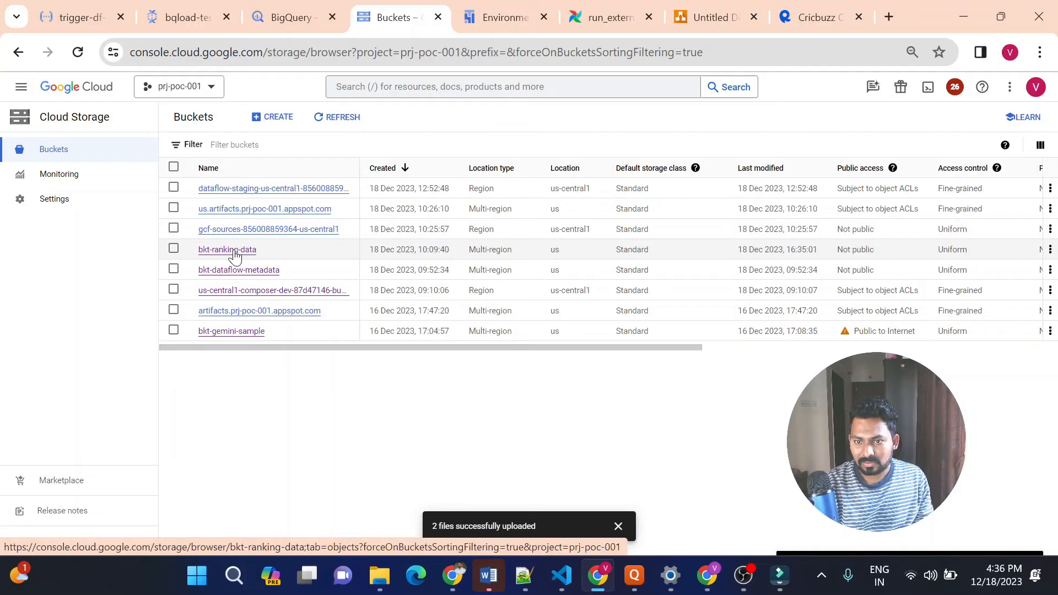
{"action": "left_click", "coordinate": [236, 251]}
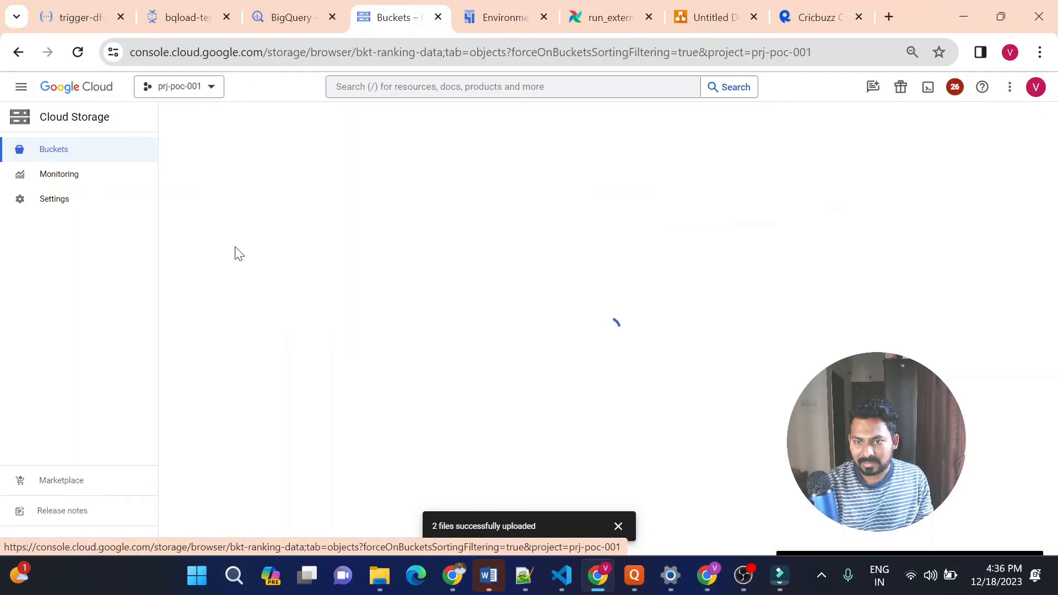
{"action": "left_click", "coordinate": [176, 349]}
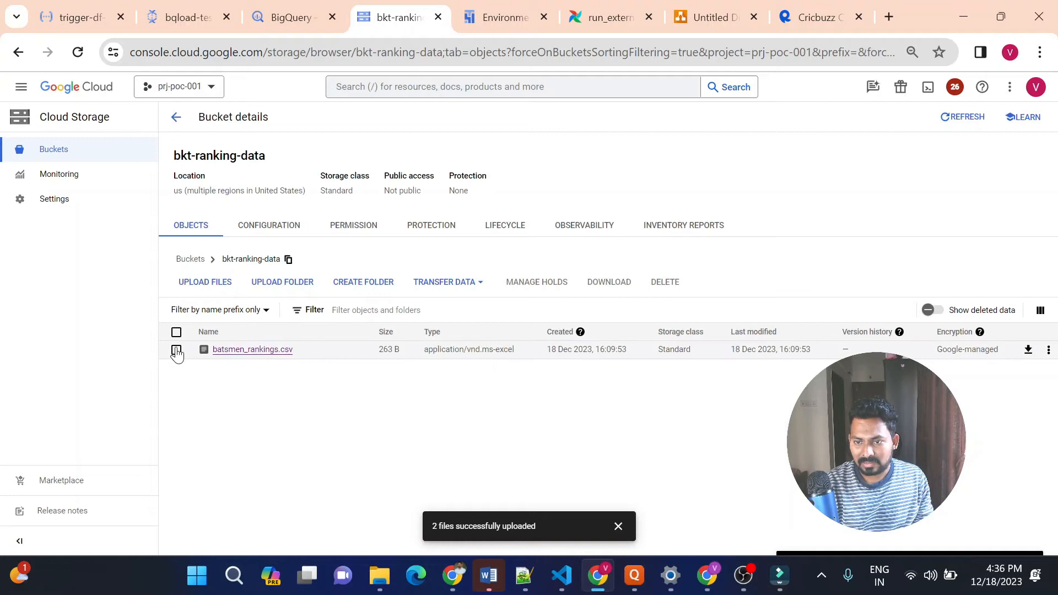
{"action": "left_click", "coordinate": [665, 282]}
{"action": "left_click", "coordinate": [760, 379]}
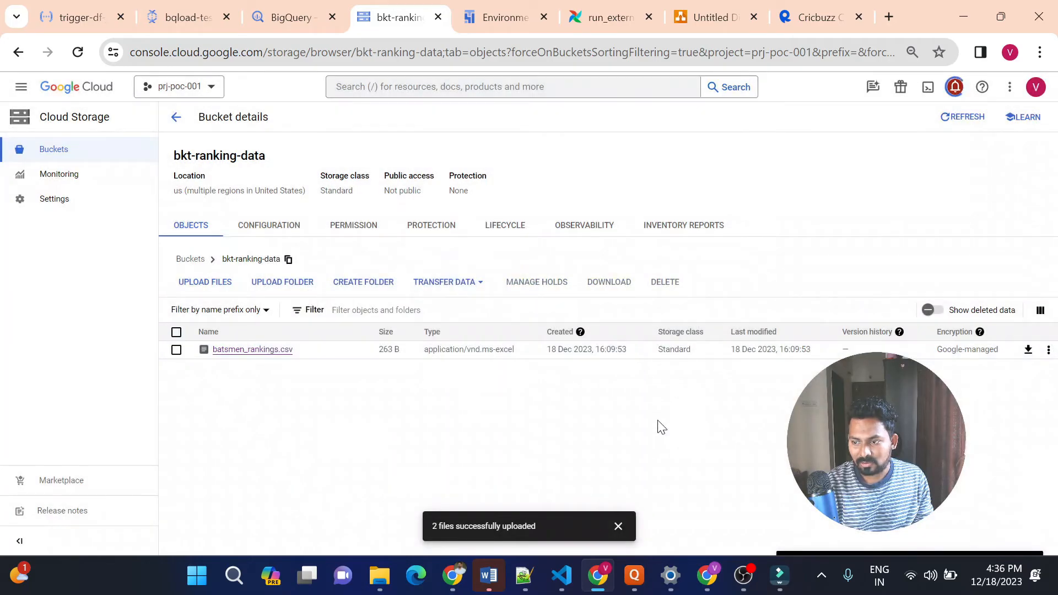
Dismiss the manual file upload and rerun python .\extract_and_push_gcs.py in the VS Code terminal
{"action": "left_click", "coordinate": [215, 284]}
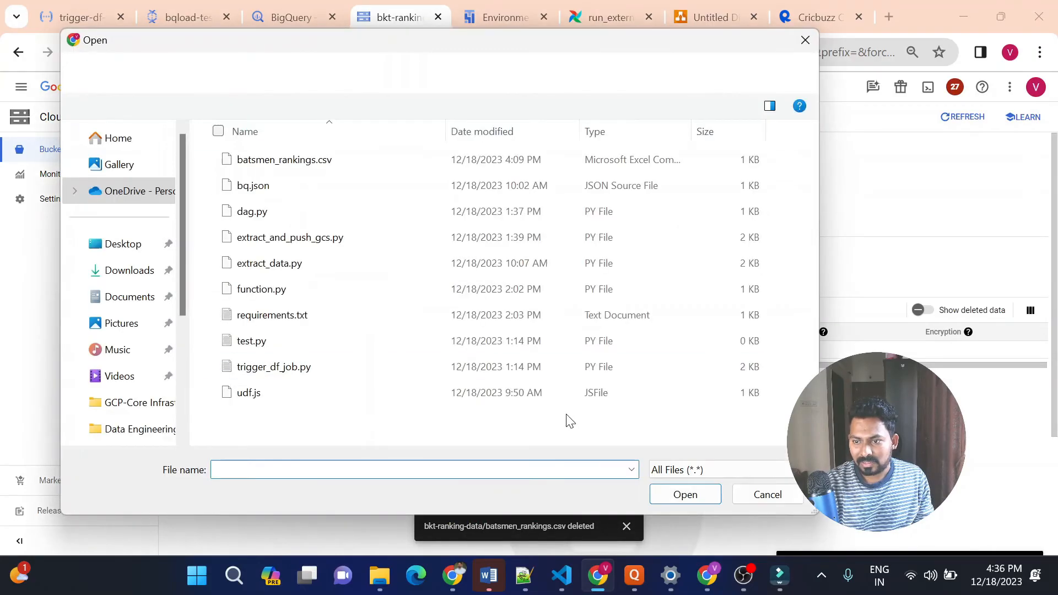
{"action": "left_click", "coordinate": [754, 500]}
{"action": "left_click", "coordinate": [563, 578]}
{"action": "left_click", "coordinate": [544, 433]}
{"action": "key", "text": "Up"}
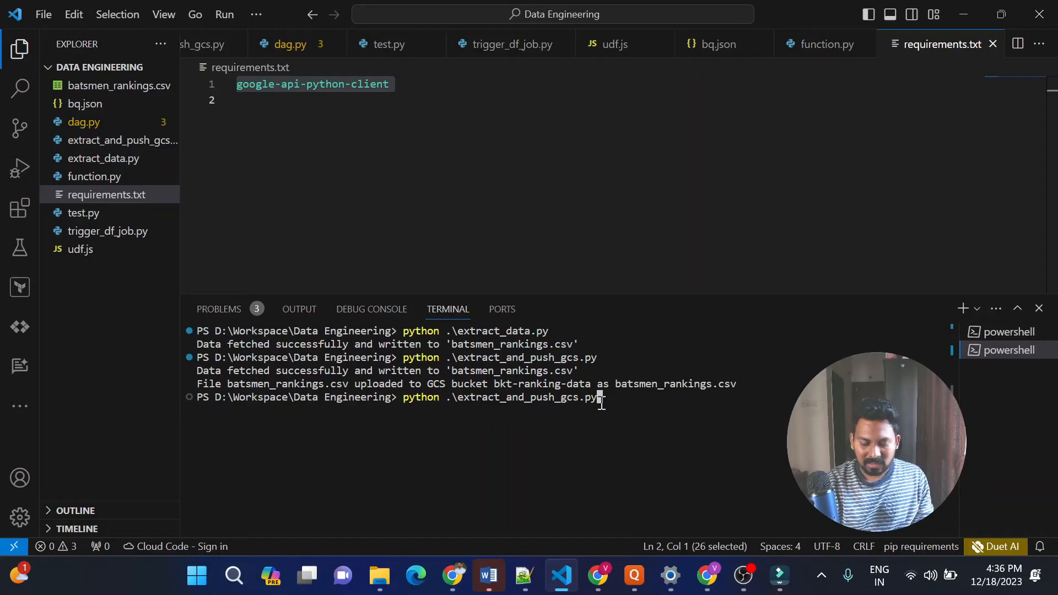
{"action": "key", "text": "Return"}
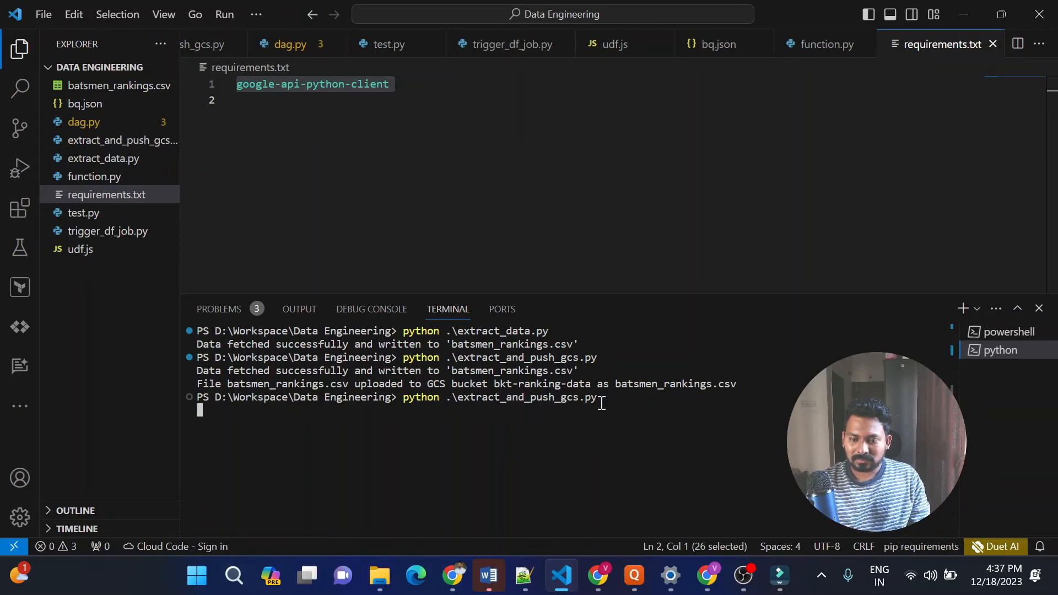
Refresh the bkt-ranking-data object list and check the script's terminal output to verify the upload of batsmen_rankings.csv
{"action": "key", "text": "alt+Tab"}
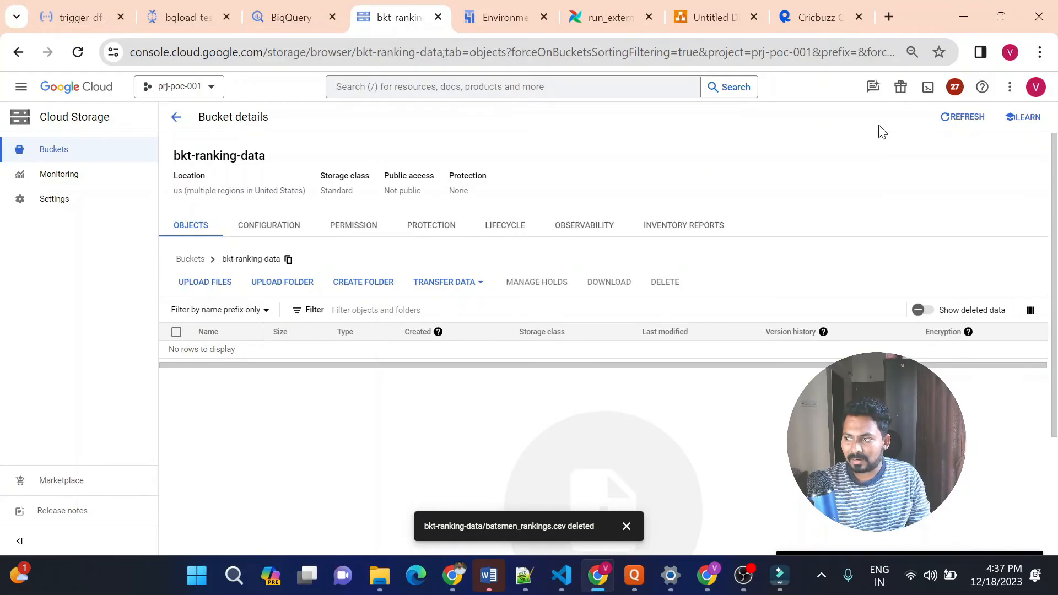
{"action": "left_click", "coordinate": [946, 122]}
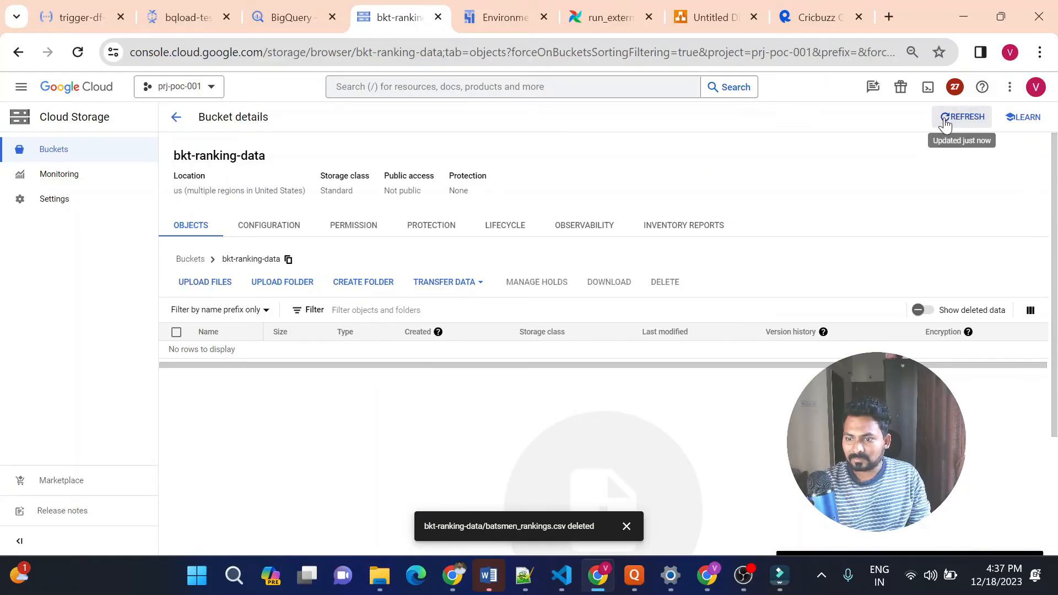
{"action": "left_click", "coordinate": [945, 120]}
{"action": "left_click", "coordinate": [945, 120]}
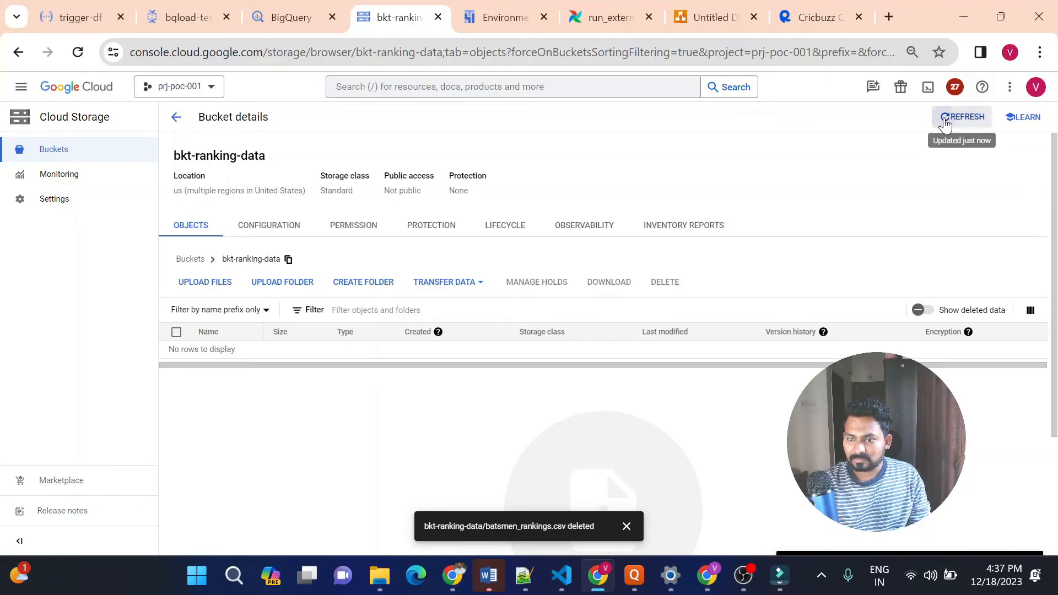
{"action": "left_click", "coordinate": [946, 123]}
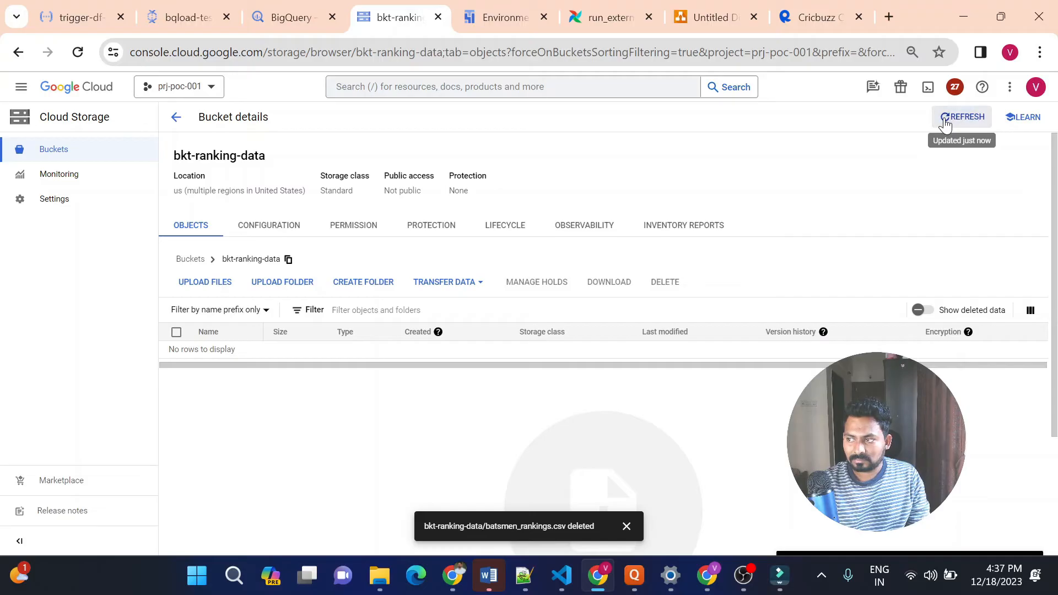
{"action": "key", "text": "alt+Tab"}
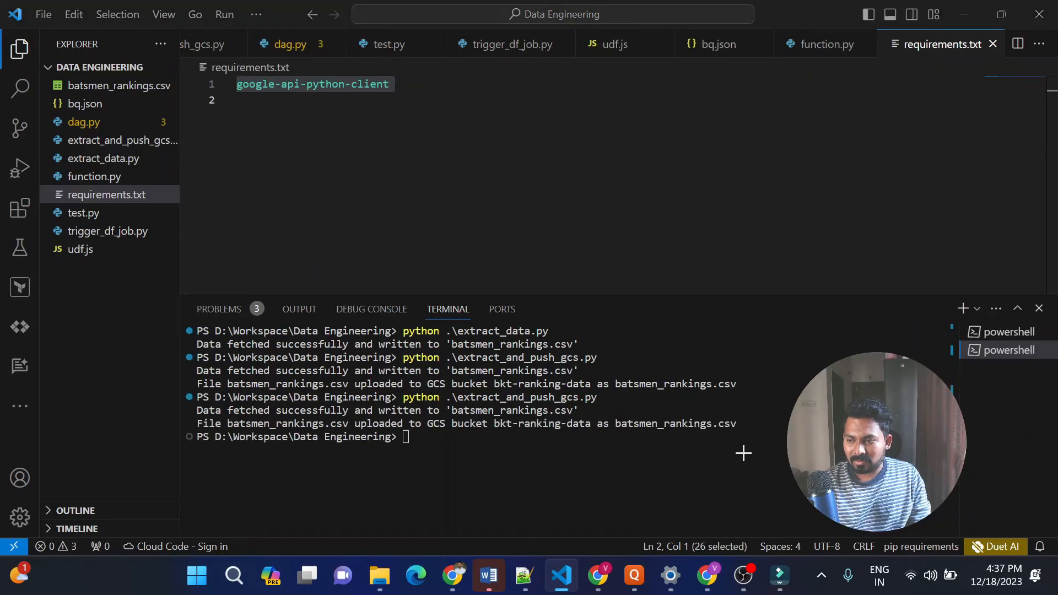
{"action": "key", "text": "alt+Tab"}
{"action": "left_click", "coordinate": [957, 121]}
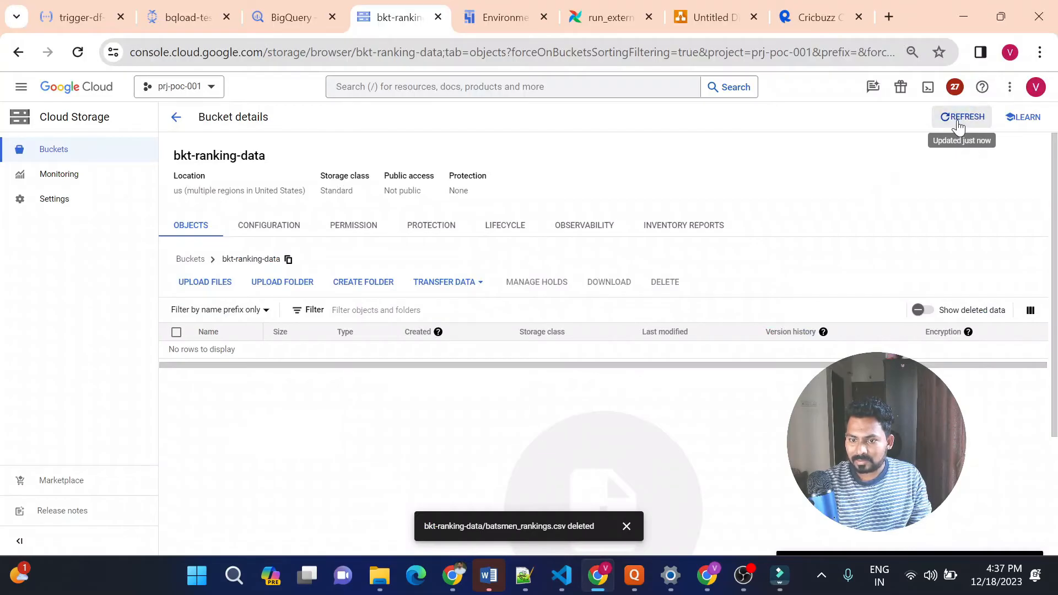
{"action": "left_click", "coordinate": [959, 125]}
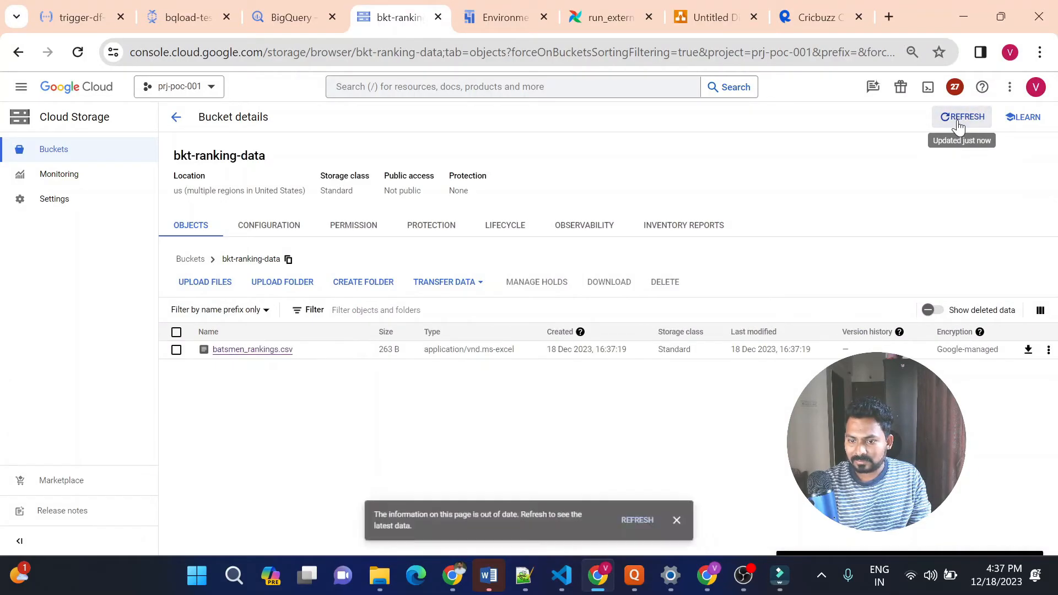
Open the logs of the trigger-df-job function and refresh them to check for its execution
{"action": "left_click", "coordinate": [81, 17]}
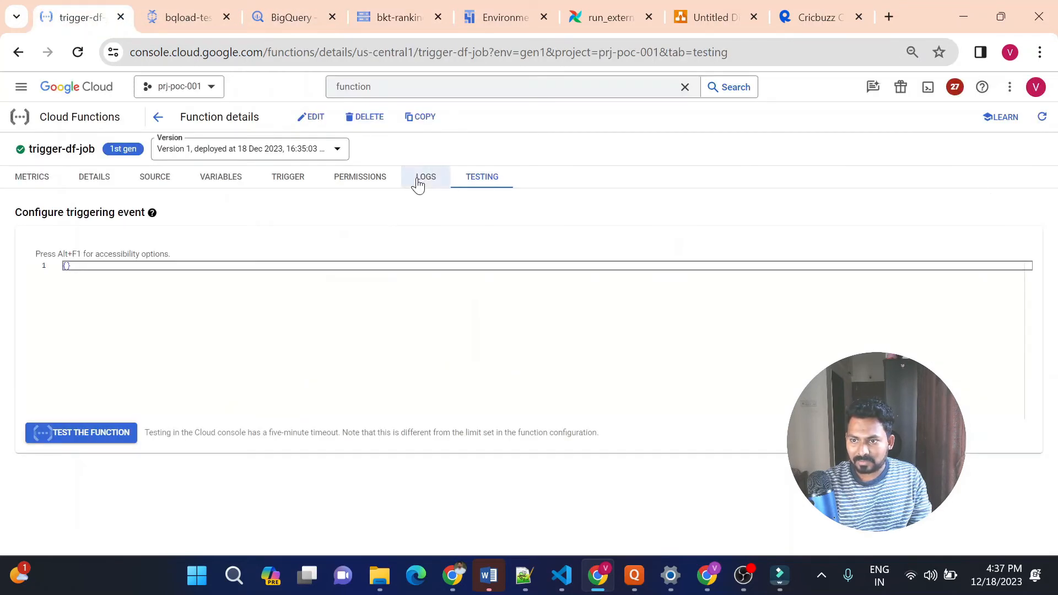
{"action": "left_click", "coordinate": [420, 177]}
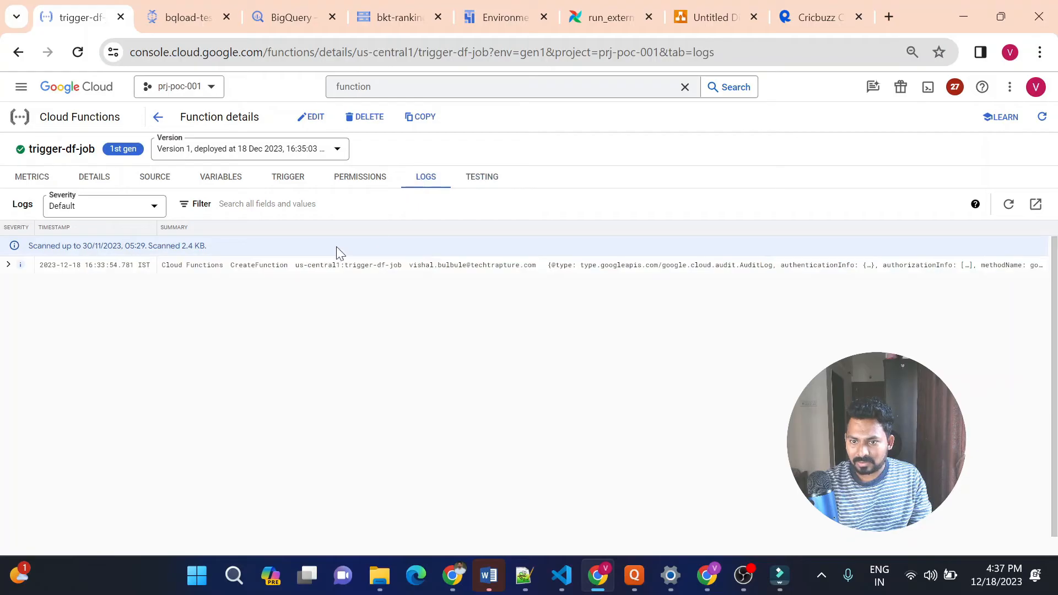
{"action": "left_click", "coordinate": [975, 204]}
{"action": "left_click", "coordinate": [1003, 210]}
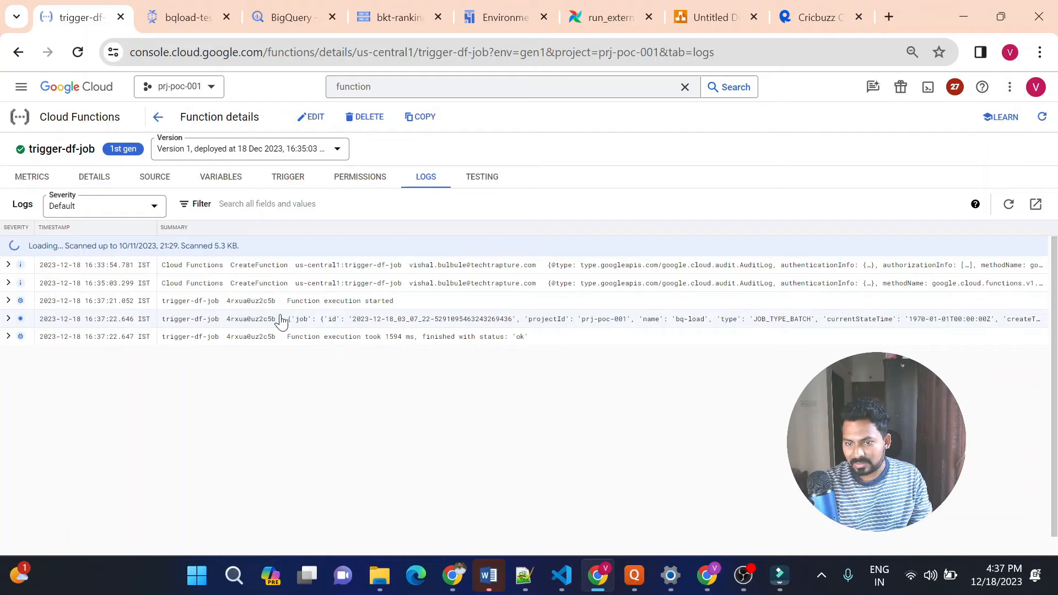
Open the newest bq-load job from the Dataflow jobs list
{"action": "left_click", "coordinate": [187, 22]}
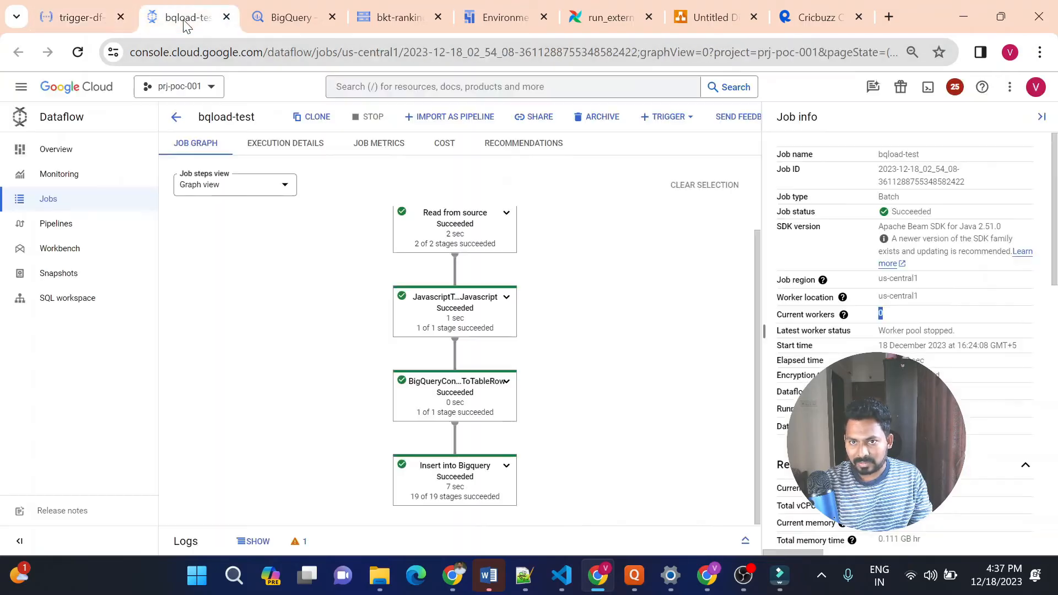
{"action": "left_click", "coordinate": [68, 199]}
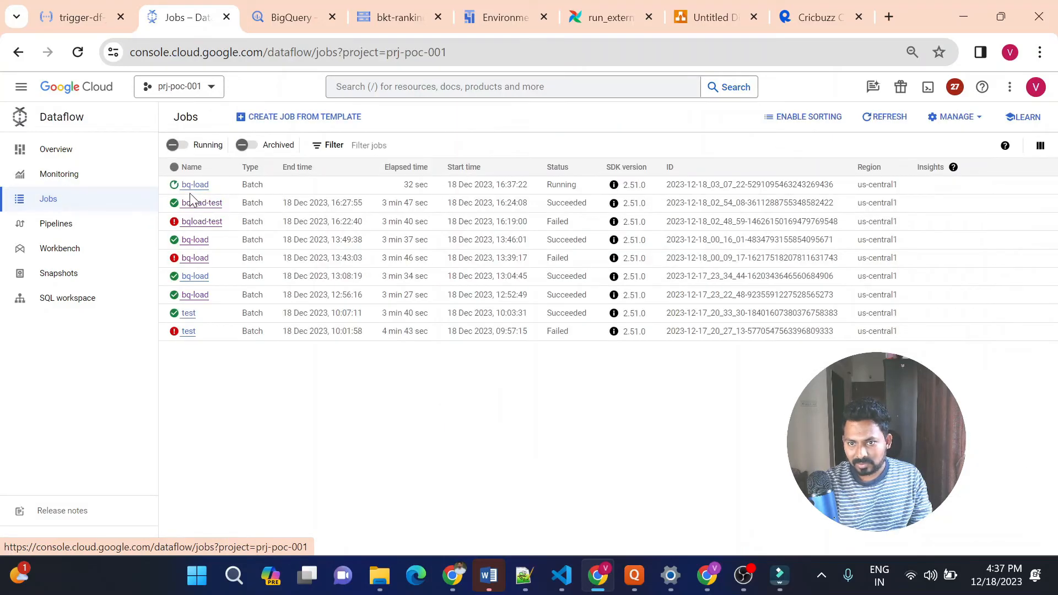
{"action": "left_click", "coordinate": [197, 187]}
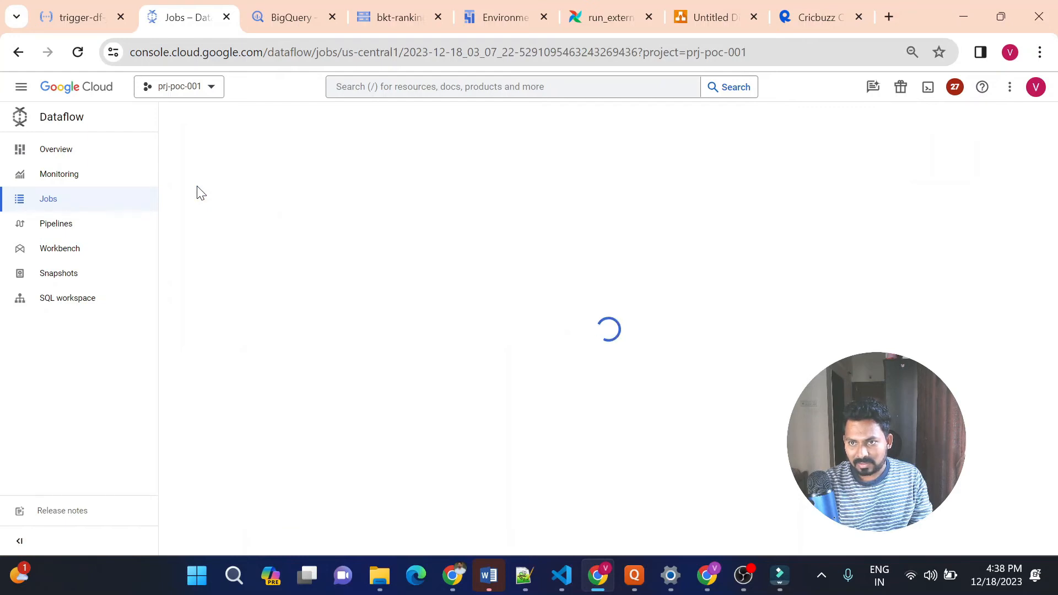
Check the bq-load job's graph progress and refresh the icc_odi_batsman_ranking table preview in BigQuery
{"action": "left_click", "coordinate": [282, 20]}
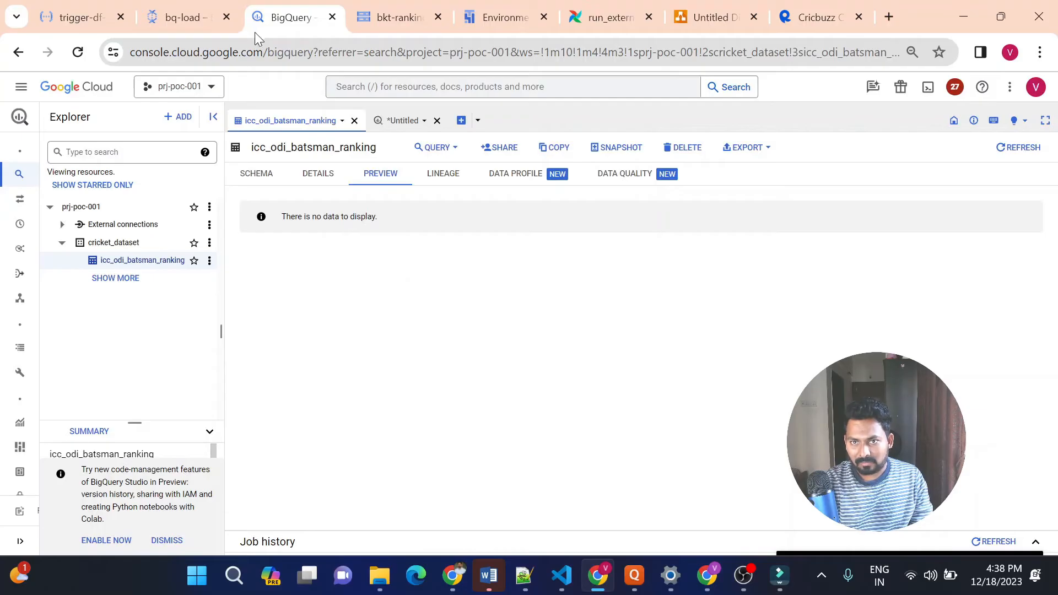
{"action": "left_click", "coordinate": [168, 18]}
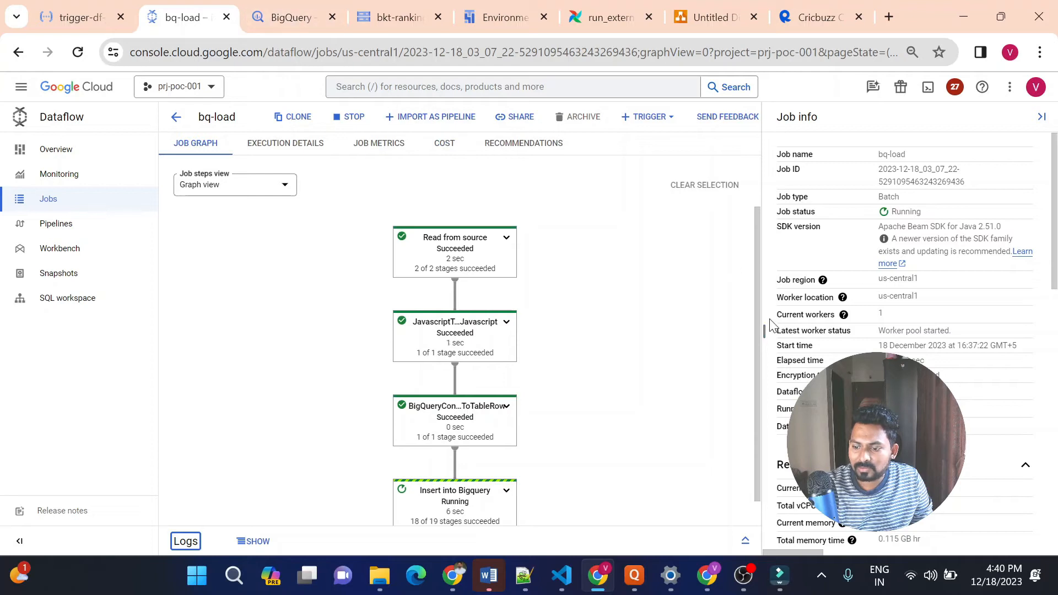
{"action": "left_click_drag", "start_coordinate": [760, 316], "coordinate": [762, 338]}
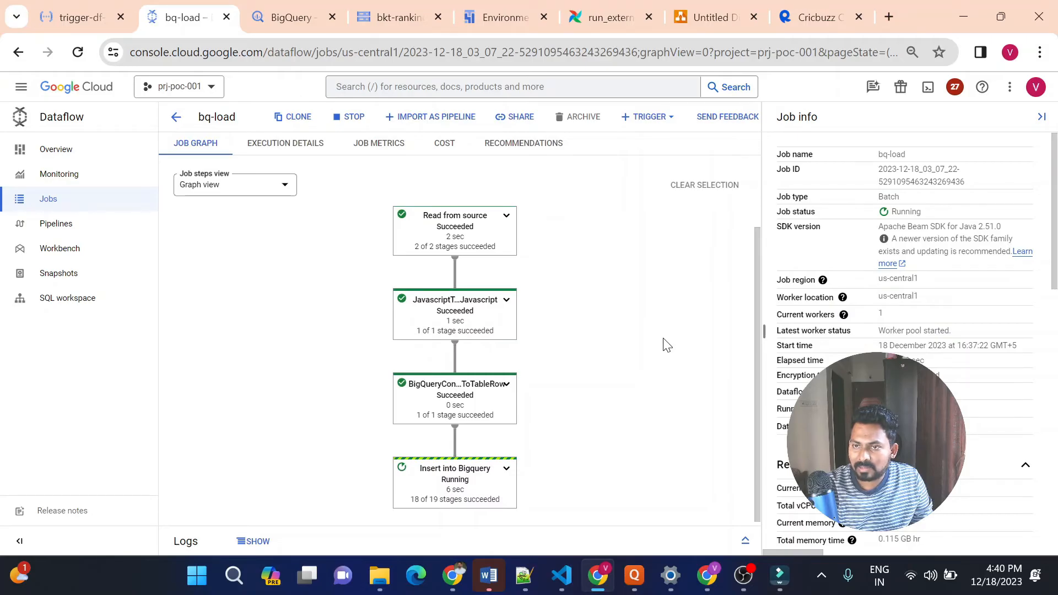
{"action": "left_click", "coordinate": [278, 20]}
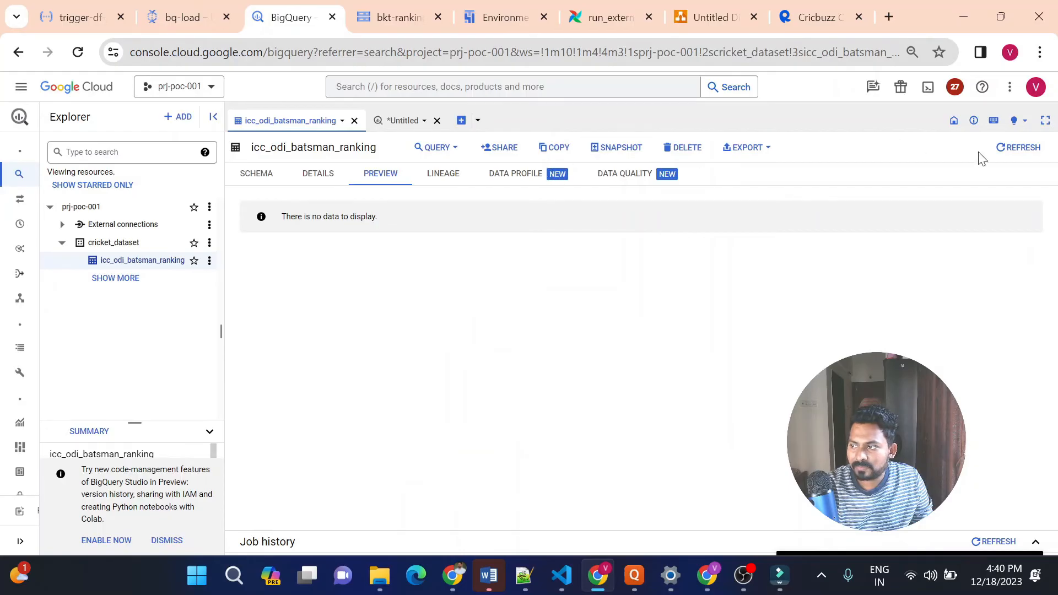
{"action": "left_click", "coordinate": [1004, 156]}
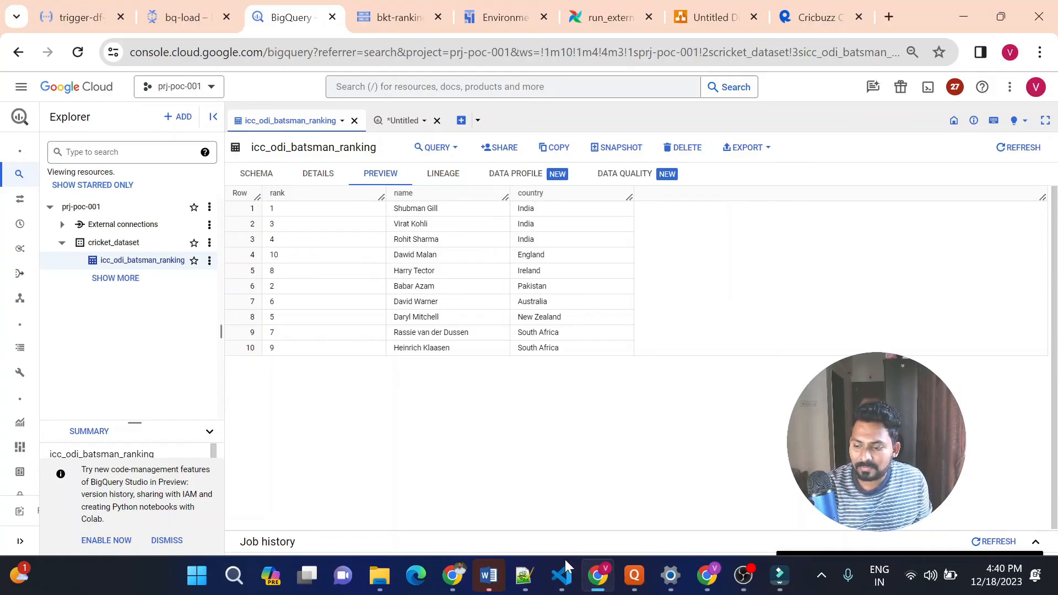
Switch to VS Code and review dag.py and extract_and_push_gcs.py
{"action": "left_click", "coordinate": [563, 576]}
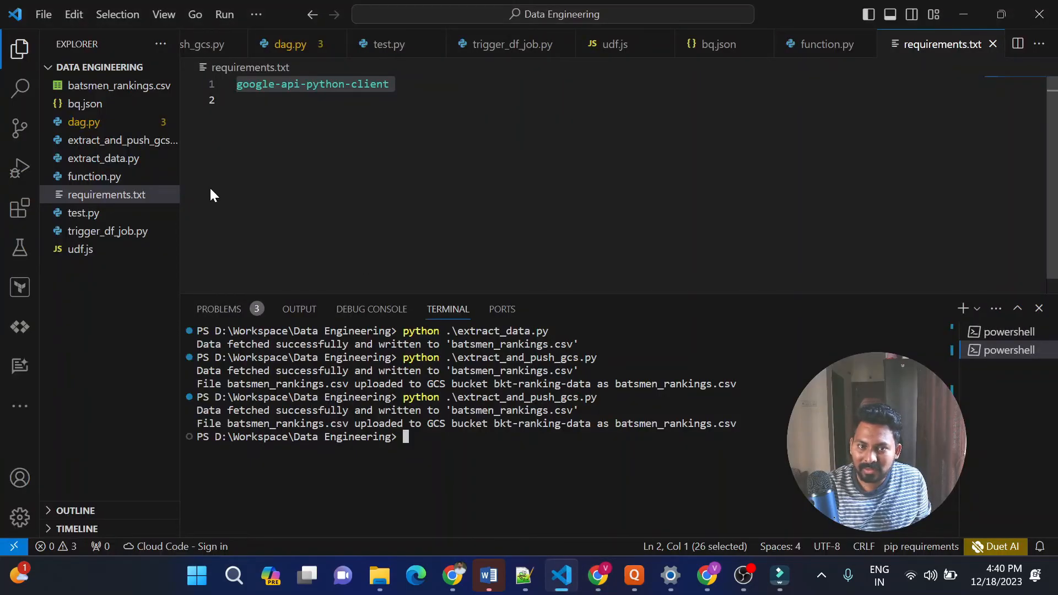
{"action": "left_click", "coordinate": [84, 122]}
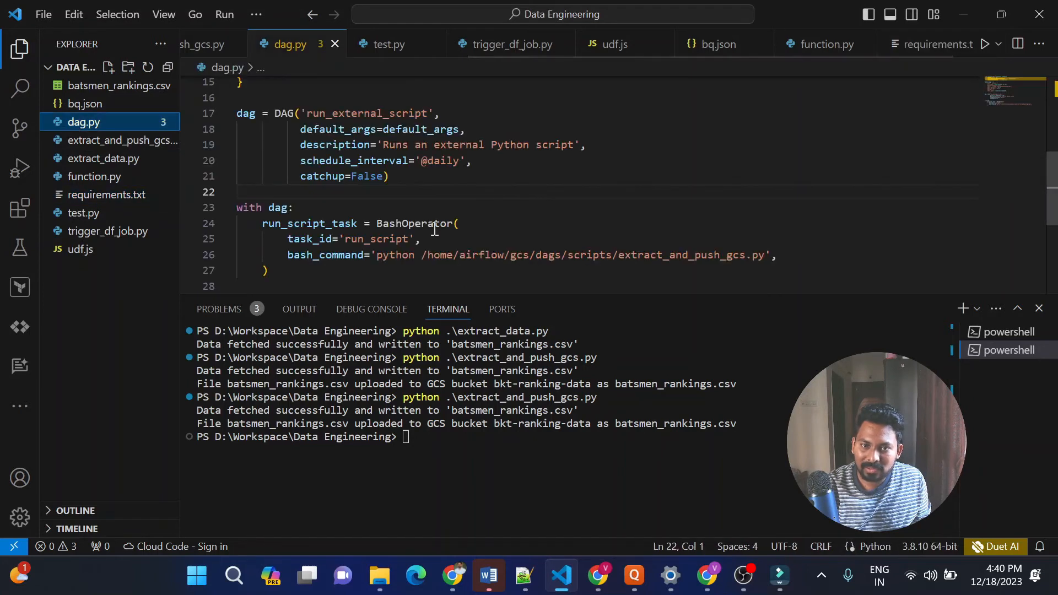
{"action": "left_click", "coordinate": [120, 142]}
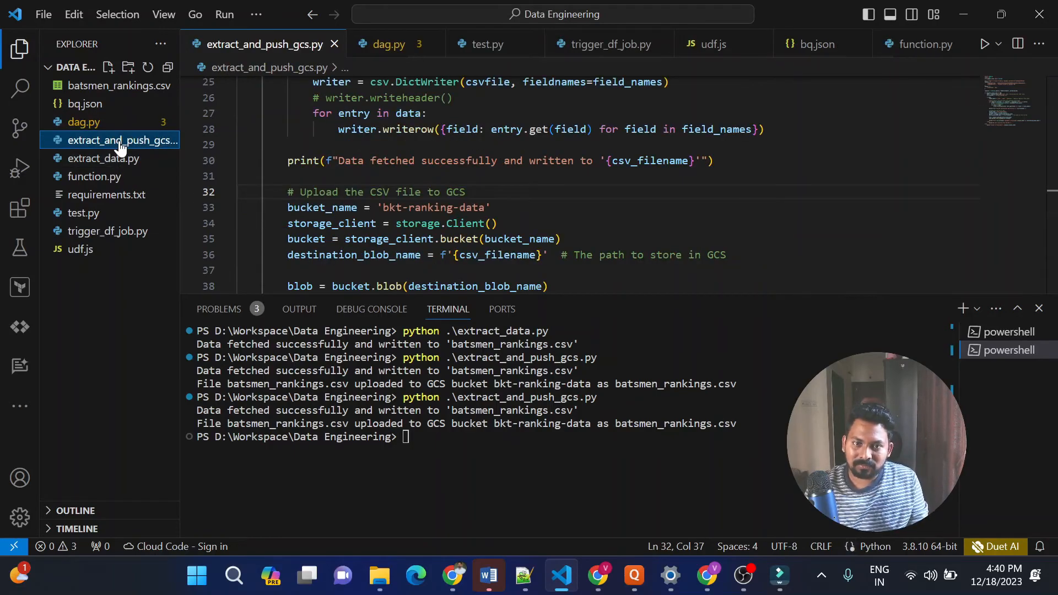
Switch to the Composer environments page in Chrome and open the DAGs folder of composer-dev
{"action": "key", "text": "alt+Tab"}
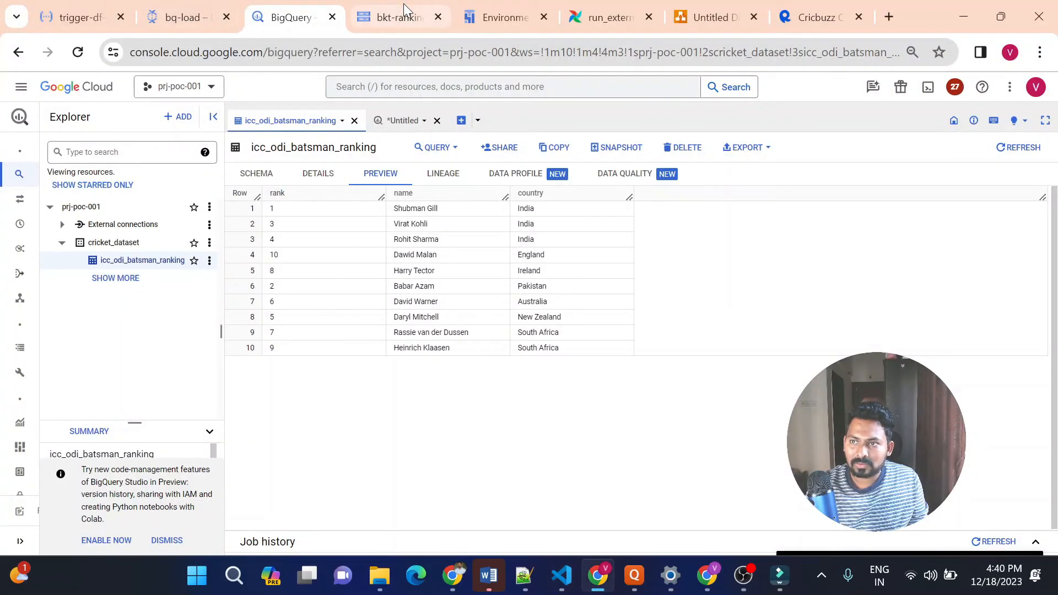
{"action": "left_click", "coordinate": [495, 5]}
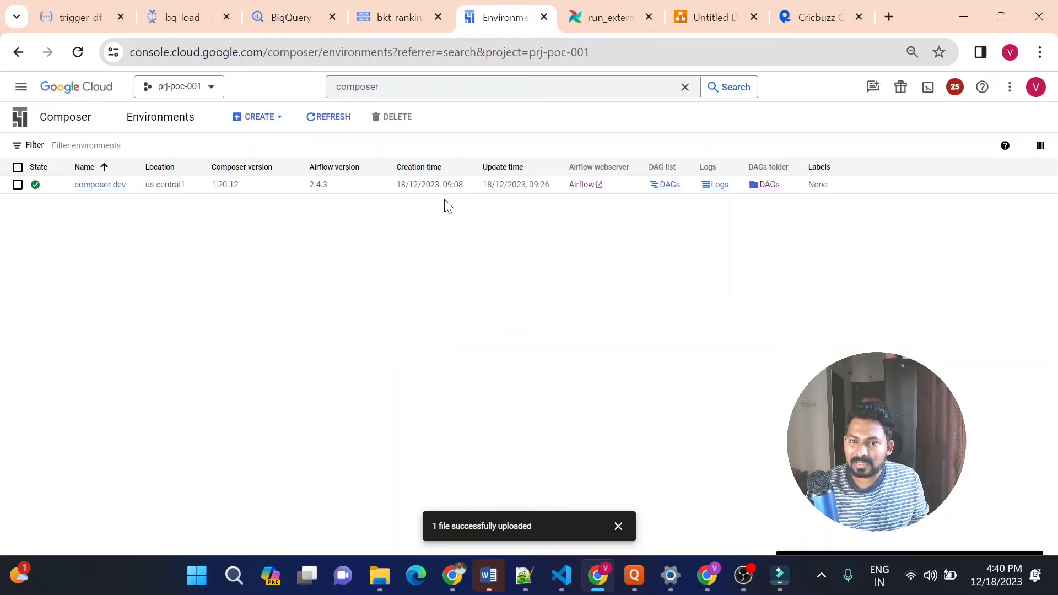
{"action": "left_click", "coordinate": [768, 187]}
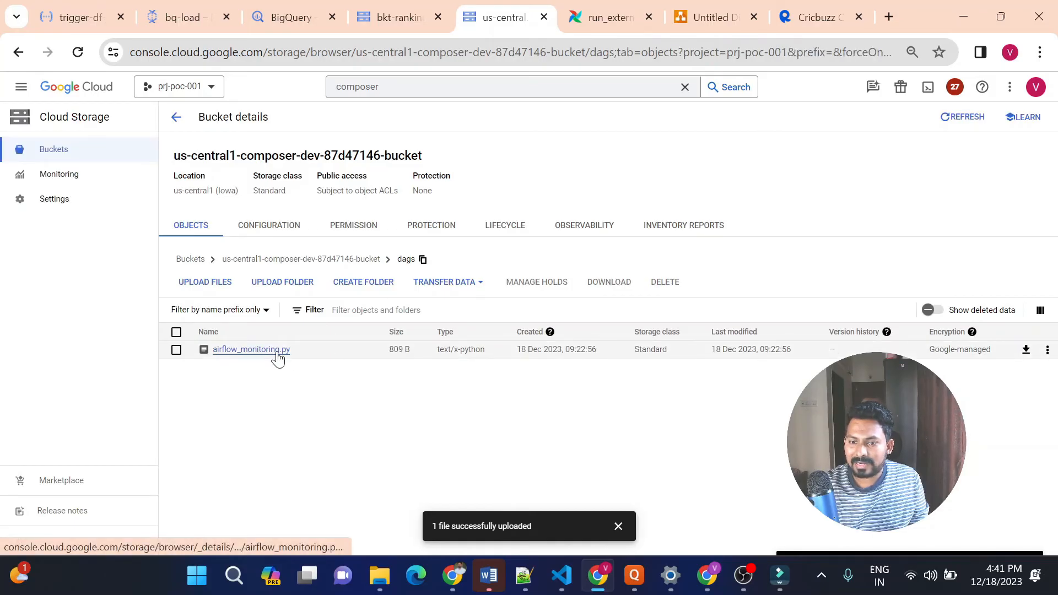
View the list of all DAGs in the Airflow web interface and return to the dags bucket folder
{"action": "left_click", "coordinate": [603, 18]}
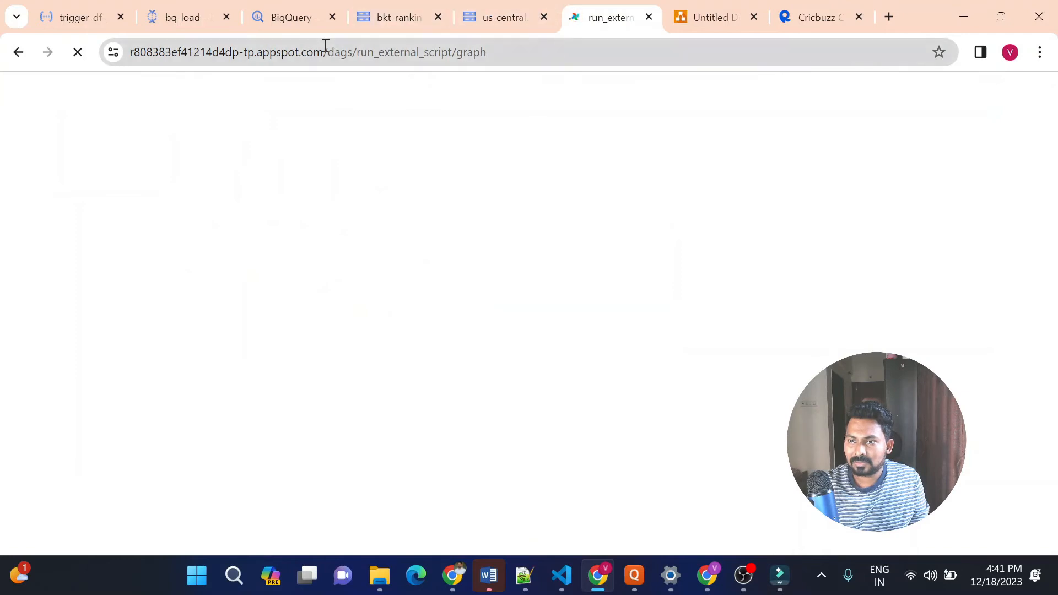
{"action": "mouse_move", "coordinate": [274, 97]}
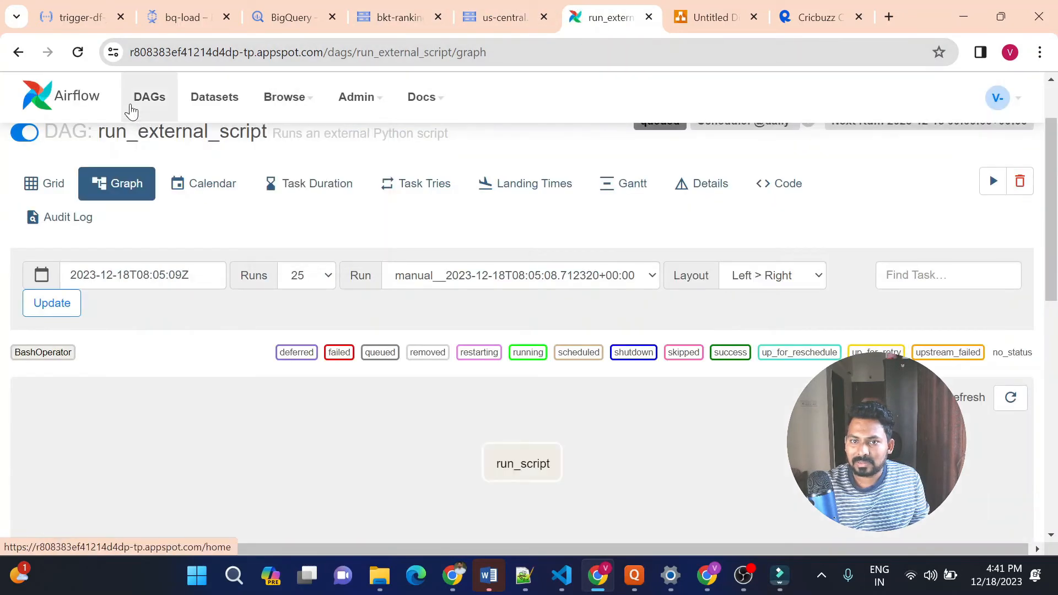
{"action": "left_click", "coordinate": [140, 102]}
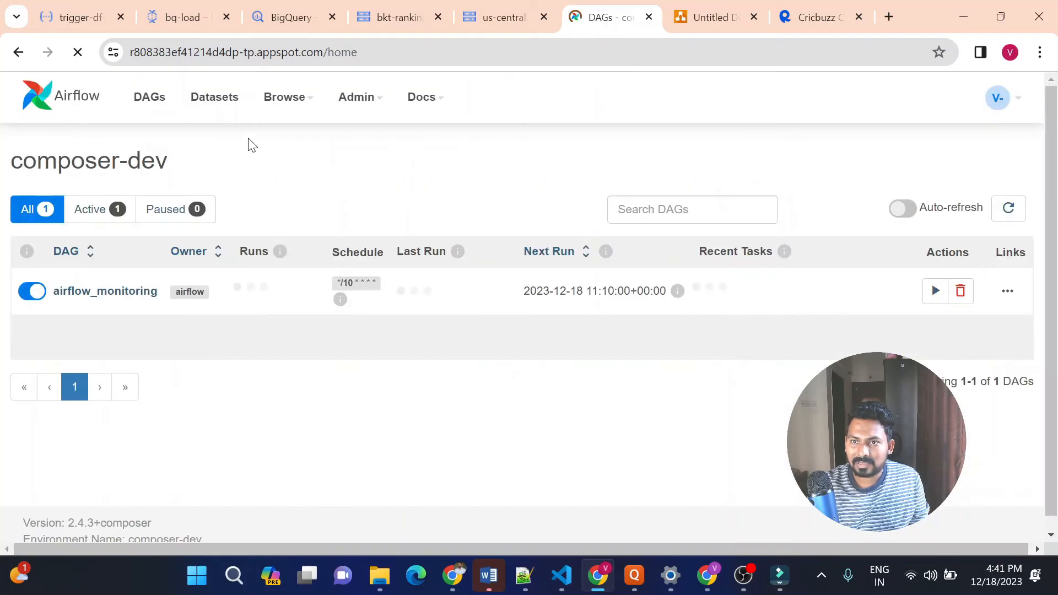
{"action": "left_click", "coordinate": [496, 15]}
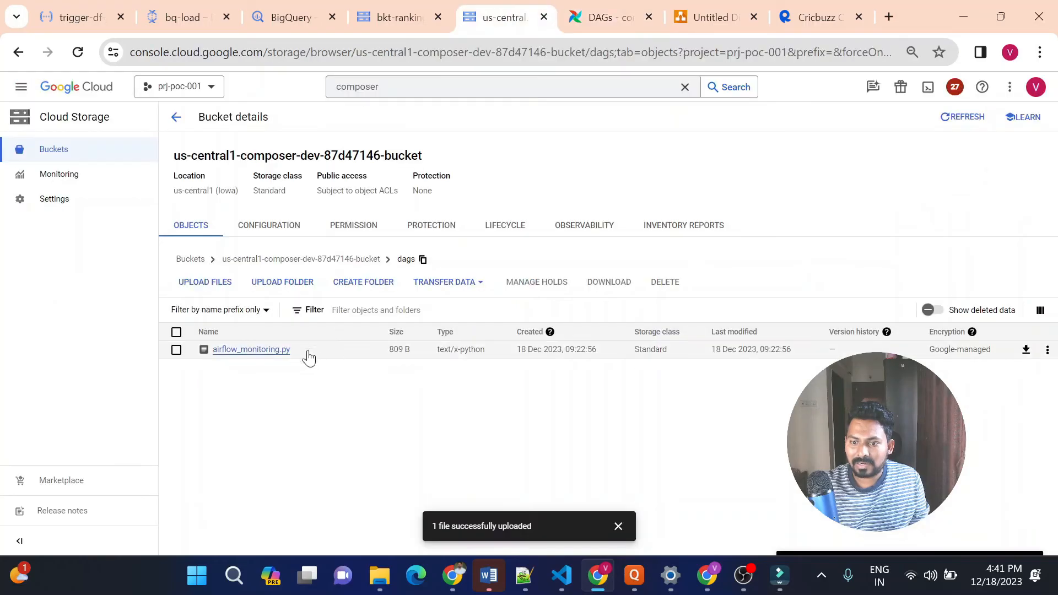
In VS Code, change the DAG ID in dag.py to fetch_cricket_stats and save the file
{"action": "left_click", "coordinate": [561, 575]}
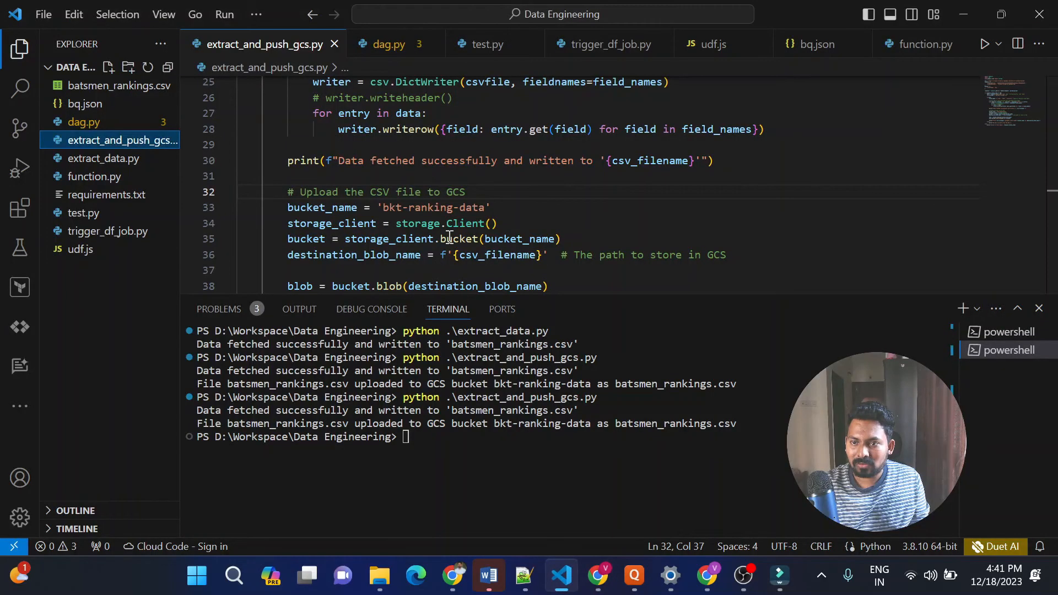
{"action": "left_click", "coordinate": [85, 126]}
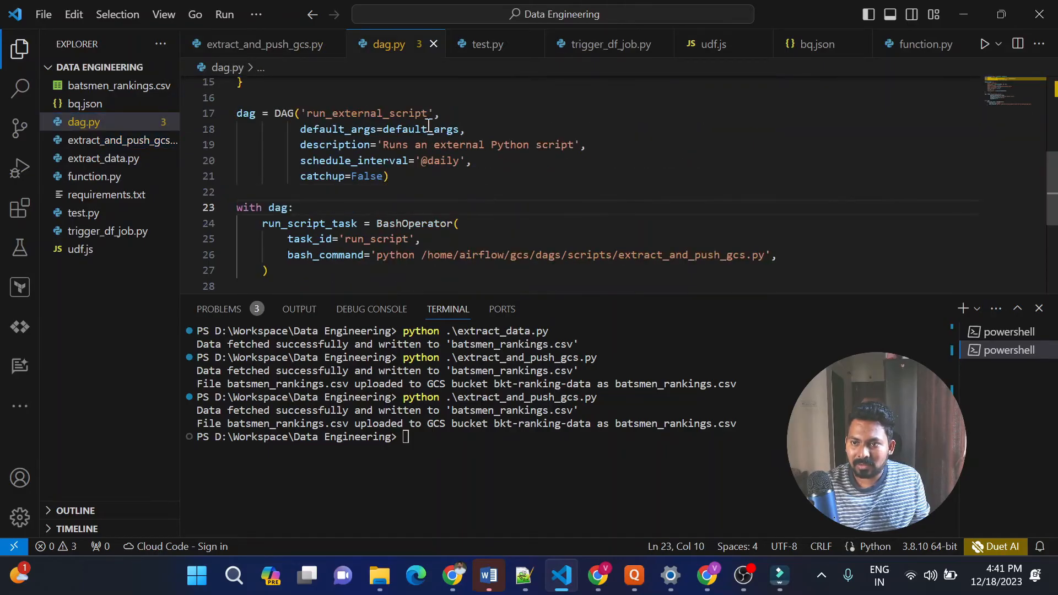
{"action": "left_click", "coordinate": [427, 113]}
{"action": "key", "text": "BackSpace"}
{"action": "key", "text": "BackSpace"}
{"action": "key", "text": "BackSpace"}
{"action": "key", "text": "BackSpace"}
{"action": "key", "text": "BackSpace"}
{"action": "key", "text": "BackSpace"}
{"action": "key", "text": "BackSpace"}
{"action": "key", "text": "BackSpace"}
{"action": "key", "text": "BackSpace"}
{"action": "key", "text": "BackSpace"}
{"action": "key", "text": "BackSpace"}
{"action": "key", "text": "BackSpace"}
{"action": "key", "text": "BackSpace"}
{"action": "key", "text": "BackSpace"}
{"action": "key", "text": "BackSpace"}
{"action": "key", "text": "BackSpace"}
{"action": "key", "text": "BackSpace"}
{"action": "key", "text": "BackSpace"}
{"action": "key", "text": "BackSpace"}
{"action": "type", "text": "fetc"}
{"action": "type", "text": "h"}
{"action": "type", "text": "="}
{"action": "key", "text": "BackSpace"}
{"action": "key", "text": "BackSpace"}
{"action": "type", "text": "h_cricie"}
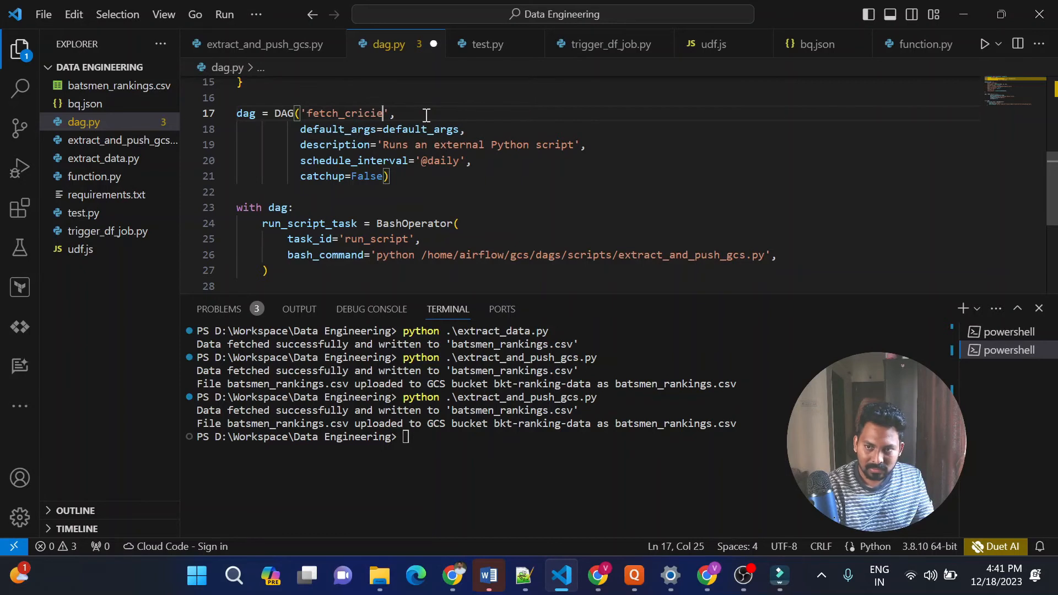
{"action": "key", "text": "BackSpace"}
{"action": "type", "text": "ket_stats"}
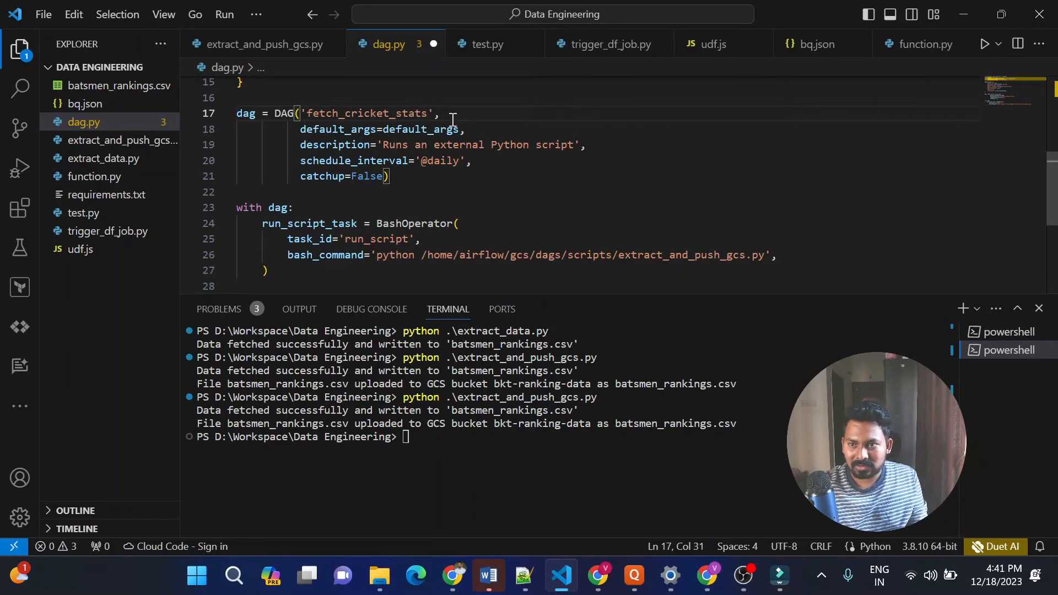
{"action": "key", "text": "ctrl+s"}
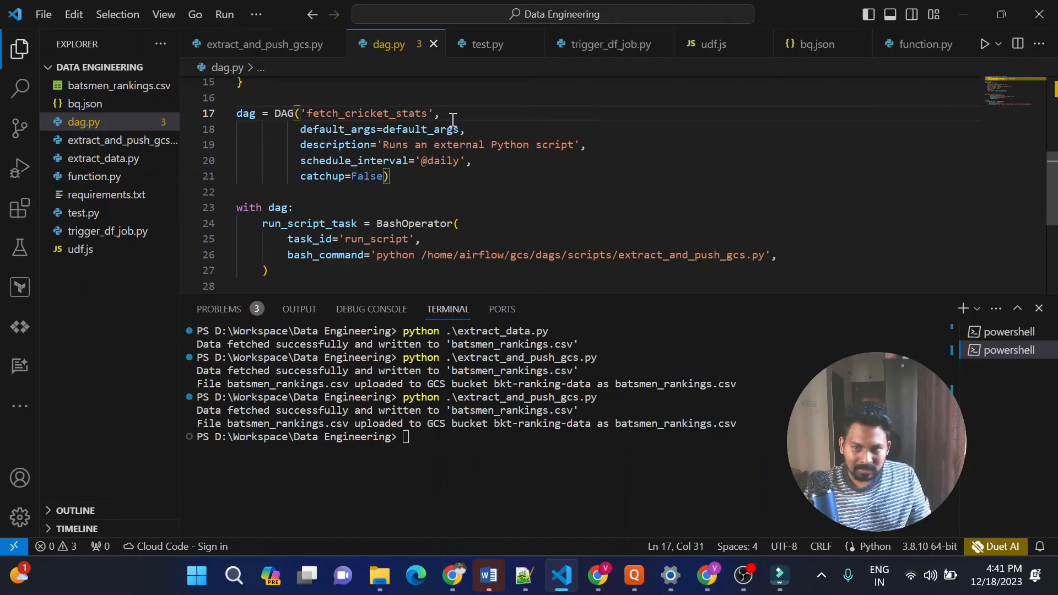
Review the run_script BashOperator task in dag.py and the extract_and_push_gcs script path in its bash_command
{"action": "left_click_drag", "start_coordinate": [269, 271], "coordinate": [233, 226]}
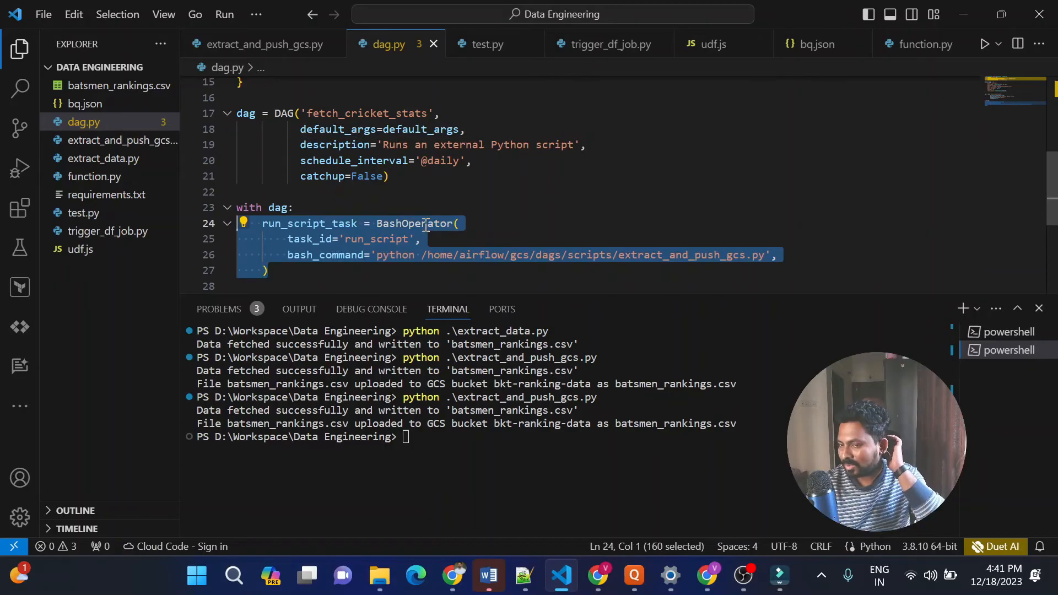
{"action": "left_click", "coordinate": [487, 214]}
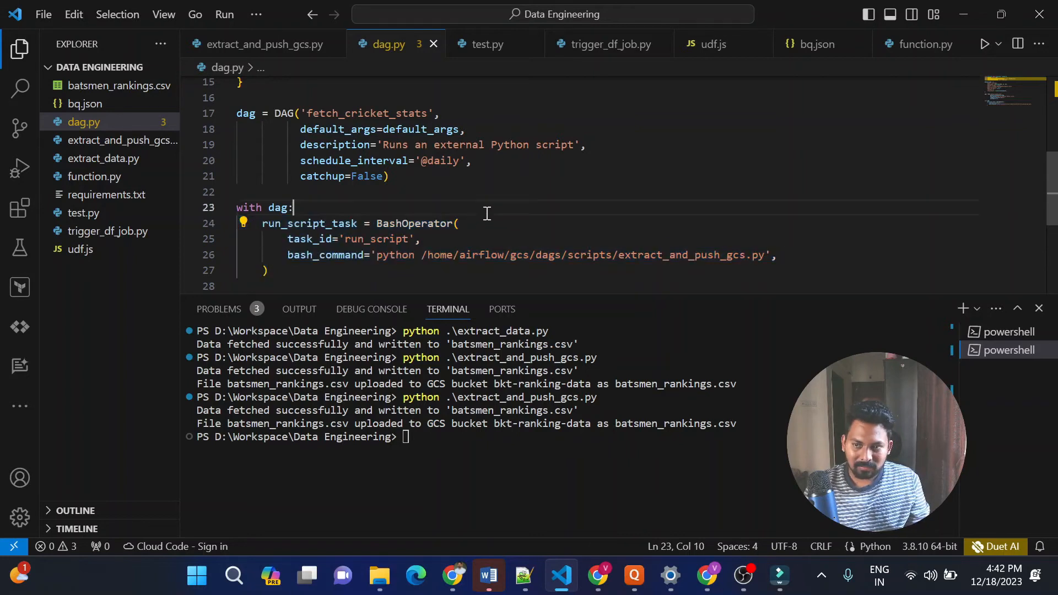
{"action": "key", "text": "alt+Tab"}
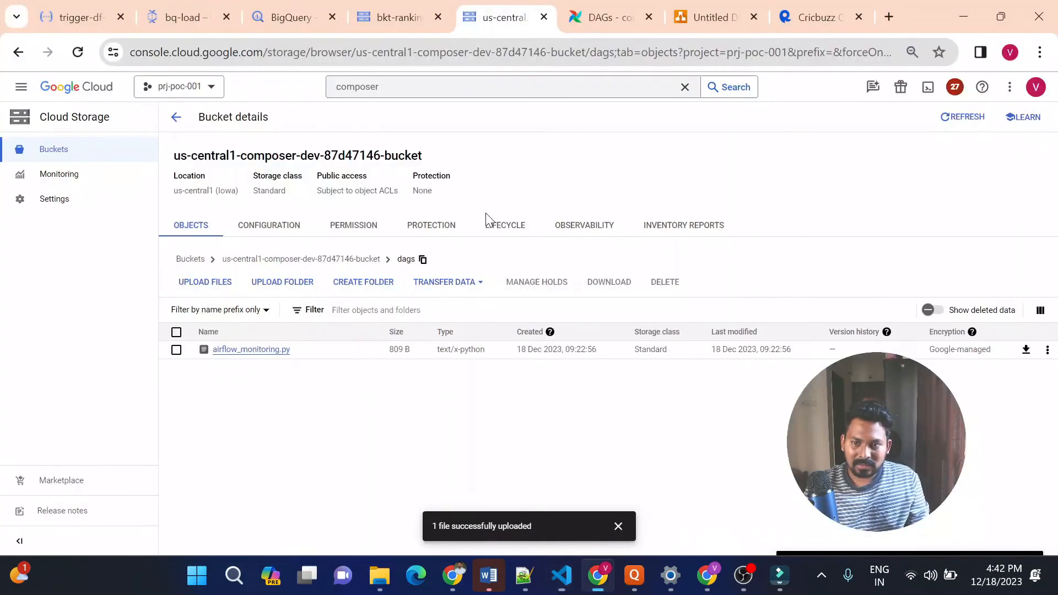
{"action": "key", "text": "alt+Tab"}
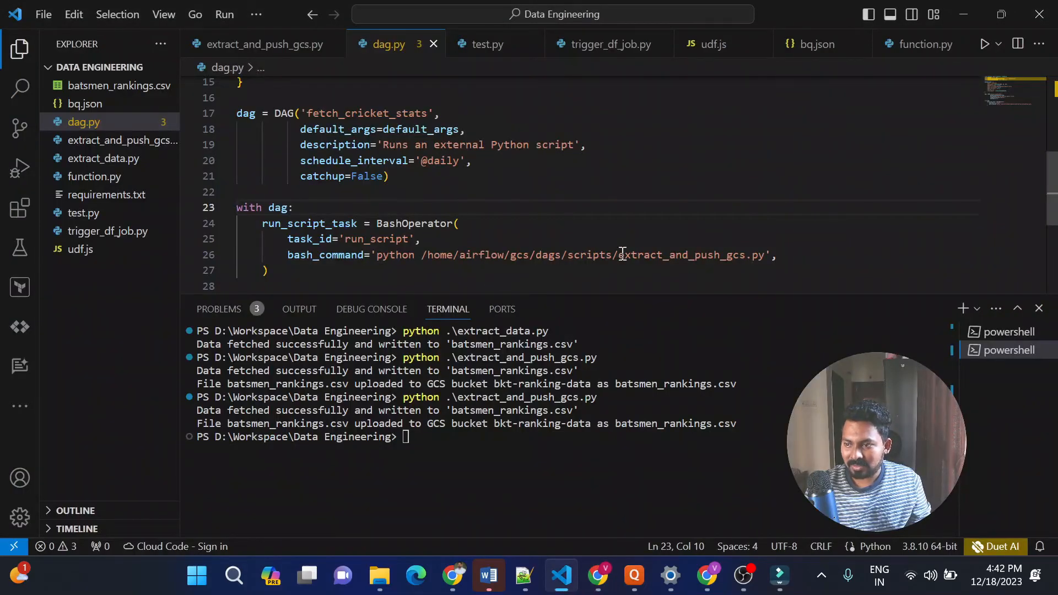
{"action": "left_click_drag", "start_coordinate": [620, 257], "coordinate": [748, 255]}
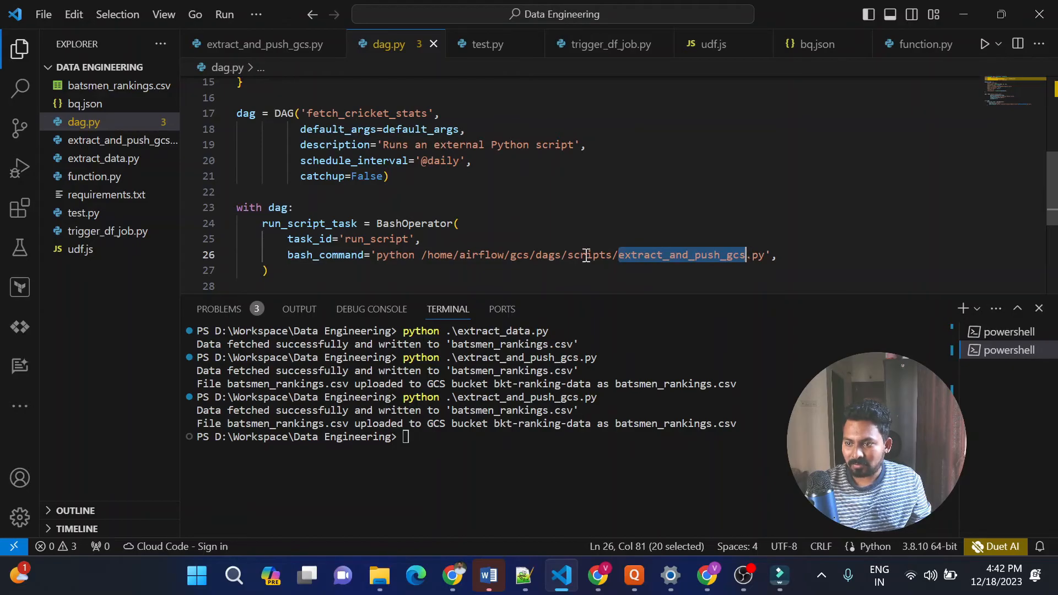
Upload dag.py from the Data Engineering folder to the Composer bucket's dags folder in Chrome
{"action": "key", "text": "alt+Tab"}
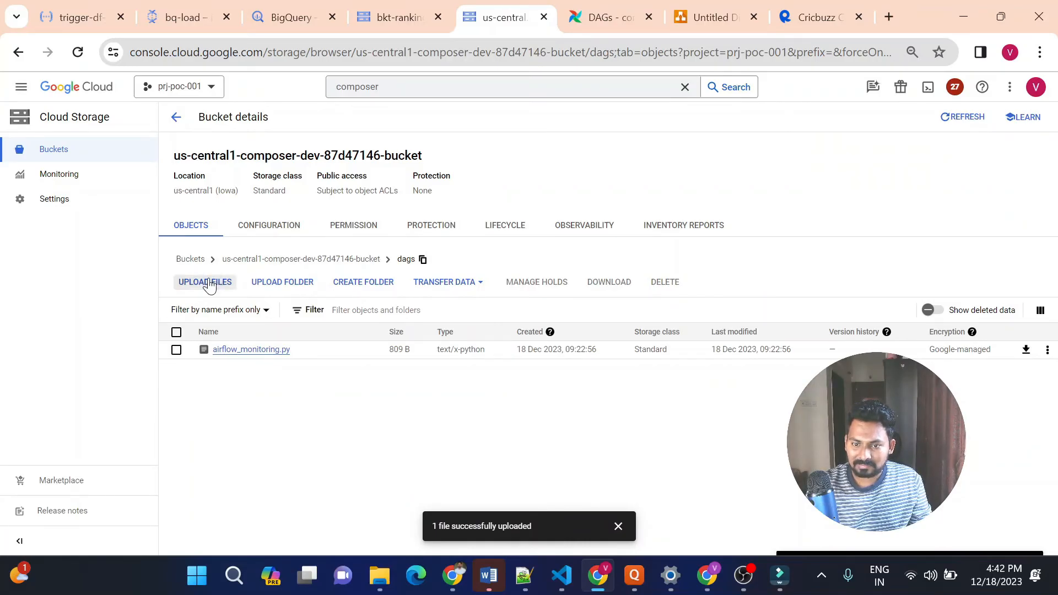
{"action": "left_click", "coordinate": [211, 285]}
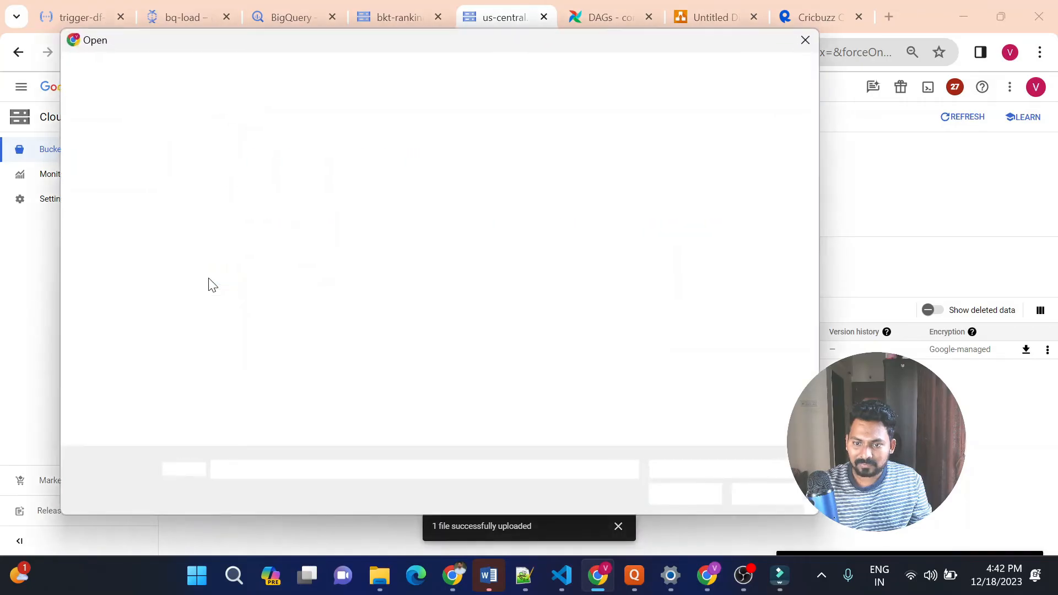
{"action": "left_click", "coordinate": [274, 212]}
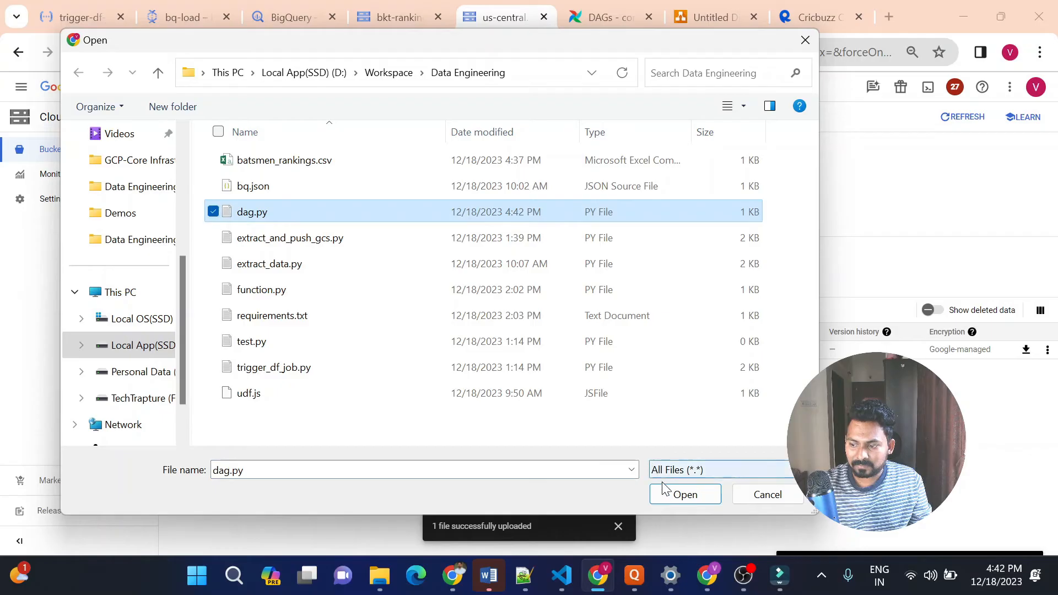
{"action": "left_click", "coordinate": [679, 495]}
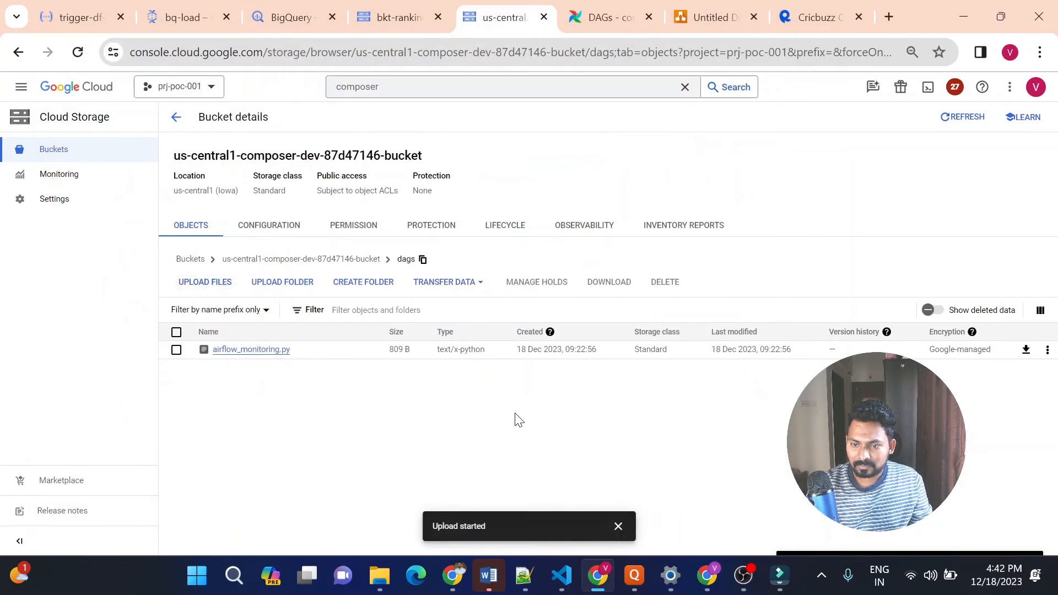
Create a folder named scripts inside the Composer bucket's dags folder
{"action": "left_click", "coordinate": [385, 284]}
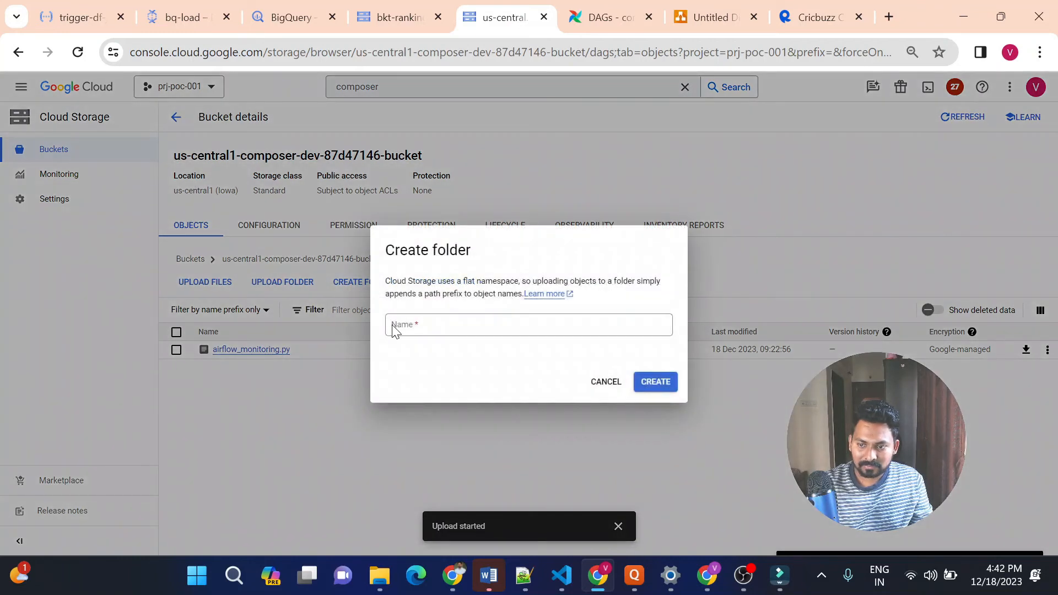
{"action": "left_click", "coordinate": [402, 325]}
{"action": "type", "text": "scr"}
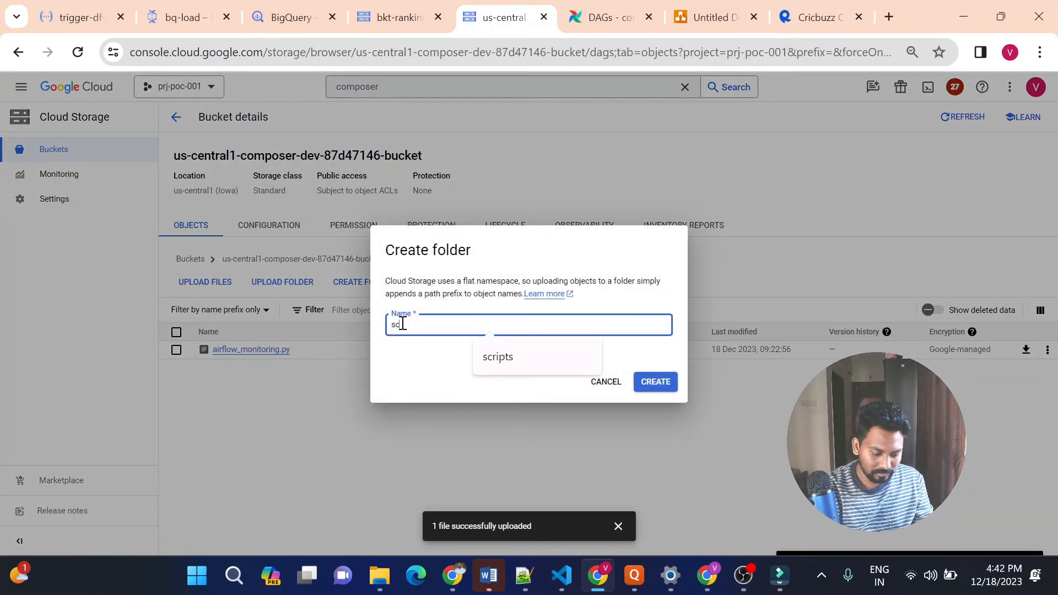
{"action": "type", "text": "ipts"}
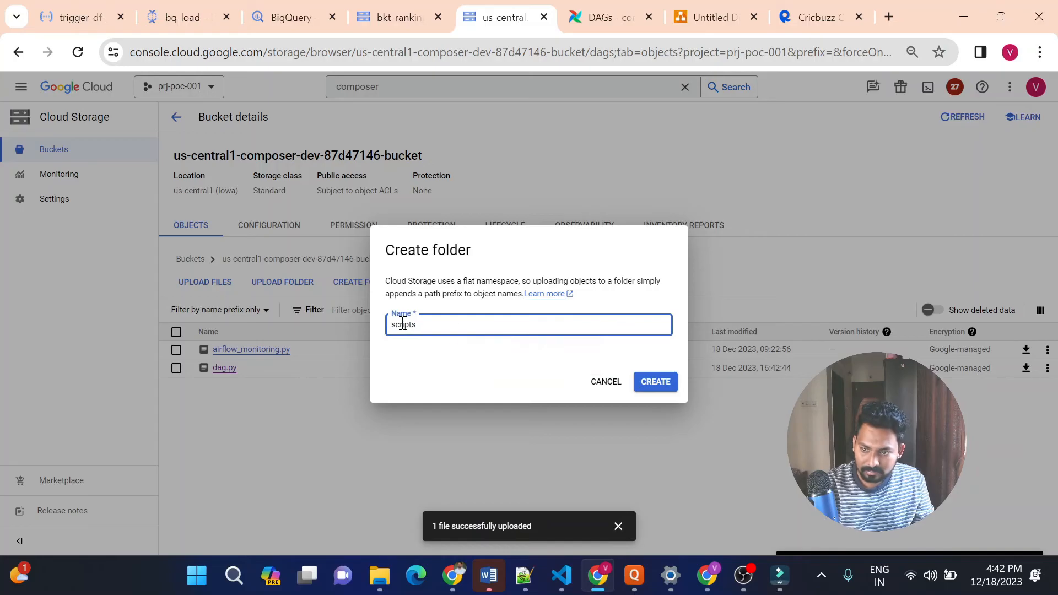
{"action": "left_click", "coordinate": [651, 384]}
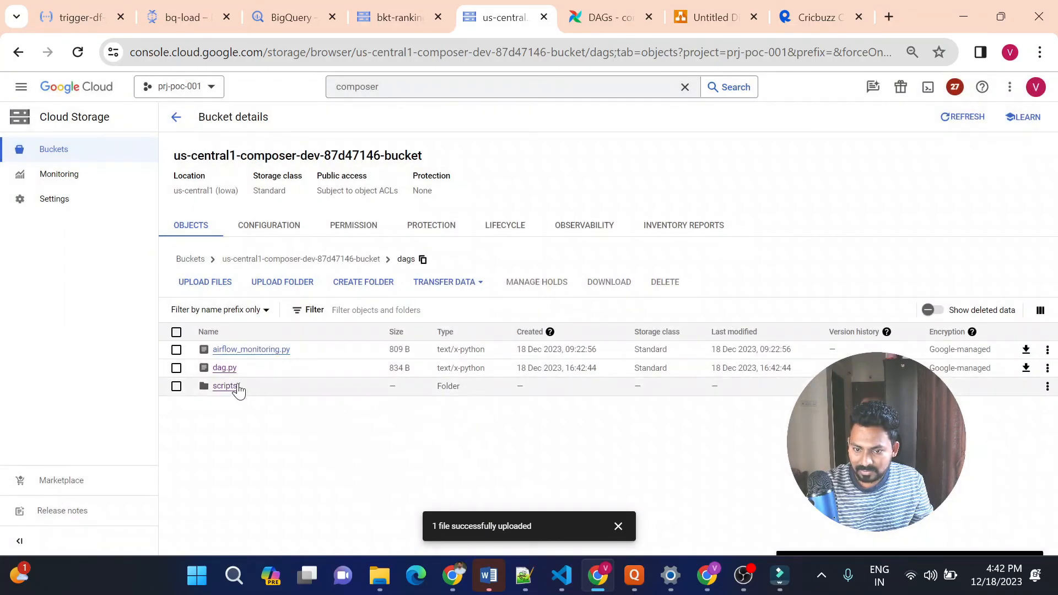
Upload extract_and_push_gcs.py from the Data Engineering folder into the scripts folder of the Composer bucket's dags folder
{"action": "left_click", "coordinate": [233, 389]}
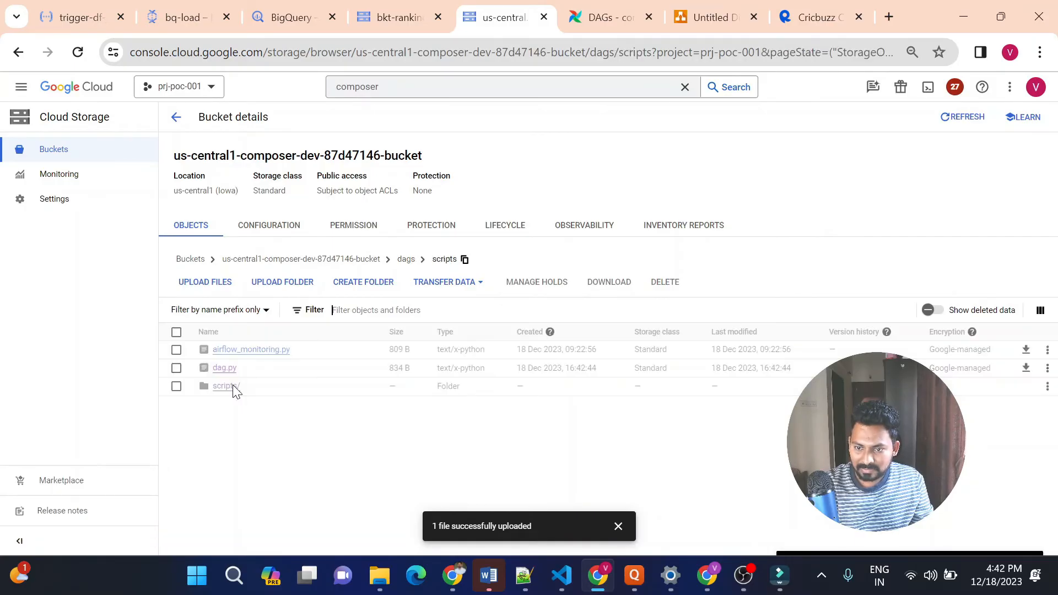
{"action": "left_click", "coordinate": [223, 282]}
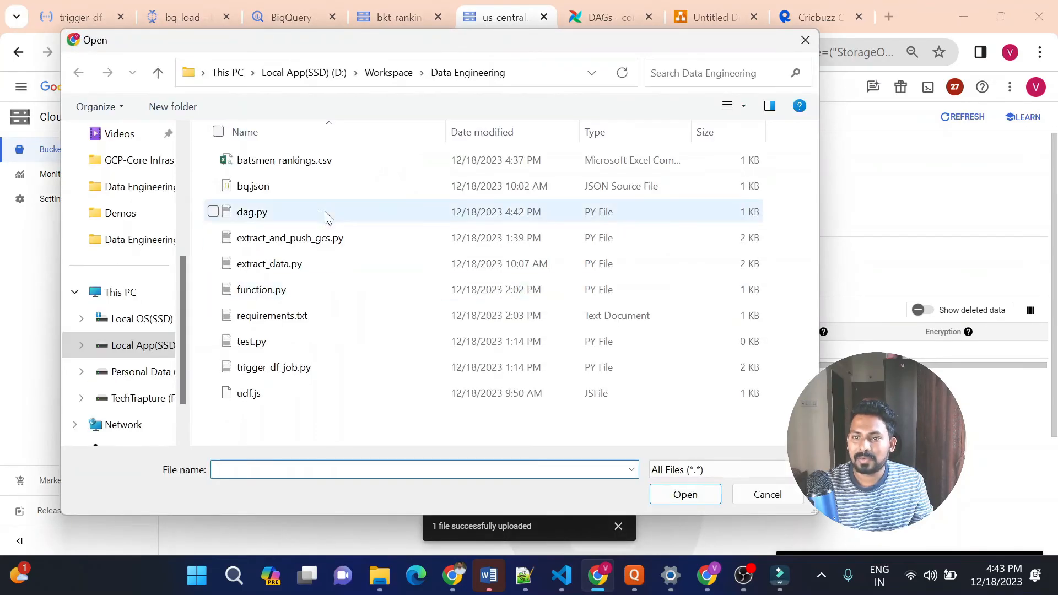
{"action": "left_click", "coordinate": [314, 239]}
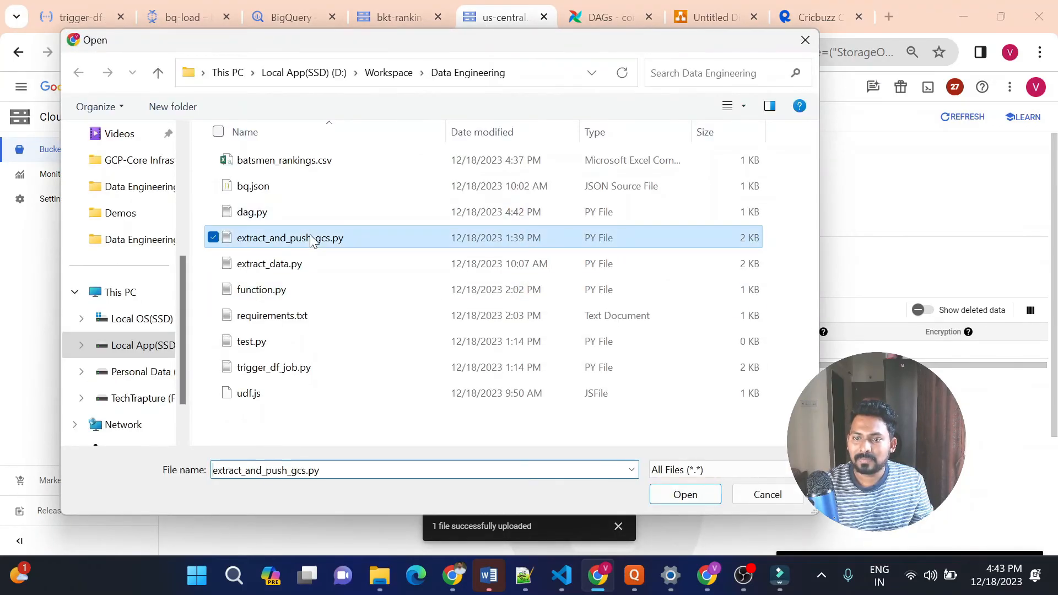
{"action": "left_click", "coordinate": [686, 499]}
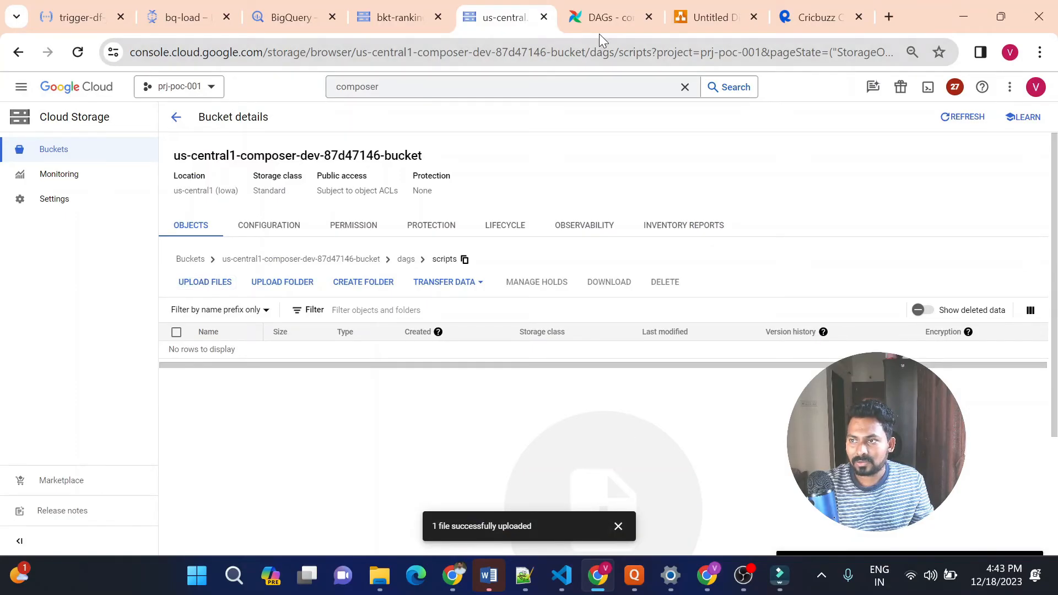
Reload the Airflow DAG list of composer-dev to check for the uploaded fetch_cricket_stats DAG
{"action": "left_click", "coordinate": [590, 22]}
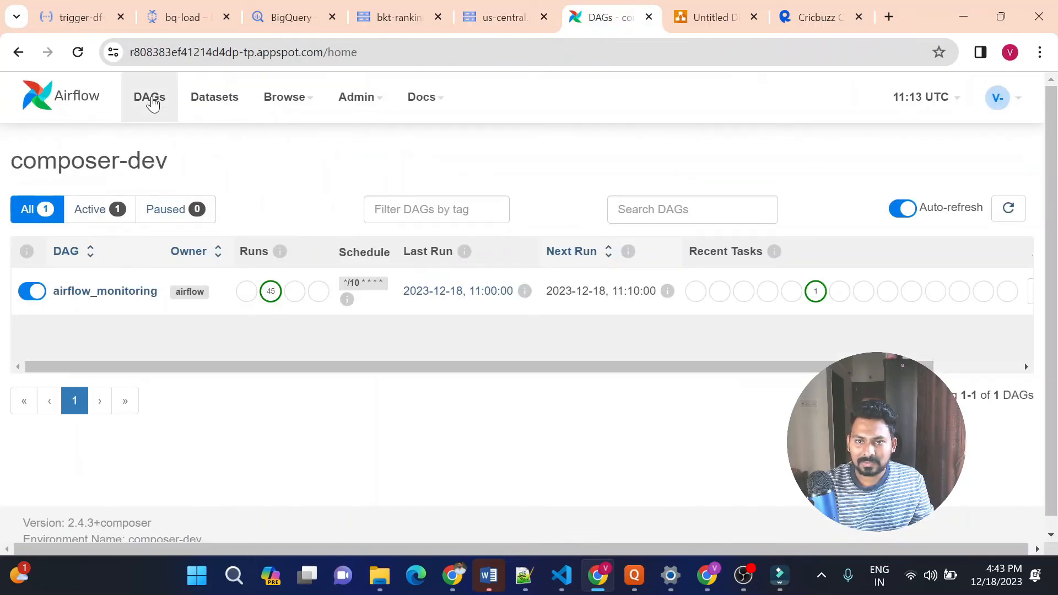
{"action": "left_click", "coordinate": [153, 103]}
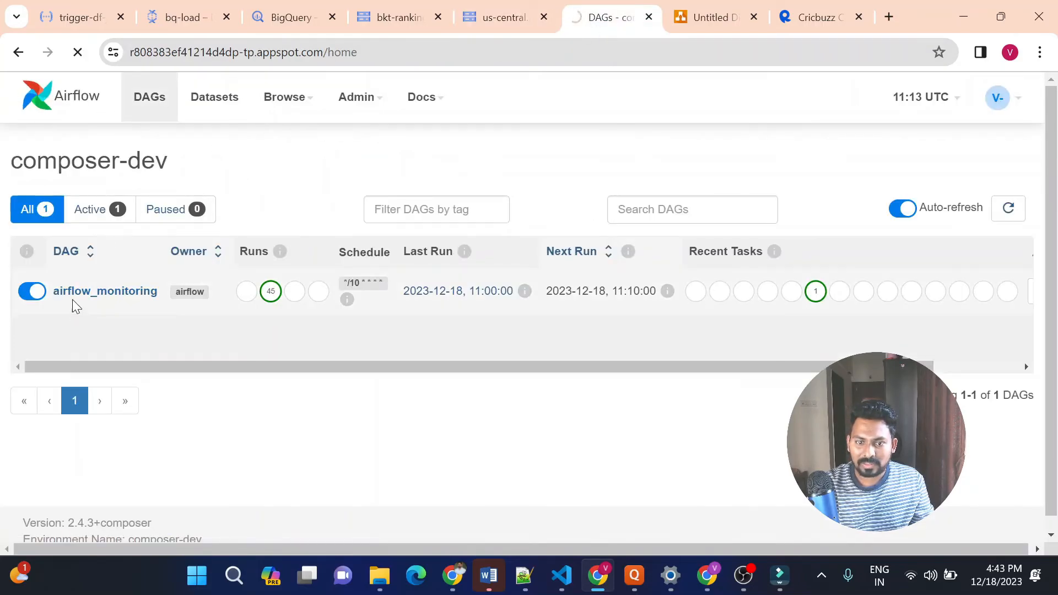
{"action": "left_click", "coordinate": [166, 99]}
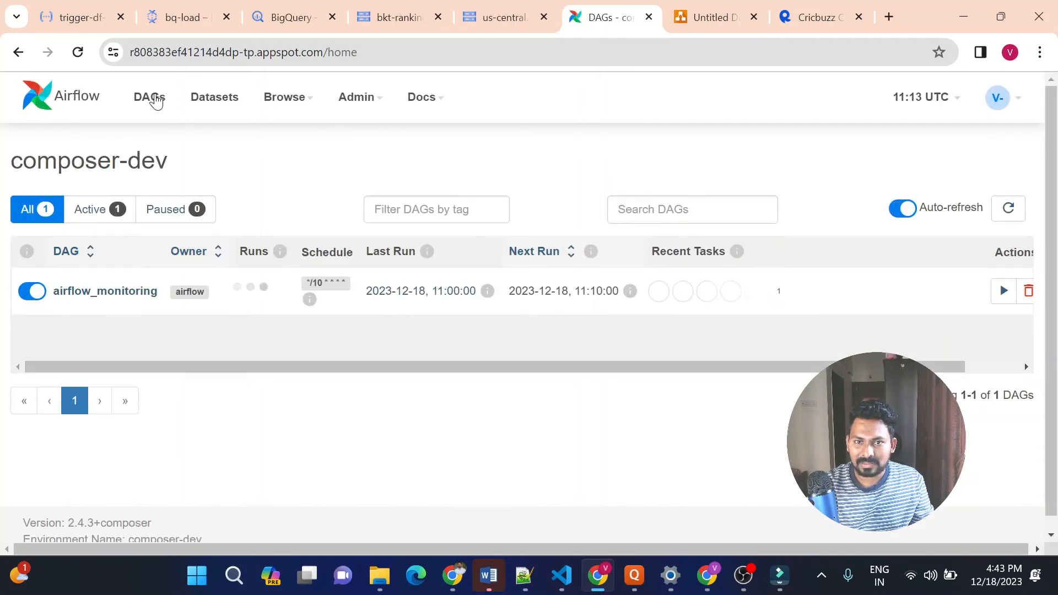
{"action": "left_click", "coordinate": [160, 115]}
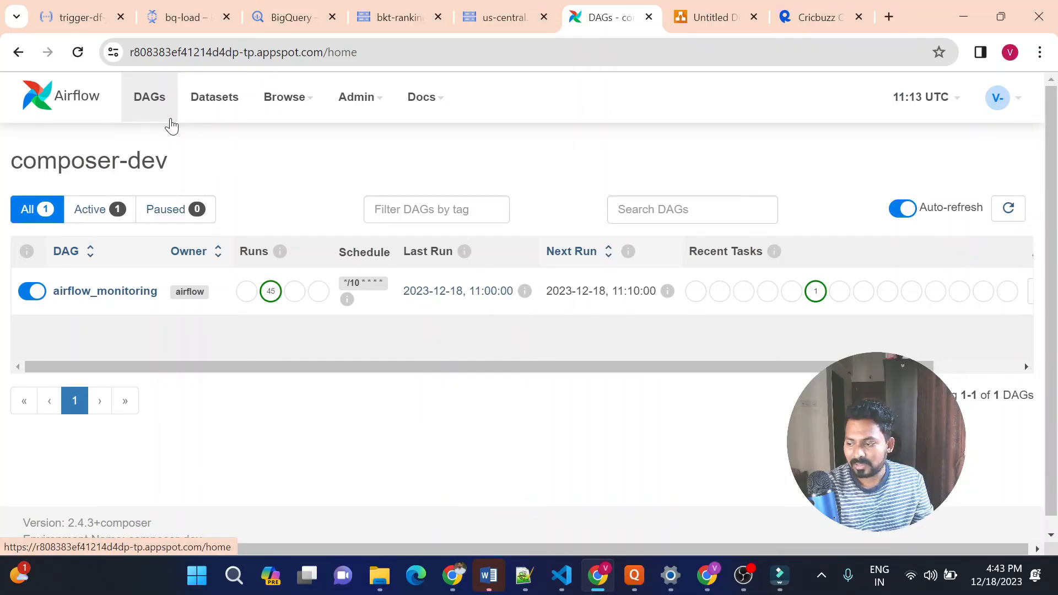
In BigQuery, run the existing delete statement with where 1=1 on icc_odi_batsman_ranking and refresh the table's preview
{"action": "left_click", "coordinate": [277, 9]}
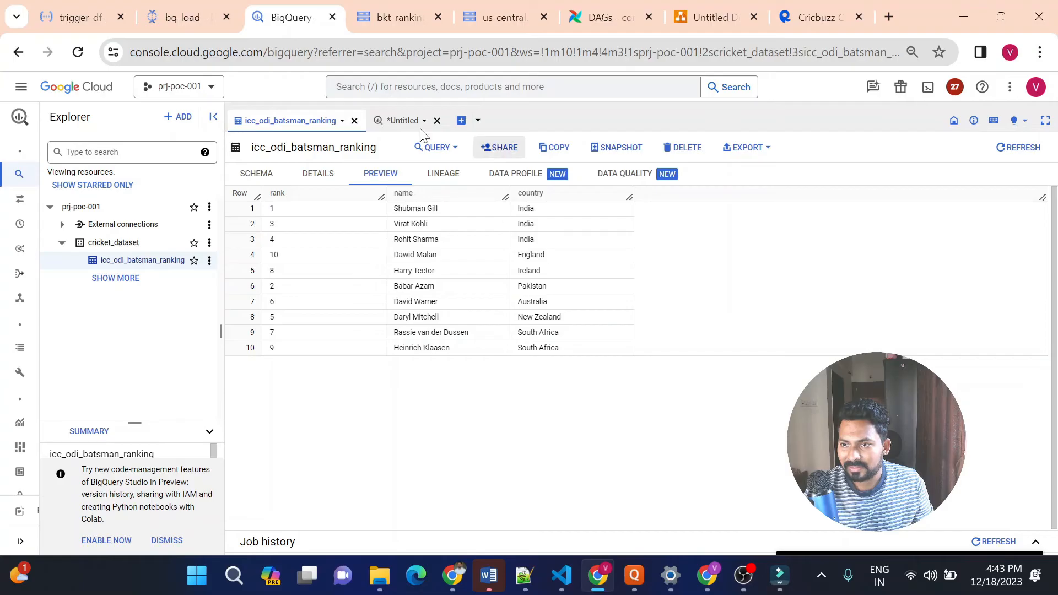
{"action": "left_click", "coordinate": [401, 121]}
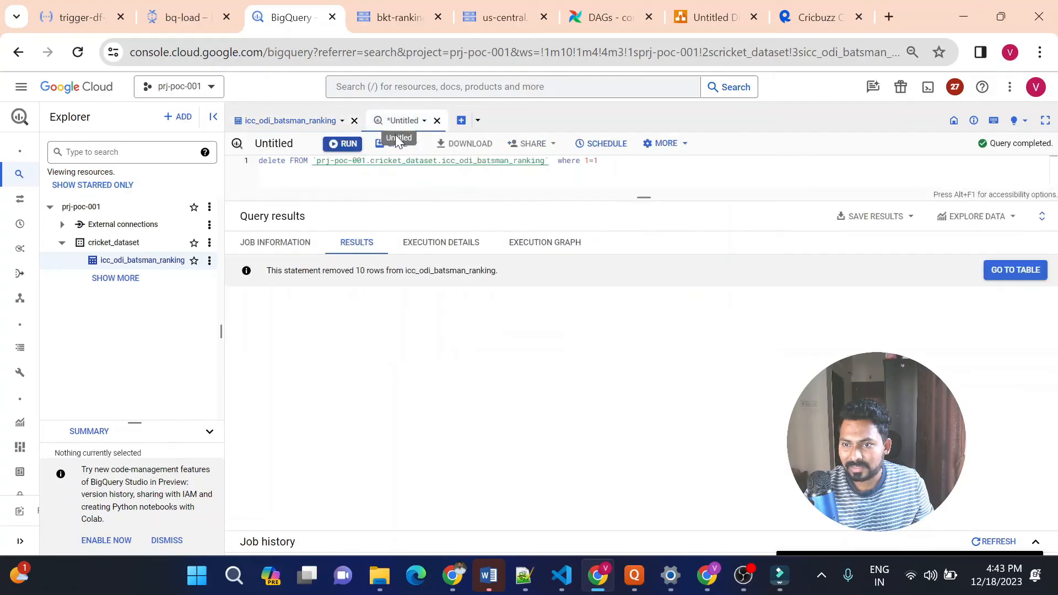
{"action": "left_click", "coordinate": [346, 144]}
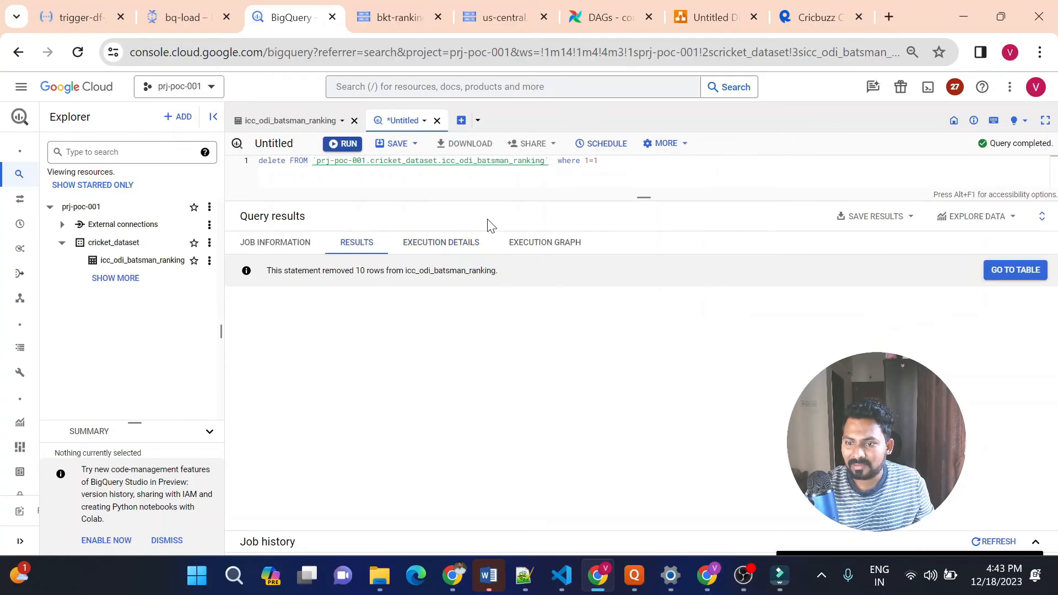
{"action": "triple_click", "coordinate": [314, 269]}
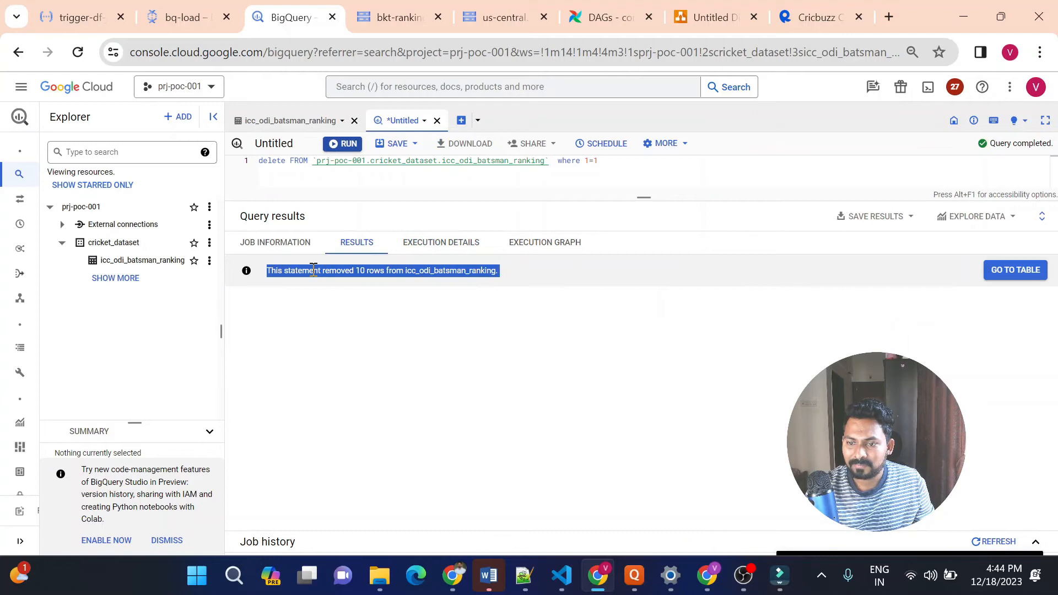
{"action": "left_click", "coordinate": [340, 307]}
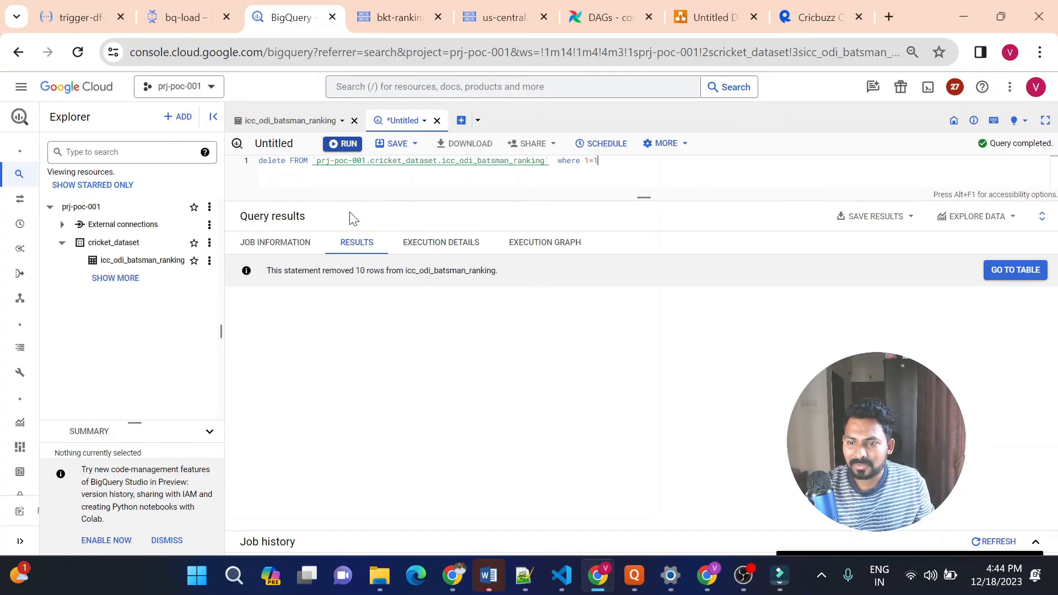
{"action": "left_click", "coordinate": [285, 122]}
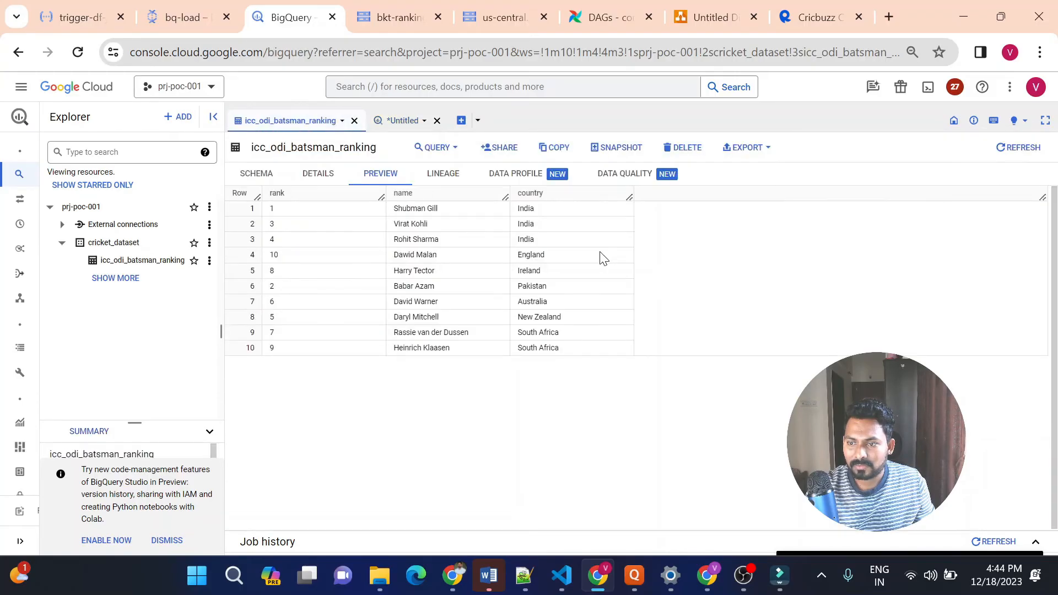
{"action": "left_click", "coordinate": [1000, 157]}
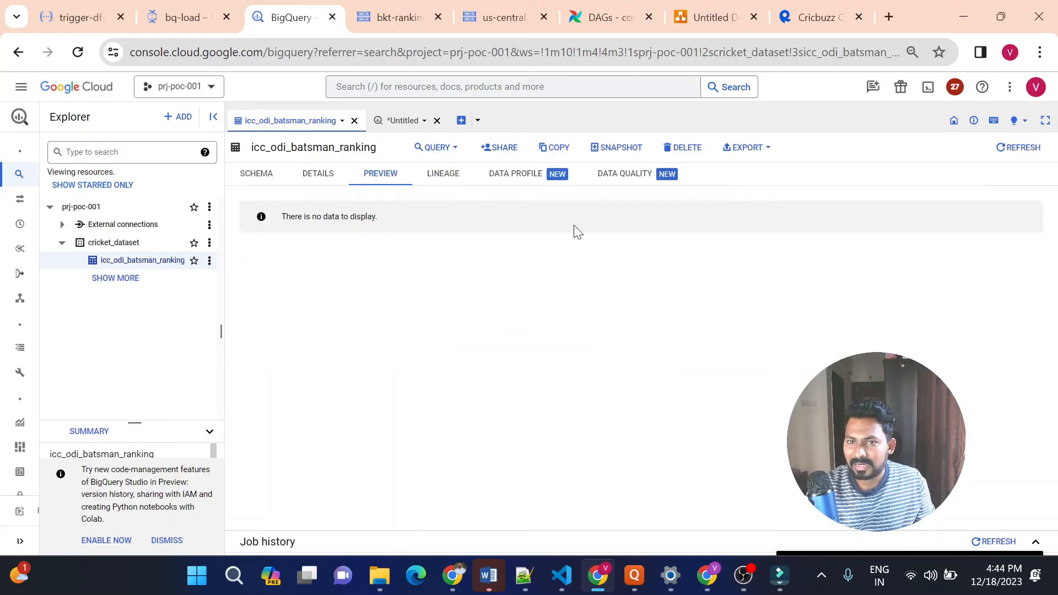
Open the fetch_cricket_stats DAG's graph view in Airflow and trigger a manual run
{"action": "left_click", "coordinate": [594, 17]}
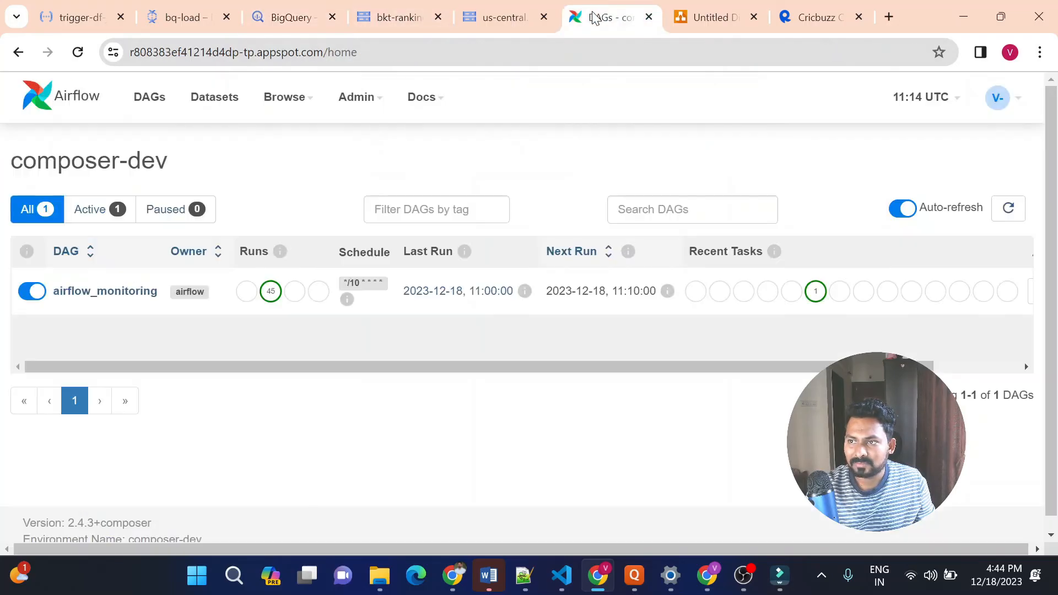
{"action": "left_click", "coordinate": [154, 98]}
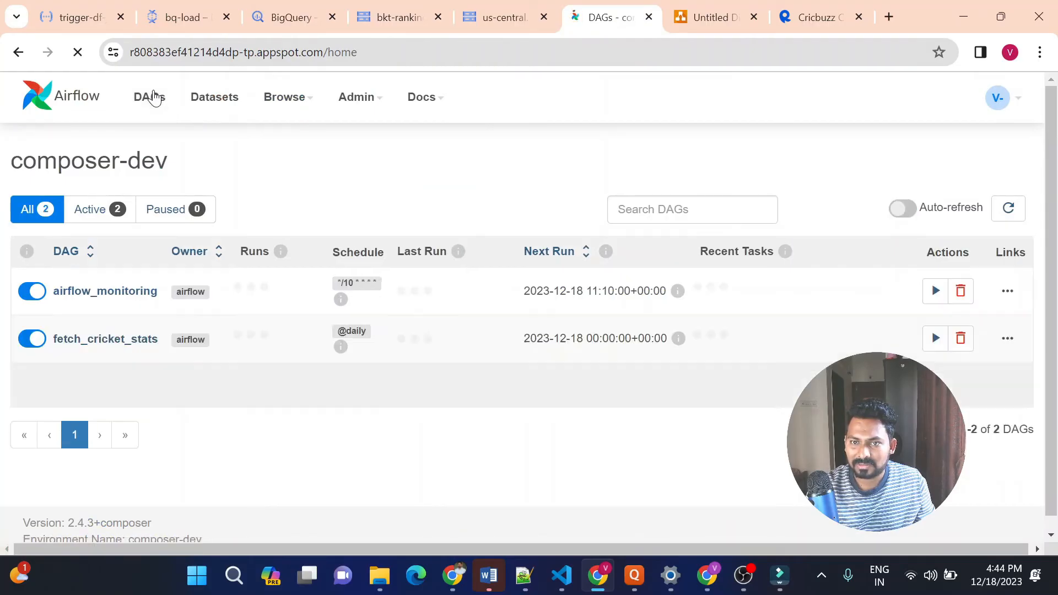
{"action": "left_click", "coordinate": [90, 343]}
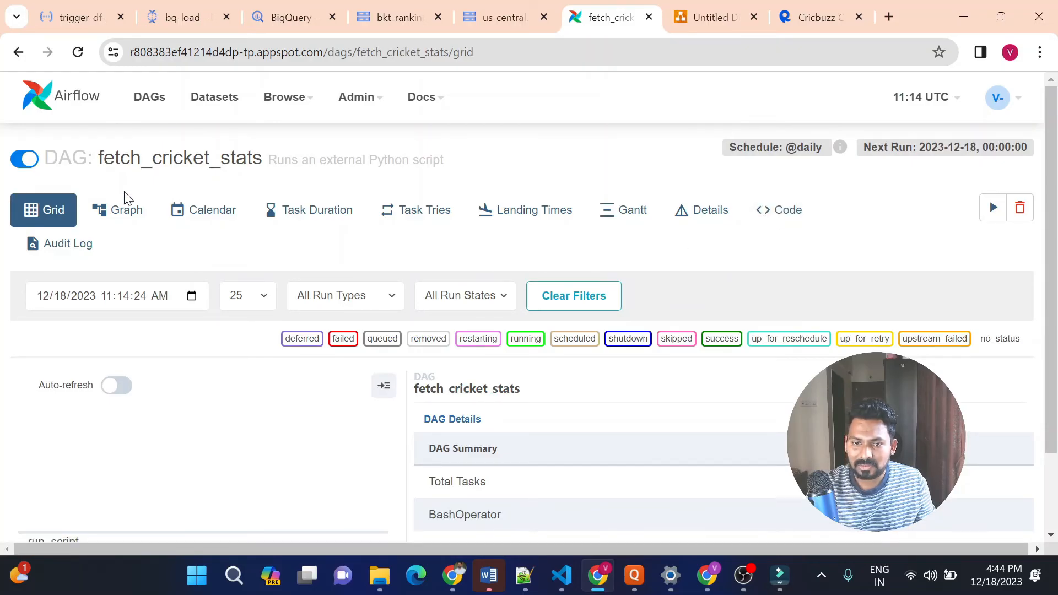
{"action": "left_click", "coordinate": [126, 210]}
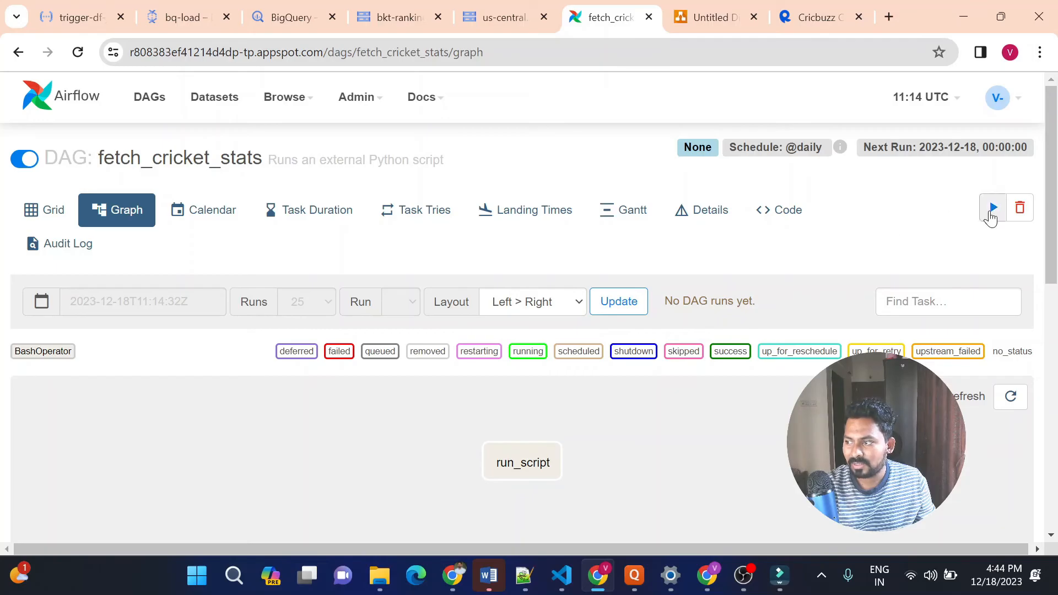
{"action": "left_click", "coordinate": [993, 209]}
{"action": "left_click", "coordinate": [969, 239]}
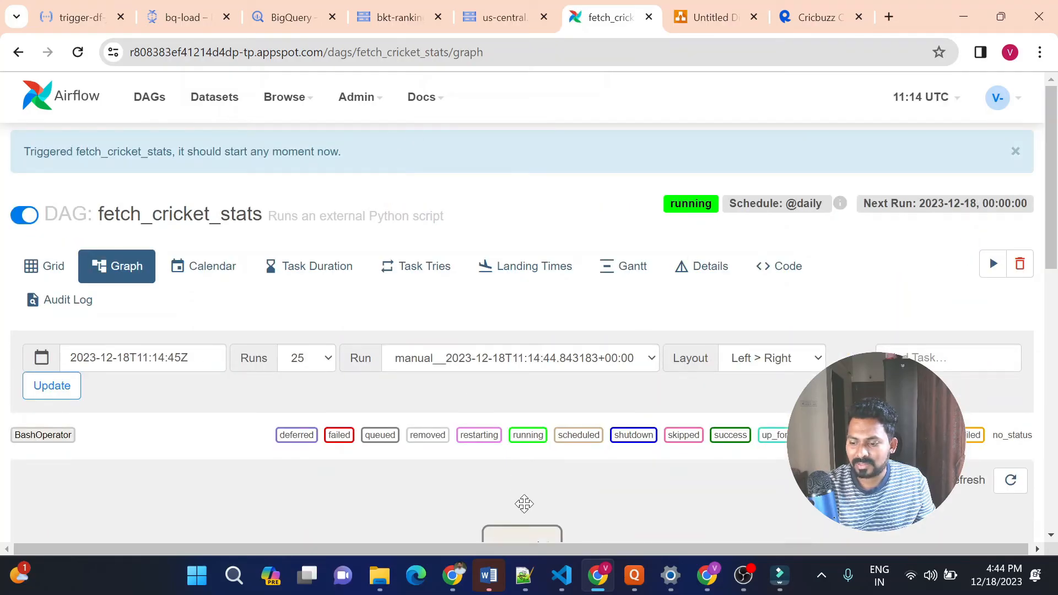
{"action": "mouse_move", "coordinate": [531, 537]}
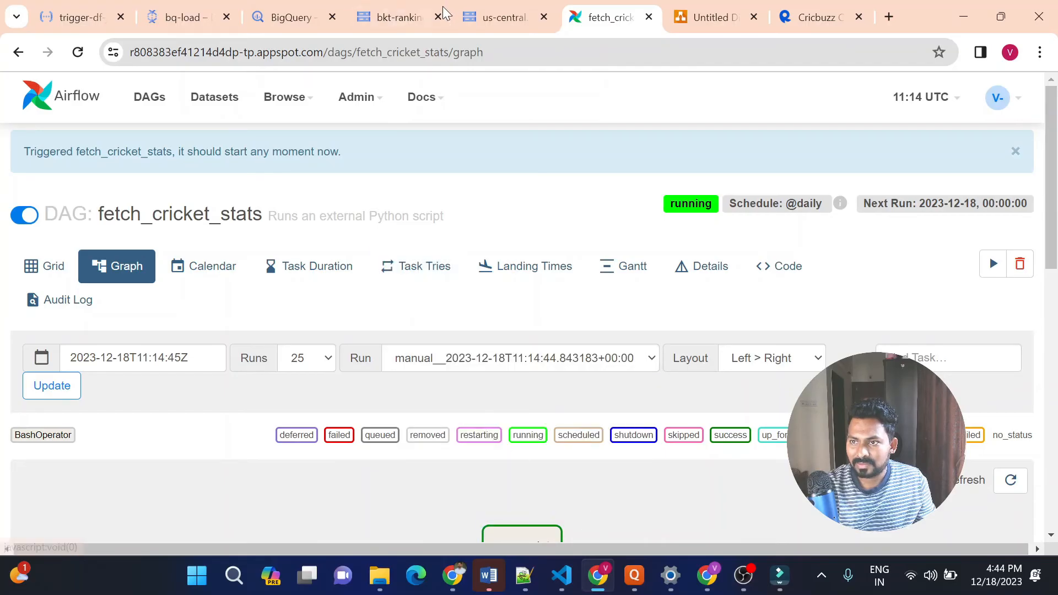
Refresh the bkt-ranking-data bucket to check batsmen_rankings.csv's creation time, and dismiss the Quick Heal upgrade prompt
{"action": "left_click", "coordinate": [404, 20]}
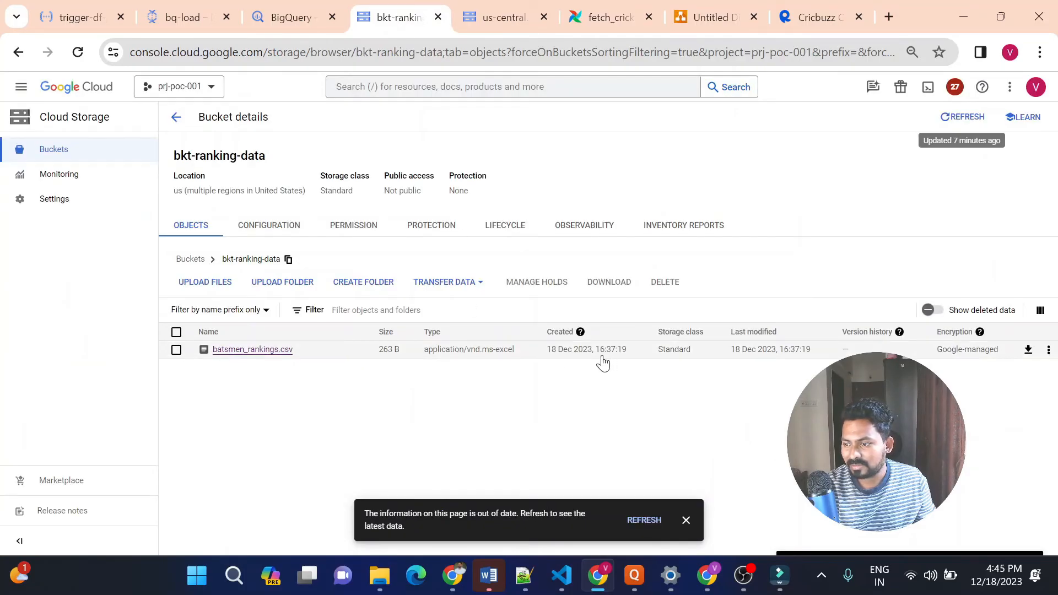
{"action": "left_click", "coordinate": [961, 126]}
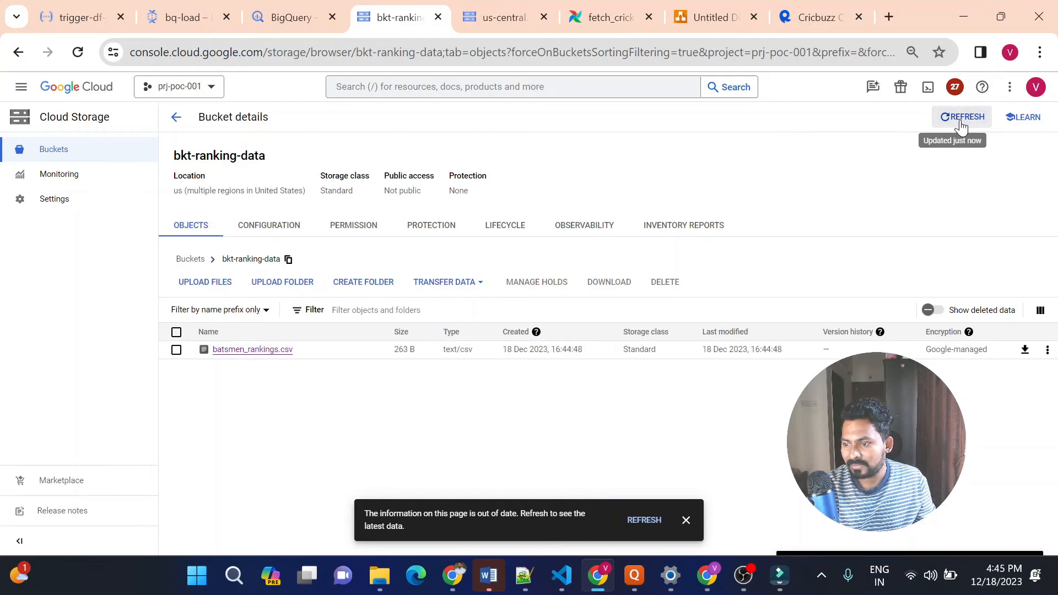
{"action": "left_click", "coordinate": [565, 353]}
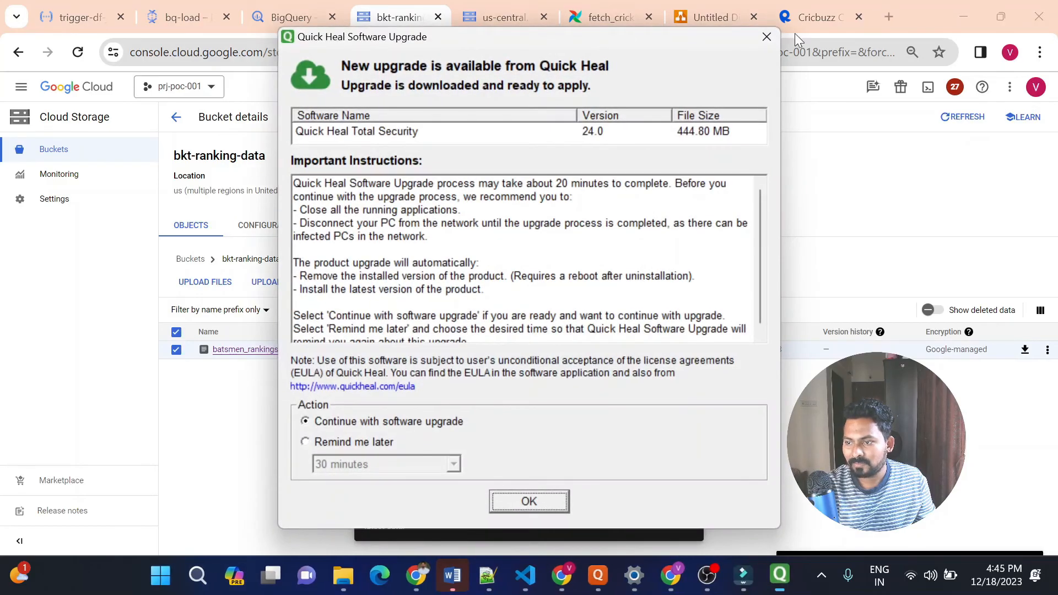
{"action": "left_click", "coordinate": [768, 38]}
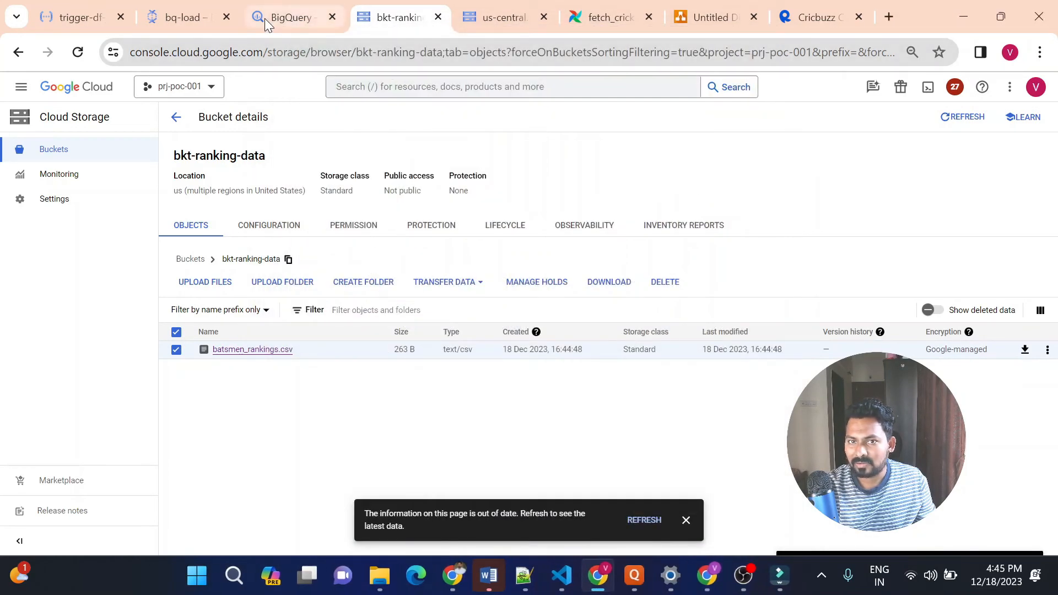
Refresh the trigger-df-job function's logs and open the newest bq-load job in the Dataflow job list
{"action": "left_click", "coordinate": [97, 18]}
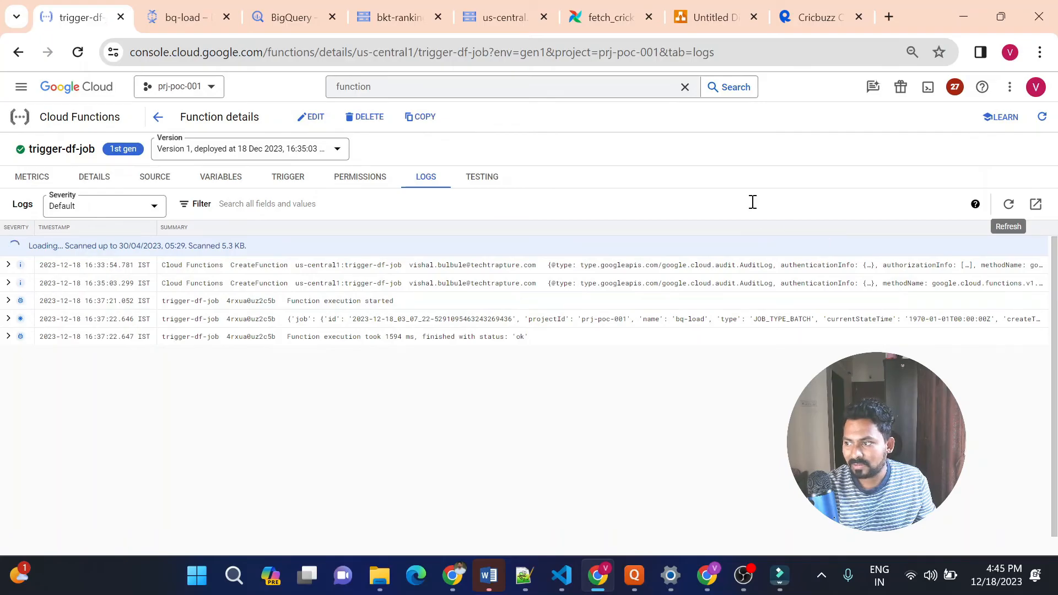
{"action": "left_click", "coordinate": [1007, 206]}
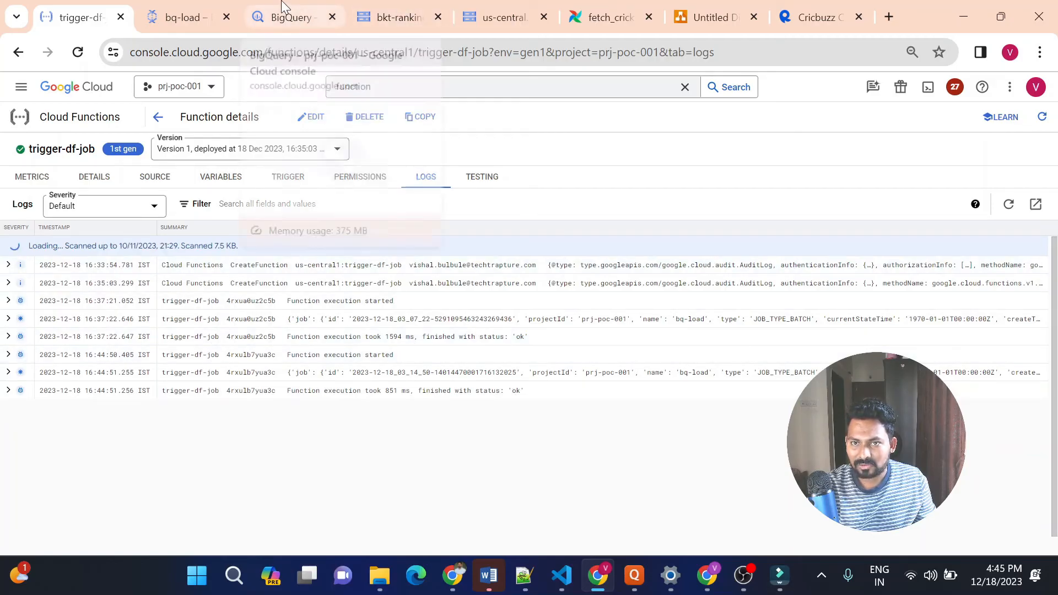
{"action": "left_click", "coordinate": [157, 16]}
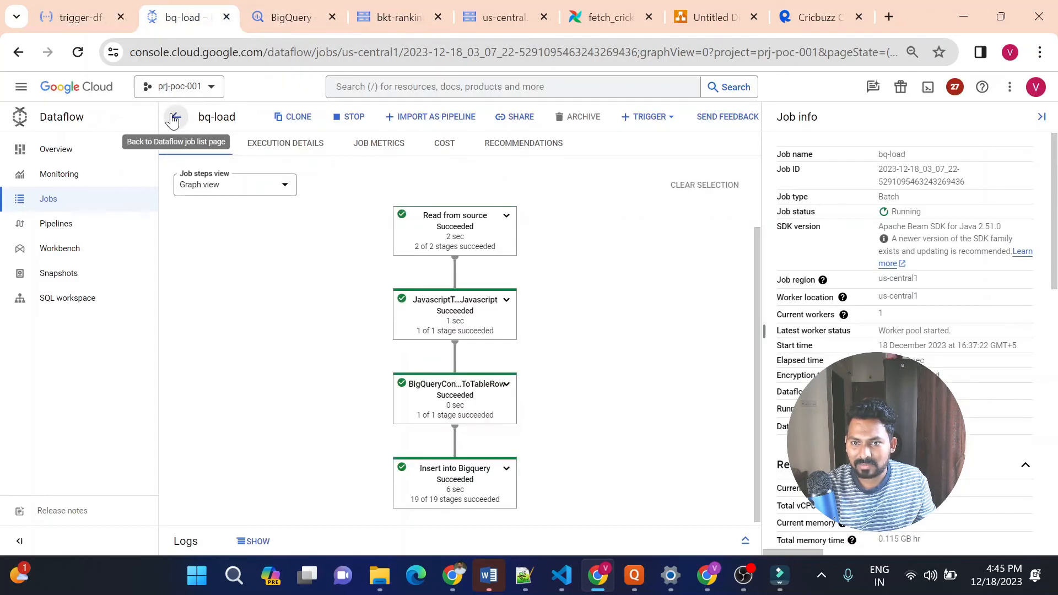
{"action": "left_click", "coordinate": [174, 119]}
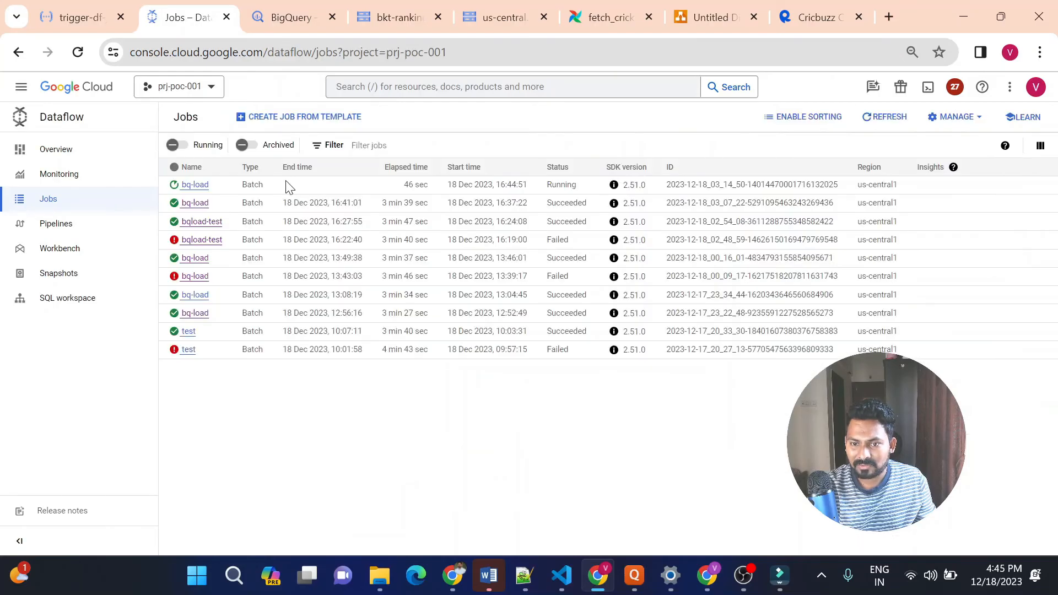
{"action": "left_click", "coordinate": [194, 185]}
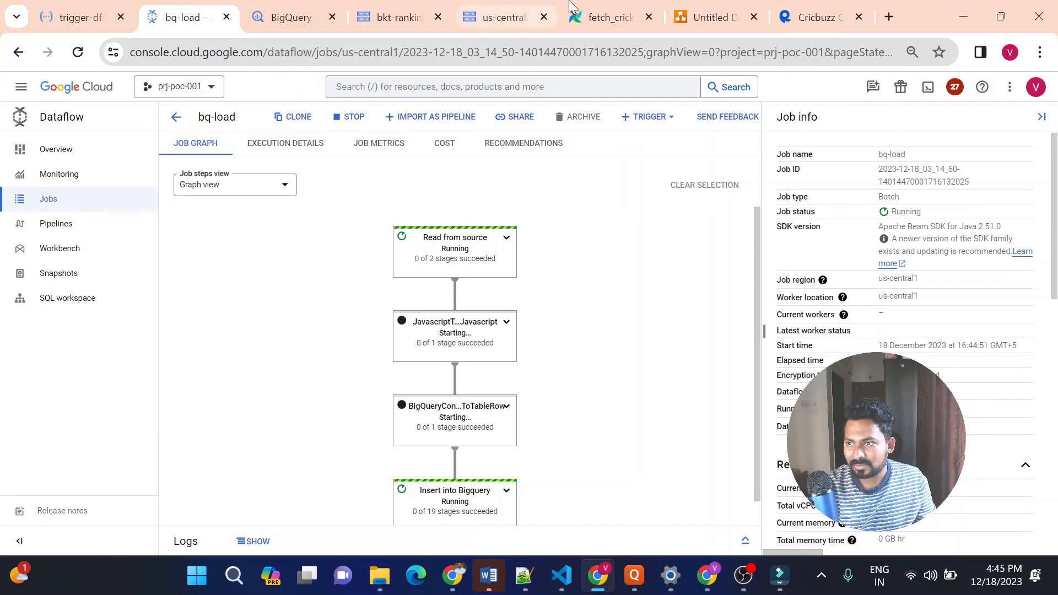
Review the pipeline flow in the architecture diagram from Cricbuzz API to Looker, and return to the bq-load job graph
{"action": "left_click", "coordinate": [694, 7]}
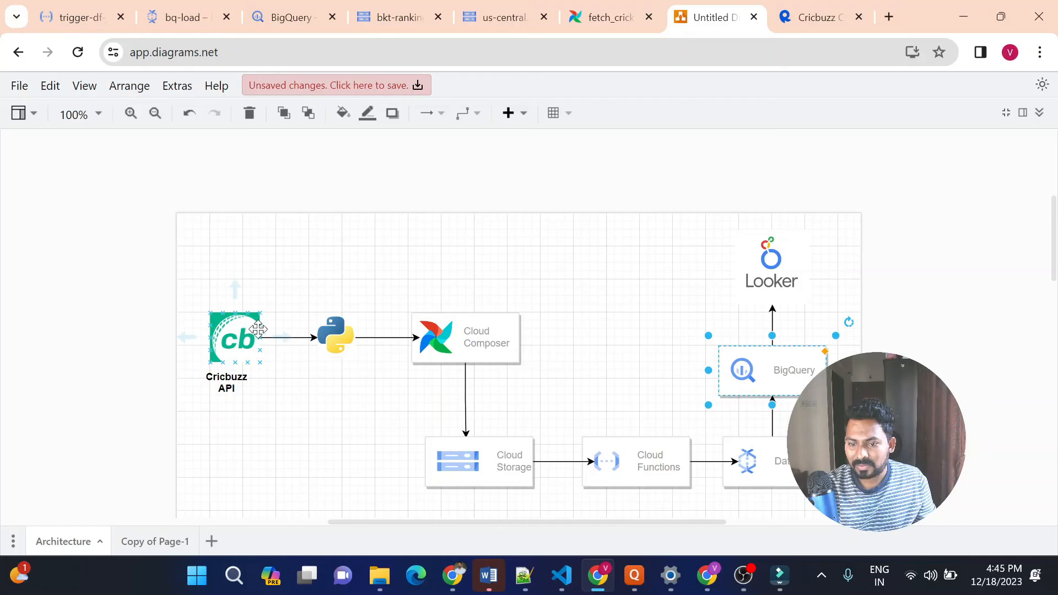
{"action": "mouse_move", "coordinate": [457, 340]}
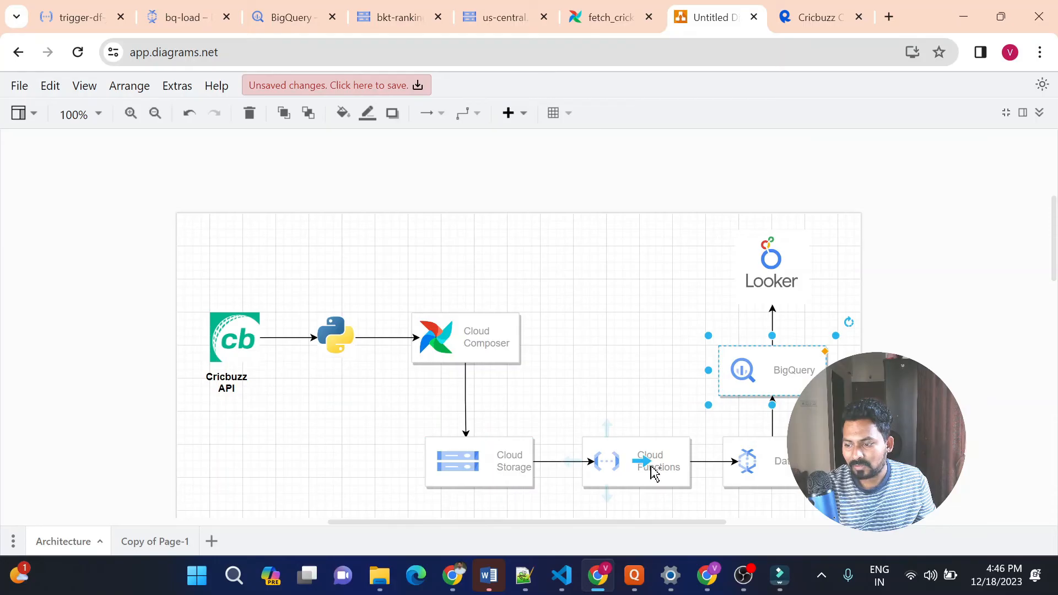
{"action": "mouse_move", "coordinate": [666, 471]}
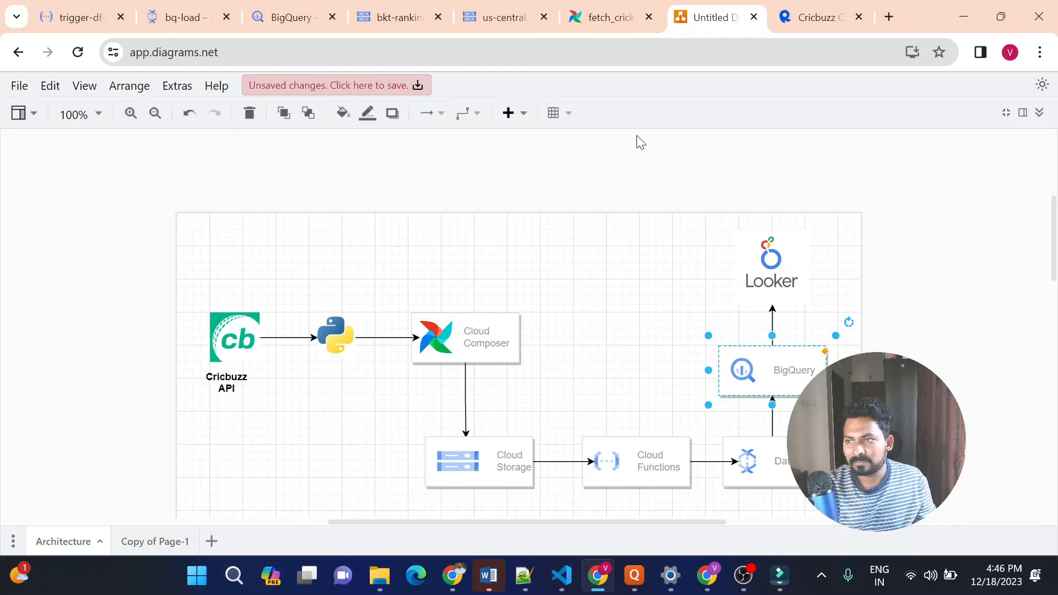
{"action": "left_click", "coordinate": [189, 10]}
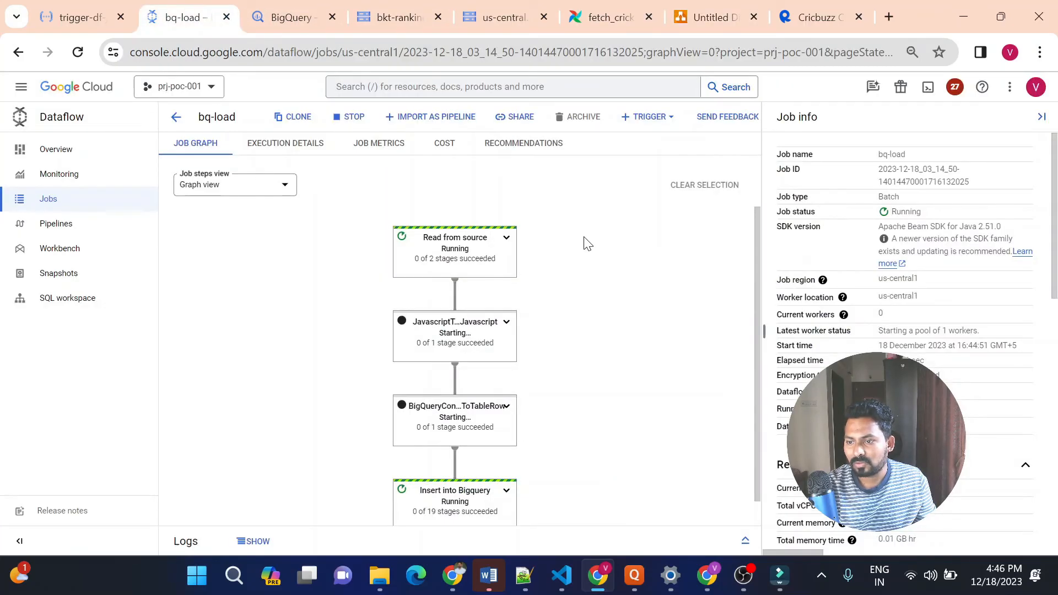
Search the web for "looker studio" in a new browser tab and open the Looker Studio site
{"action": "left_click", "coordinate": [888, 12]}
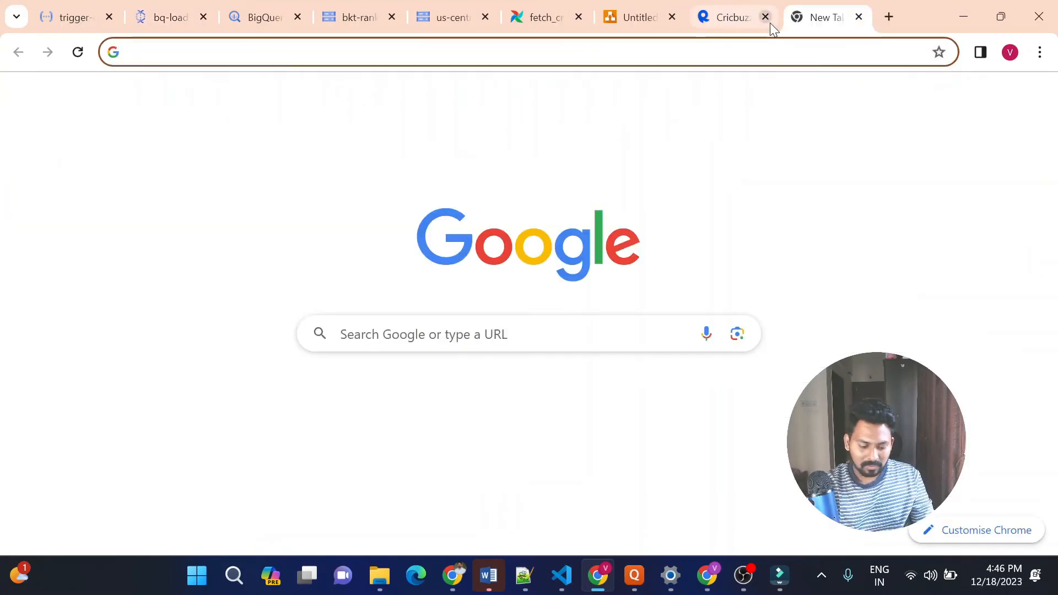
{"action": "type", "text": "lokker"}
{"action": "key", "text": "BackSpace"}
{"action": "key", "text": "BackSpace"}
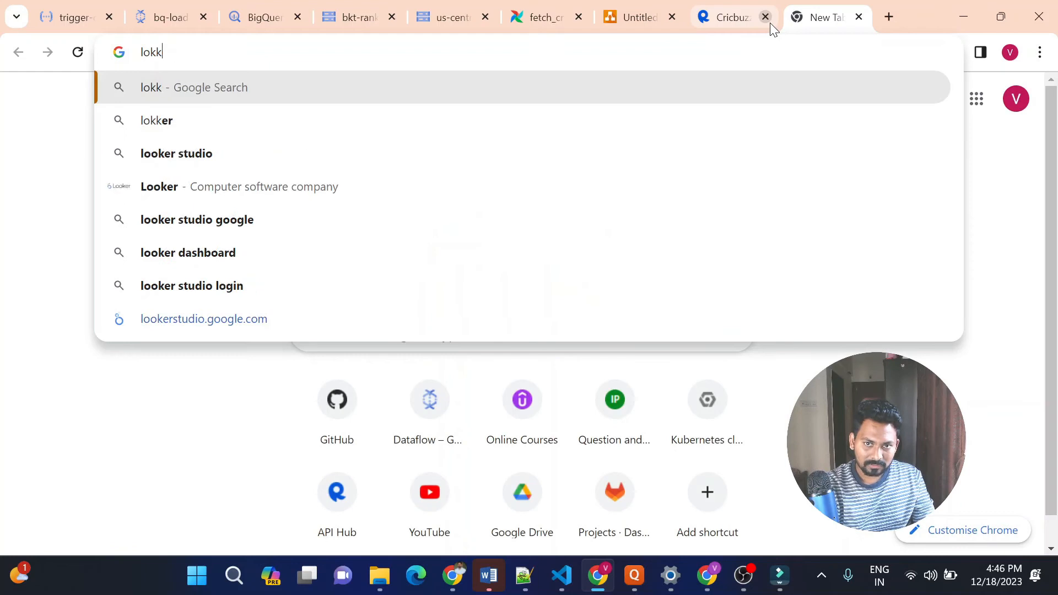
{"action": "key", "text": "BackSpace"}
{"action": "key", "text": "BackSpace"}
{"action": "type", "text": "oker studio"}
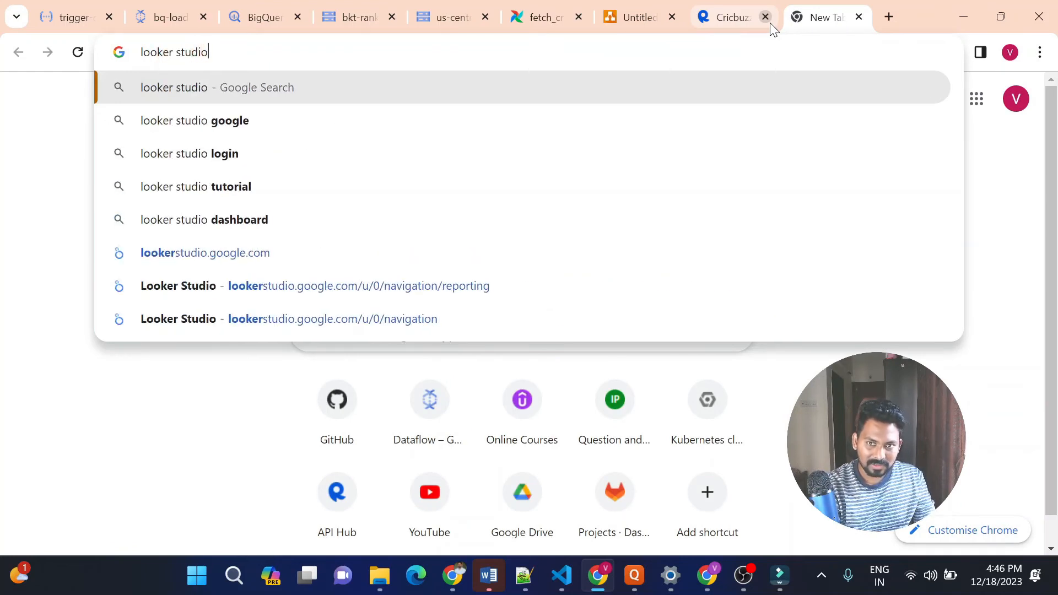
{"action": "key", "text": "Return"}
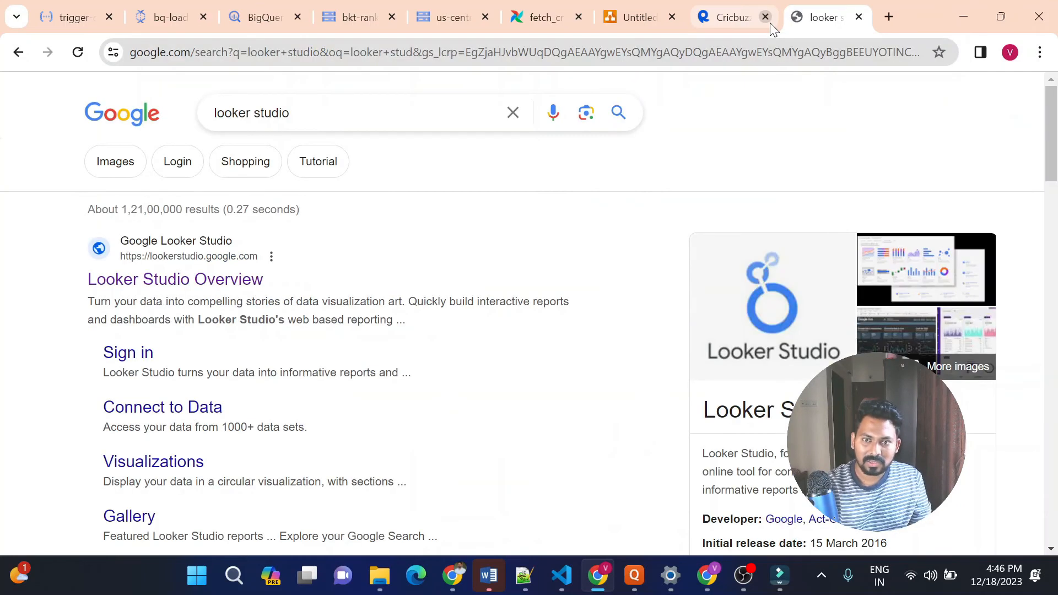
{"action": "left_click", "coordinate": [207, 280]}
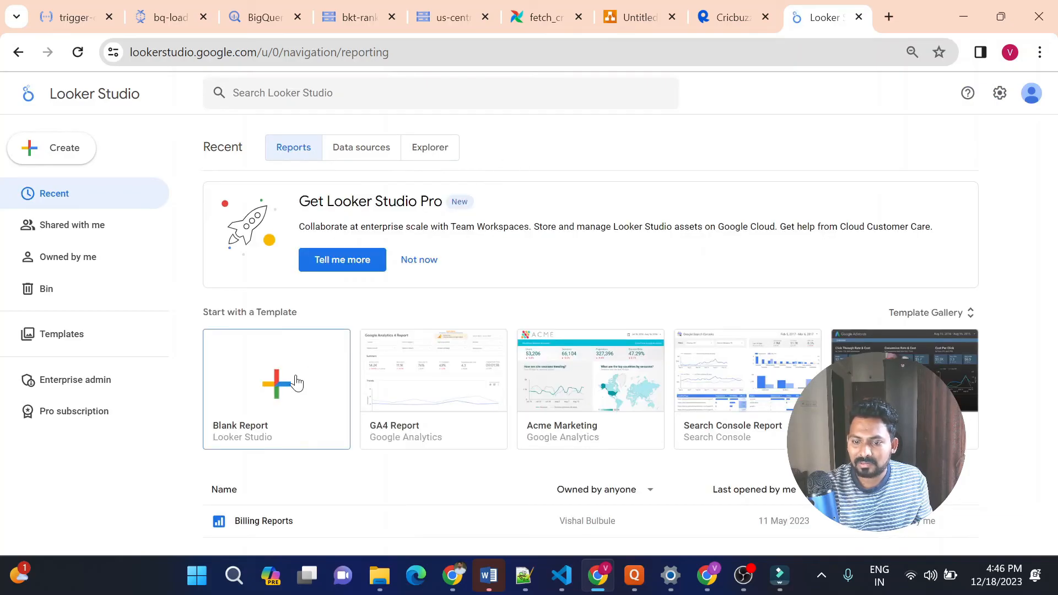
Check the bq-load job's progress in Dataflow and refresh the icc_odi_batsman_ranking table preview in BigQuery
{"action": "left_click", "coordinate": [187, 6]}
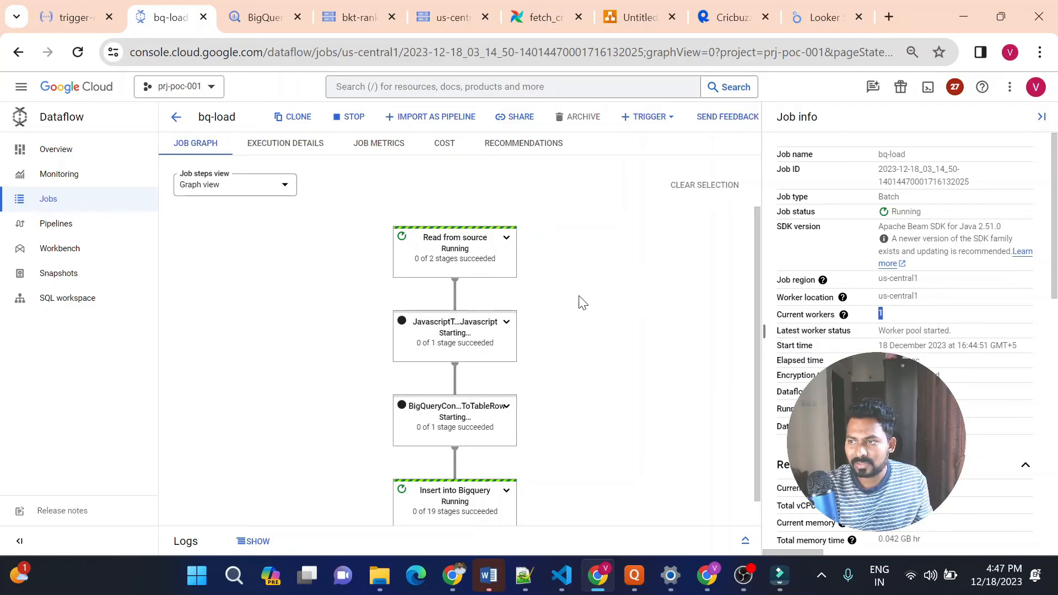
{"action": "left_click", "coordinate": [818, 13]}
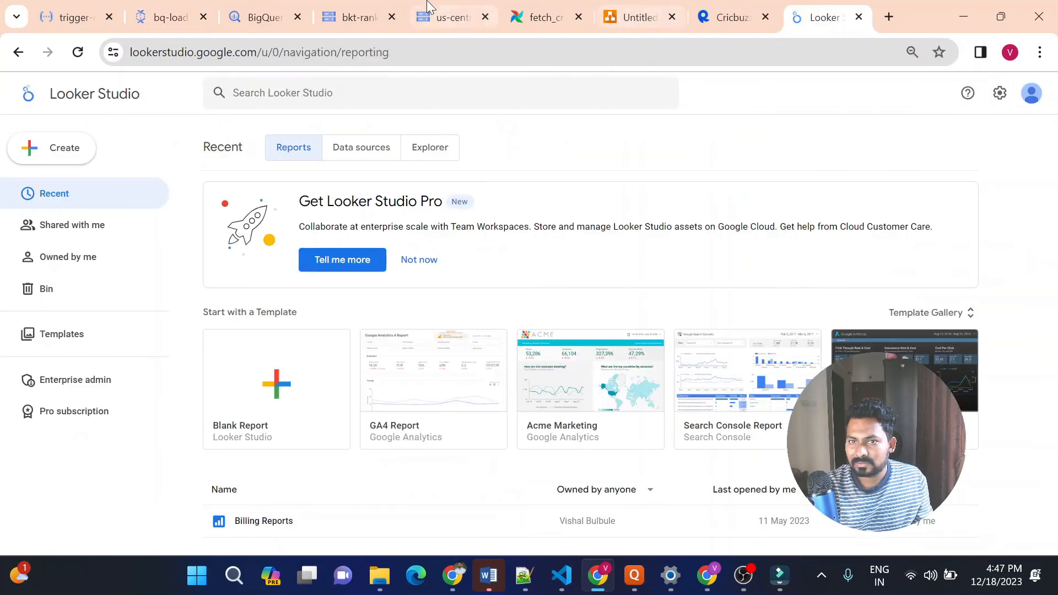
{"action": "left_click", "coordinate": [174, 8]}
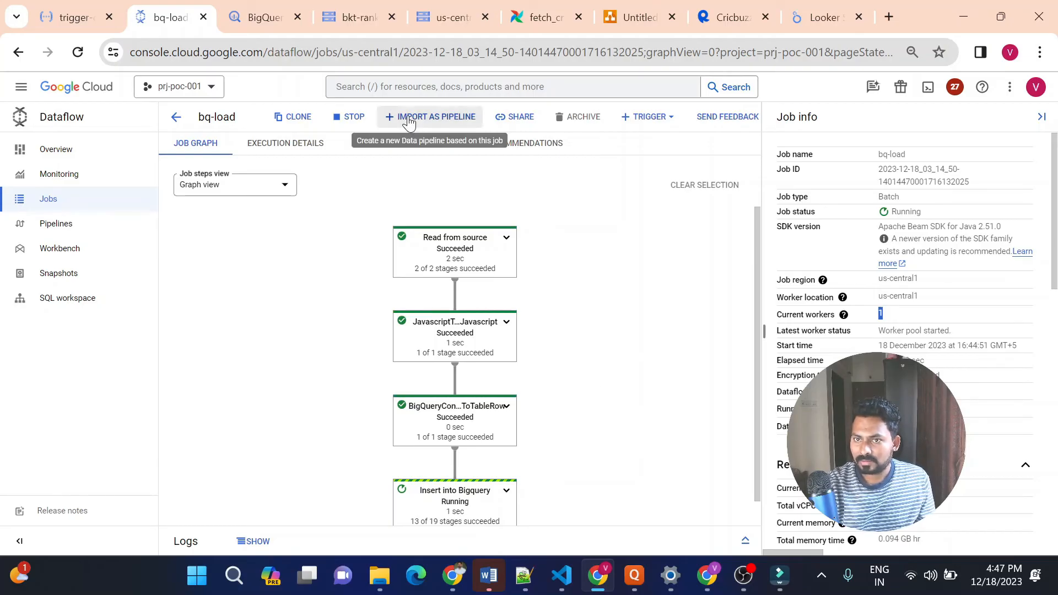
{"action": "left_click", "coordinate": [245, 19]}
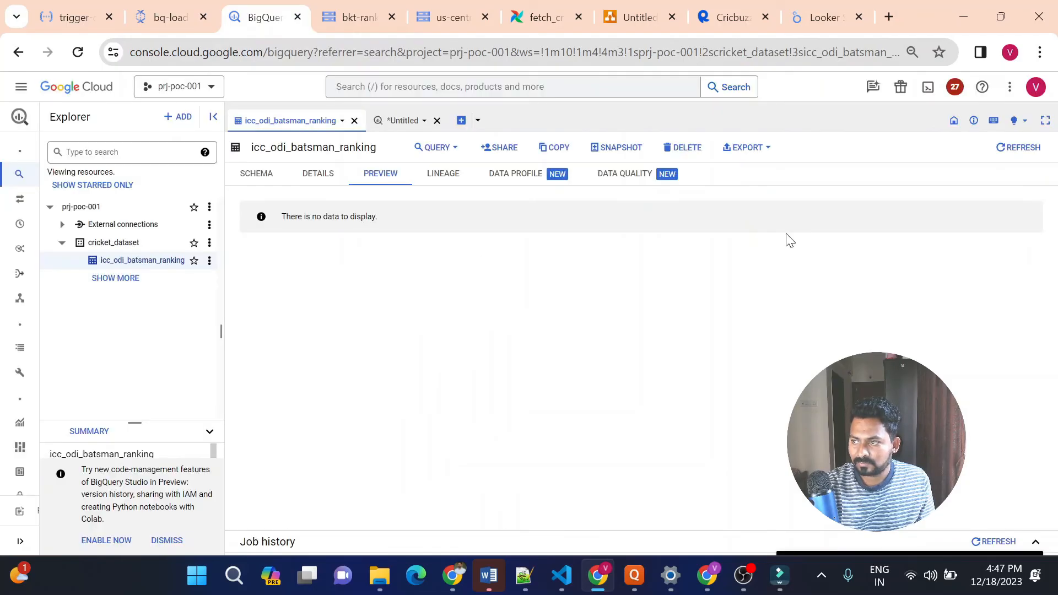
{"action": "left_click", "coordinate": [1025, 152]}
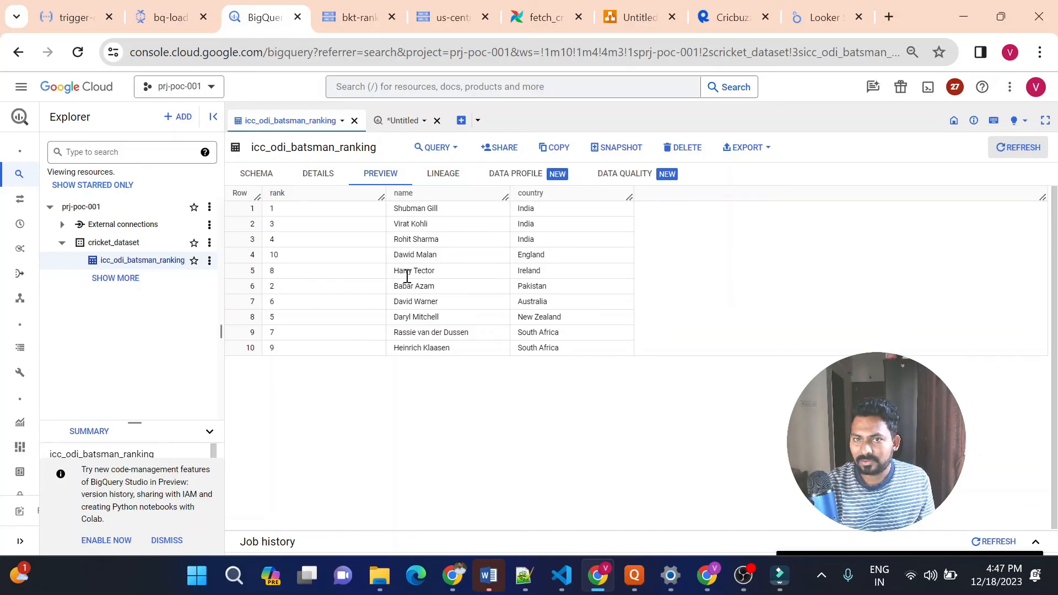
{"action": "left_click", "coordinate": [536, 12]}
{"action": "mouse_move", "coordinate": [892, 199]}
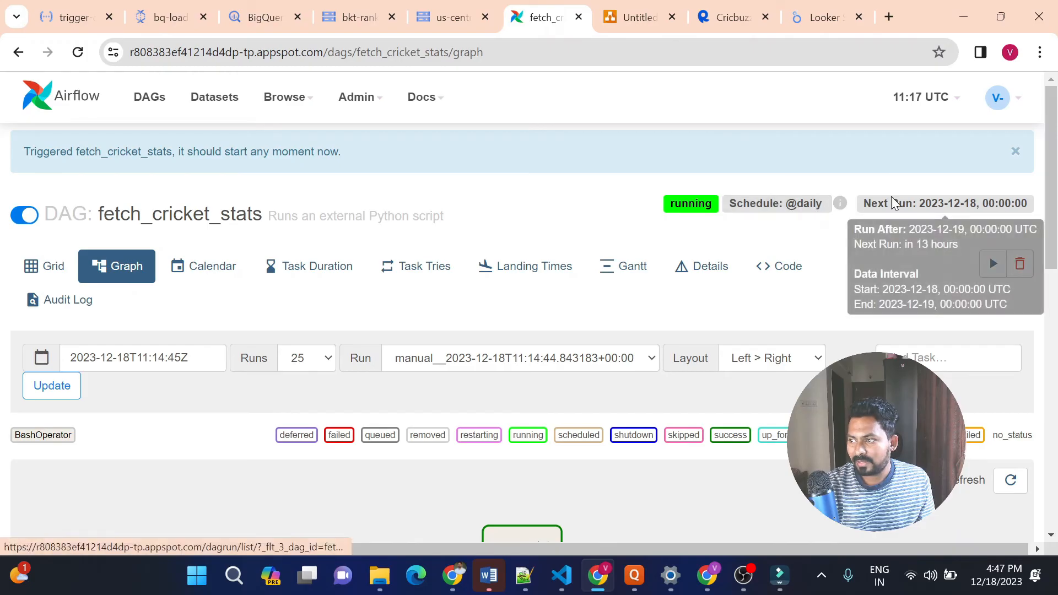
Create a blank report in Looker Studio and authorise its BigQuery connector with the signed-in Google account
{"action": "left_click", "coordinate": [808, 15]}
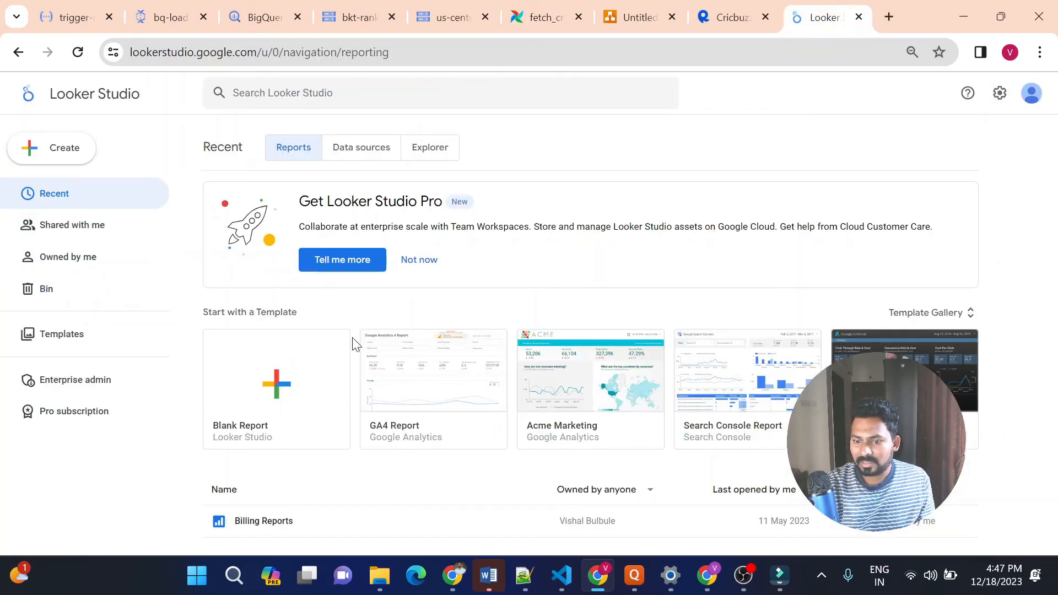
{"action": "left_click", "coordinate": [286, 379]}
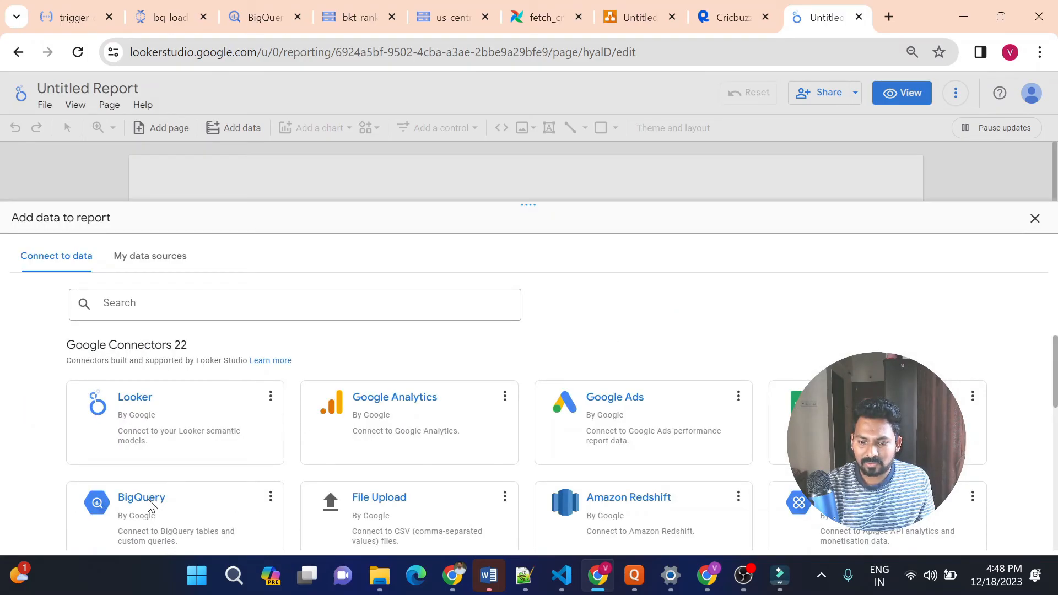
{"action": "left_click", "coordinate": [150, 515]}
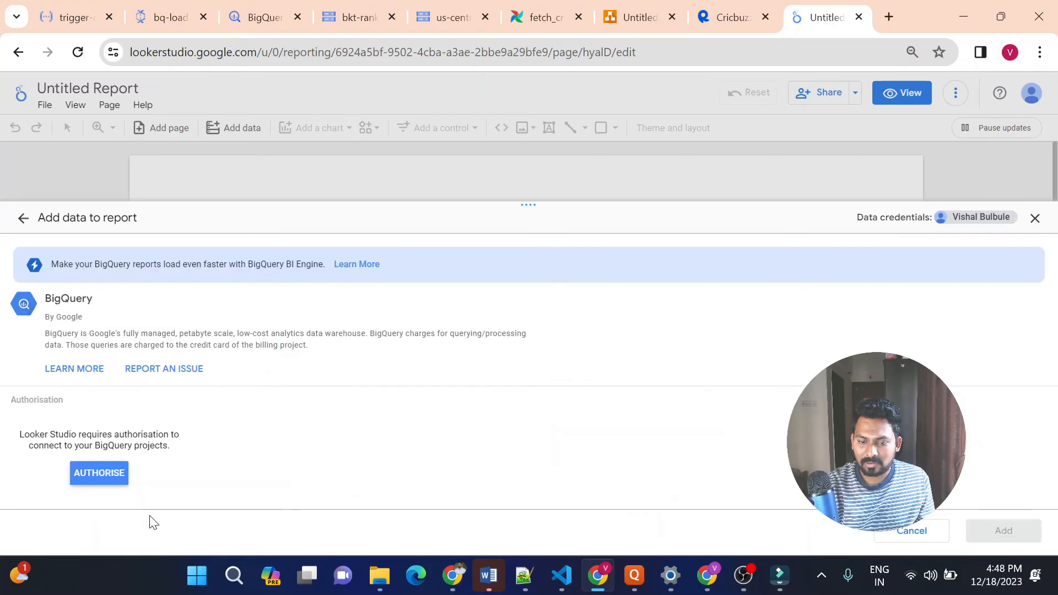
{"action": "left_click", "coordinate": [23, 219]}
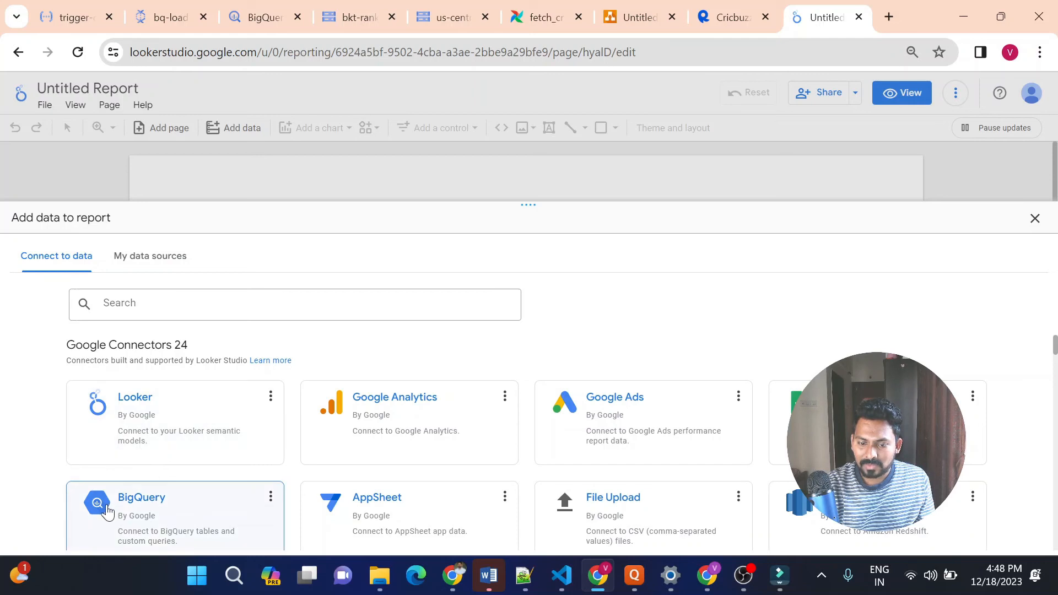
{"action": "left_click", "coordinate": [154, 519]}
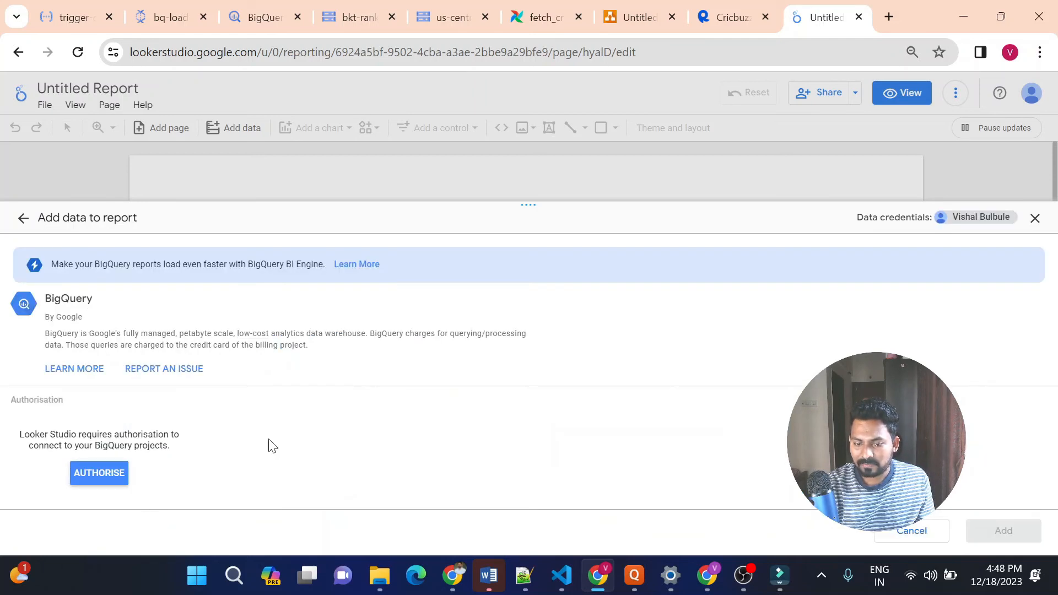
{"action": "left_click", "coordinate": [114, 466]}
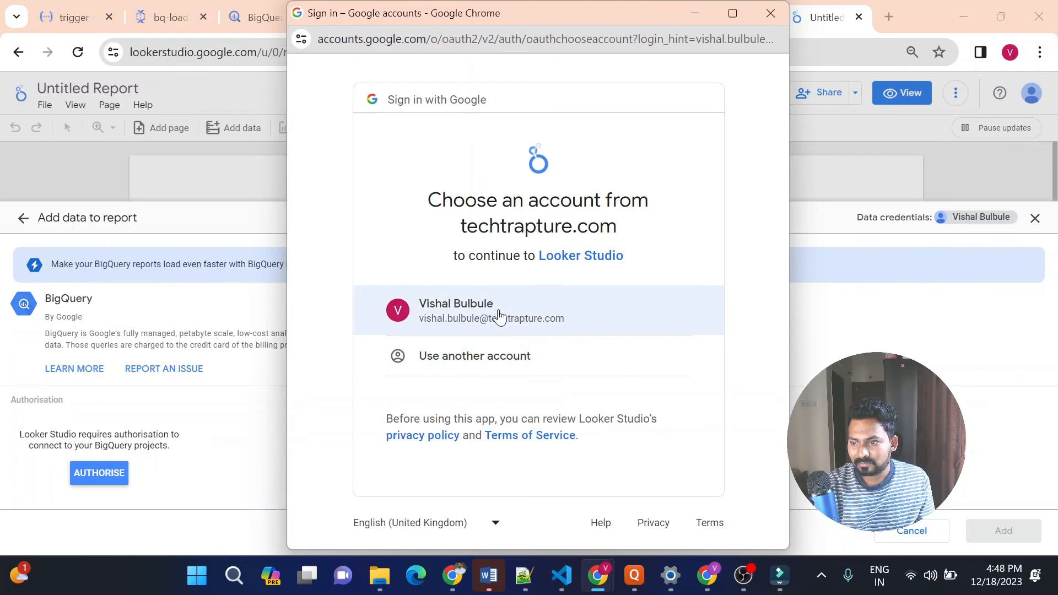
{"action": "left_click", "coordinate": [500, 316]}
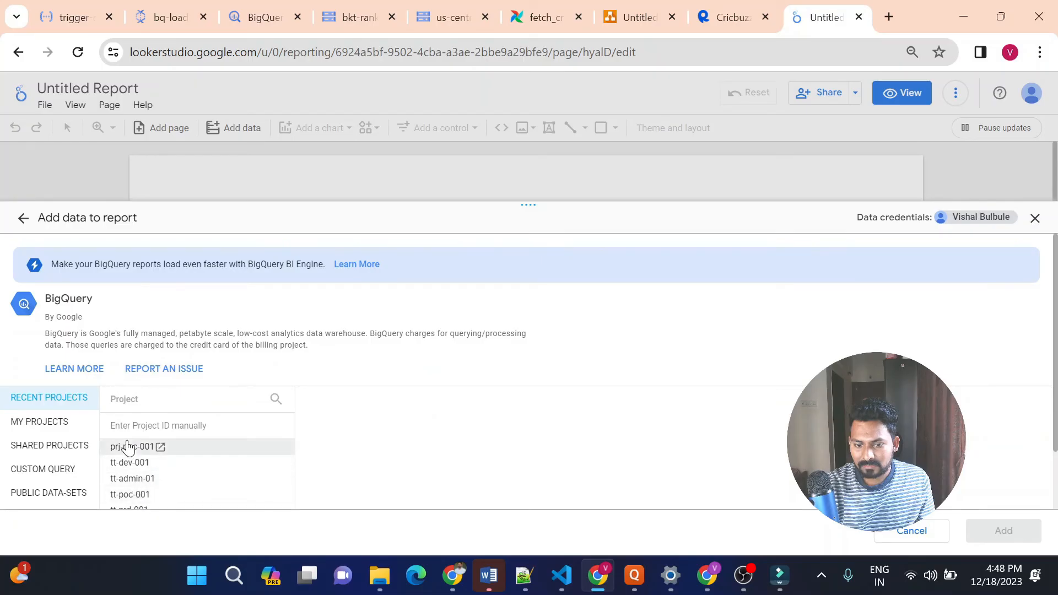
Add the icc_odi_batsman_ranking table from prj-poc-001's cricket_dataset to the report, turning off future add-data confirmations
{"action": "left_click", "coordinate": [54, 425]}
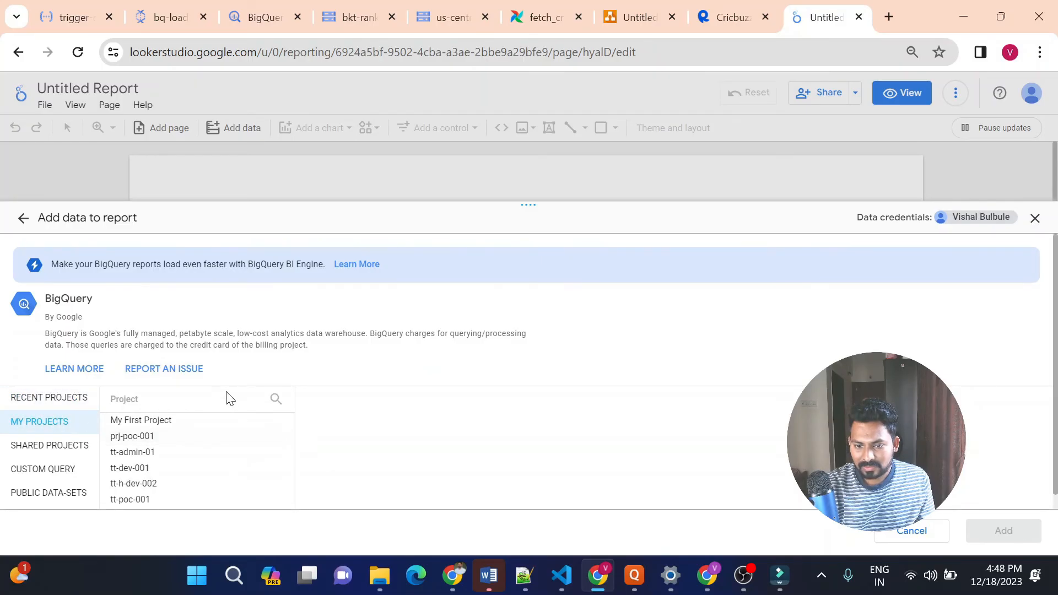
{"action": "left_click", "coordinate": [275, 399]}
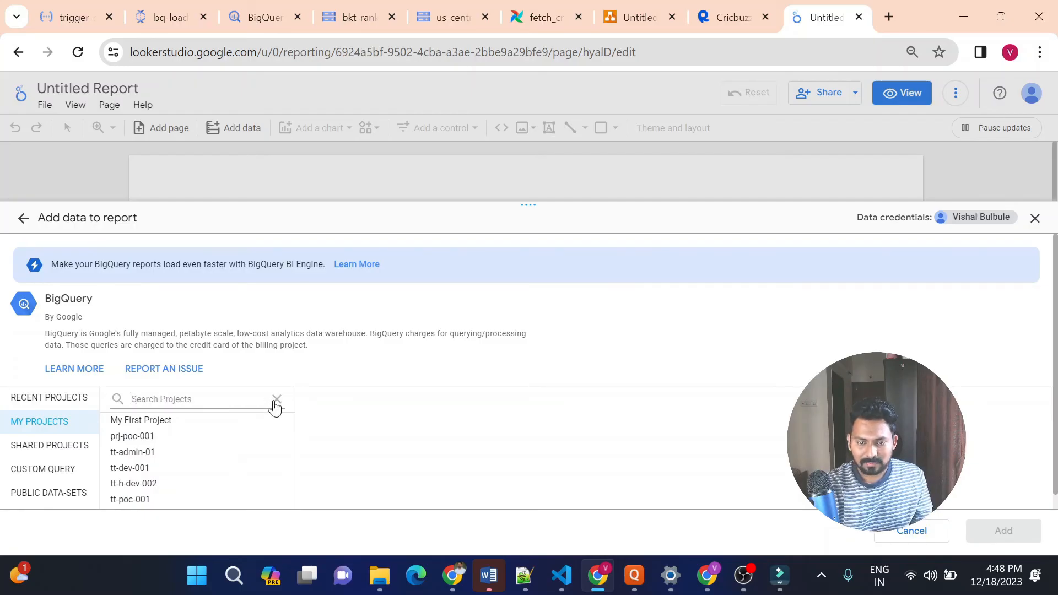
{"action": "type", "text": "prj"}
{"action": "left_click", "coordinate": [173, 426]}
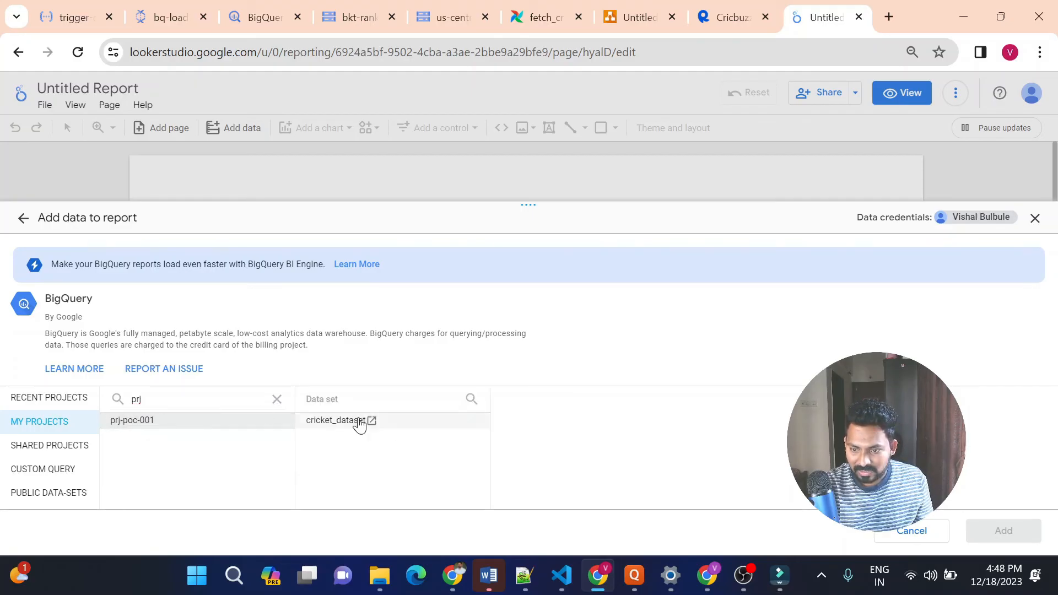
{"action": "left_click", "coordinate": [360, 425]}
{"action": "left_click", "coordinate": [554, 430]}
{"action": "left_click", "coordinate": [974, 529]}
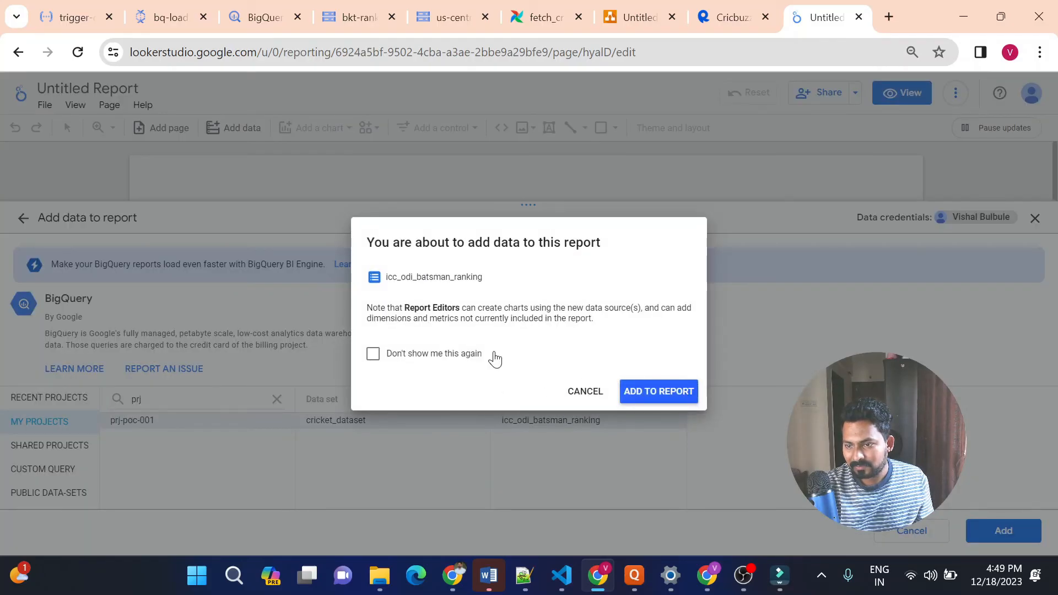
{"action": "left_click", "coordinate": [469, 357]}
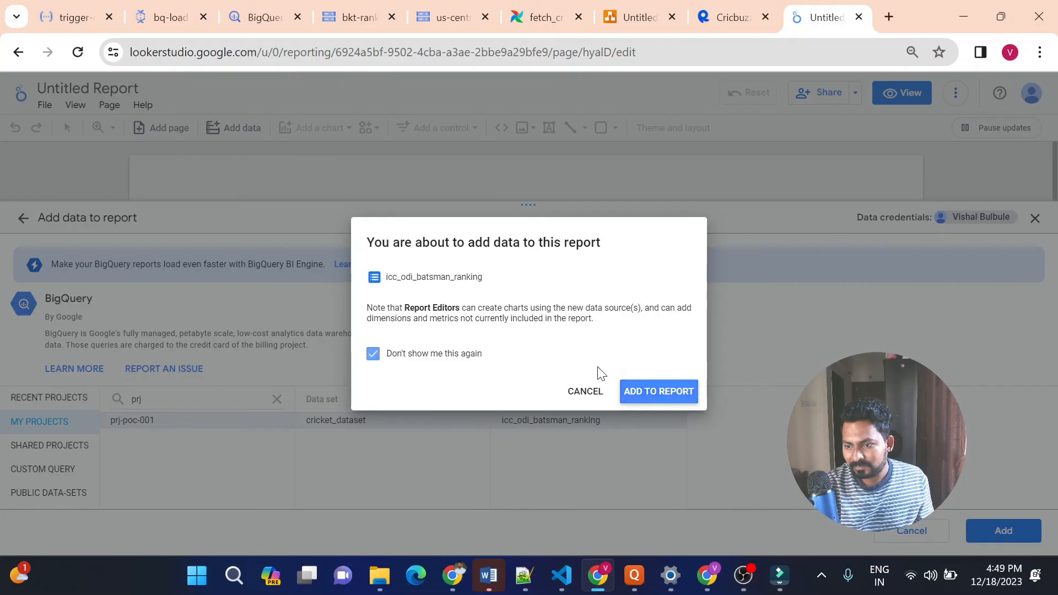
{"action": "left_click", "coordinate": [675, 400]}
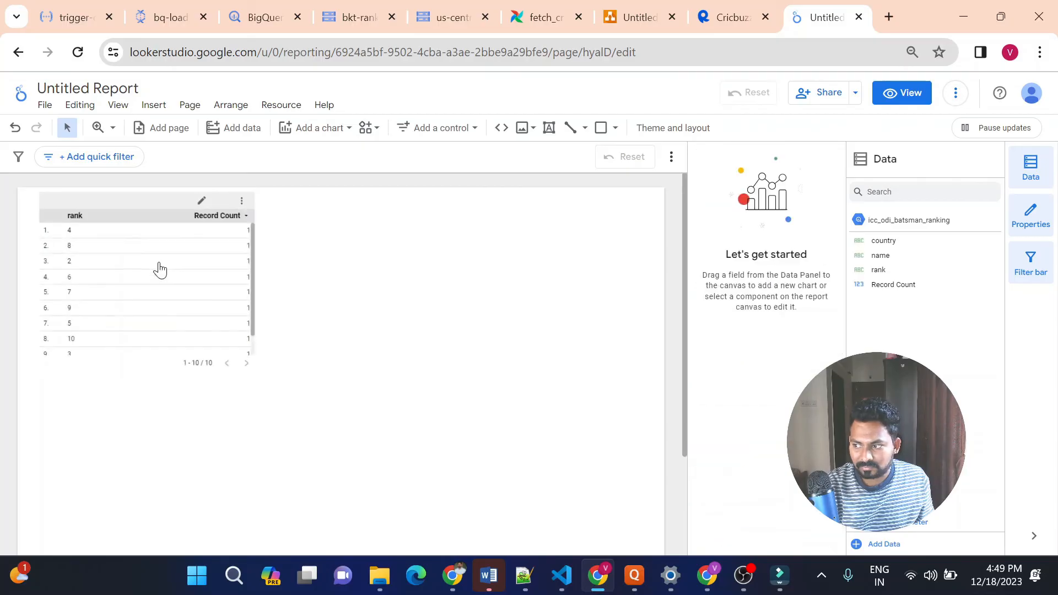
Set the table chart's date range dimension to country and its dimensions to name, rank and country
{"action": "left_click", "coordinate": [189, 254]}
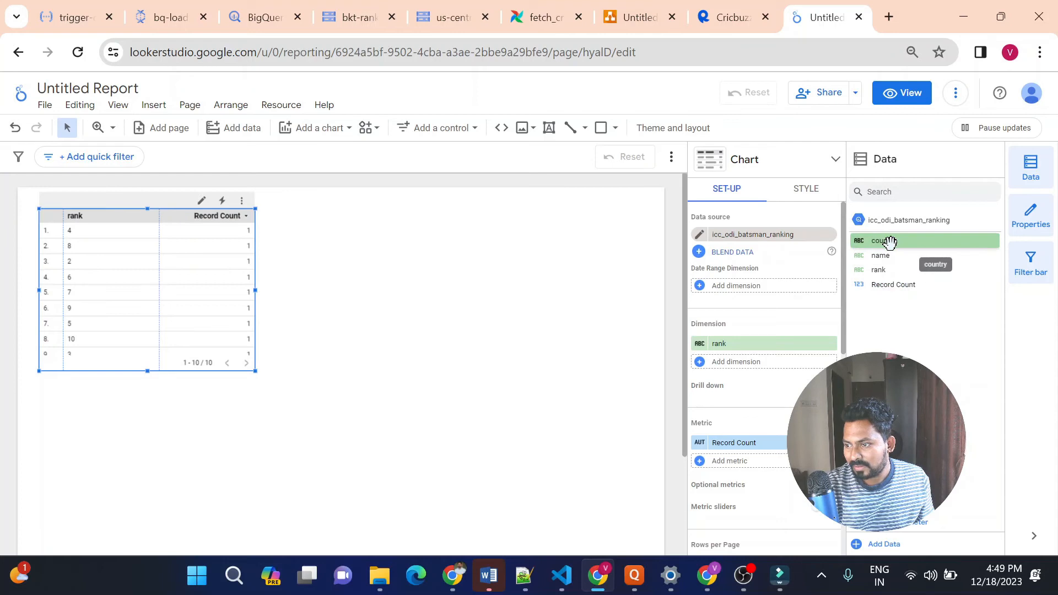
{"action": "left_click_drag", "start_coordinate": [891, 242], "coordinate": [749, 288]}
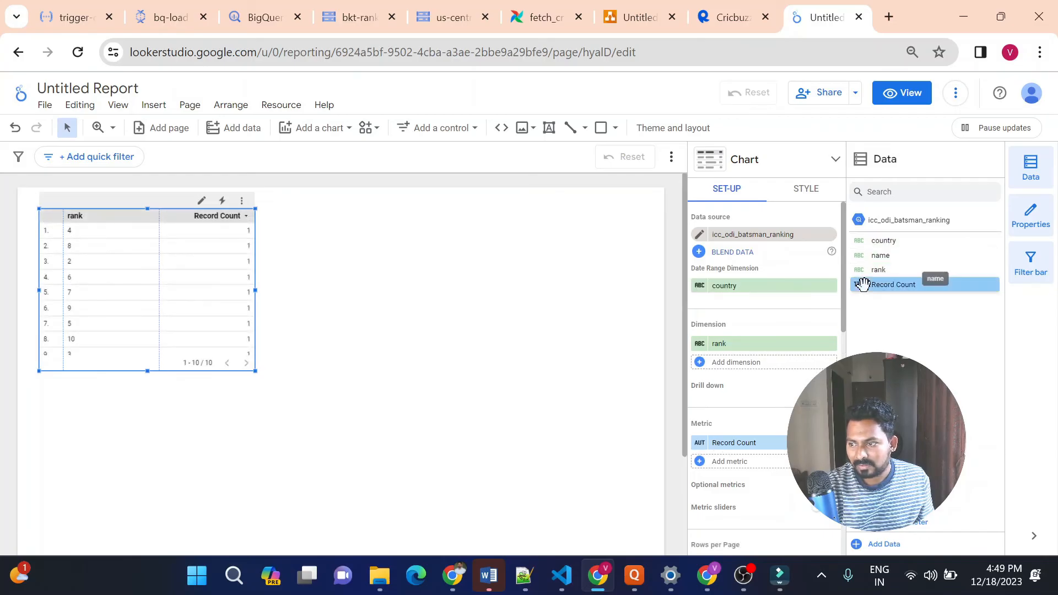
{"action": "left_click_drag", "start_coordinate": [882, 270], "coordinate": [765, 362]}
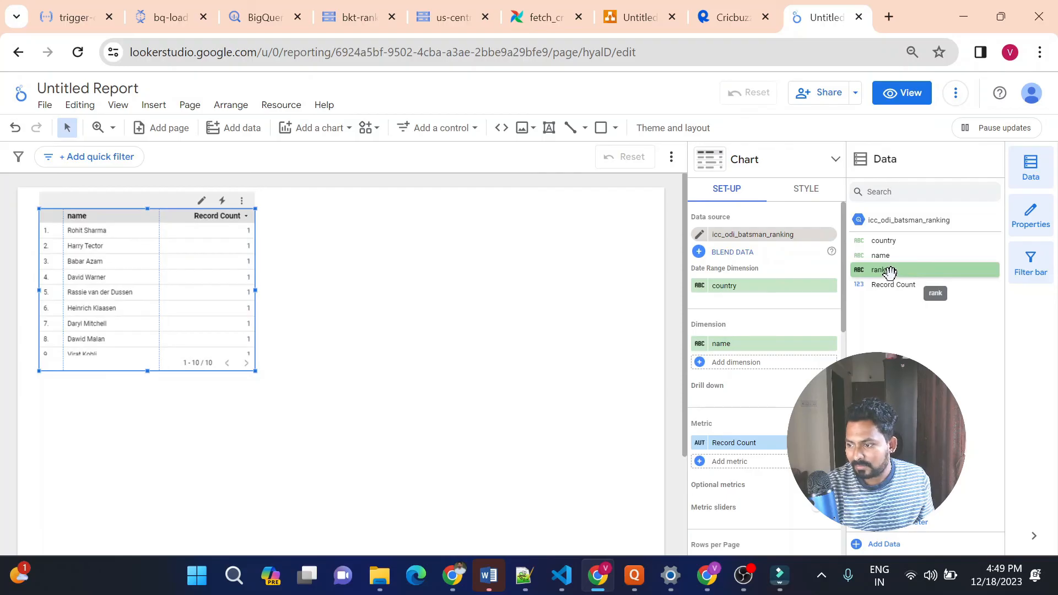
{"action": "left_click_drag", "start_coordinate": [888, 272], "coordinate": [796, 371]}
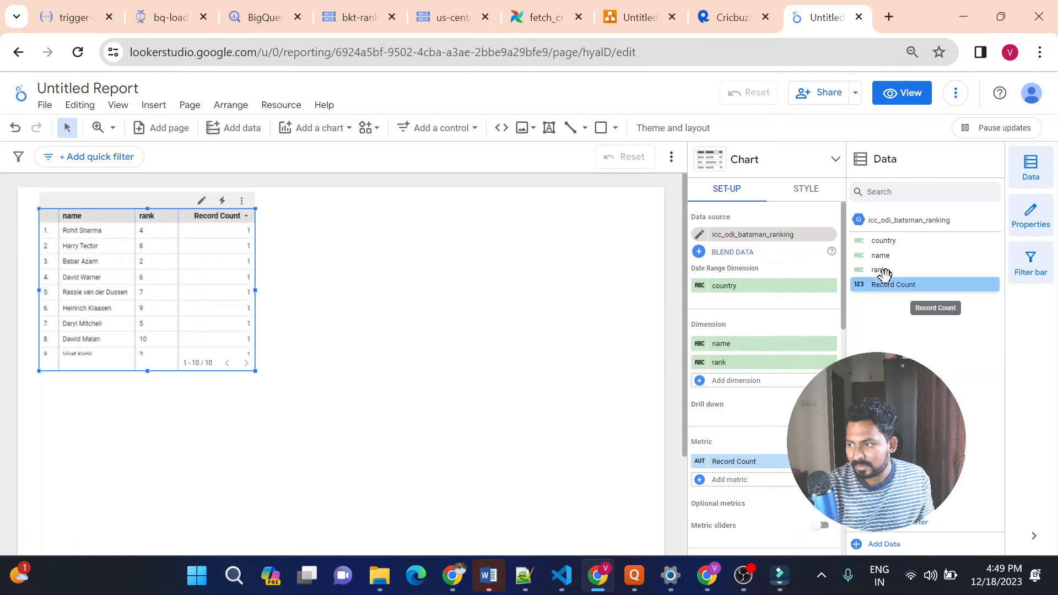
{"action": "left_click_drag", "start_coordinate": [886, 241], "coordinate": [756, 384]}
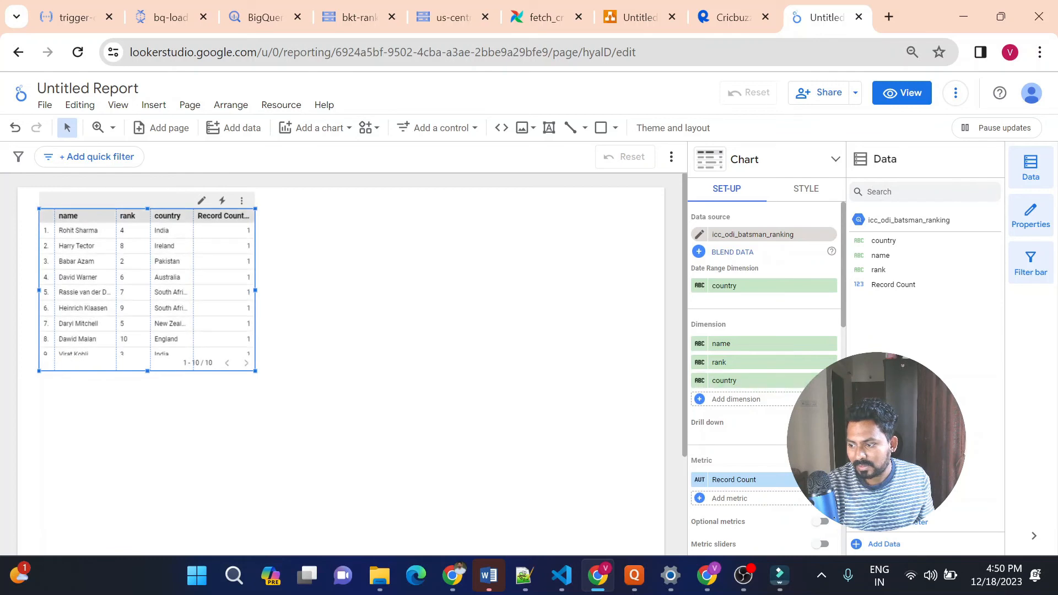
Remove the Record Count metric from the table chart and move the chart towards the middle of the page
{"action": "left_click", "coordinate": [829, 480]}
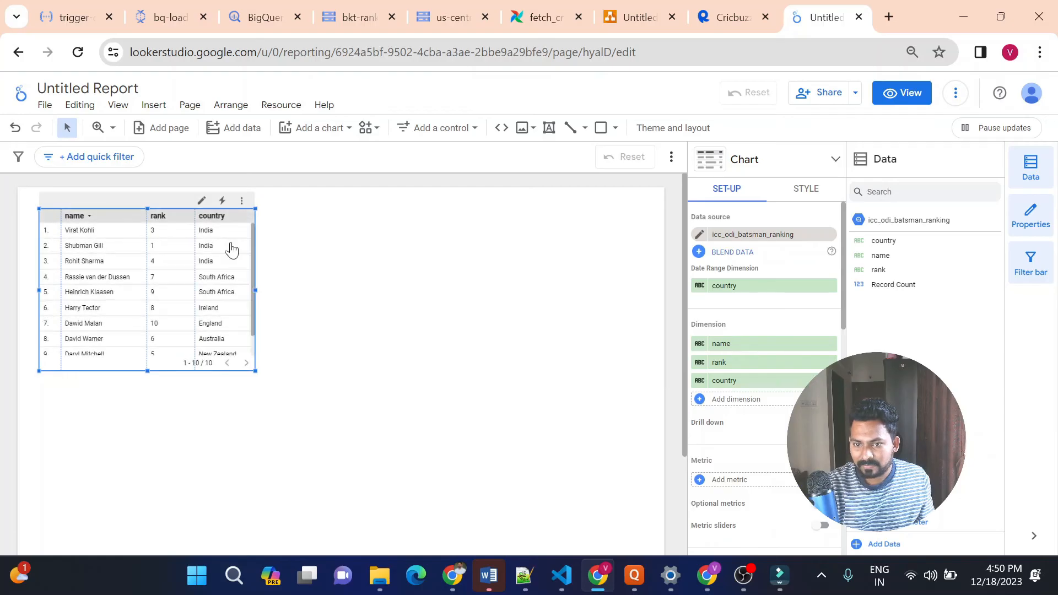
{"action": "left_click_drag", "start_coordinate": [175, 211], "coordinate": [263, 282]}
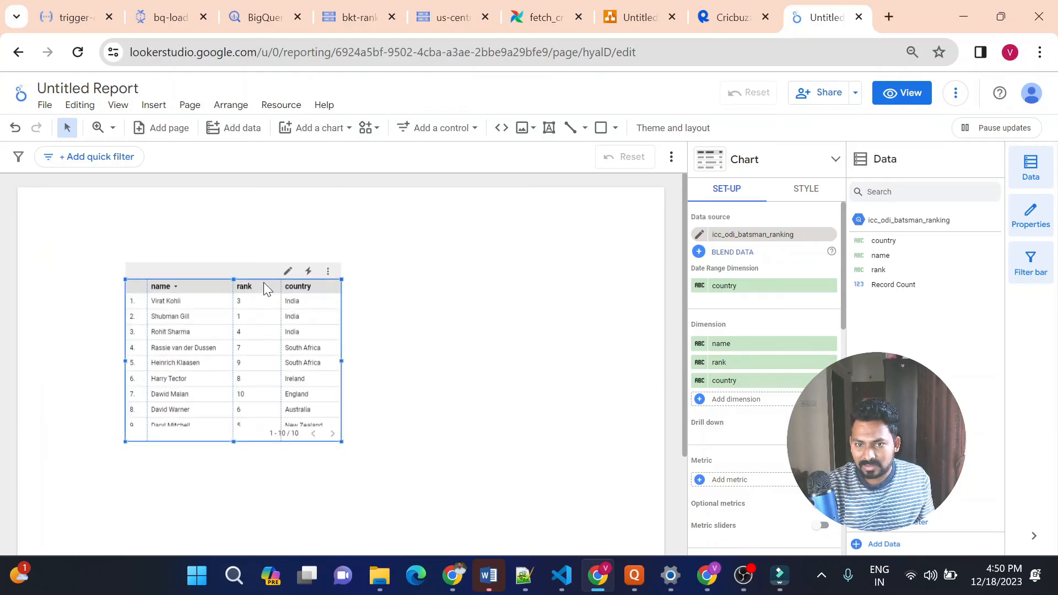
{"action": "left_click", "coordinate": [179, 209]}
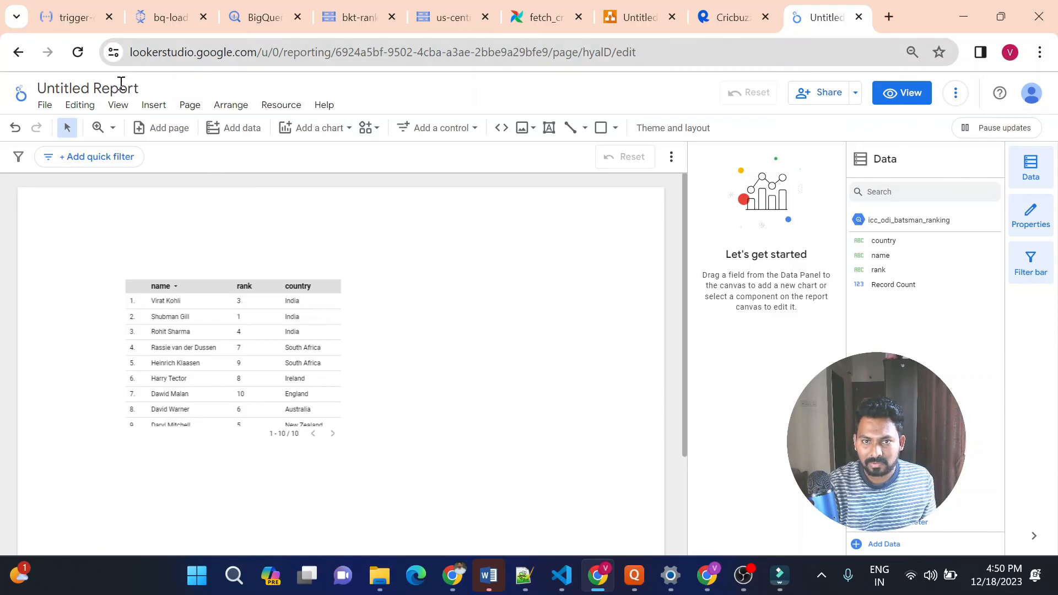
Rename the untitled report as ICC_Ranking
{"action": "left_click", "coordinate": [121, 102]}
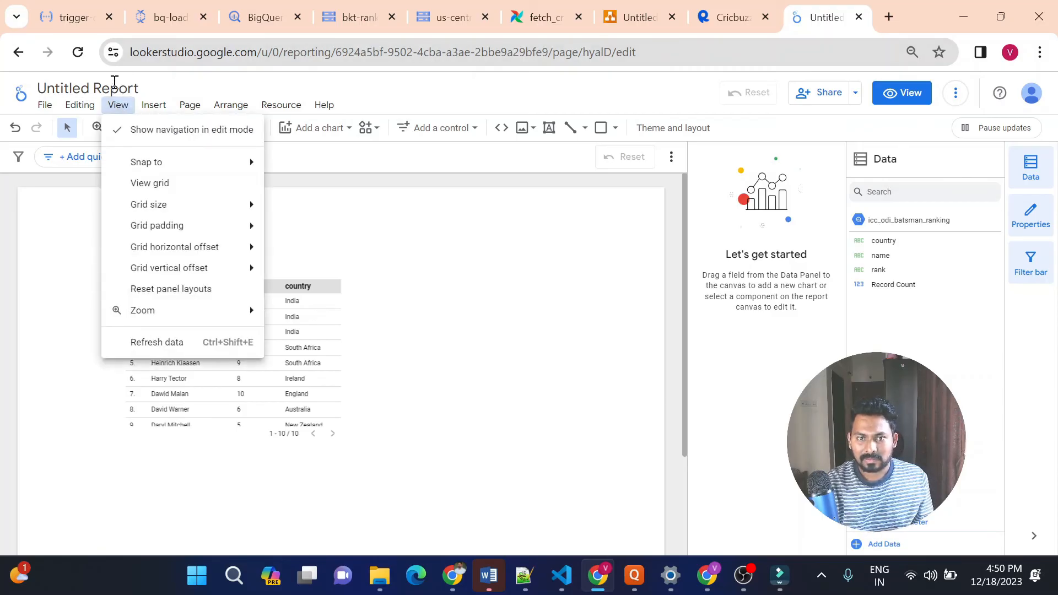
{"action": "left_click", "coordinate": [114, 82]}
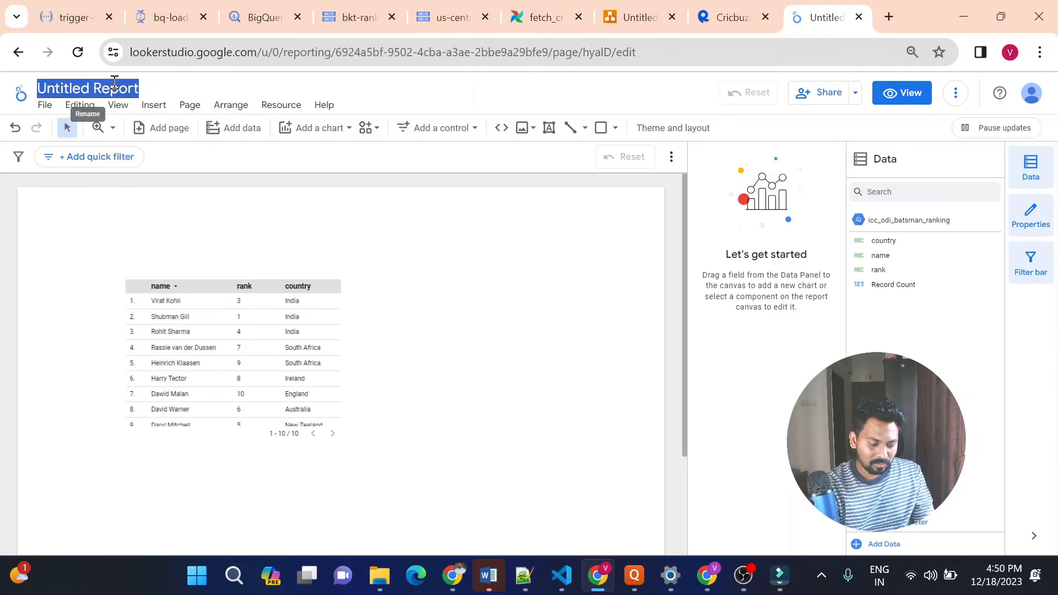
{"action": "type", "text": "ICC"}
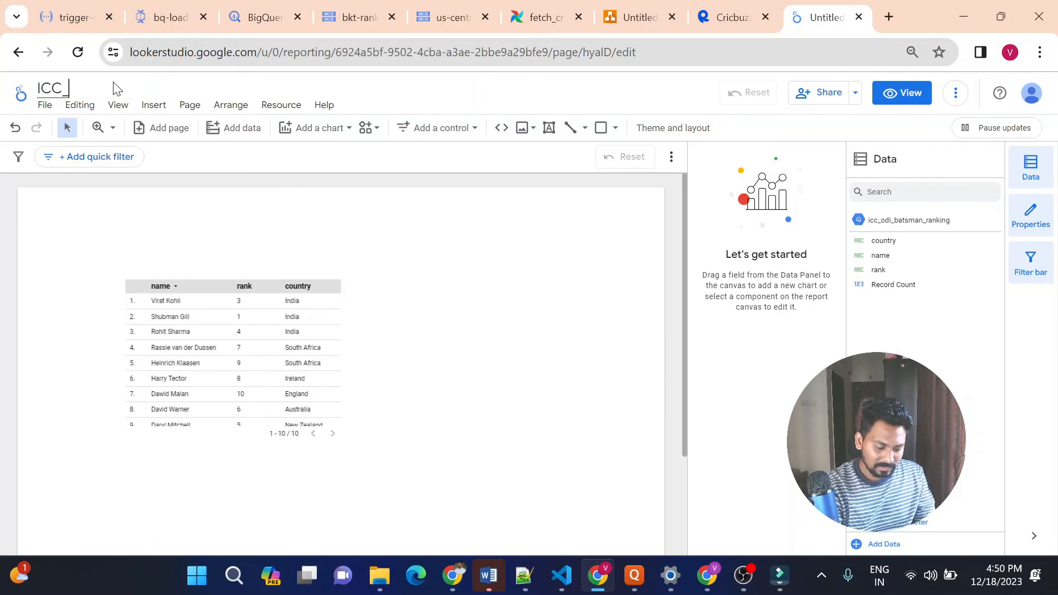
{"action": "type", "text": "_Ranking"}
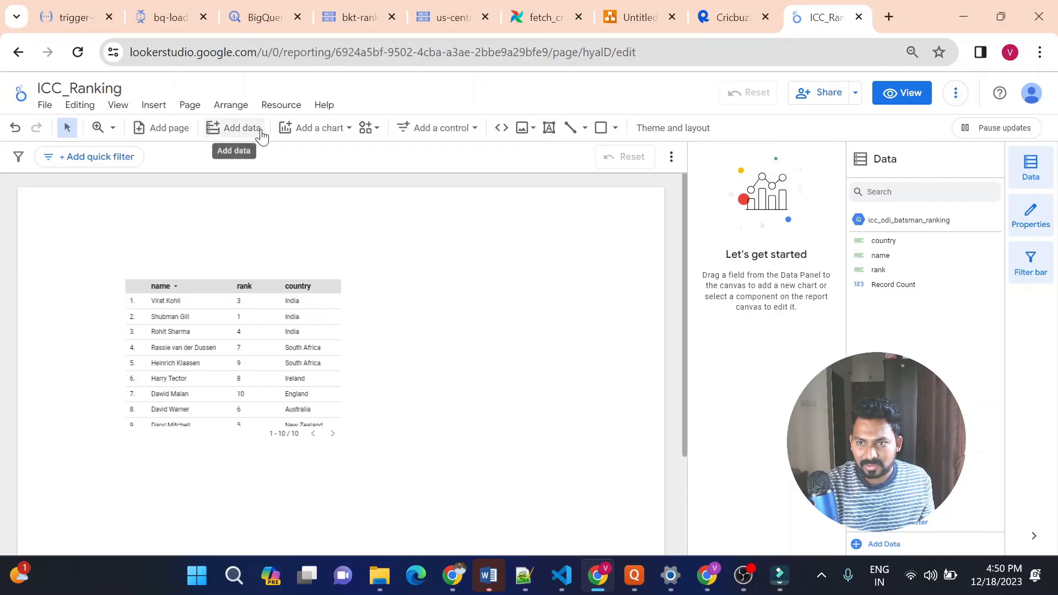
Set the current page's background colour to dark blue
{"action": "left_click", "coordinate": [197, 114]}
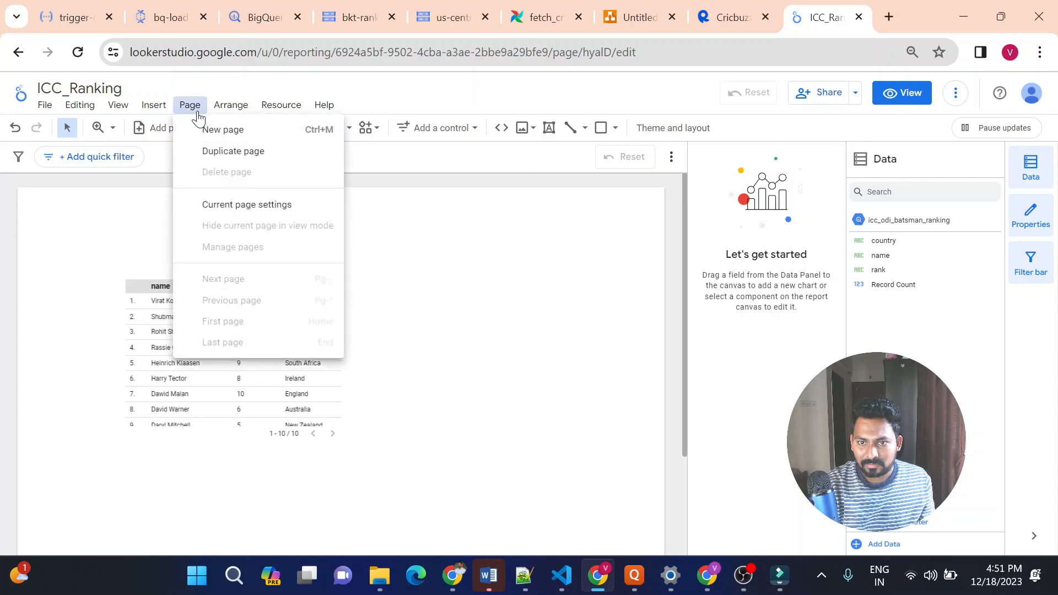
{"action": "left_click", "coordinate": [254, 204]}
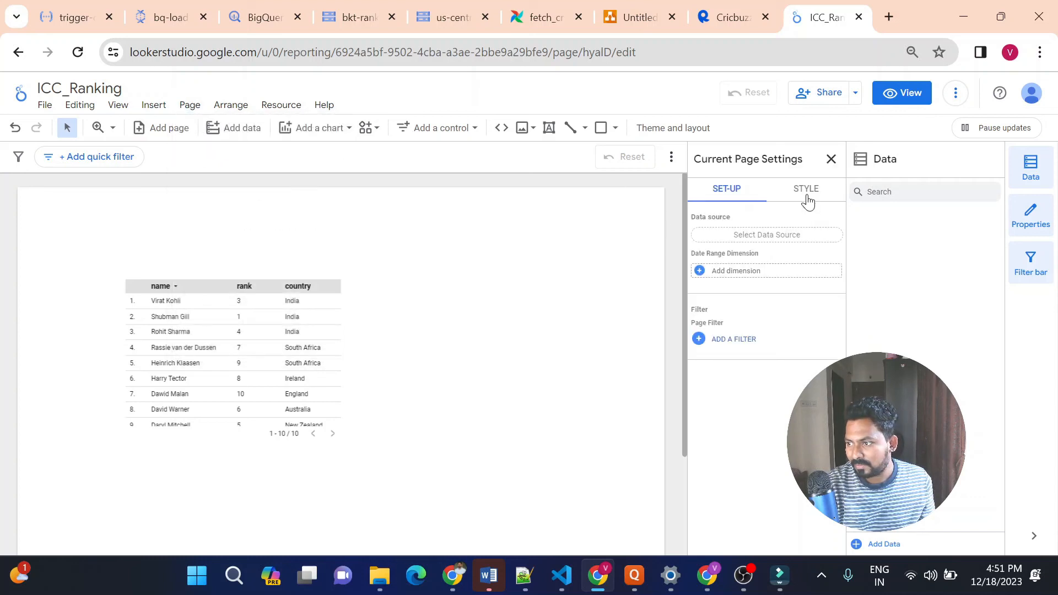
{"action": "left_click", "coordinate": [806, 193]}
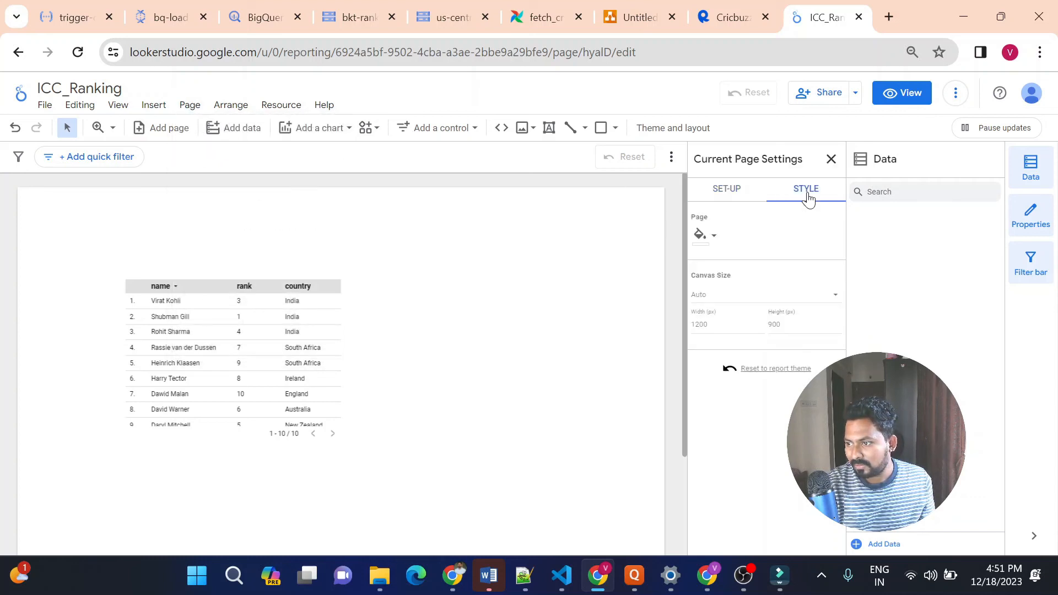
{"action": "left_click", "coordinate": [704, 243]}
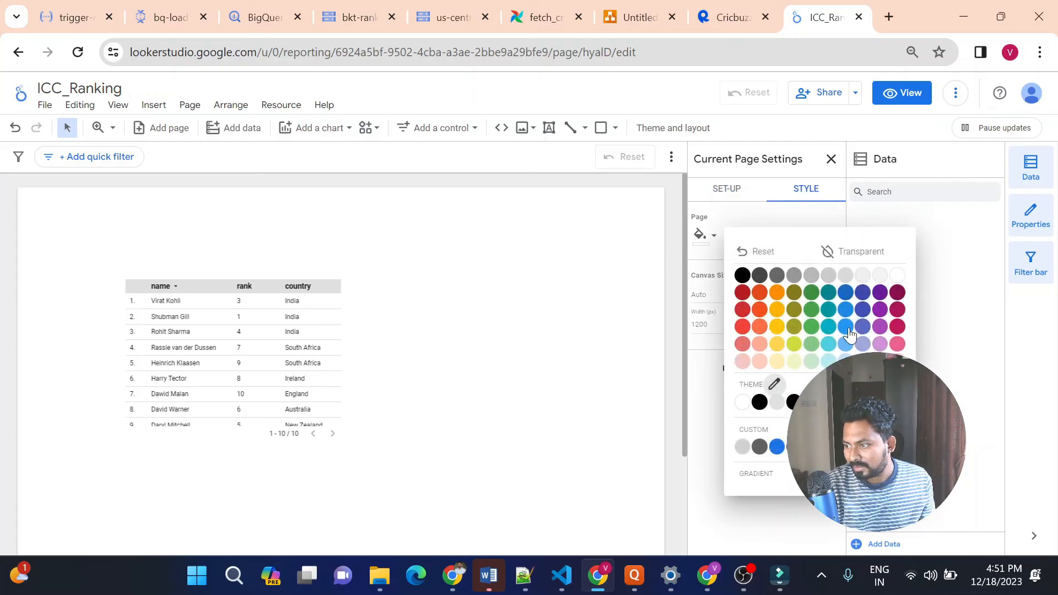
{"action": "left_click", "coordinate": [846, 297]}
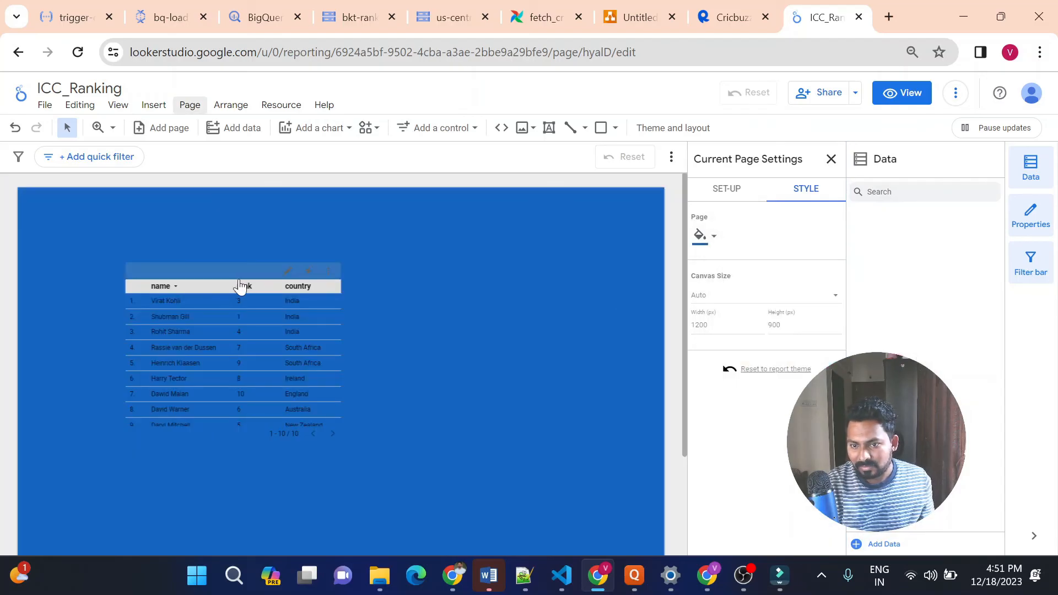
Move the table chart closer to the horizontal centre of the page and slightly upwards, keeping it selected
{"action": "left_click_drag", "start_coordinate": [215, 277], "coordinate": [302, 259]}
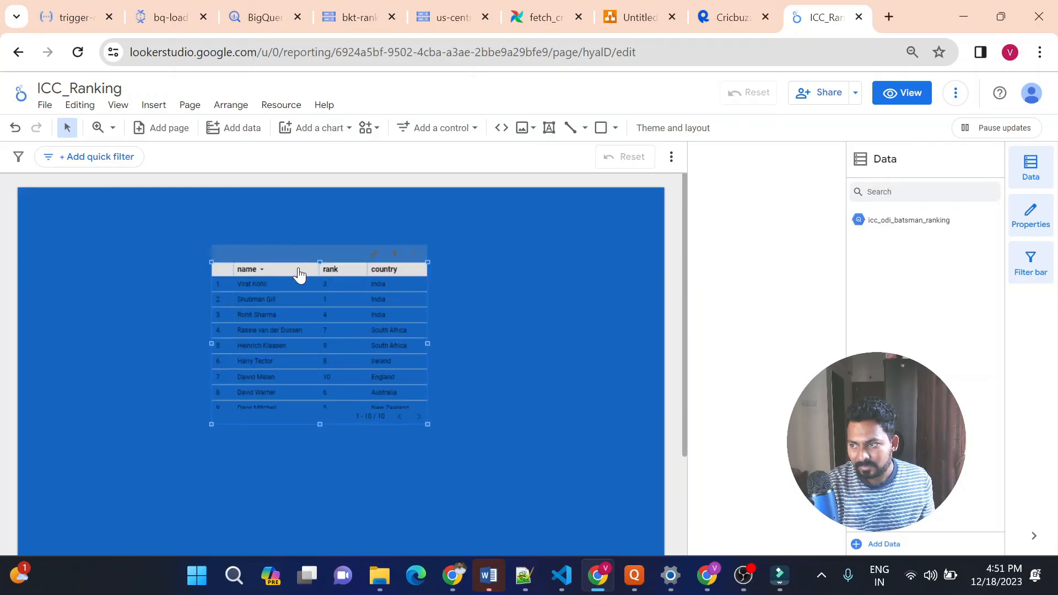
{"action": "left_click", "coordinate": [300, 273]}
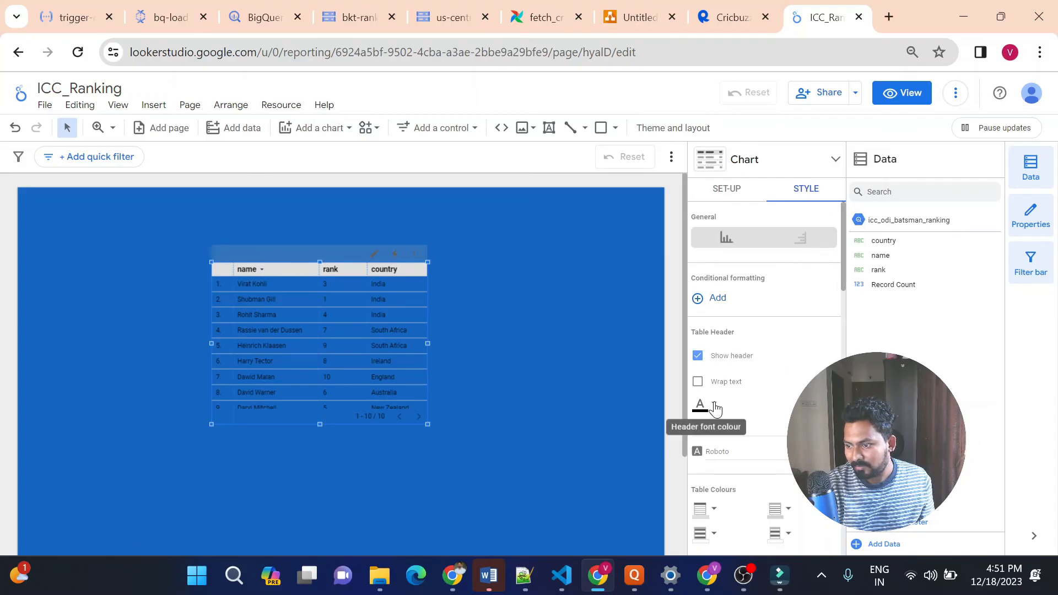
Try a yellow font colour for the table header and undo it
{"action": "left_click", "coordinate": [716, 409]}
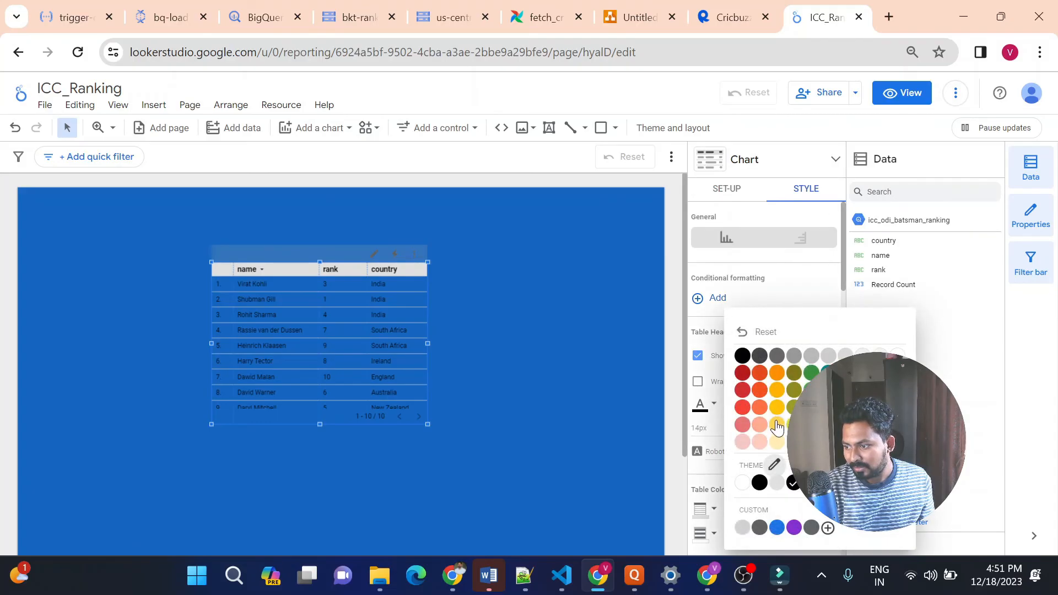
{"action": "left_click", "coordinate": [777, 428]}
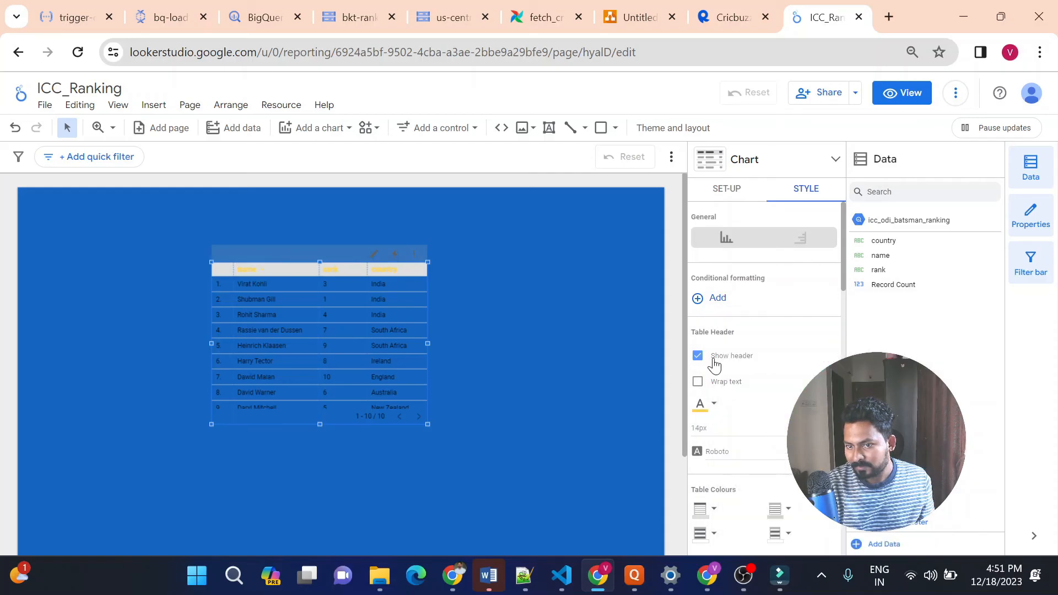
{"action": "key", "text": "ctrl+z"}
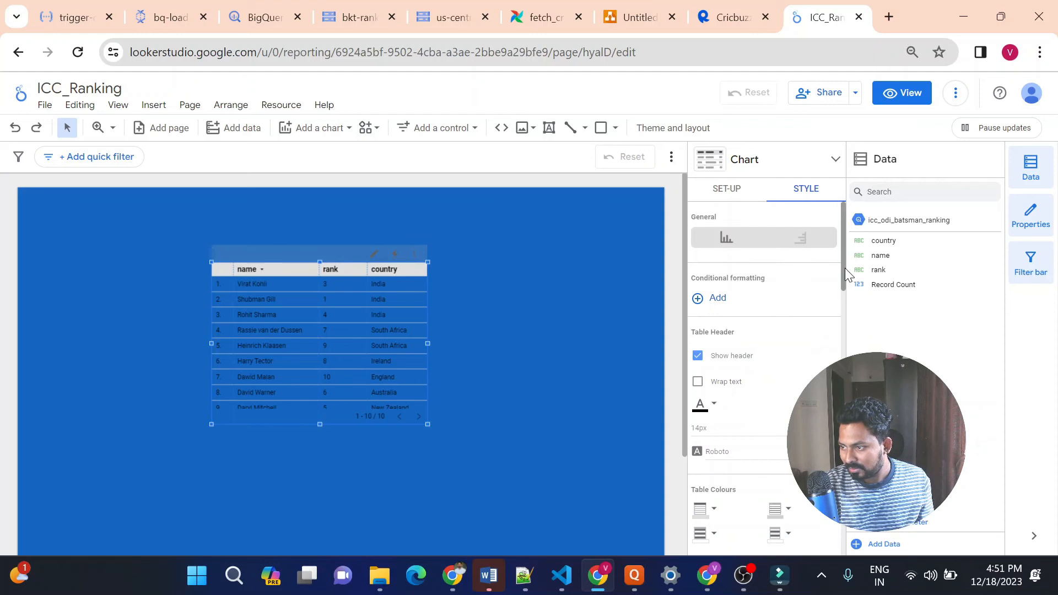
Set the table labels' font colour to yellow and enlarge the table chart so all ten rows fit
{"action": "left_click_drag", "start_coordinate": [847, 274], "coordinate": [846, 335]}
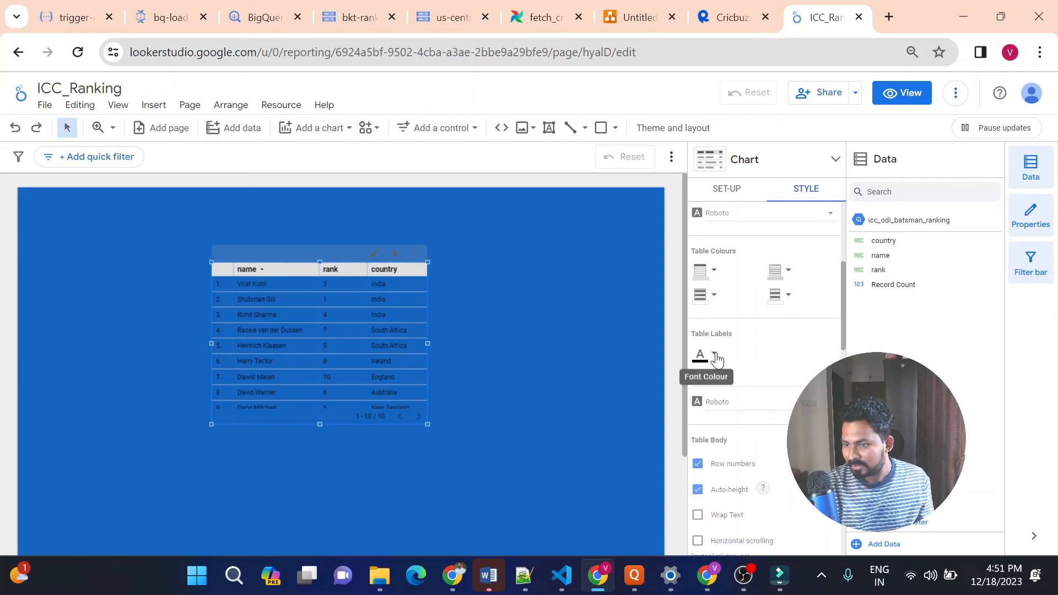
{"action": "left_click", "coordinate": [709, 354]}
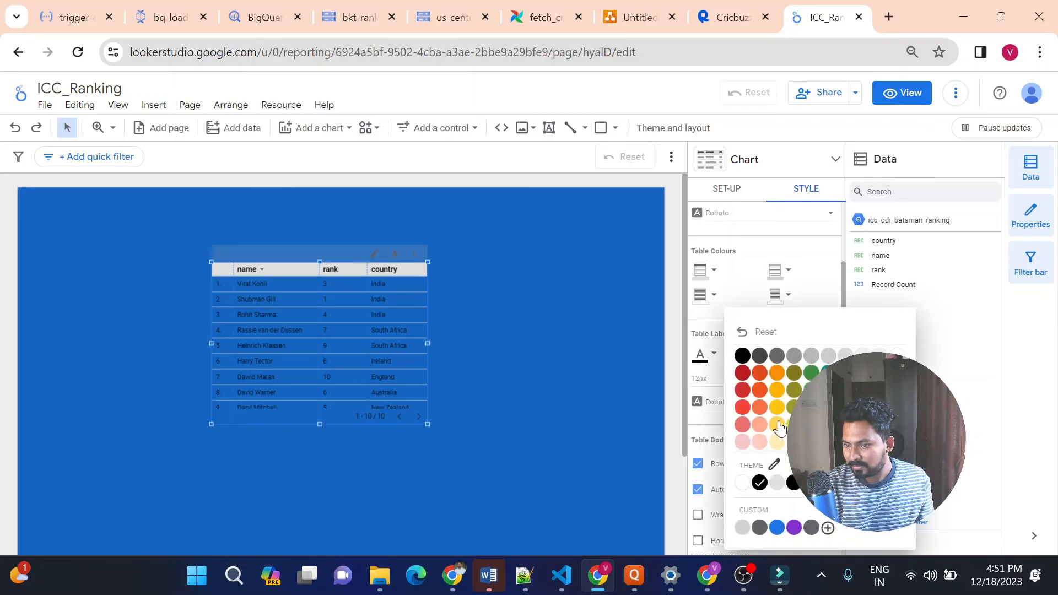
{"action": "left_click", "coordinate": [779, 423]}
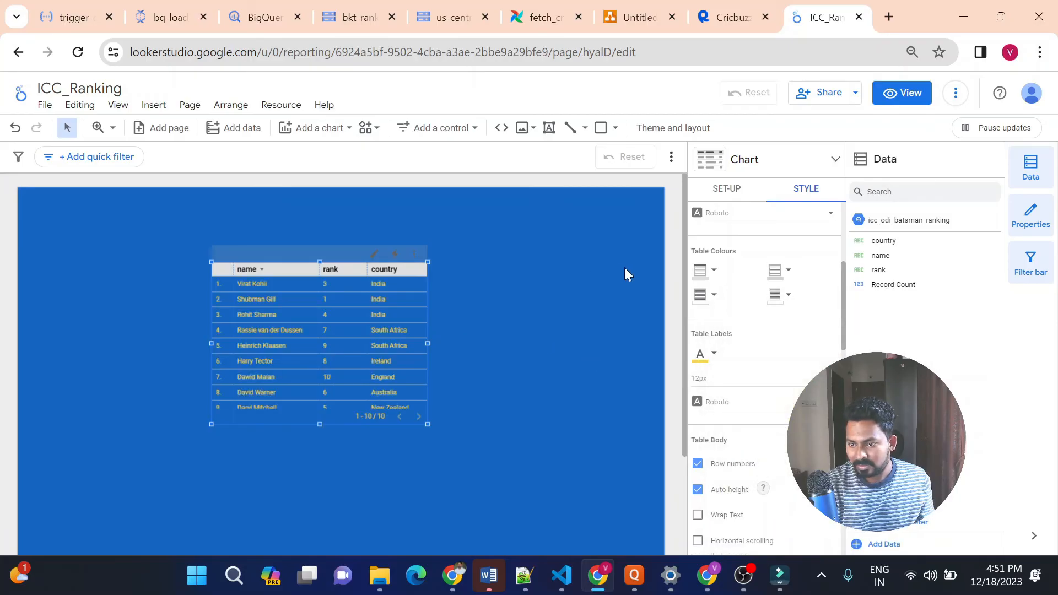
{"action": "left_click_drag", "start_coordinate": [427, 422], "coordinate": [463, 469]}
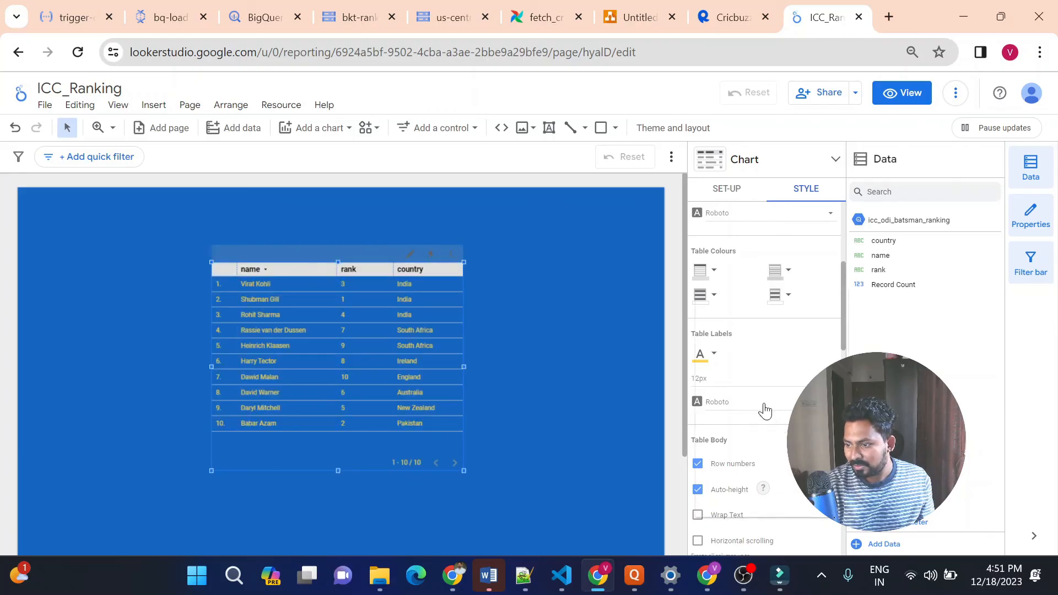
Try Raleway for the table labels, and set their font to Ubuntu
{"action": "left_click", "coordinate": [764, 409]}
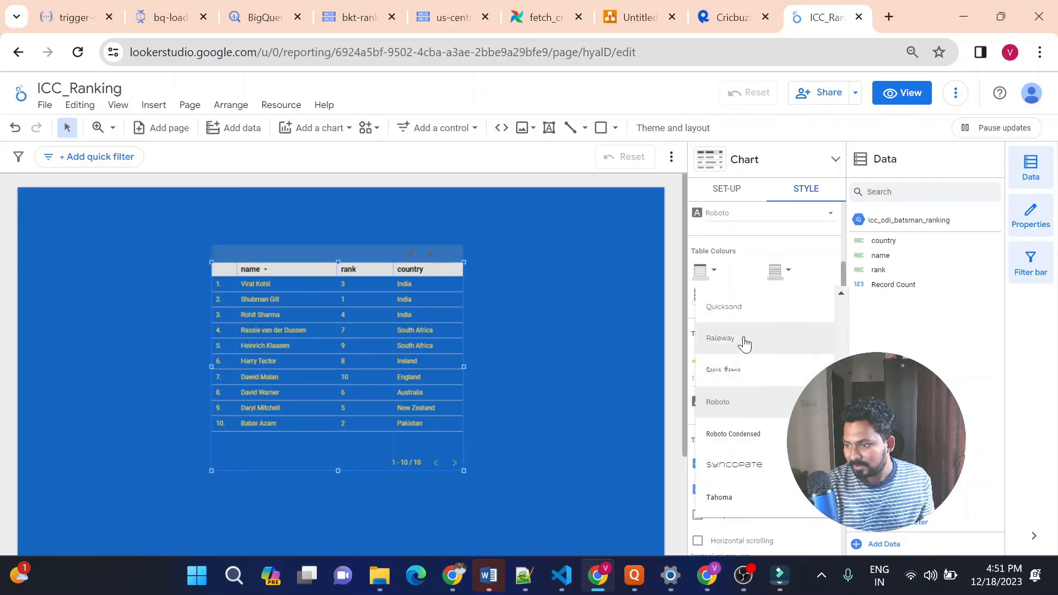
{"action": "left_click", "coordinate": [745, 346]}
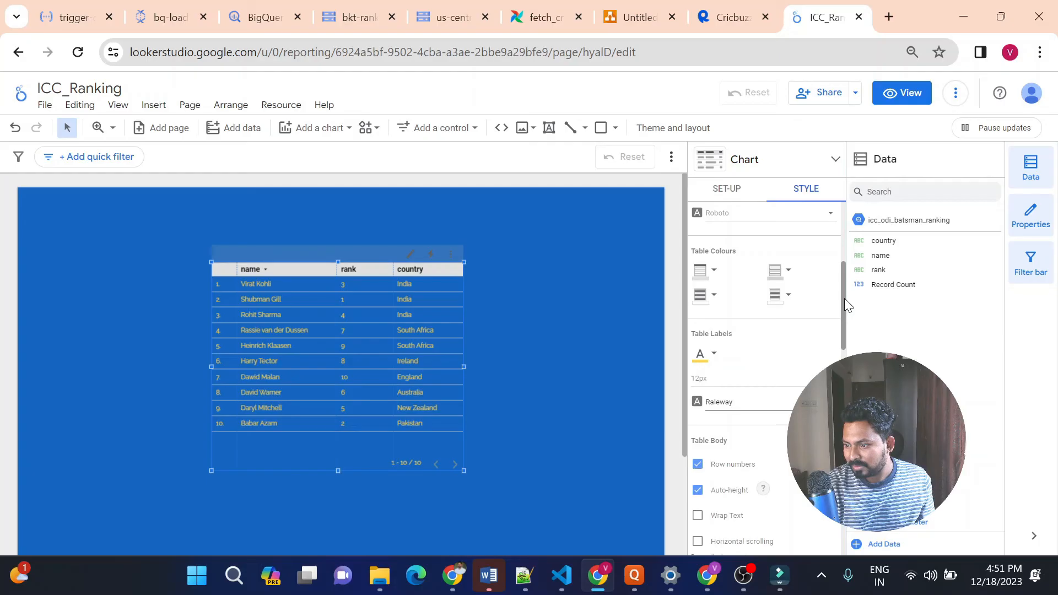
{"action": "scroll", "coordinate": [847, 305], "scroll_direction": "down", "scroll_amount": 2}
{"action": "left_click", "coordinate": [772, 321]}
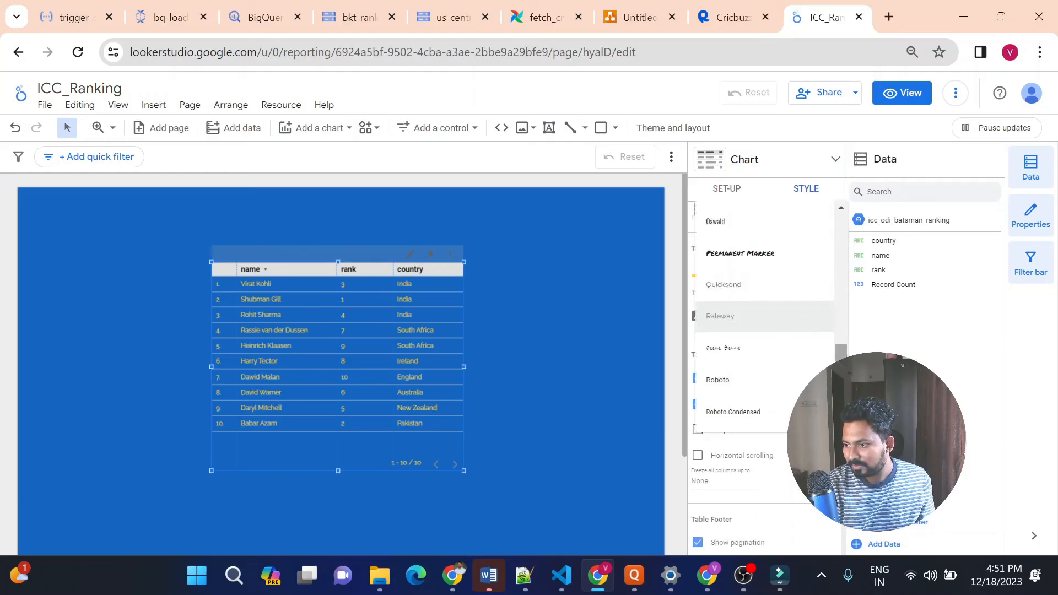
{"action": "scroll", "coordinate": [766, 315], "scroll_direction": "down", "scroll_amount": 4}
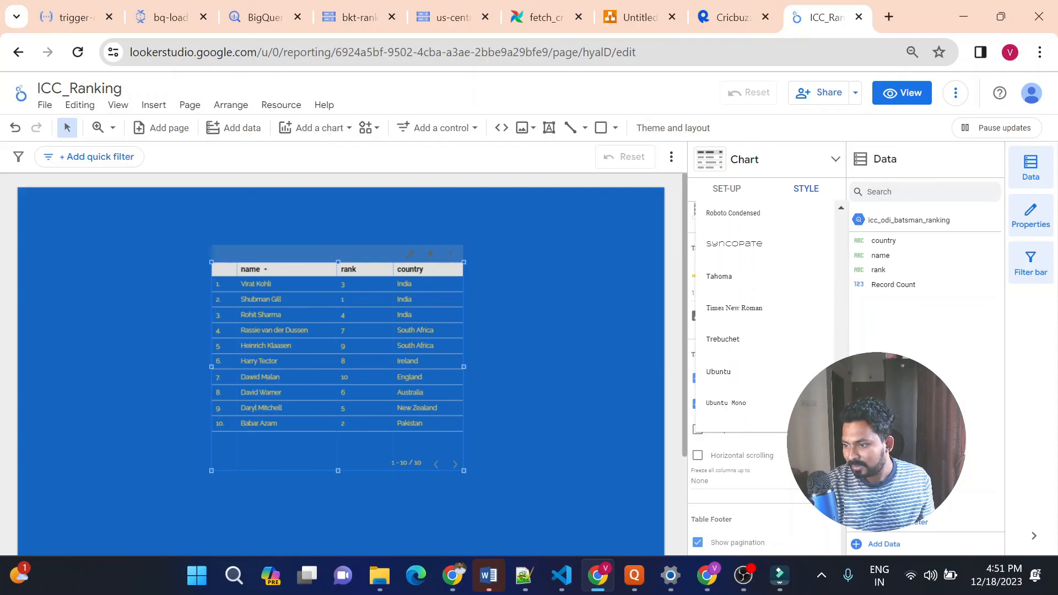
{"action": "left_click", "coordinate": [743, 376]}
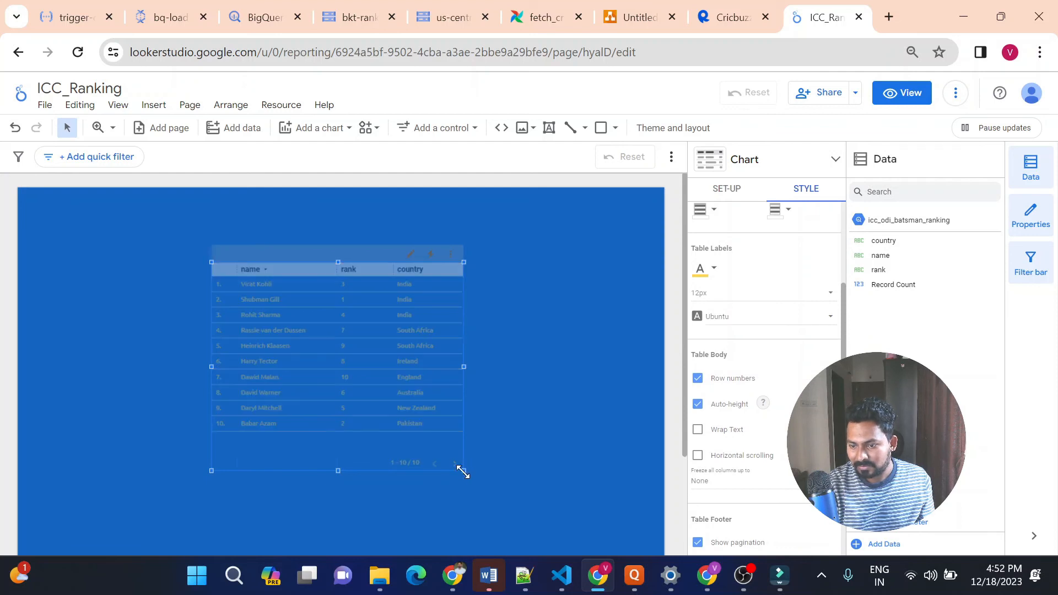
Enlarge the table chart further in width and height from its lower corner and deselect it
{"action": "left_click_drag", "start_coordinate": [509, 505], "coordinate": [511, 497]}
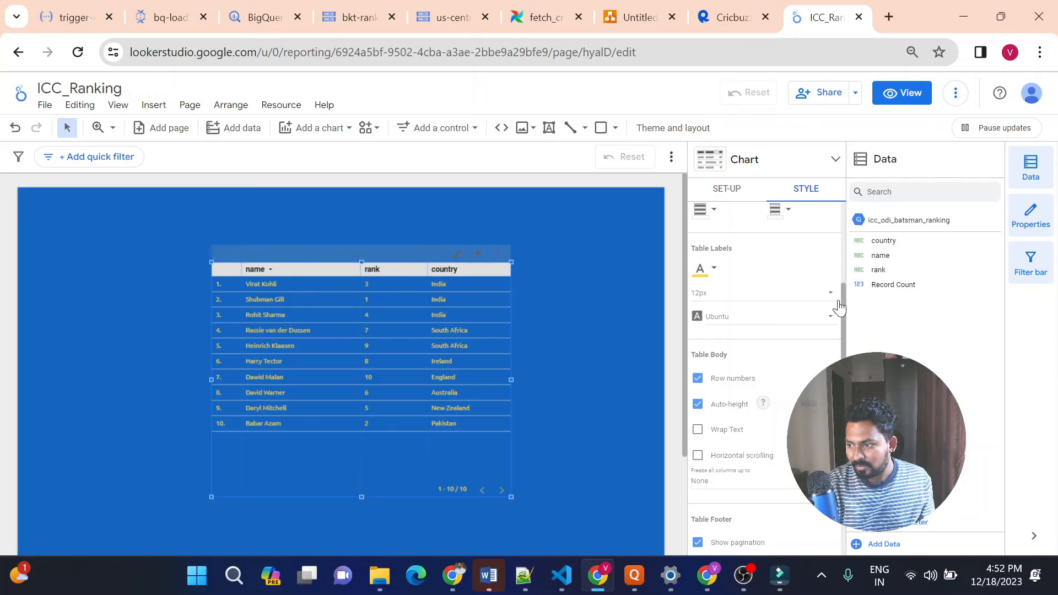
{"action": "left_click_drag", "start_coordinate": [843, 302], "coordinate": [844, 237]}
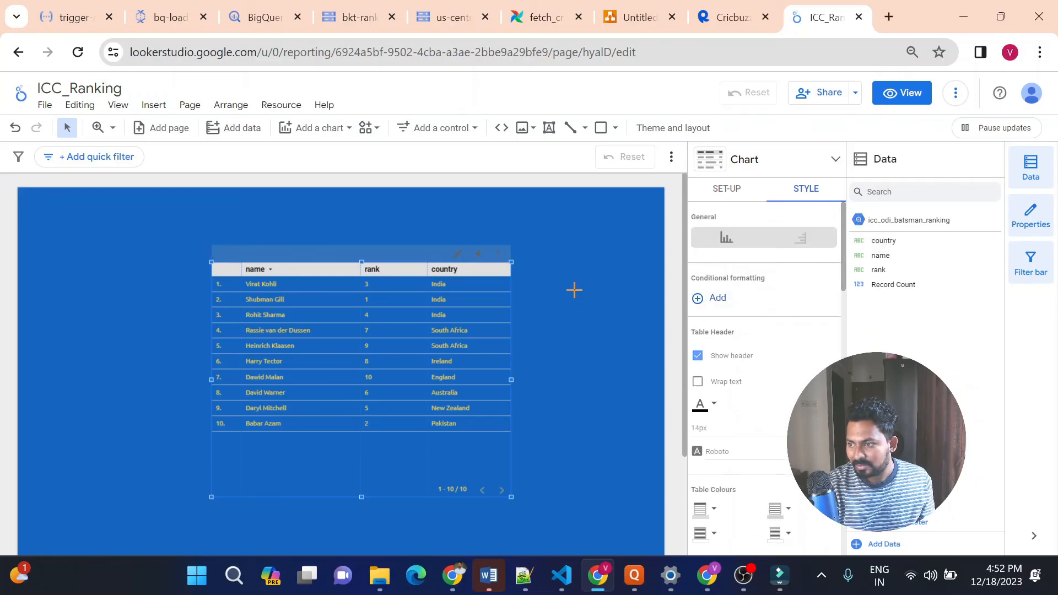
{"action": "left_click", "coordinate": [574, 290]}
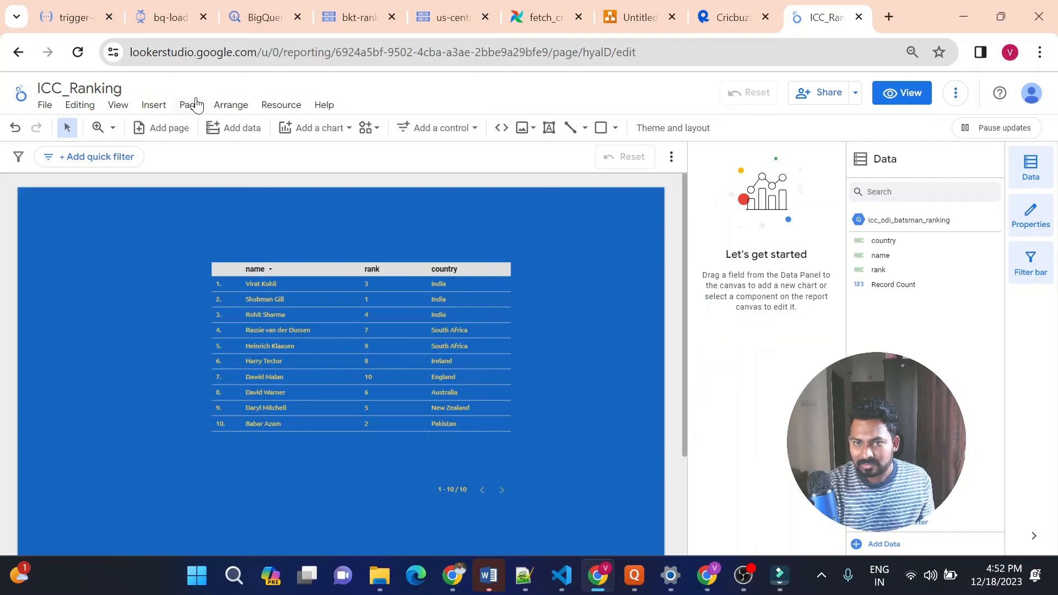
Try a pale blue background for the current page, and set it to a bright medium blue
{"action": "left_click", "coordinate": [187, 104]}
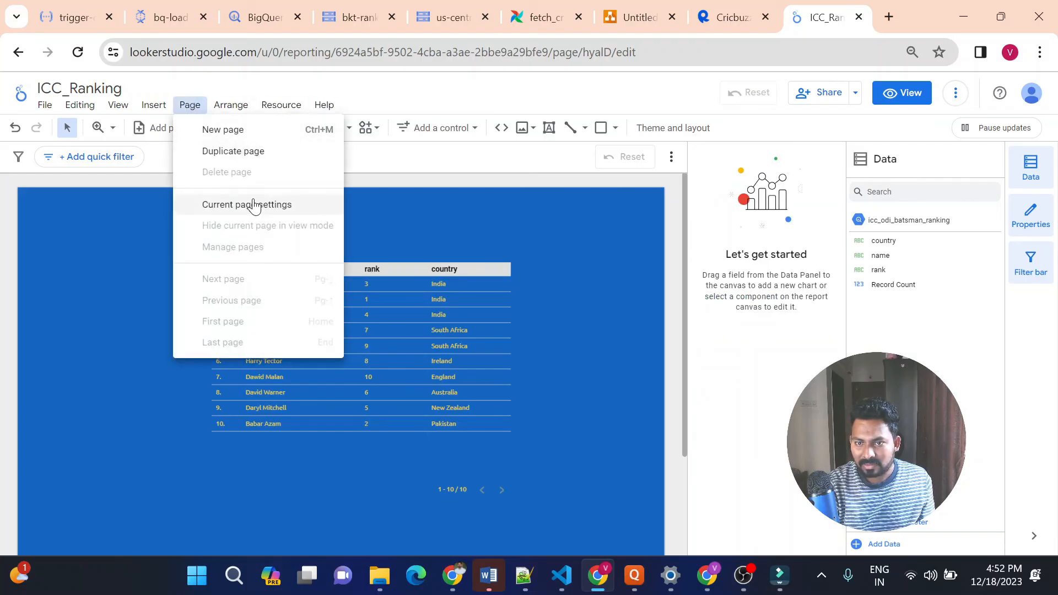
{"action": "left_click", "coordinate": [247, 205]}
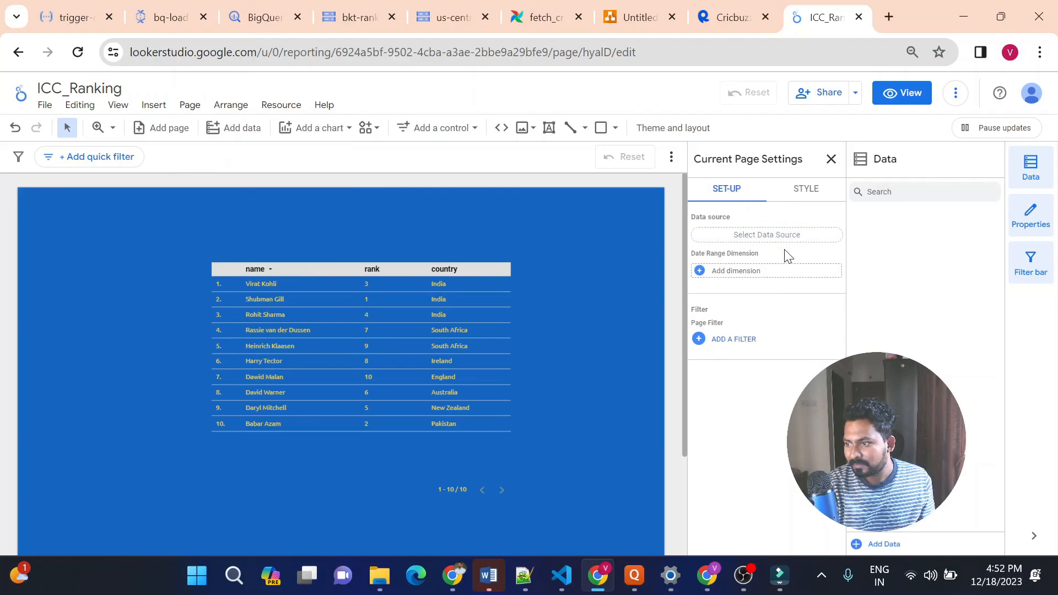
{"action": "left_click", "coordinate": [812, 192]}
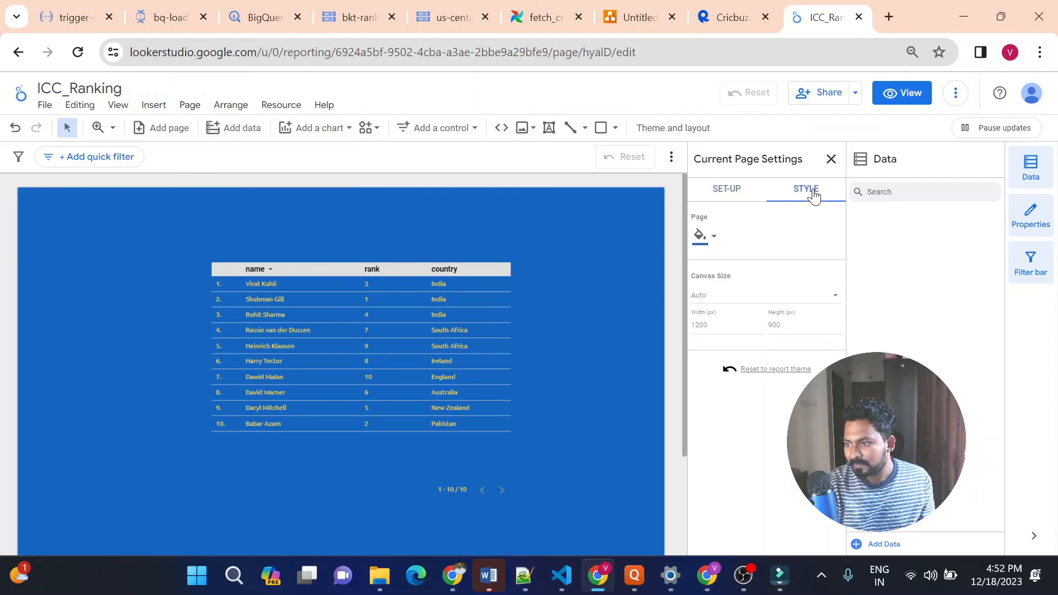
{"action": "left_click", "coordinate": [716, 238]}
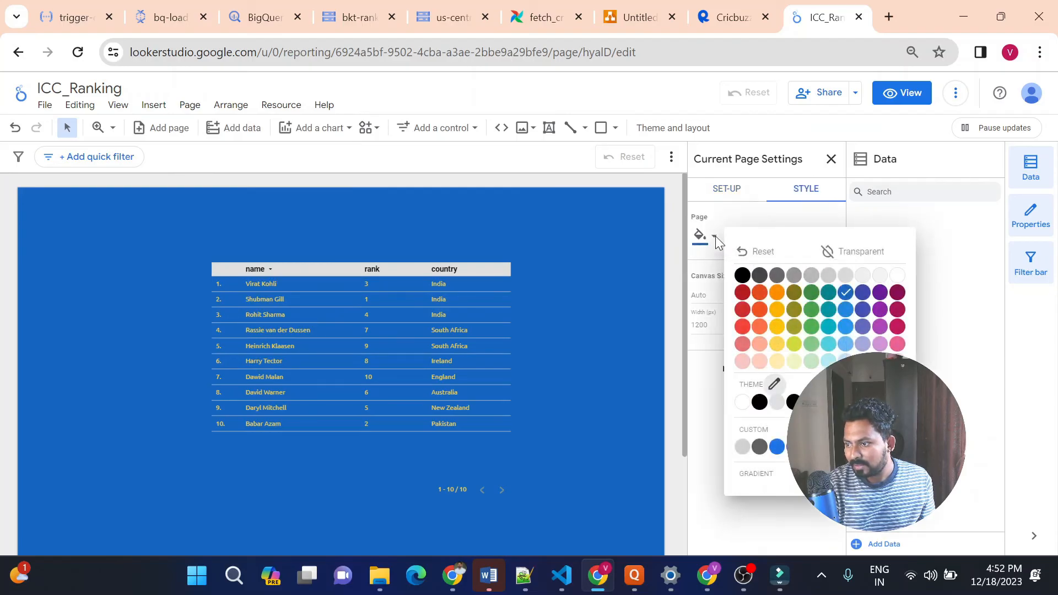
{"action": "left_click", "coordinate": [847, 360]}
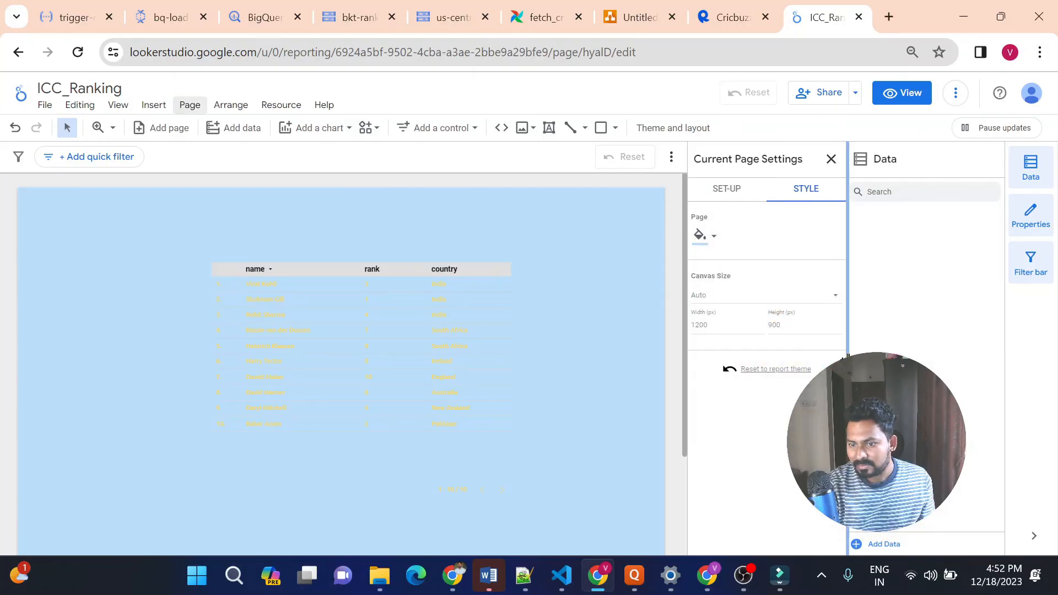
{"action": "left_click", "coordinate": [716, 238]}
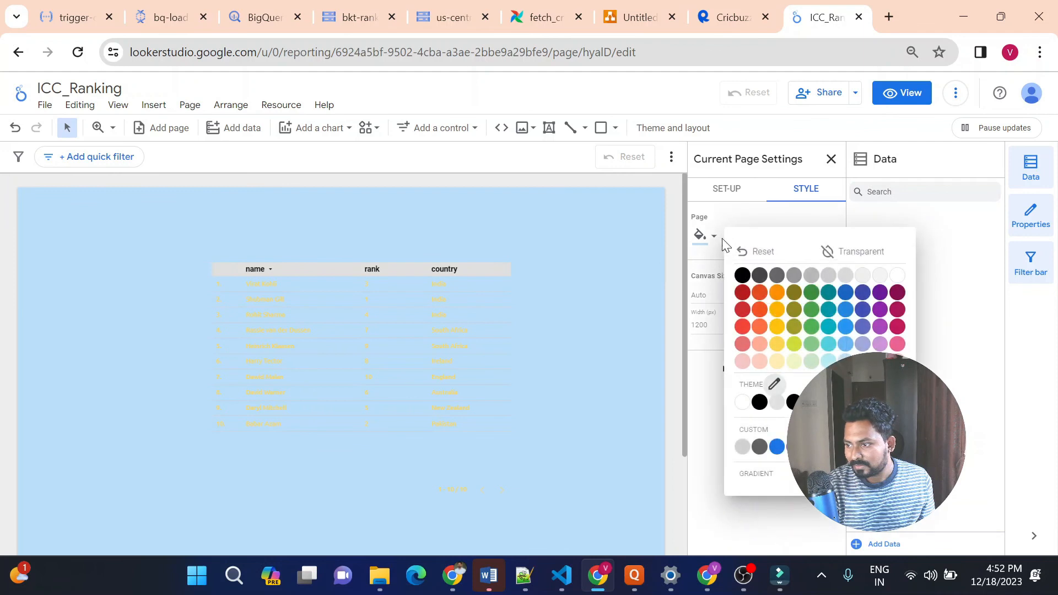
{"action": "left_click", "coordinate": [846, 326]}
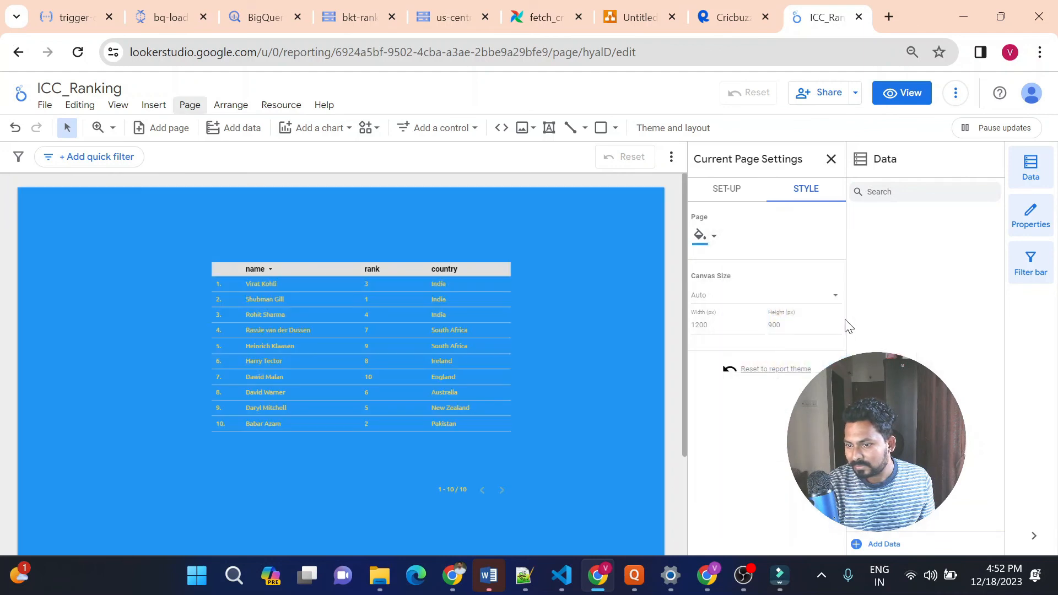
Add a text box above the table chart with the title text ICC ODI Ranking
{"action": "left_click", "coordinate": [335, 268]}
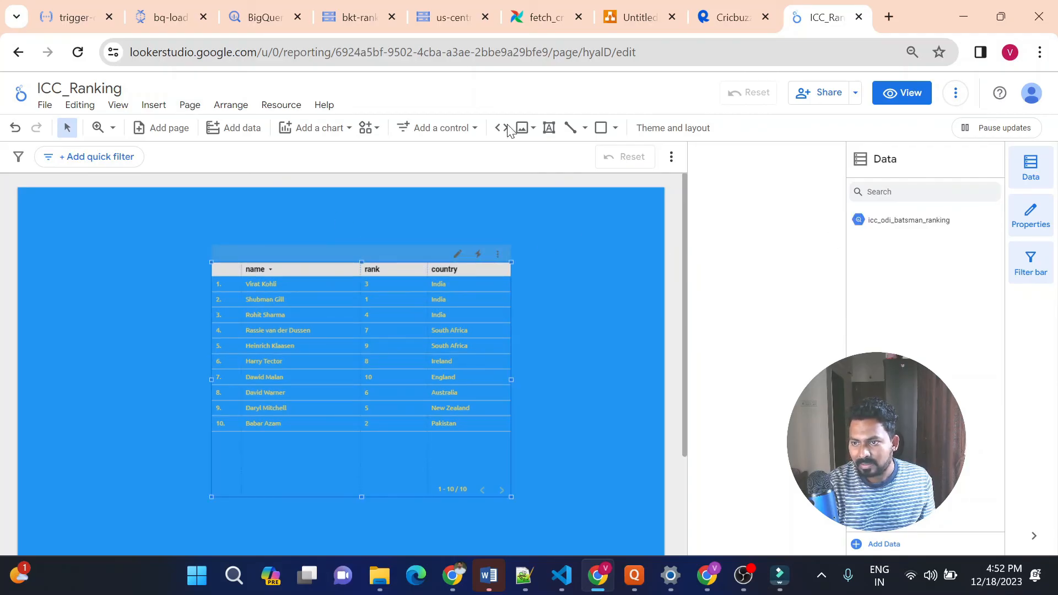
{"action": "left_click", "coordinate": [549, 128]}
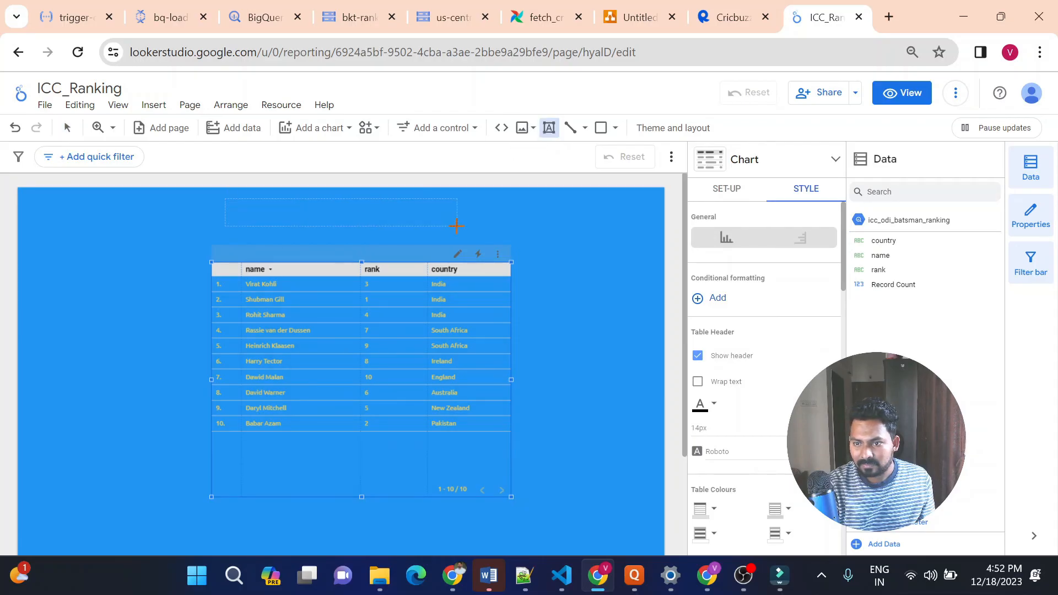
{"action": "left_click_drag", "start_coordinate": [457, 226], "coordinate": [458, 226]}
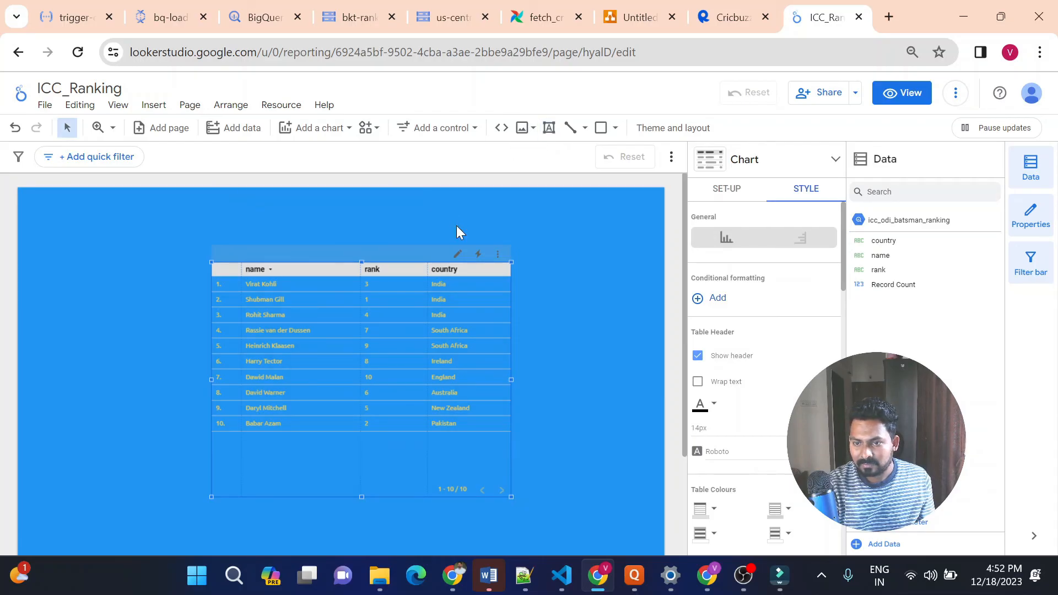
{"action": "left_click", "coordinate": [362, 215]}
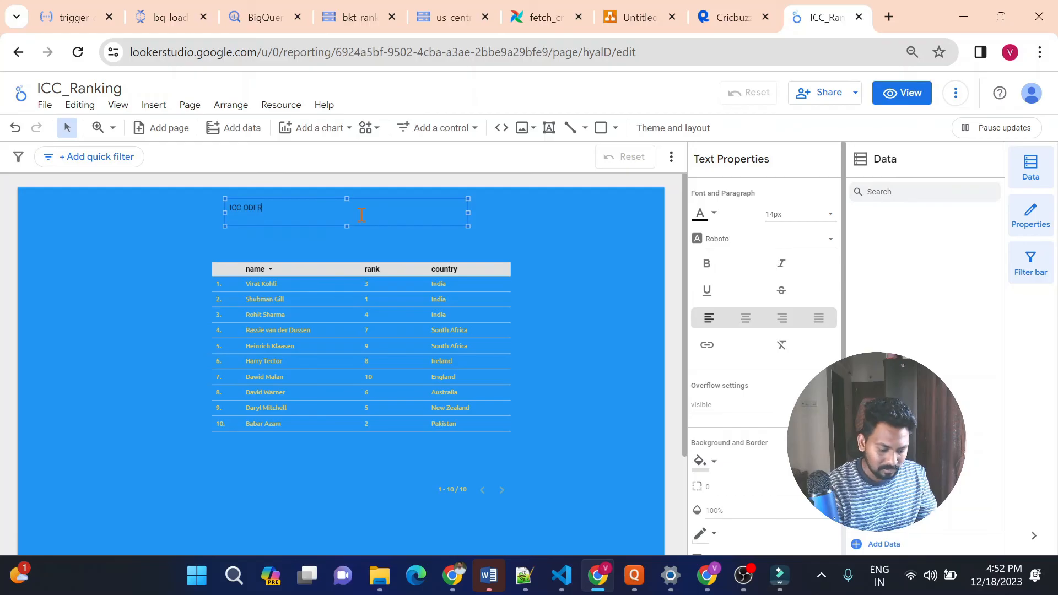
Try 20px and 28px for the ICC ODI Ranking title, and set its font size to 36px
{"action": "key", "text": "ctrl+a"}
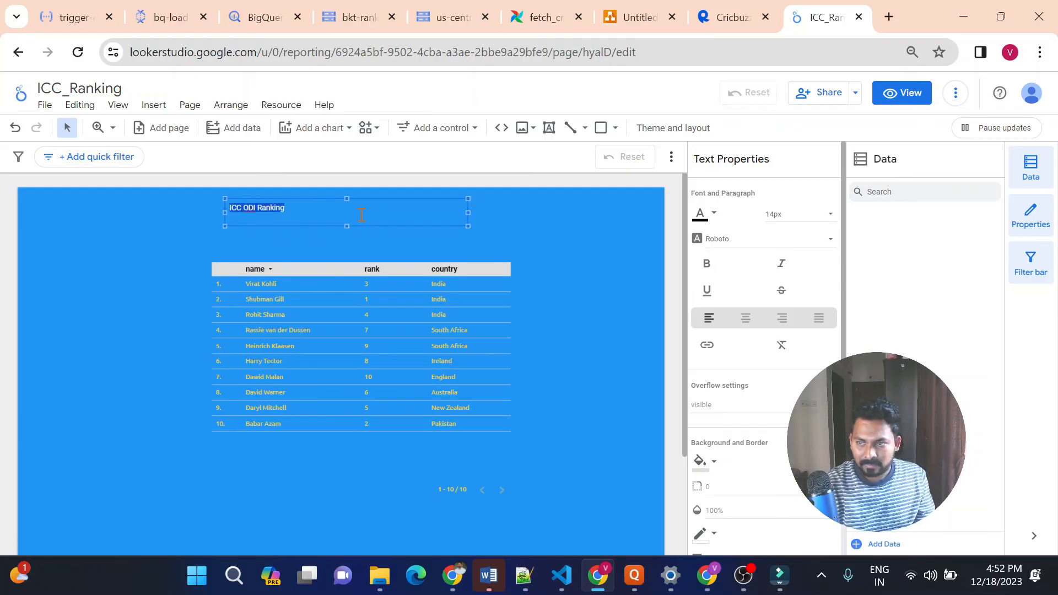
{"action": "left_click", "coordinate": [819, 217]}
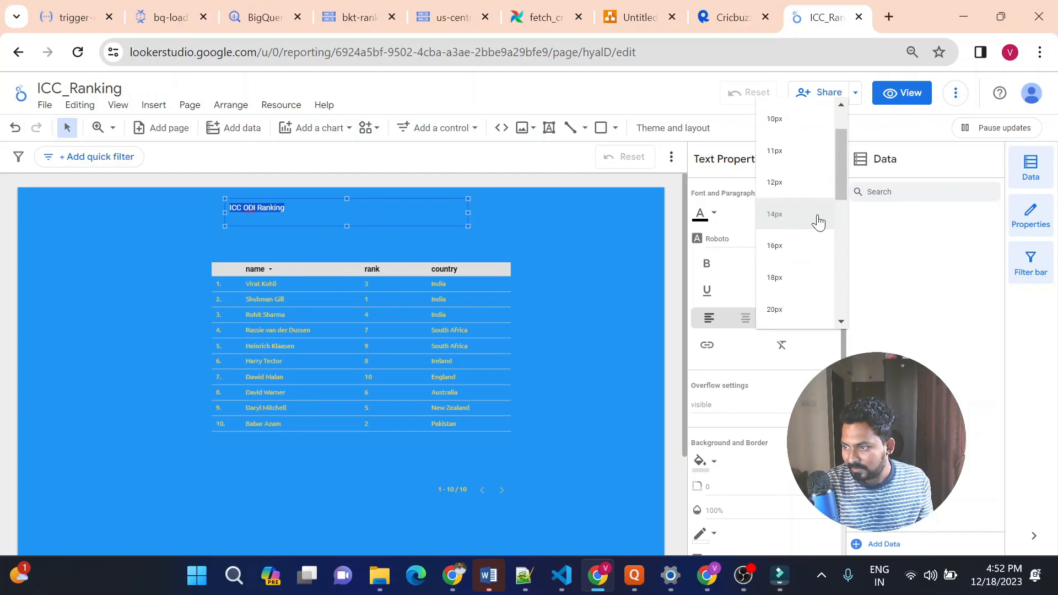
{"action": "left_click", "coordinate": [796, 309]}
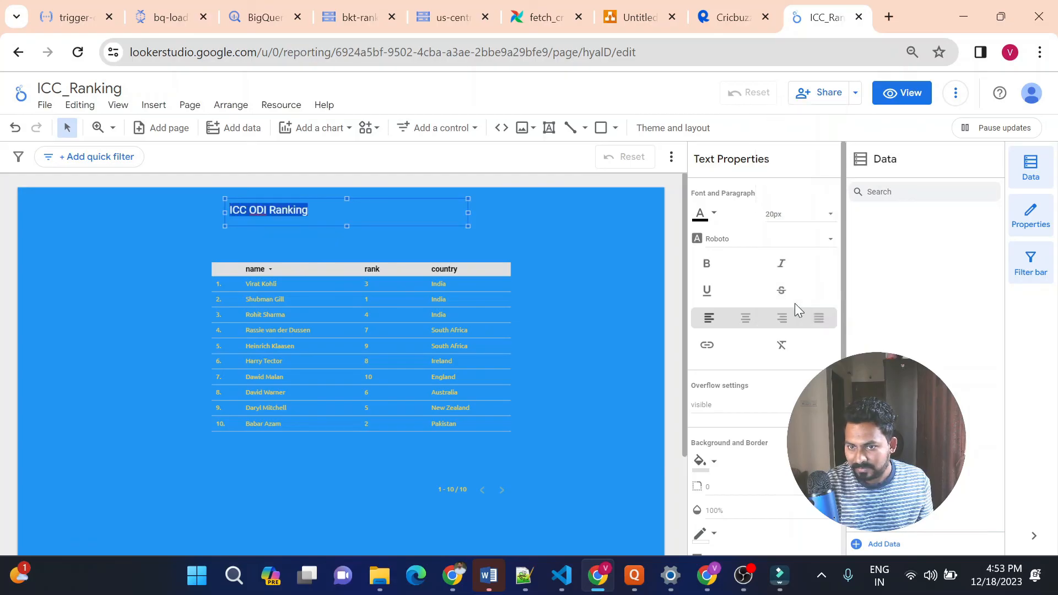
{"action": "left_click", "coordinate": [793, 218]}
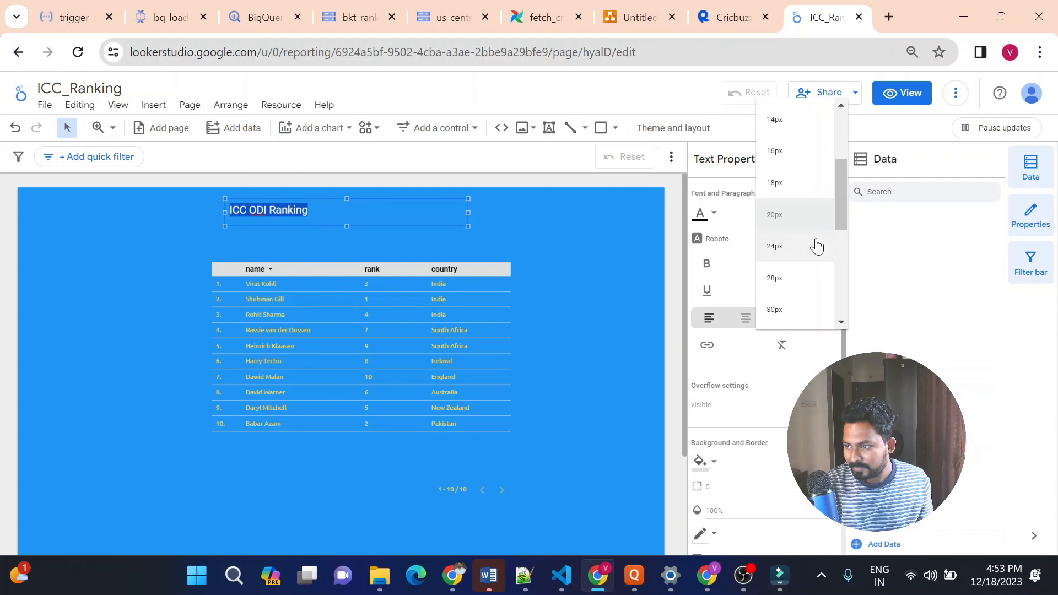
{"action": "left_click", "coordinate": [806, 285]}
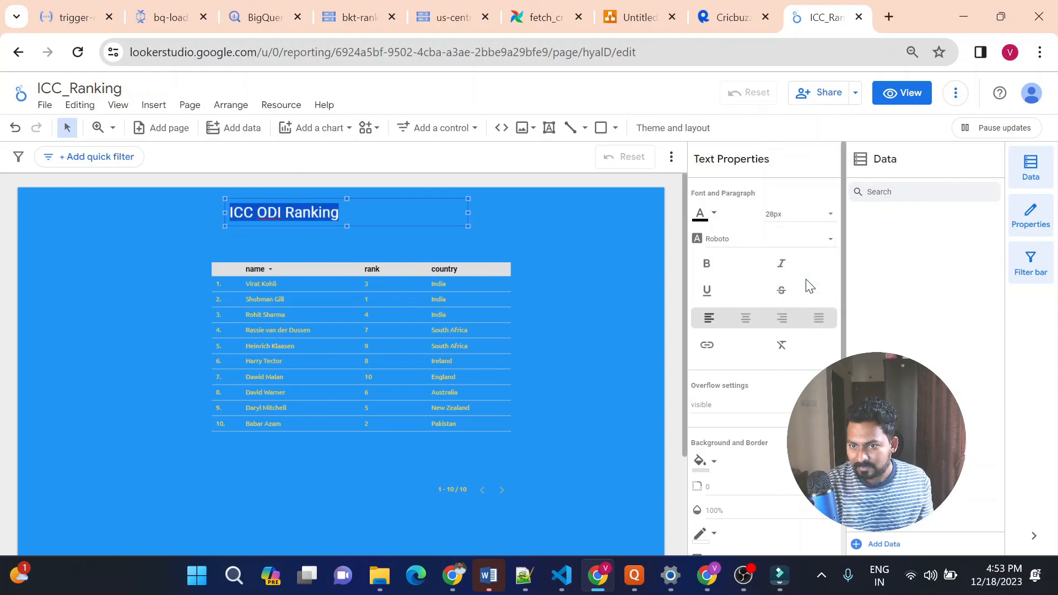
{"action": "left_click", "coordinate": [797, 221]}
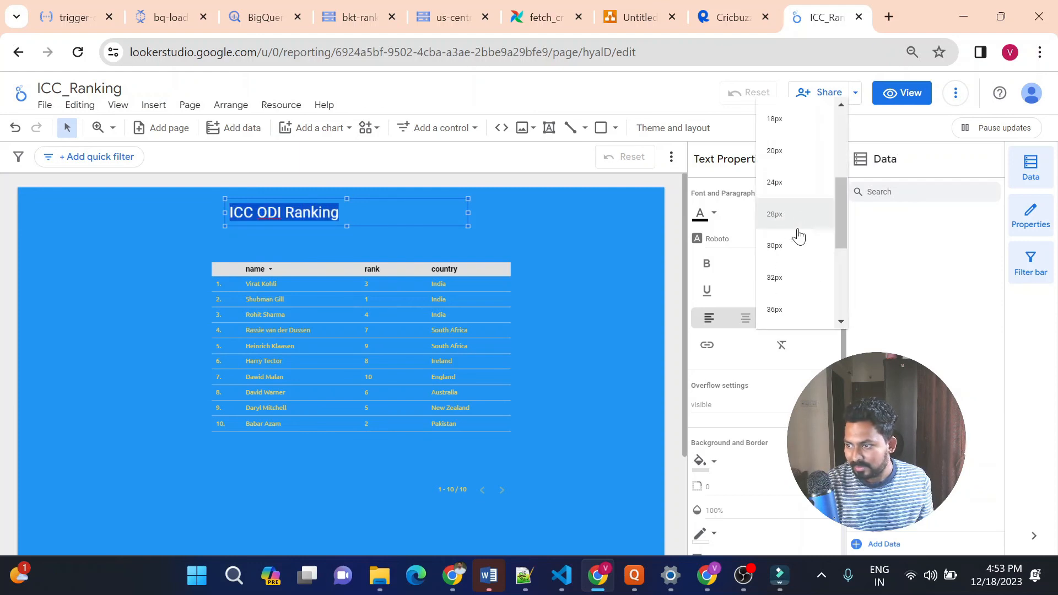
{"action": "left_click", "coordinate": [793, 309]}
{"action": "left_click", "coordinate": [639, 255]}
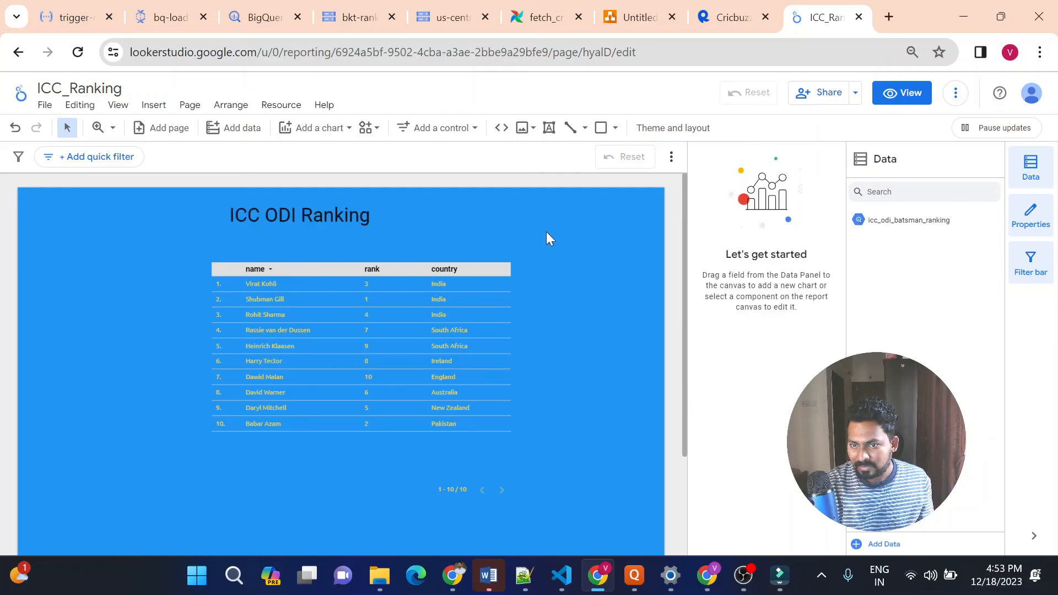
{"action": "double_click", "coordinate": [373, 217]}
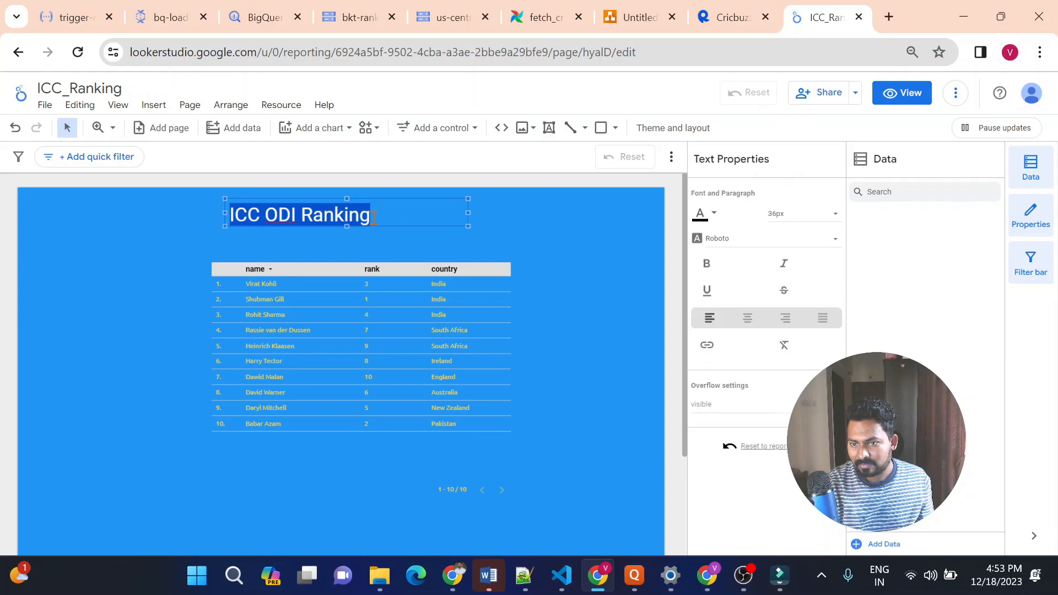
{"action": "left_click", "coordinate": [552, 244]}
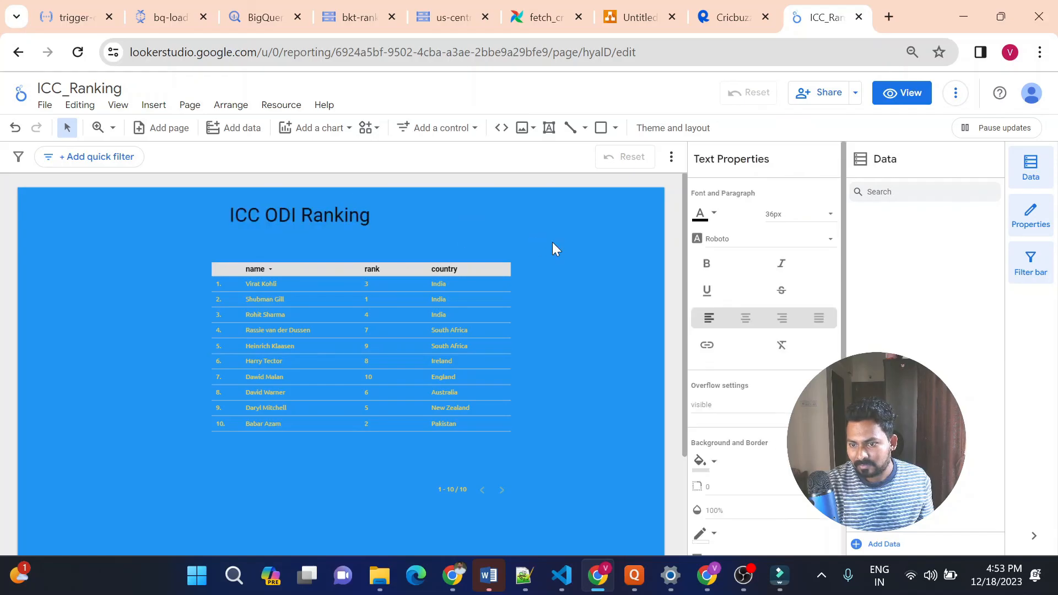
Move the table chart left and slightly up beneath the title, and widen it from its right edge
{"action": "left_click", "coordinate": [451, 274]}
{"action": "left_click_drag", "start_coordinate": [354, 272], "coordinate": [333, 262]}
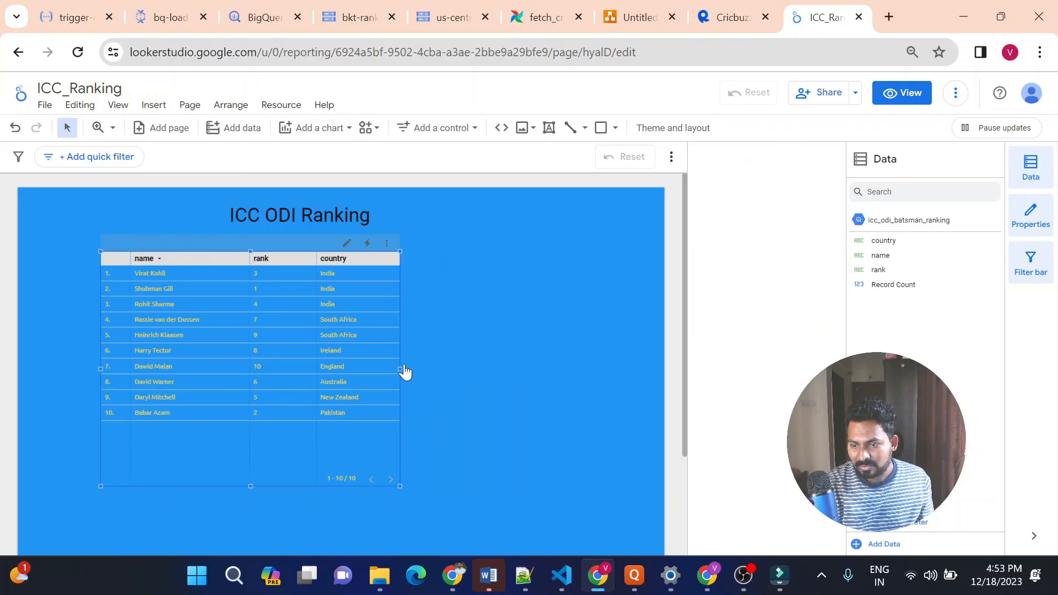
{"action": "left_click_drag", "start_coordinate": [401, 371], "coordinate": [462, 366]}
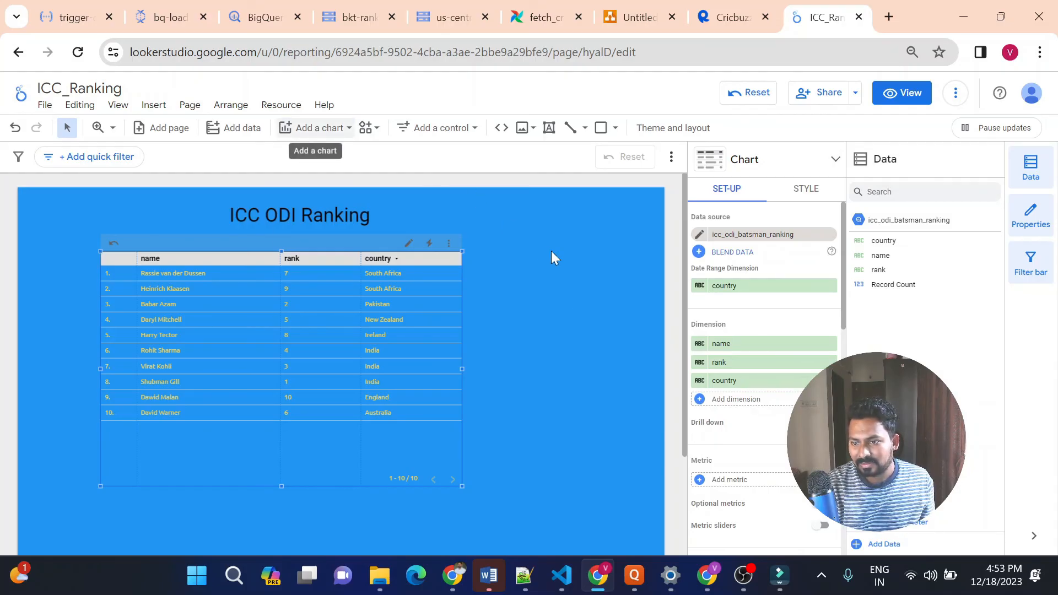
Reduce the table chart's height from its lower right corner and deselect it
{"action": "left_click", "coordinate": [316, 132]}
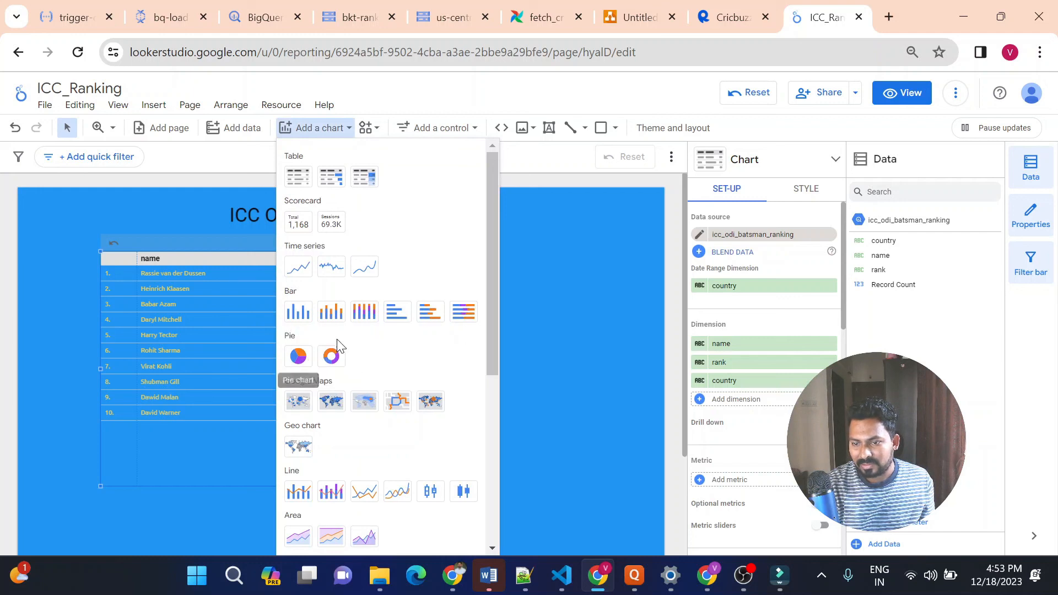
{"action": "left_click", "coordinate": [556, 307]}
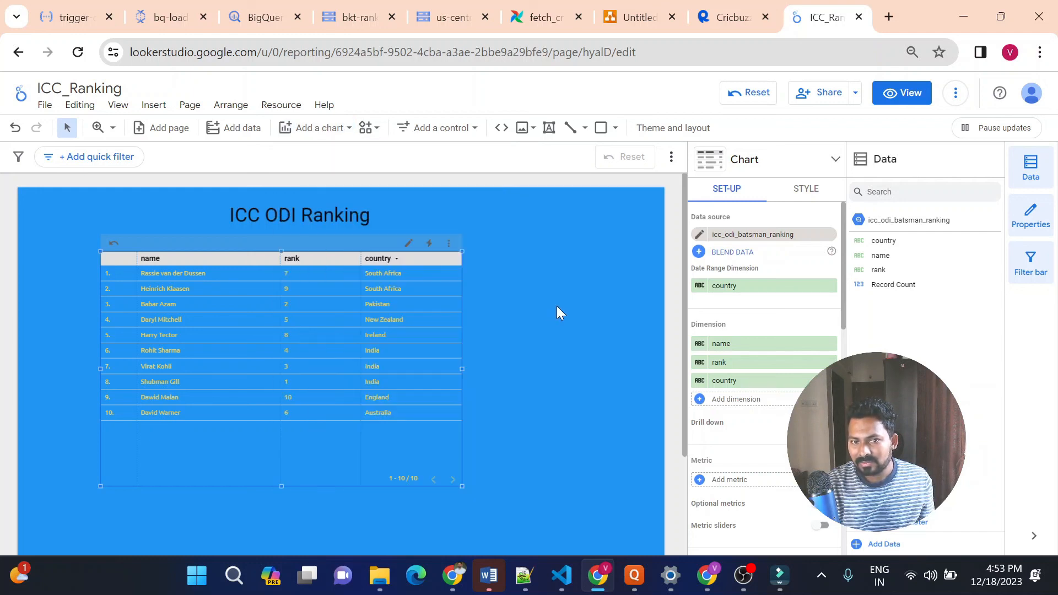
{"action": "left_click_drag", "start_coordinate": [462, 484], "coordinate": [470, 423]}
{"action": "left_click", "coordinate": [541, 386]}
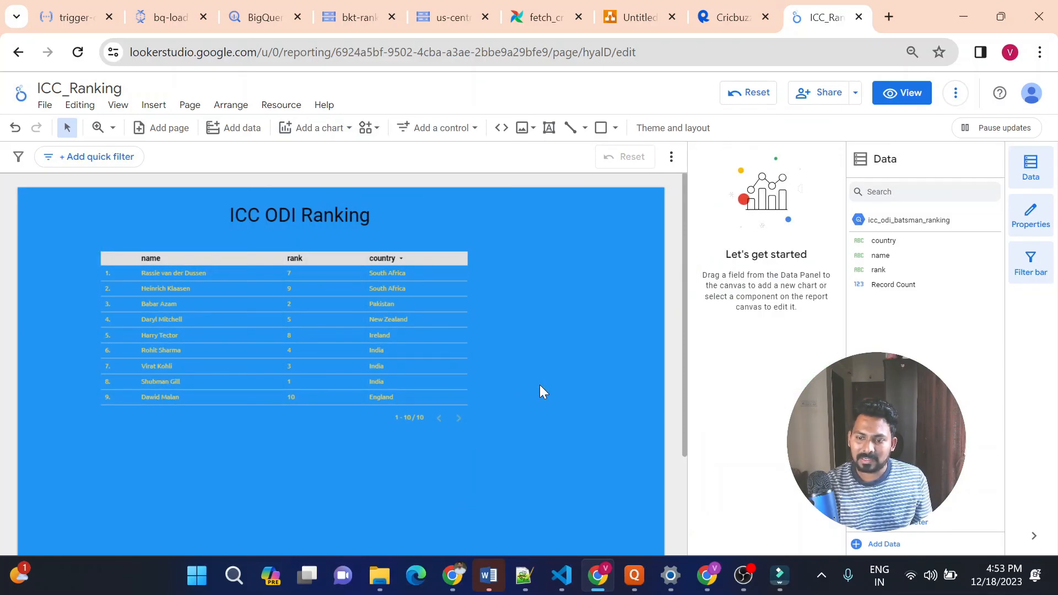
Place a drop-down list control on the rank field to the right of the report title
{"action": "left_click", "coordinate": [344, 259]}
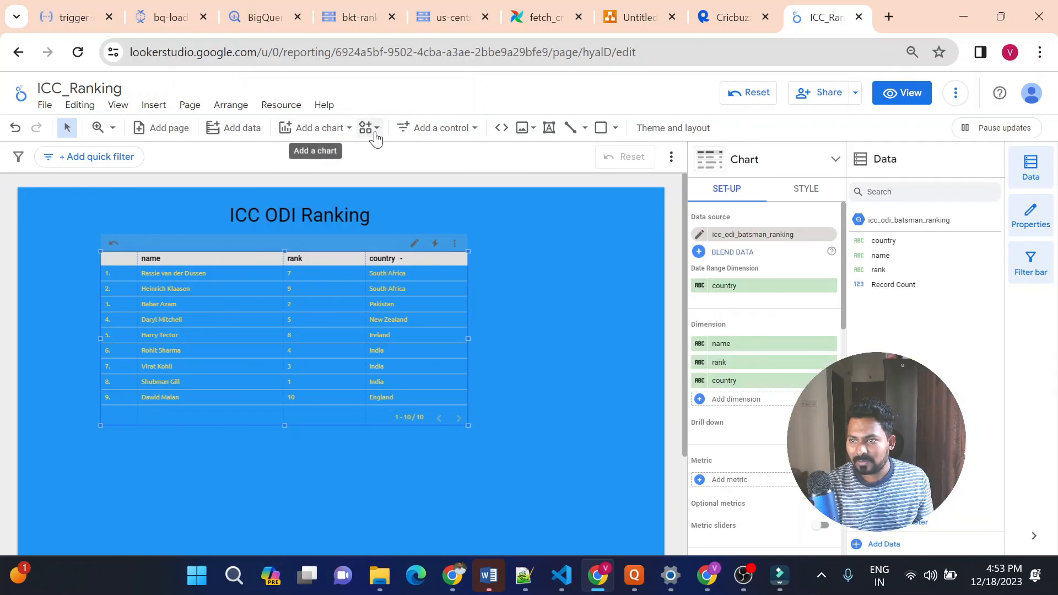
{"action": "left_click", "coordinate": [433, 132]}
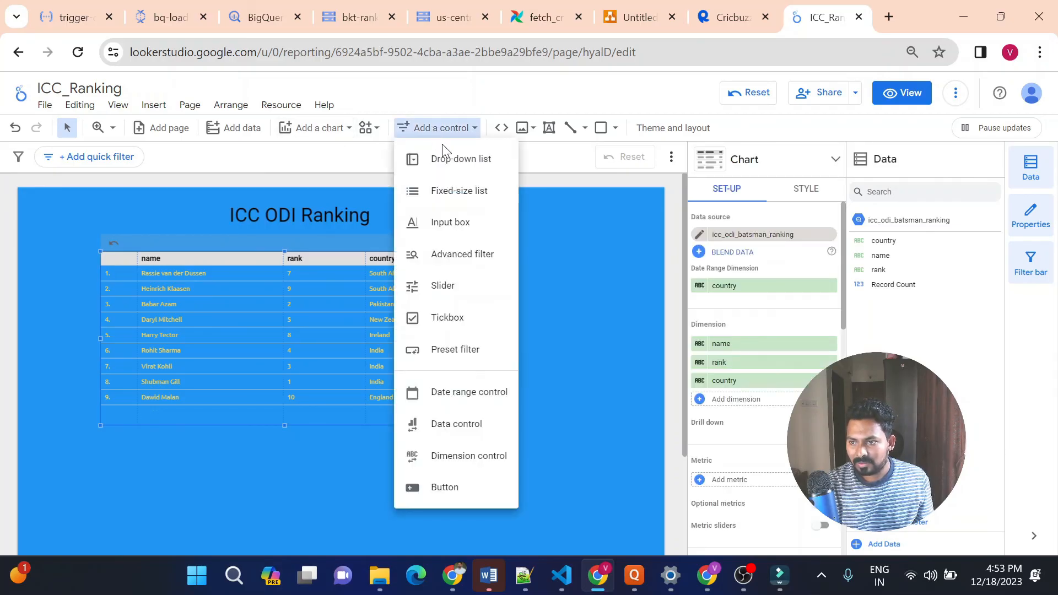
{"action": "left_click", "coordinate": [454, 162]}
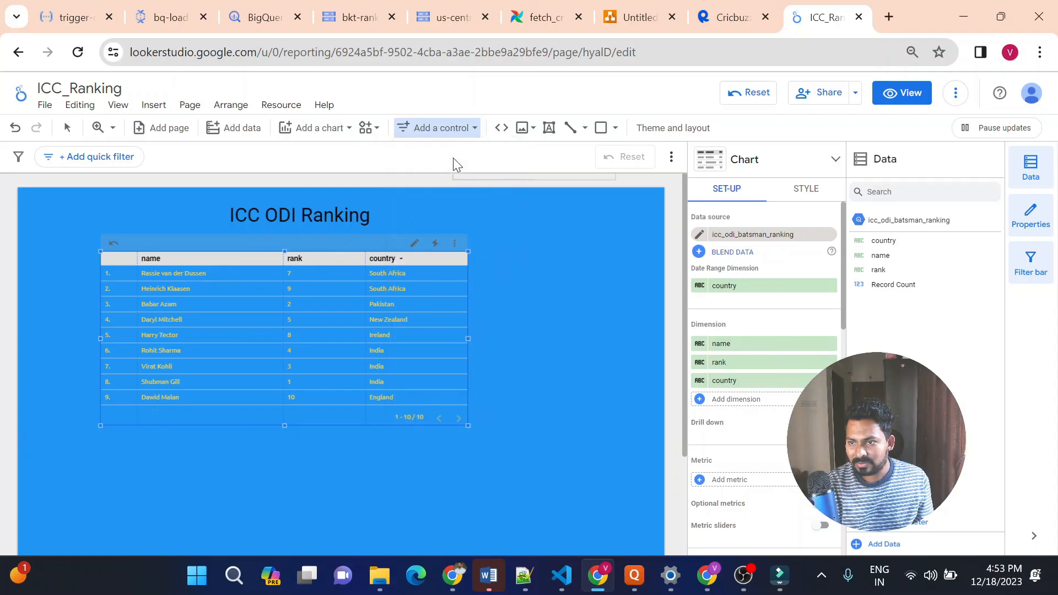
{"action": "left_click", "coordinate": [470, 193]}
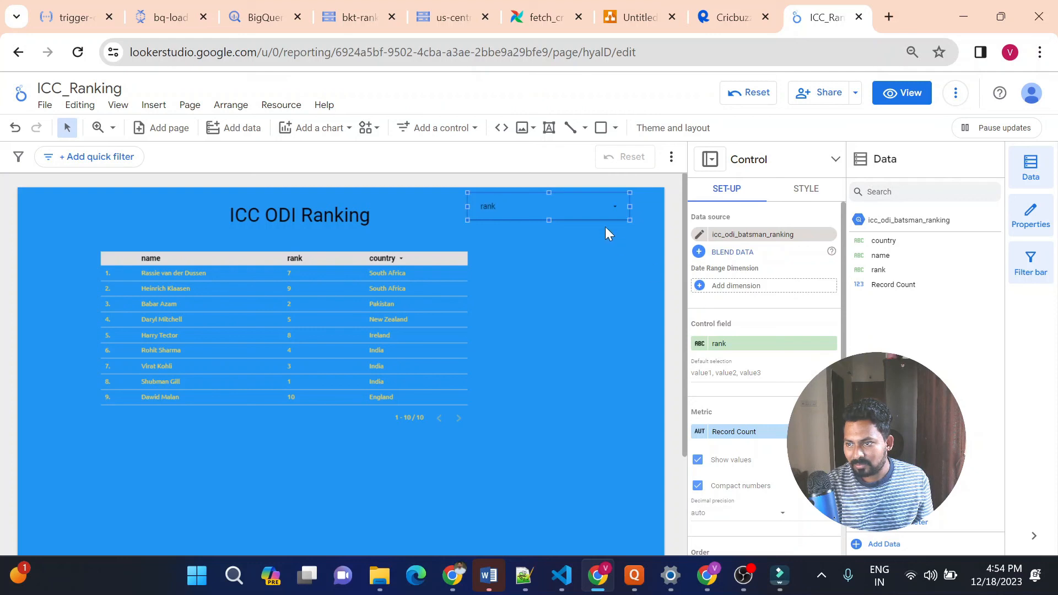
Test the rank drop-down by filtering the table to ranks 1 and 2, and restore all ranks
{"action": "left_click", "coordinate": [593, 207]}
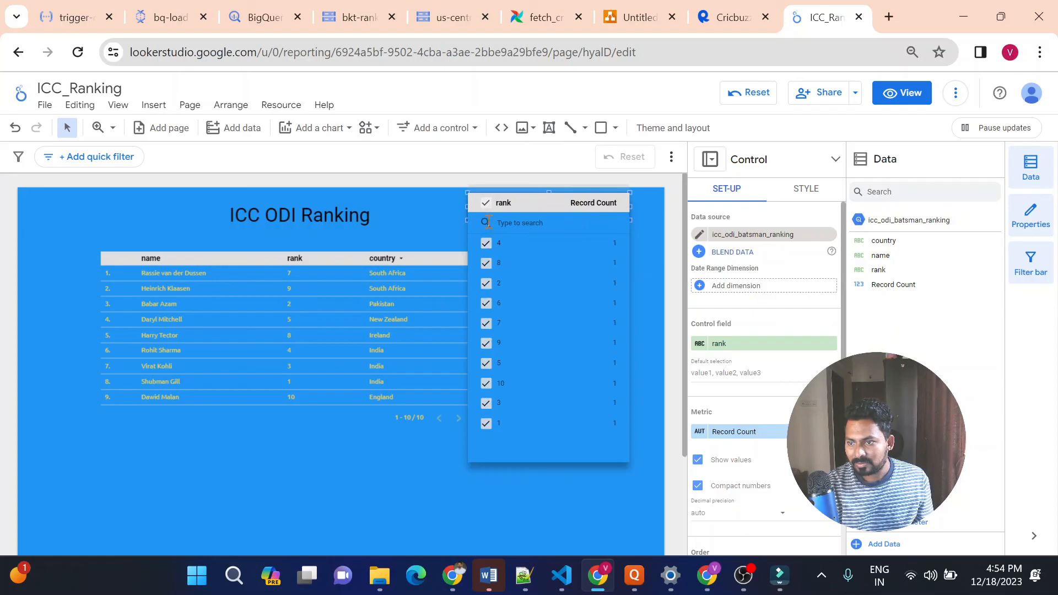
{"action": "left_click", "coordinate": [487, 205]}
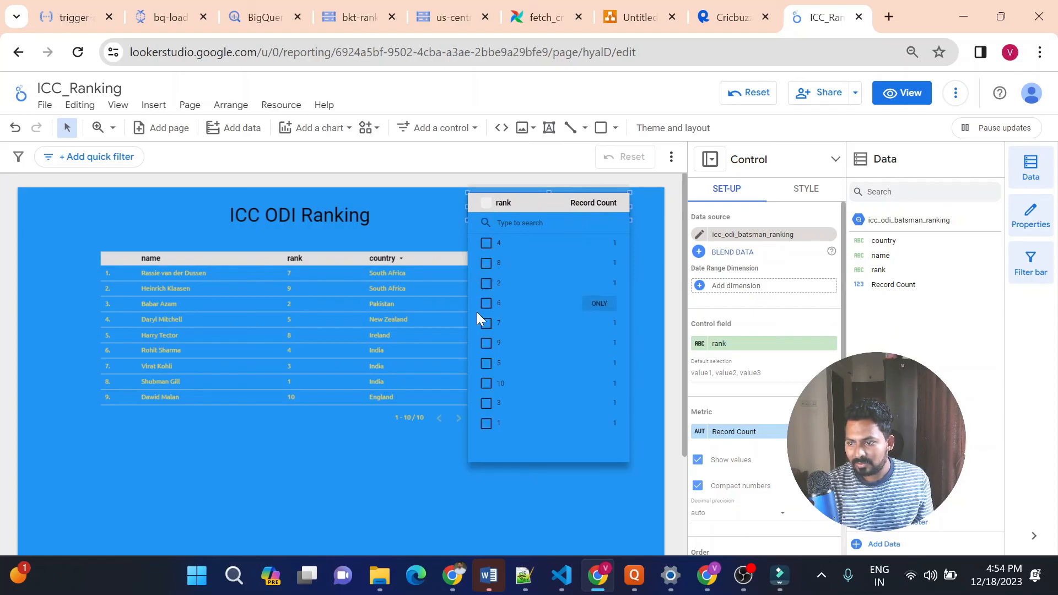
{"action": "left_click", "coordinate": [486, 424]}
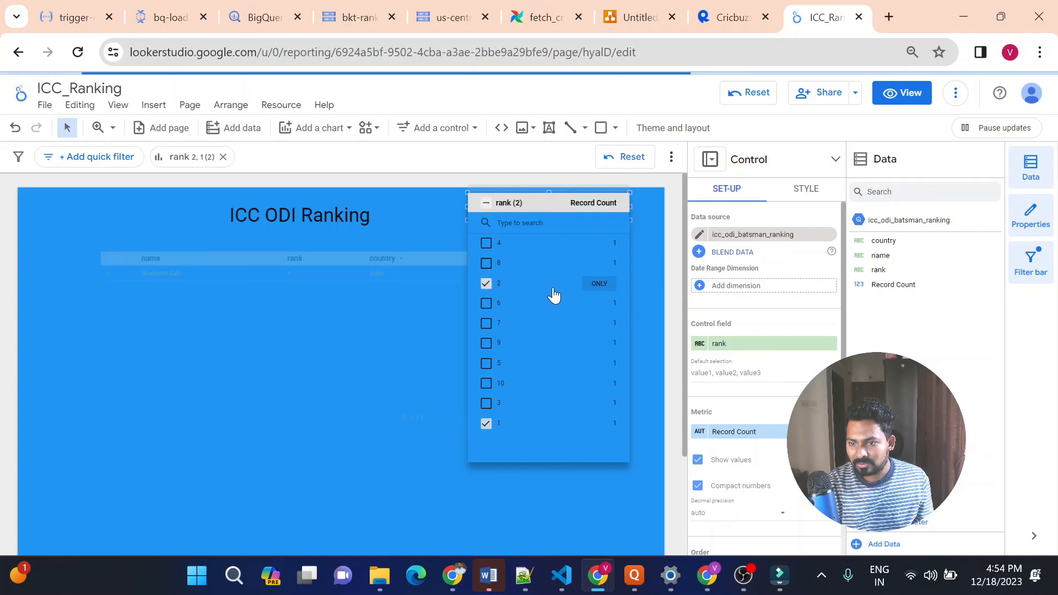
{"action": "left_click", "coordinate": [487, 285]}
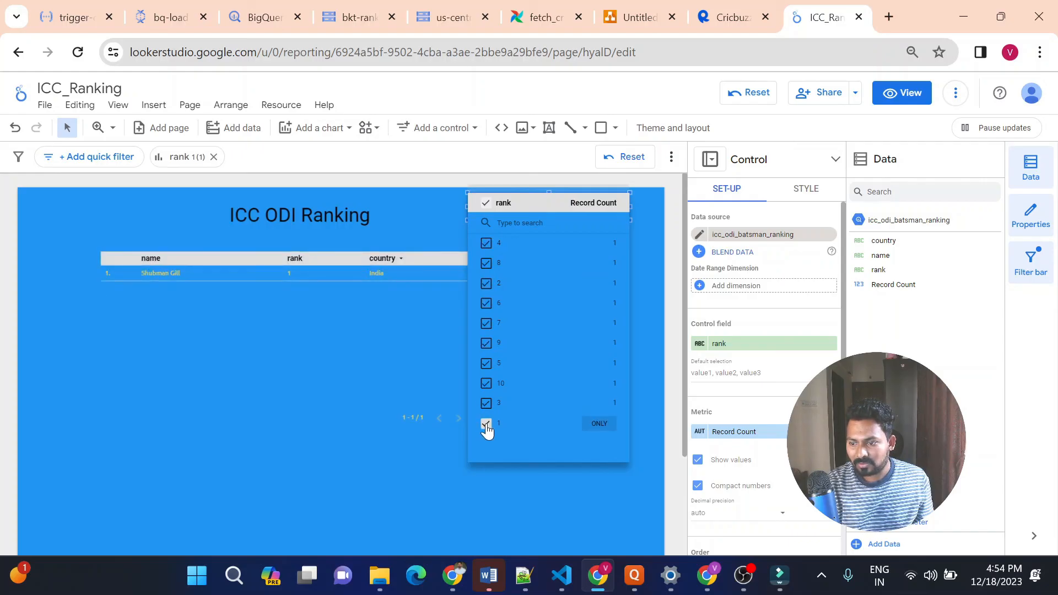
{"action": "left_click", "coordinate": [487, 428]}
{"action": "left_click", "coordinate": [514, 495]}
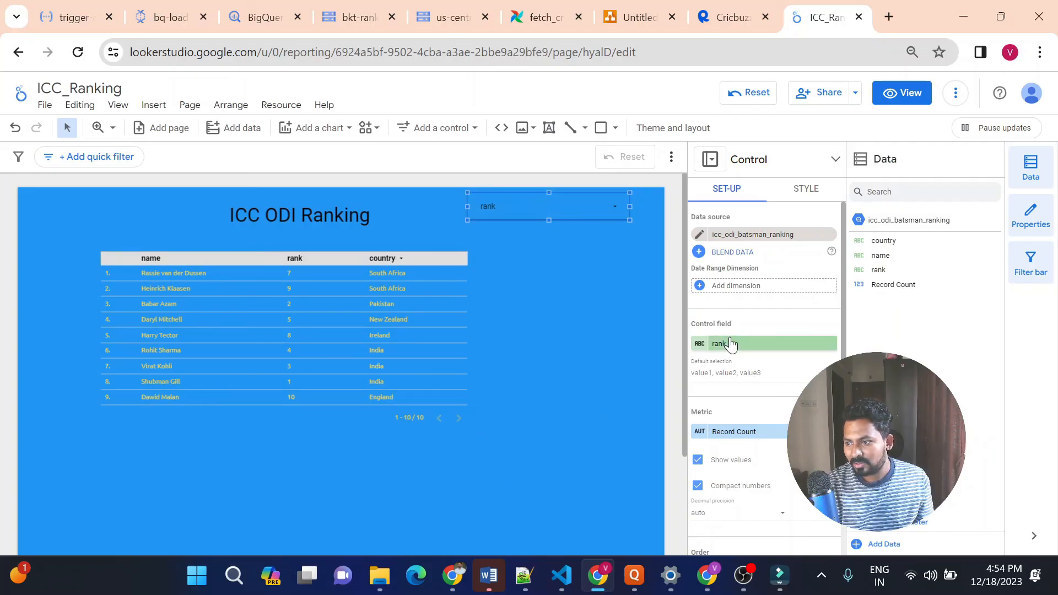
Add a second drop-down list control beneath the rank one and set its control field to country
{"action": "left_click", "coordinate": [433, 130]}
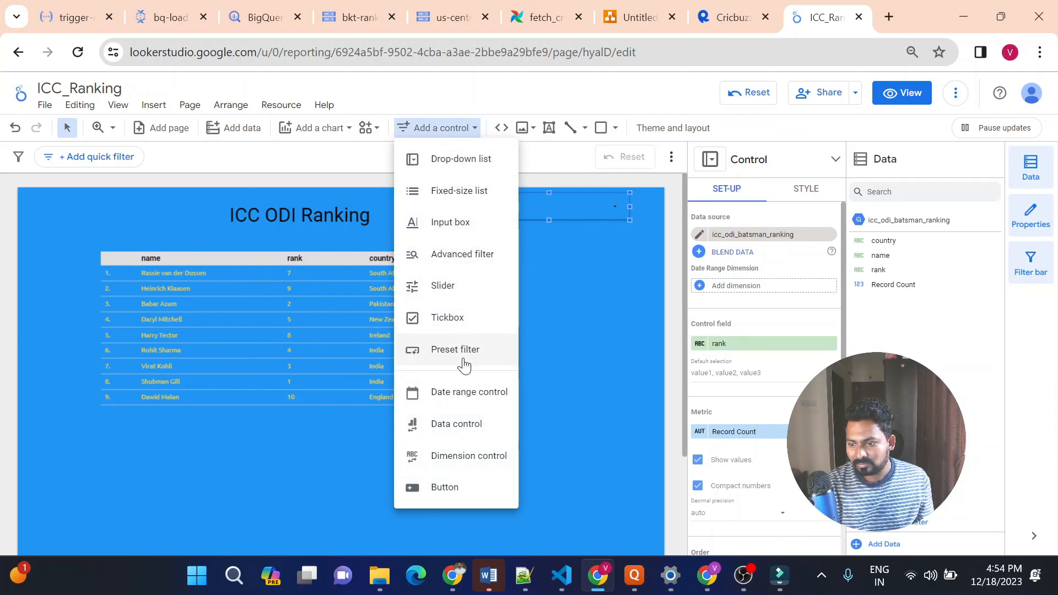
{"action": "left_click", "coordinate": [461, 162]}
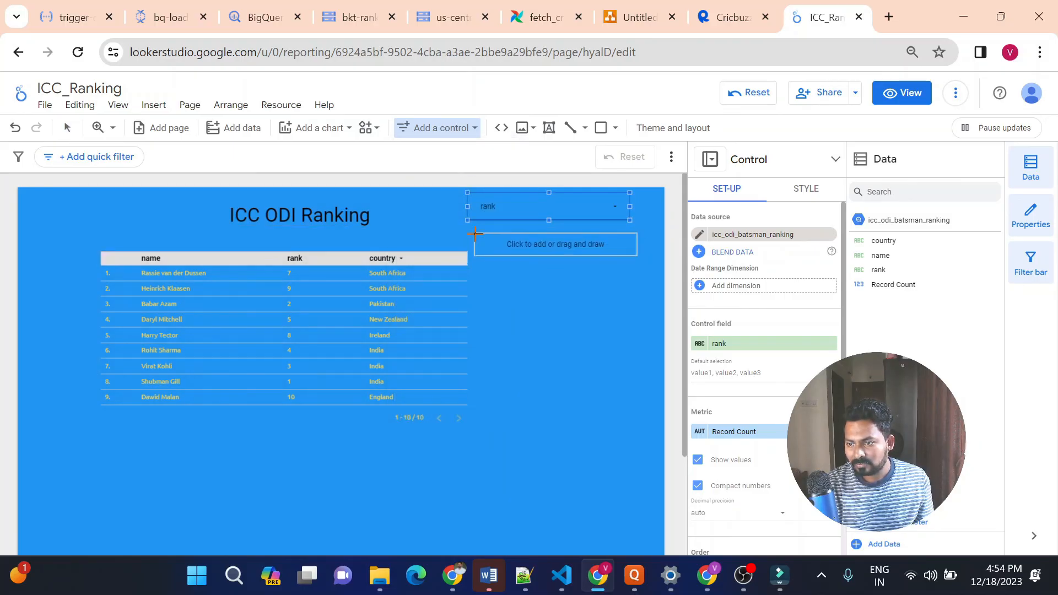
{"action": "left_click", "coordinate": [473, 232]}
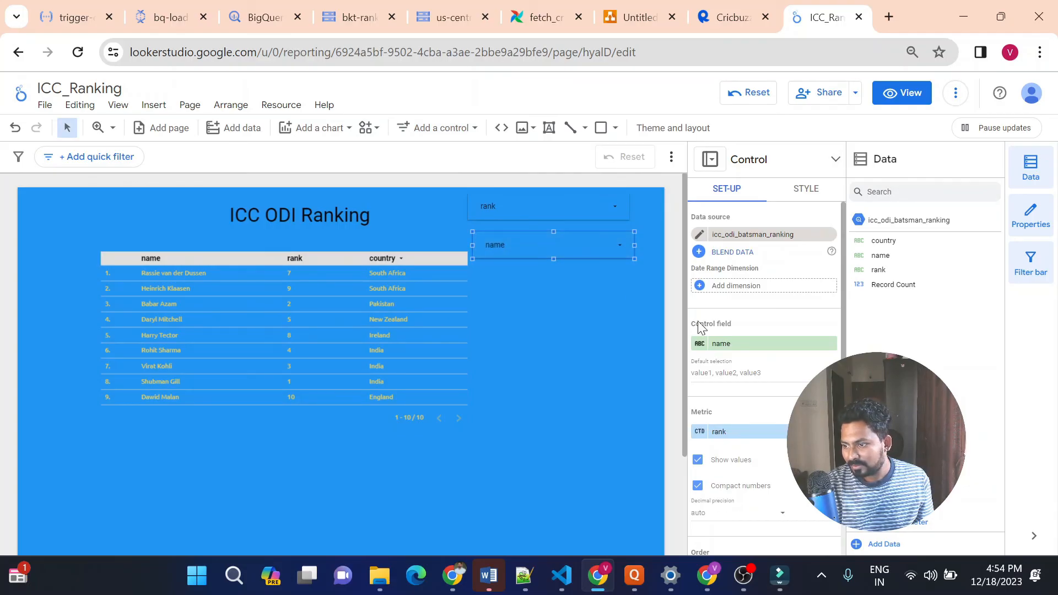
{"action": "left_click", "coordinate": [727, 343]}
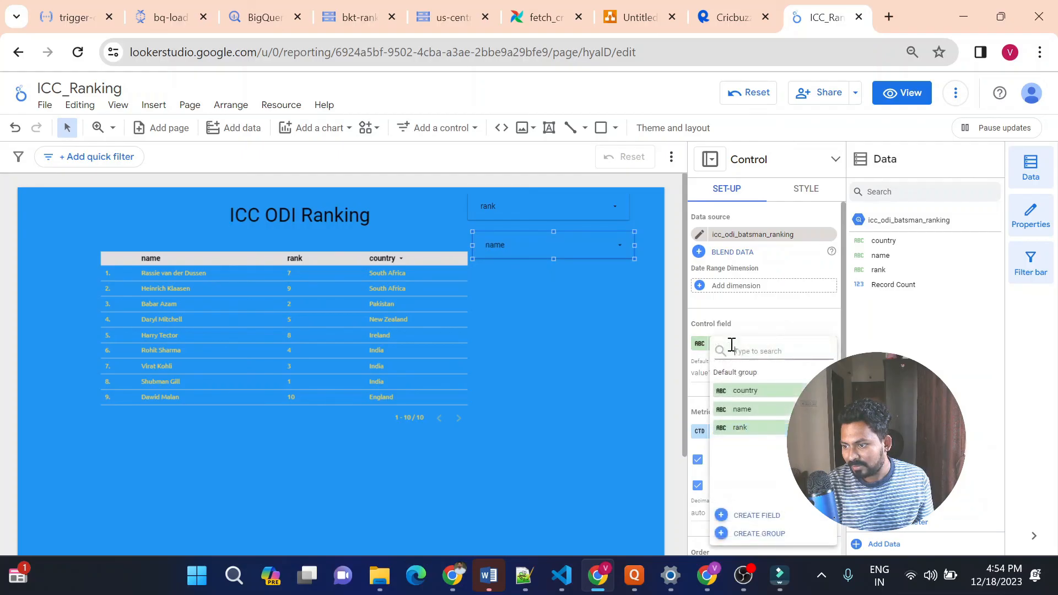
{"action": "left_click", "coordinate": [756, 390]}
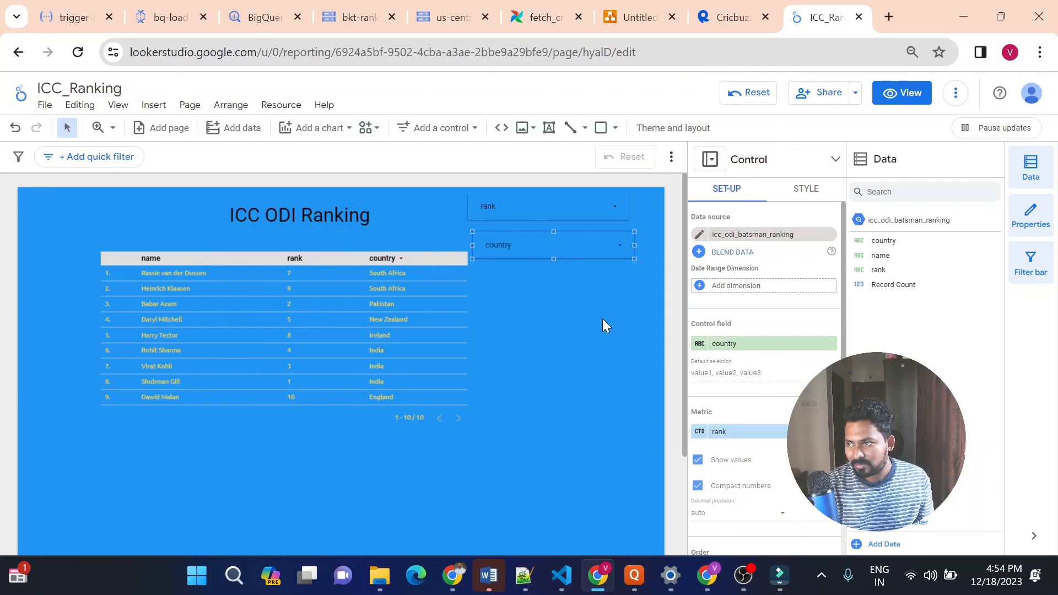
Open the report in view mode and filter the table to India only with the country drop-down
{"action": "left_click", "coordinate": [895, 99]}
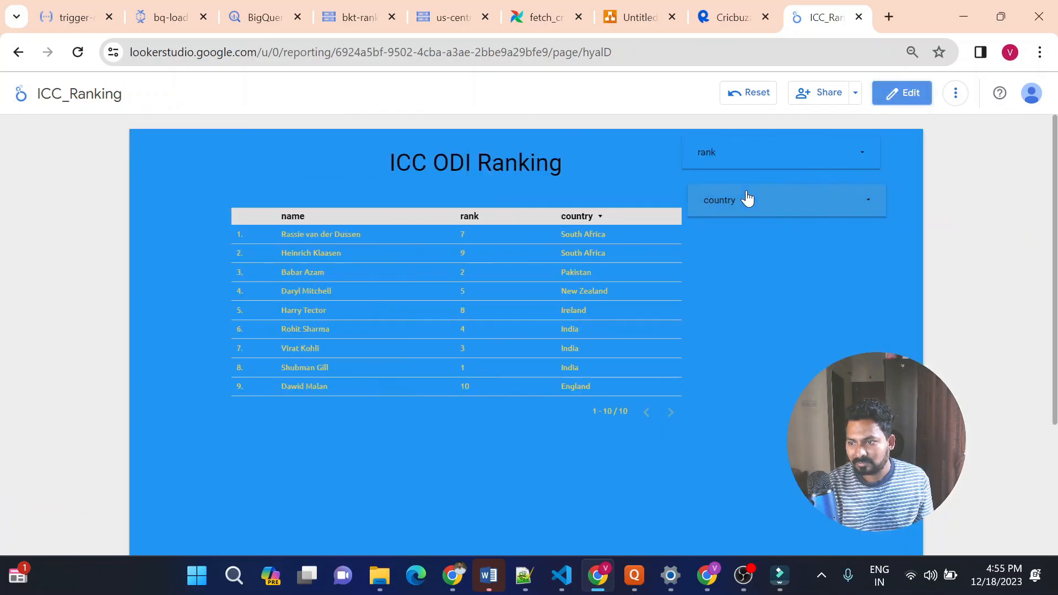
{"action": "left_click", "coordinate": [795, 198]}
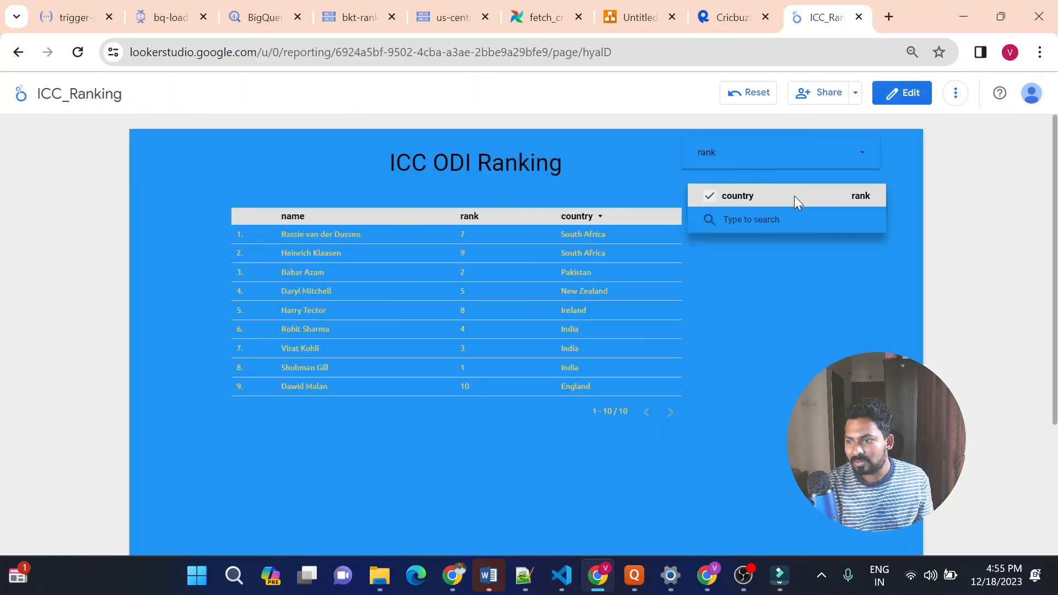
{"action": "left_click", "coordinate": [710, 198]}
{"action": "left_click", "coordinate": [710, 245]}
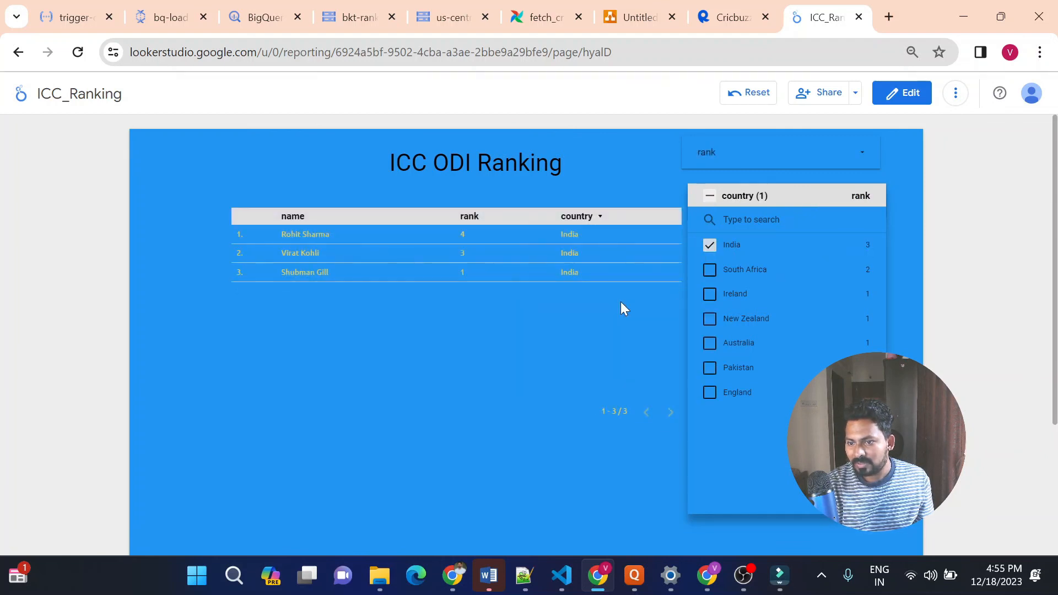
Close the country drop-down and switch the report back to edit mode
{"action": "left_click", "coordinate": [574, 328]}
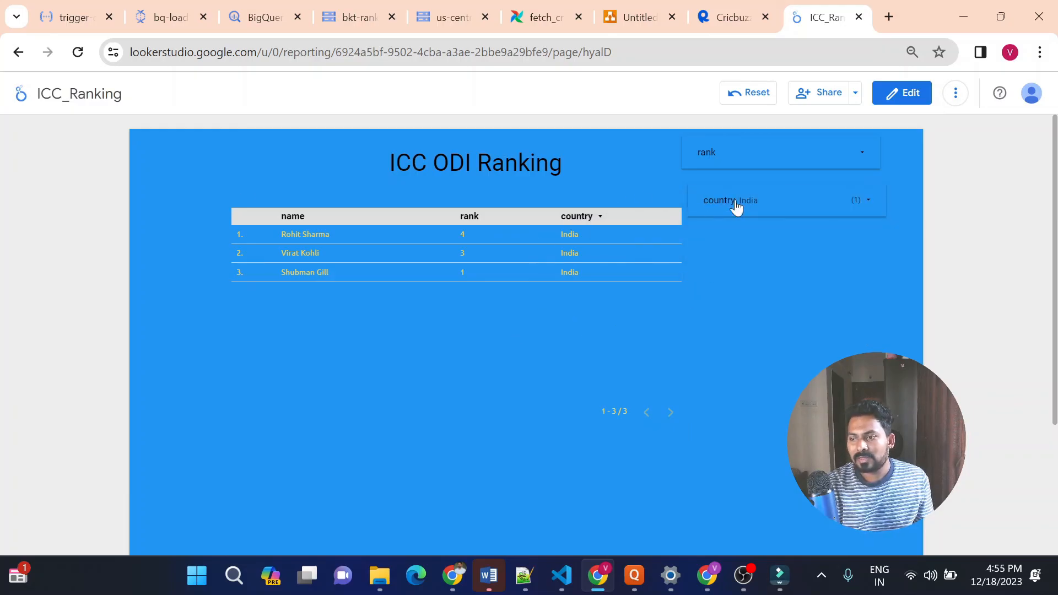
{"action": "left_click", "coordinate": [787, 206]}
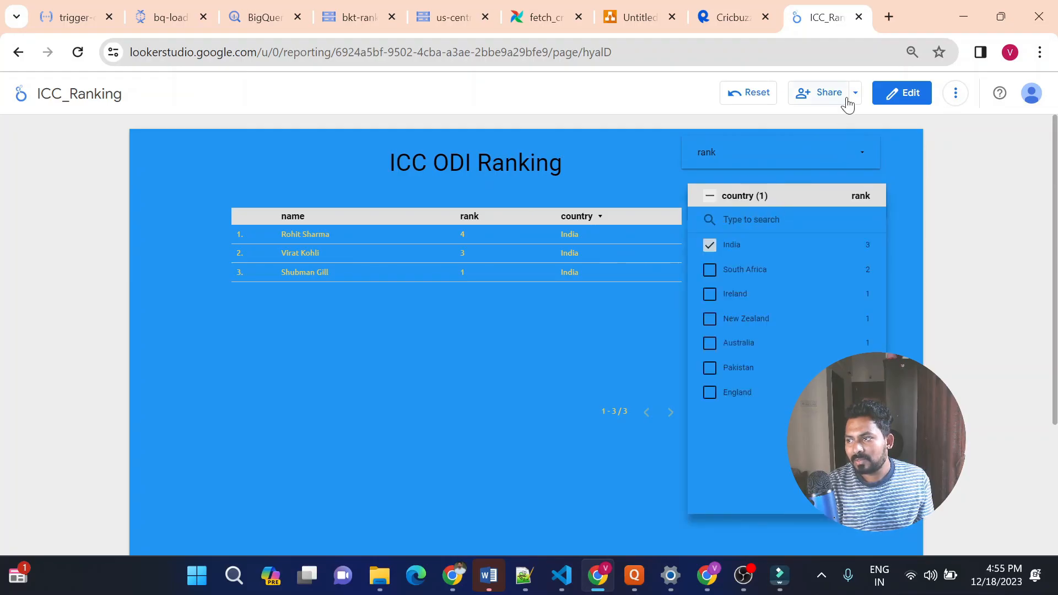
{"action": "left_click", "coordinate": [887, 94]}
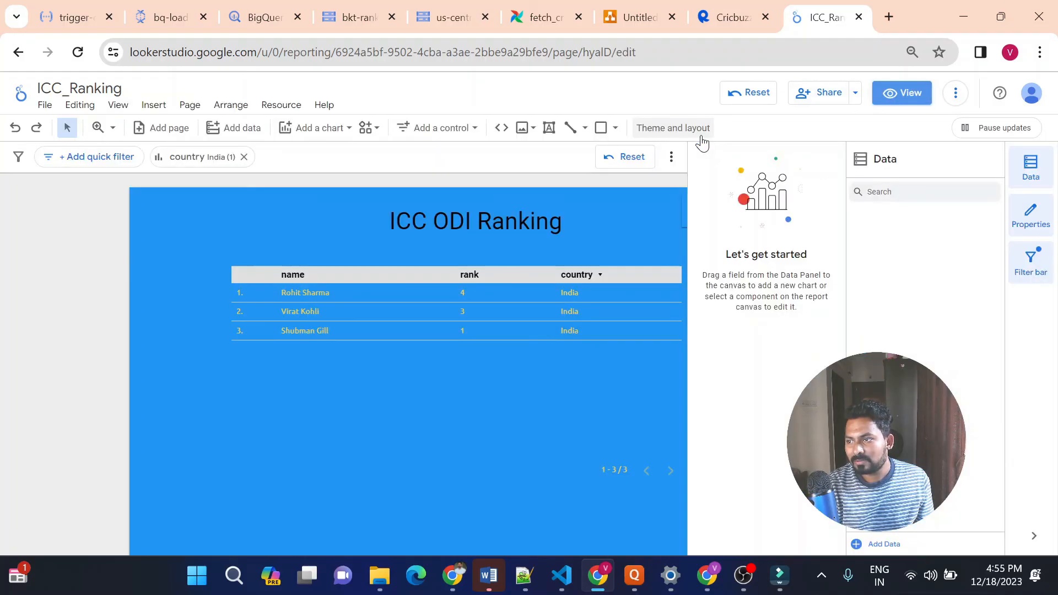
{"action": "left_click", "coordinate": [405, 203]}
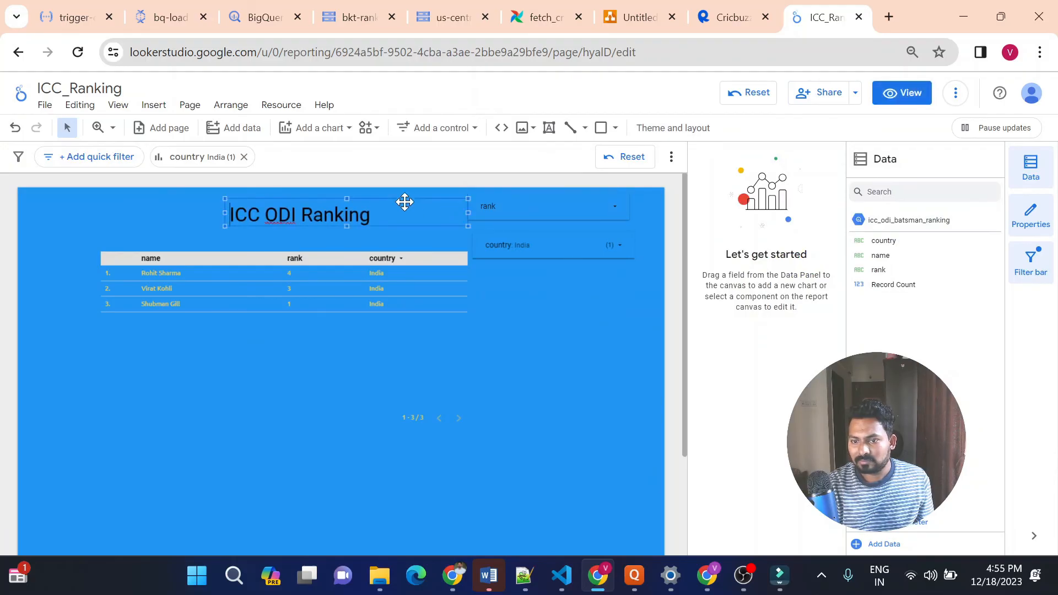
{"action": "left_click", "coordinate": [520, 310]}
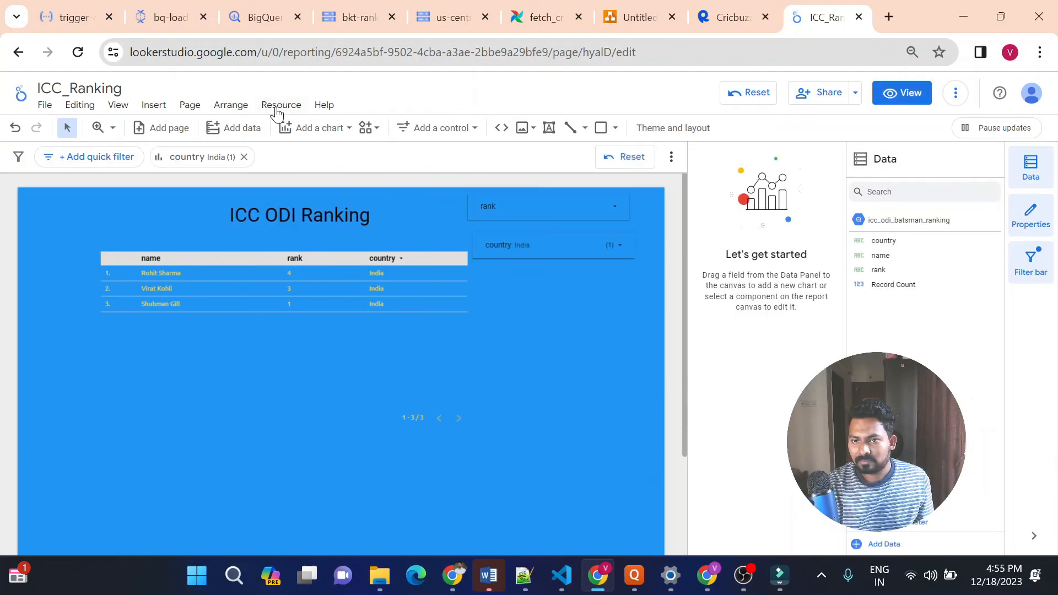
Try a light grey background in the current page's style settings, and set the page background to dark blue instead
{"action": "left_click", "coordinate": [190, 105]}
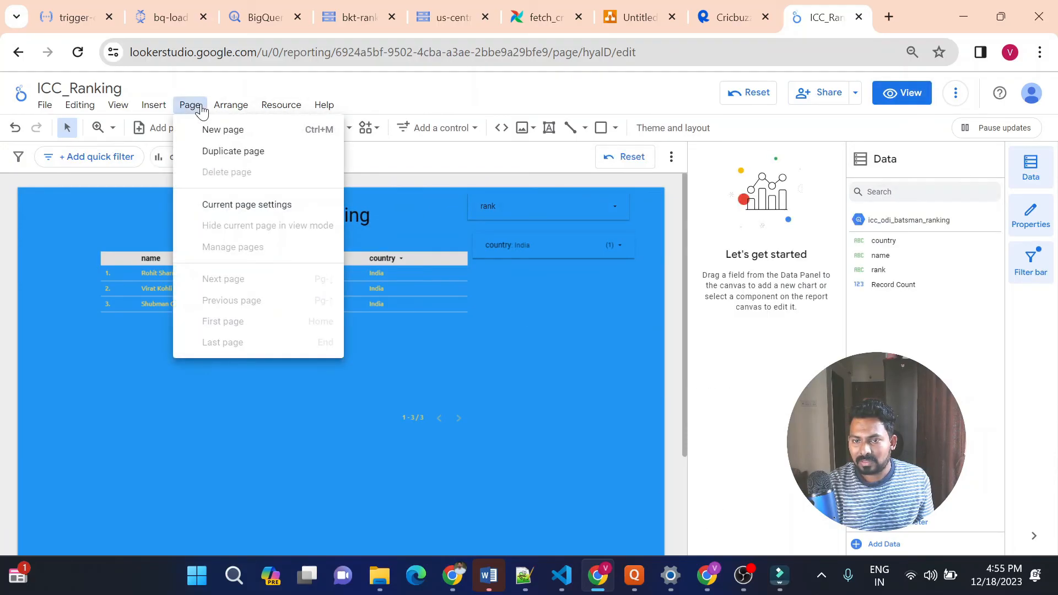
{"action": "left_click", "coordinate": [258, 206]}
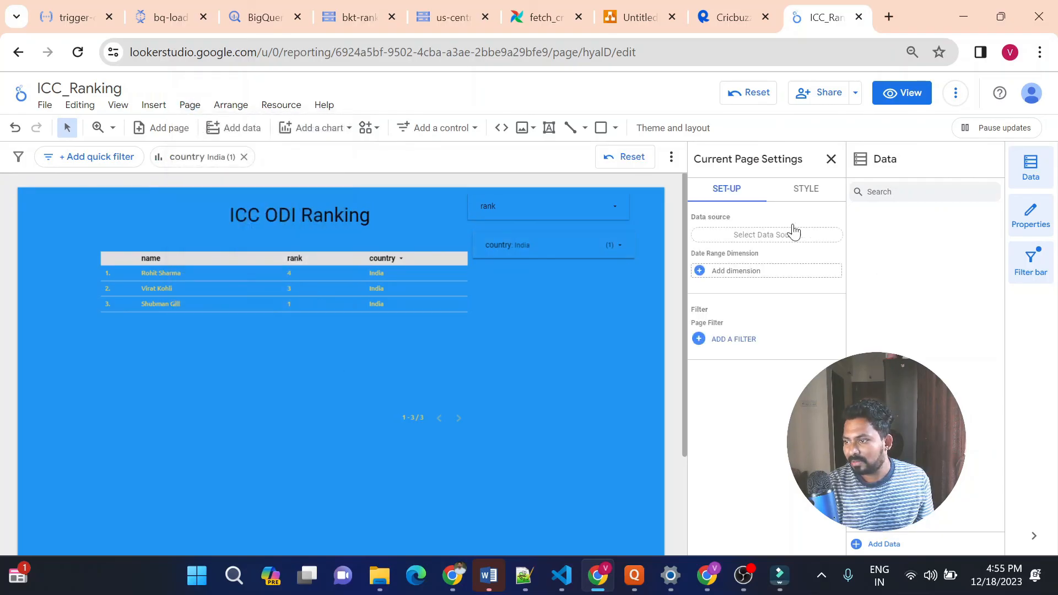
{"action": "left_click", "coordinate": [797, 196]}
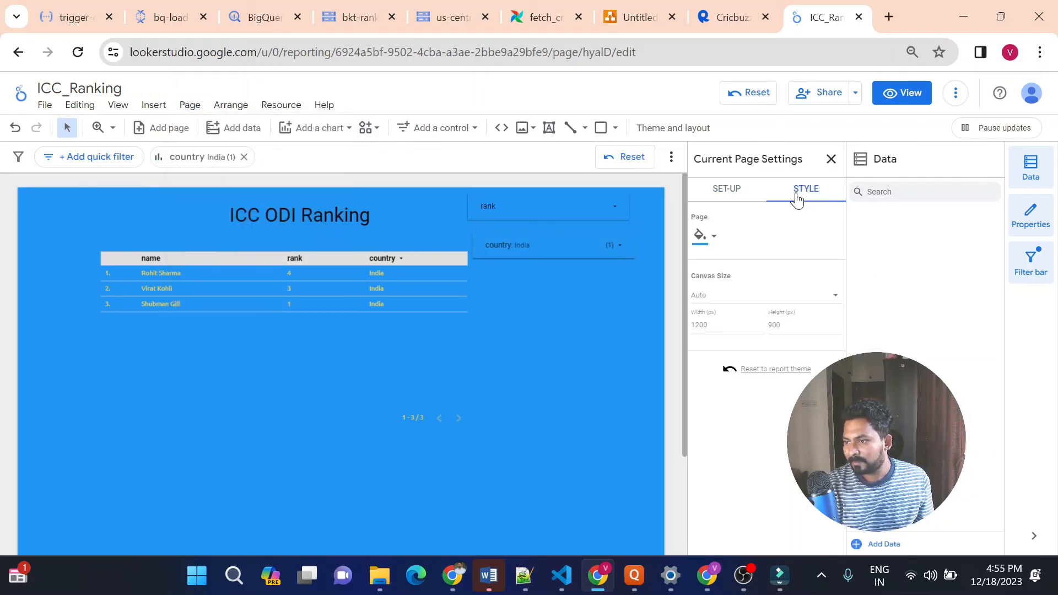
{"action": "left_click", "coordinate": [717, 240]}
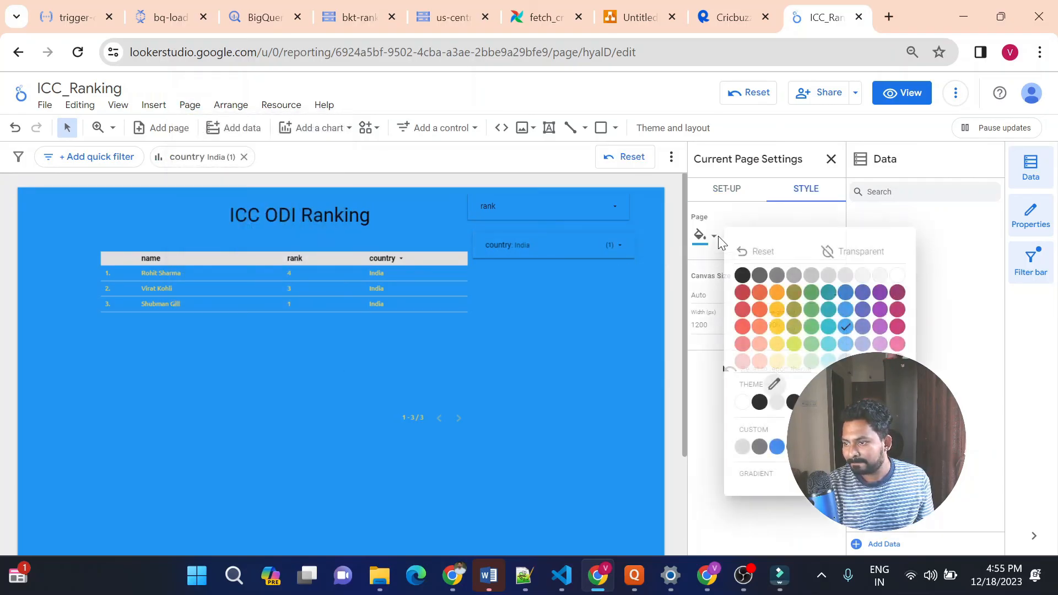
{"action": "left_click", "coordinate": [828, 276]}
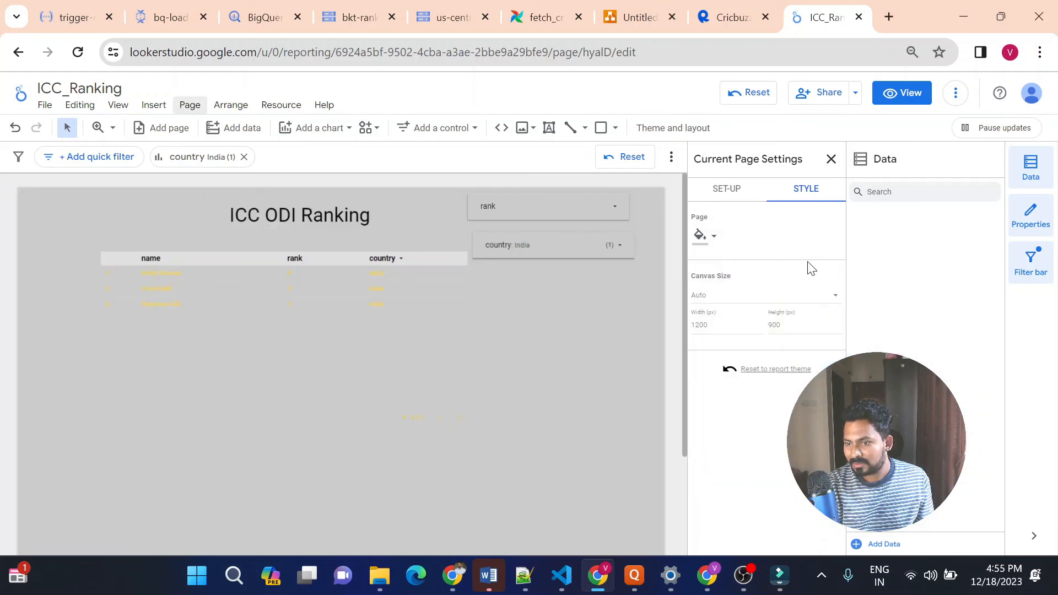
{"action": "left_click", "coordinate": [717, 238]}
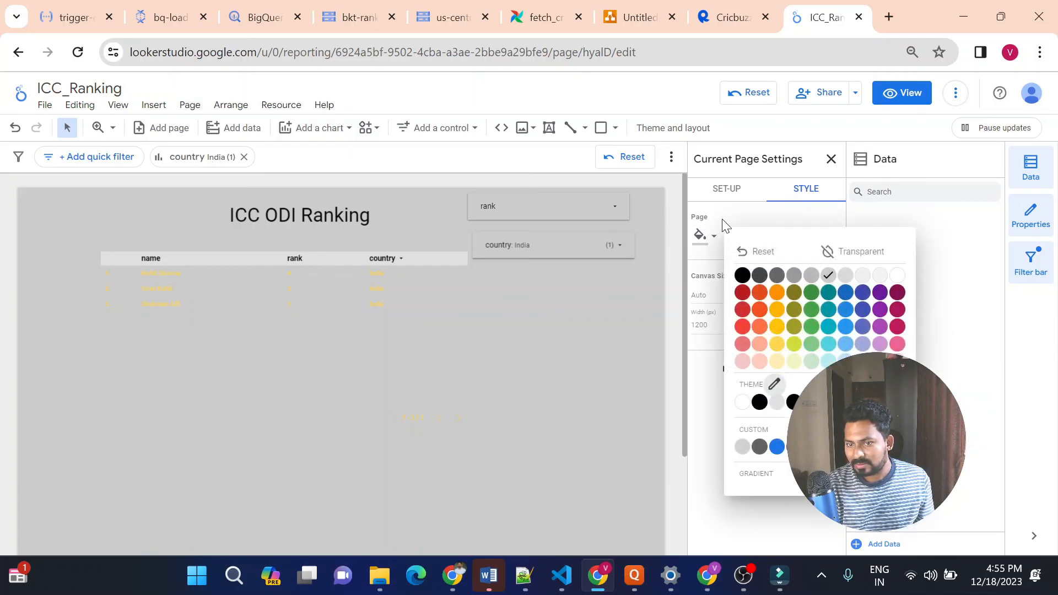
{"action": "left_click", "coordinate": [853, 295]}
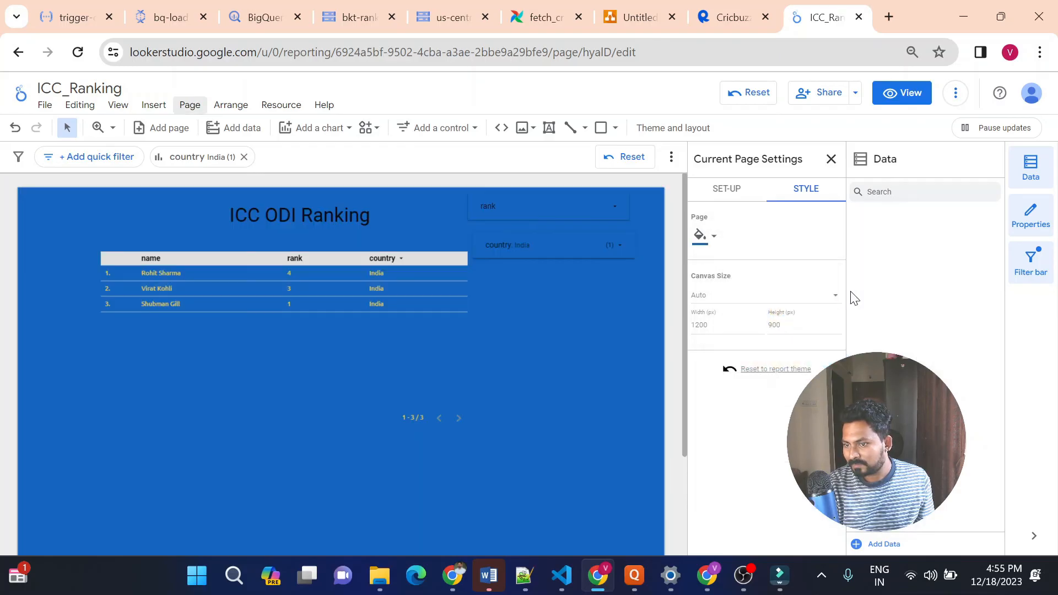
{"action": "left_click", "coordinate": [604, 341]}
{"action": "left_click", "coordinate": [345, 220]}
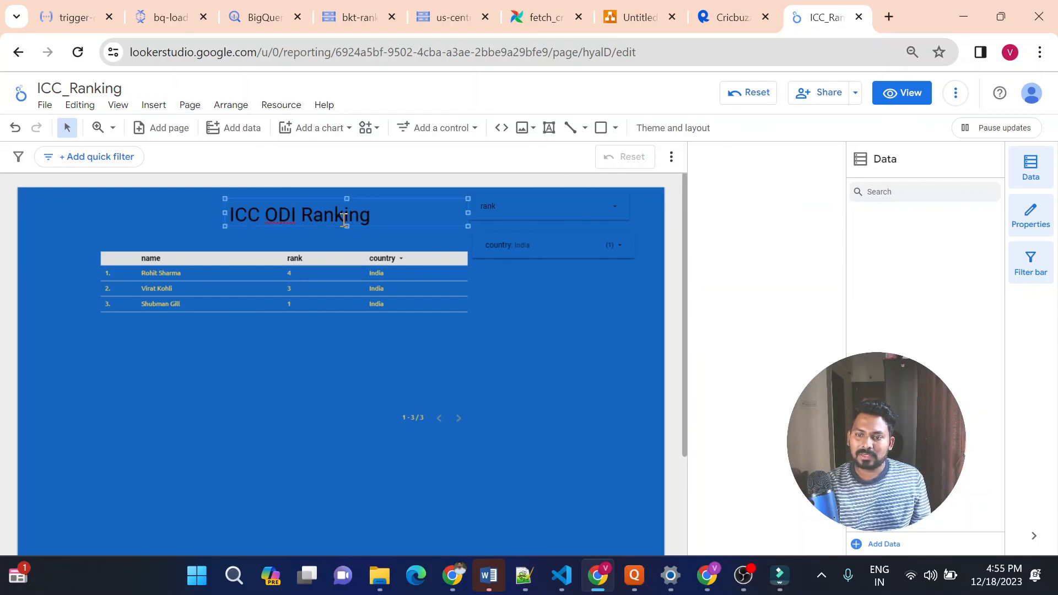
{"action": "left_click", "coordinate": [329, 390]}
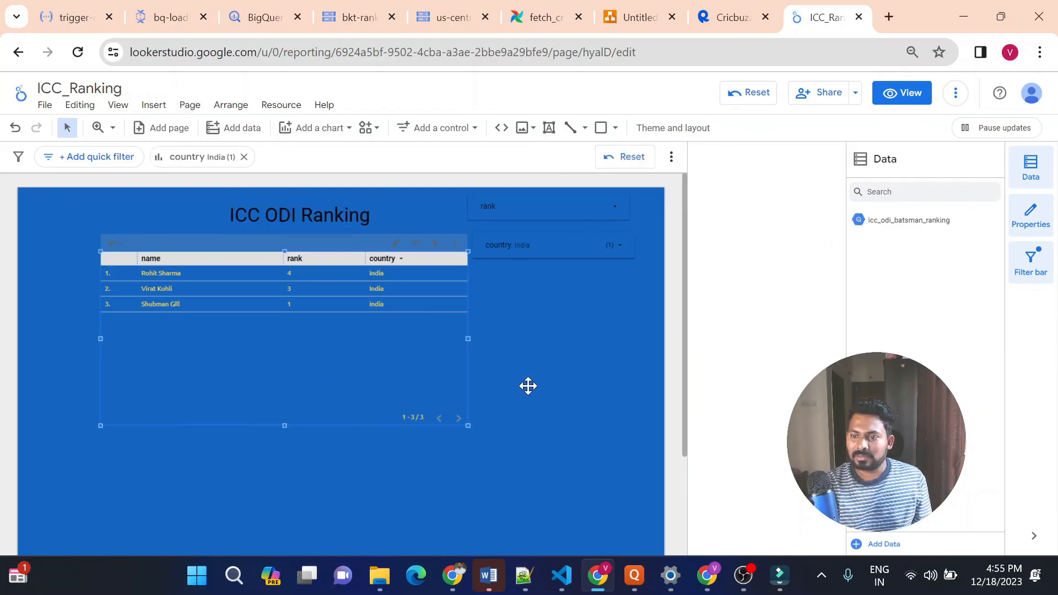
{"action": "left_click", "coordinate": [581, 249]}
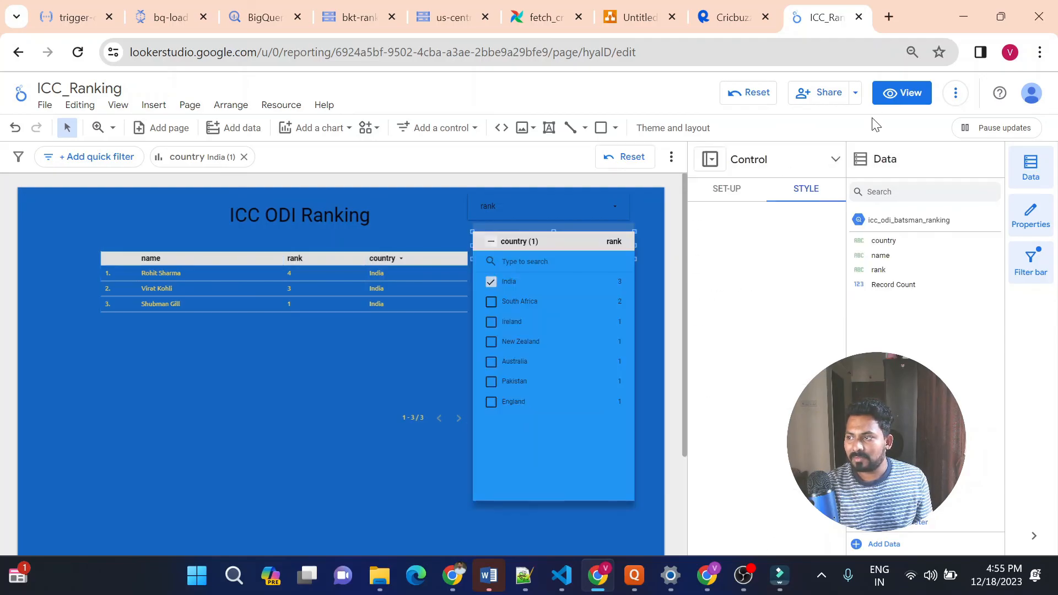
{"action": "left_click", "coordinate": [777, 135]}
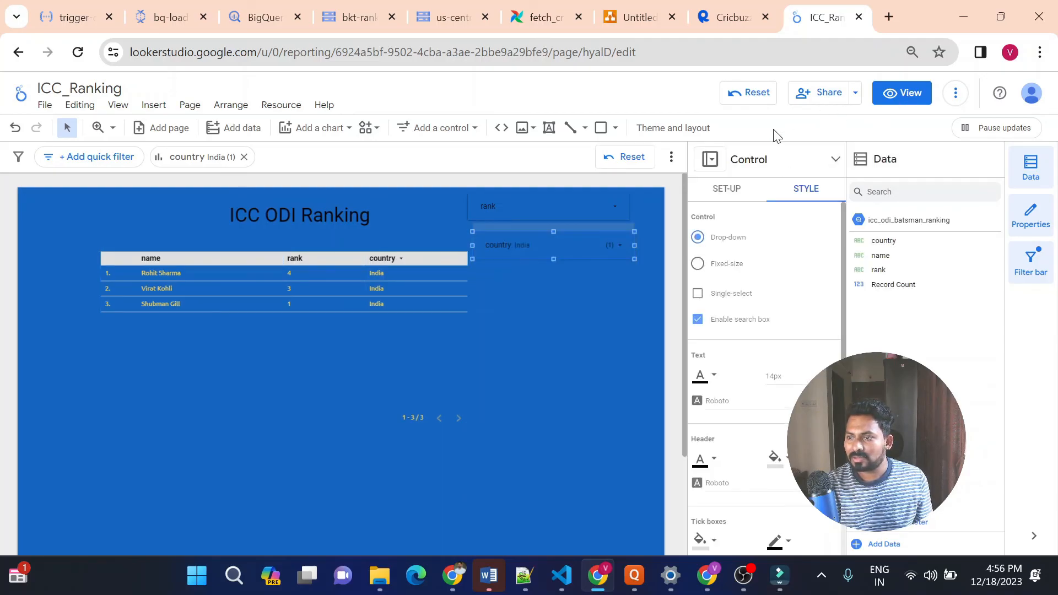
{"action": "left_click", "coordinate": [618, 331]}
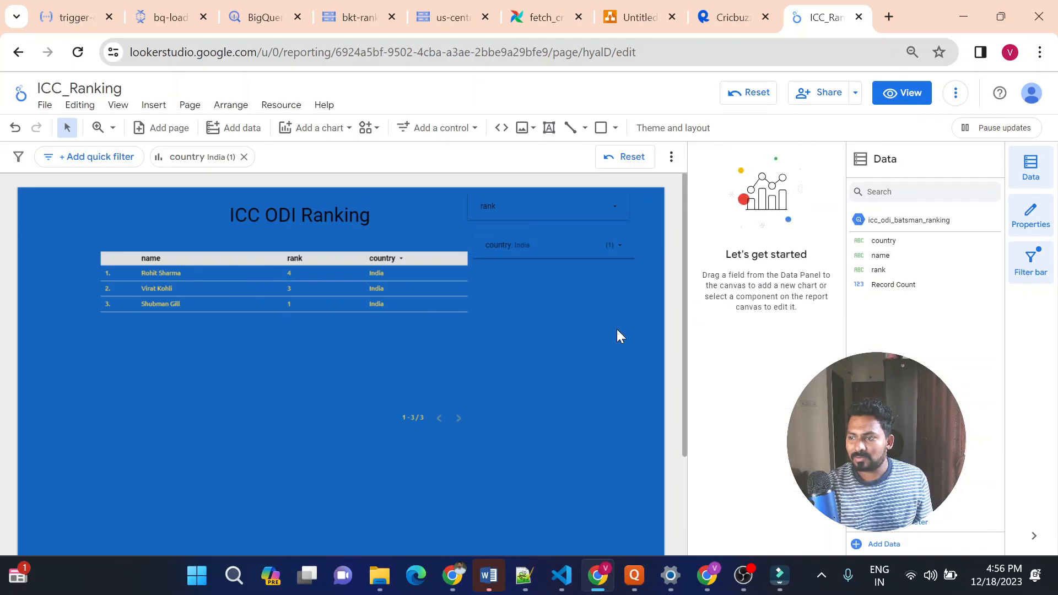
Open the report in view mode and select all countries in the country drop-down
{"action": "left_click", "coordinate": [905, 95]}
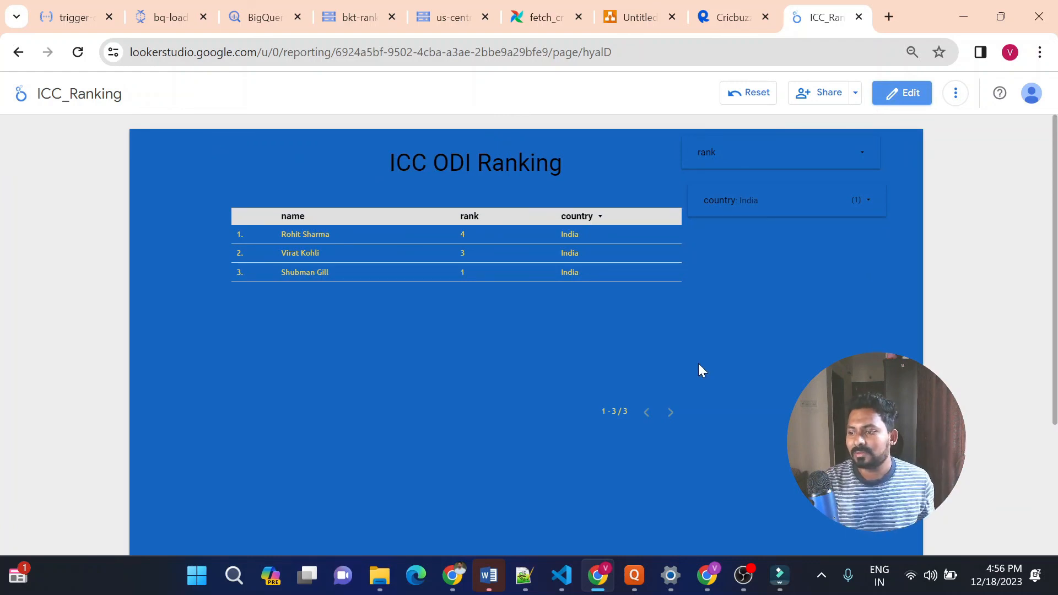
{"action": "left_click", "coordinate": [763, 203]}
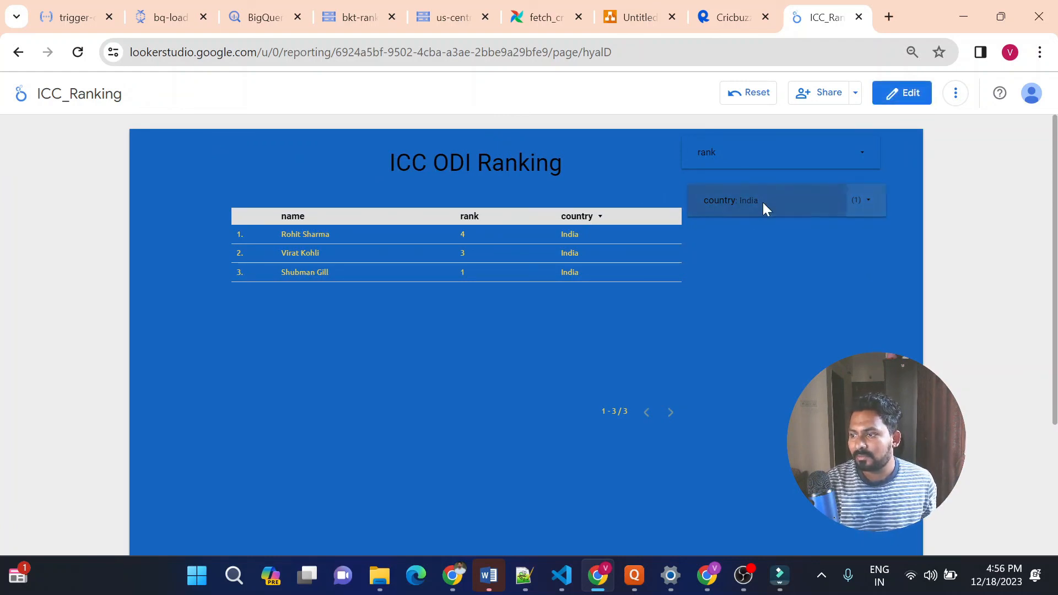
{"action": "left_click", "coordinate": [711, 200]}
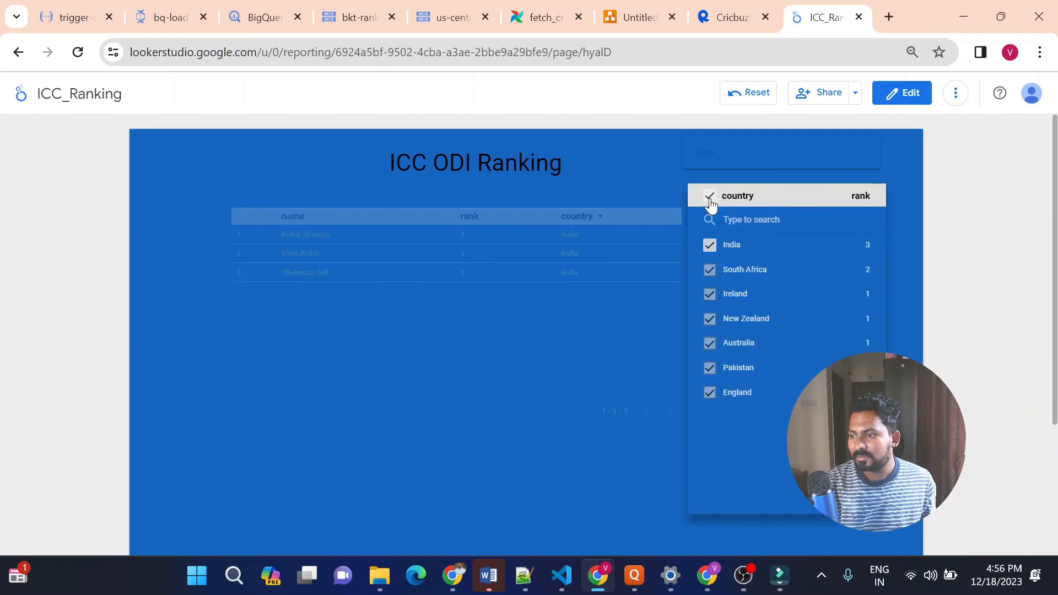
{"action": "left_click", "coordinate": [513, 463]}
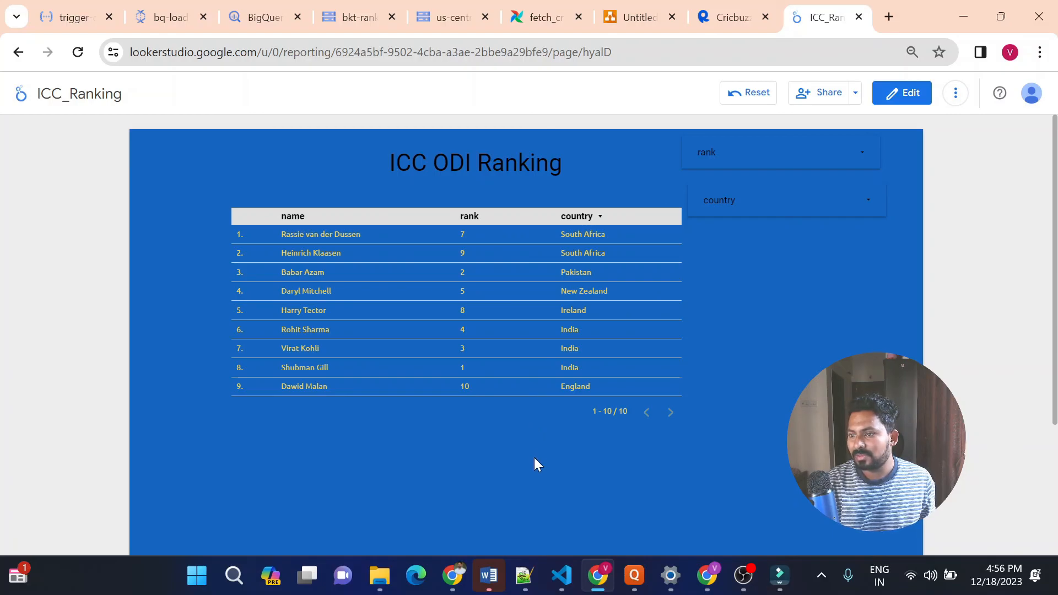
Switch to the diagrams.net architecture diagram and review the pipeline from the Cricbuzz API through to Looker, comparing it with the ICC_Ranking report
{"action": "left_click", "coordinate": [613, 19]}
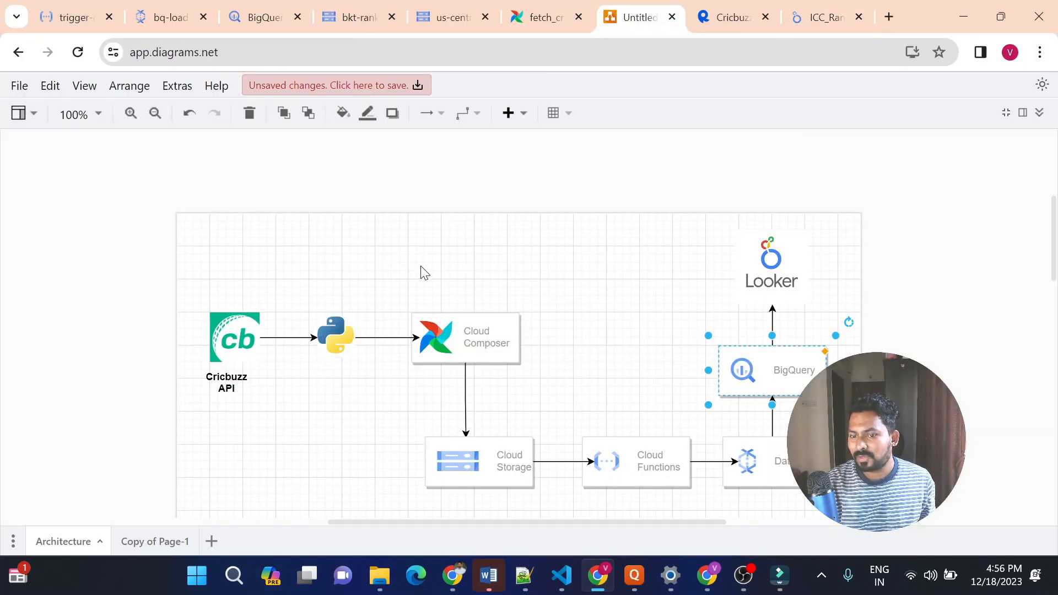
{"action": "left_click", "coordinate": [400, 190]}
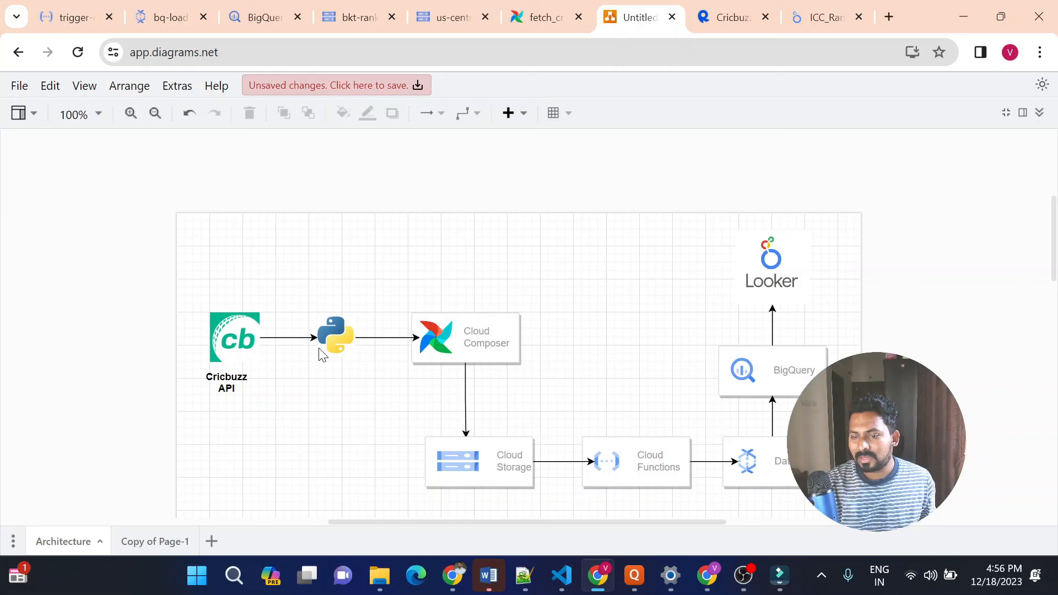
{"action": "mouse_move", "coordinate": [488, 348]}
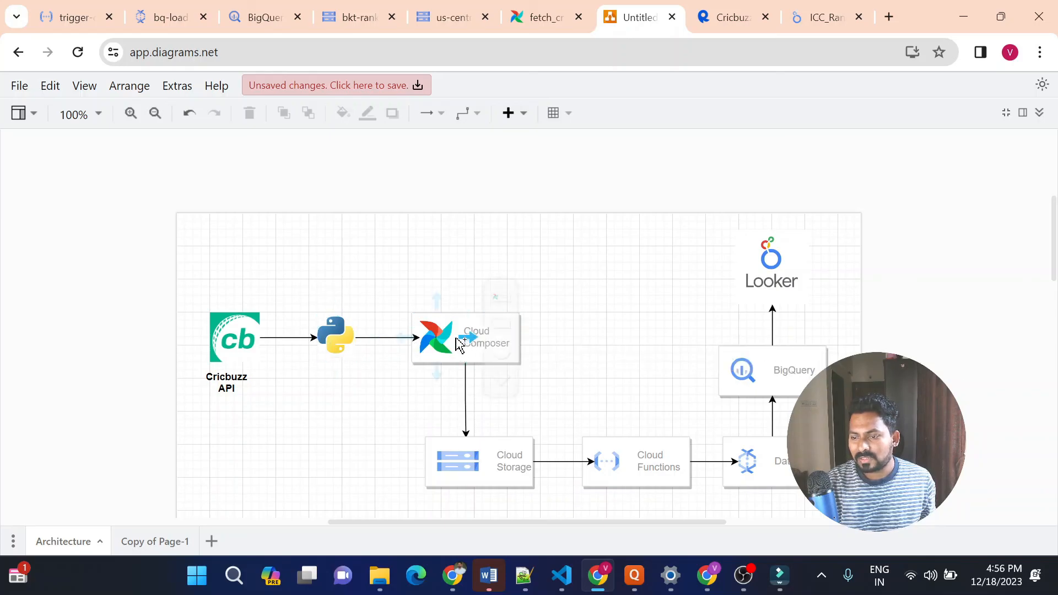
{"action": "mouse_move", "coordinate": [484, 344]}
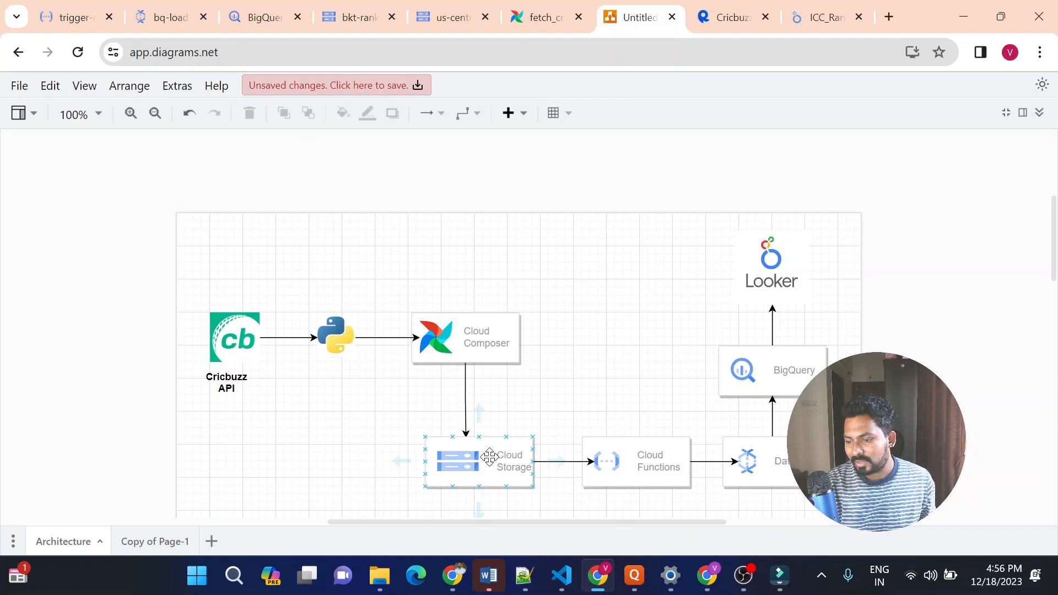
{"action": "left_click", "coordinate": [637, 451]}
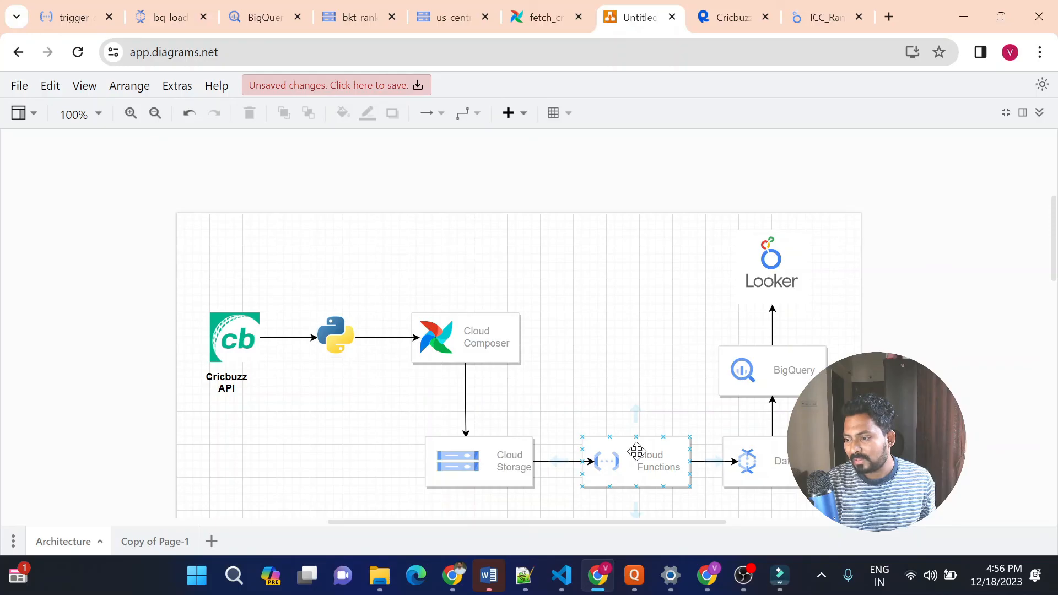
{"action": "left_click", "coordinate": [786, 450]}
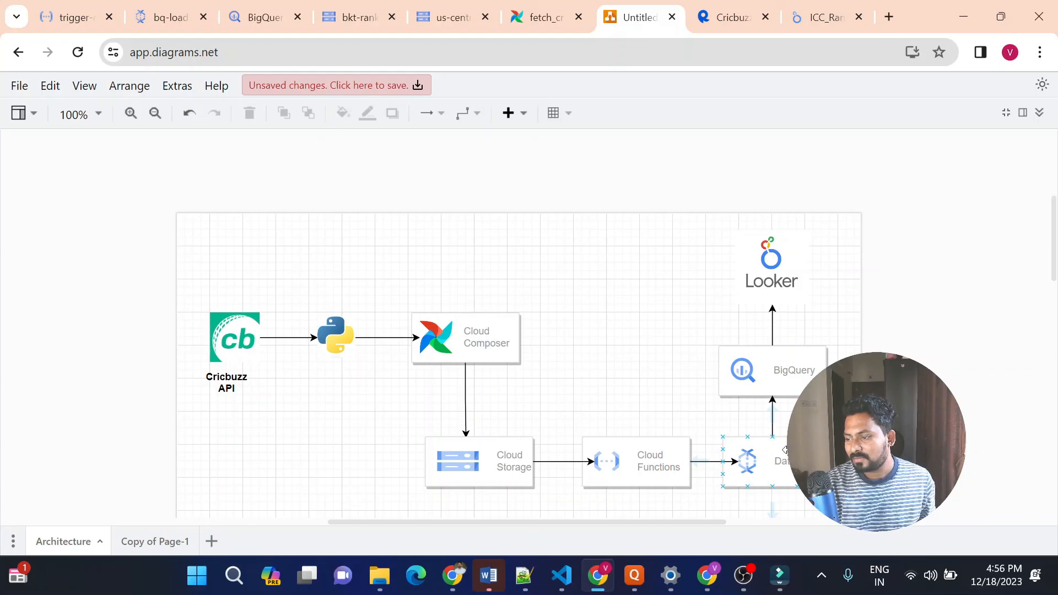
{"action": "left_click", "coordinate": [778, 386]}
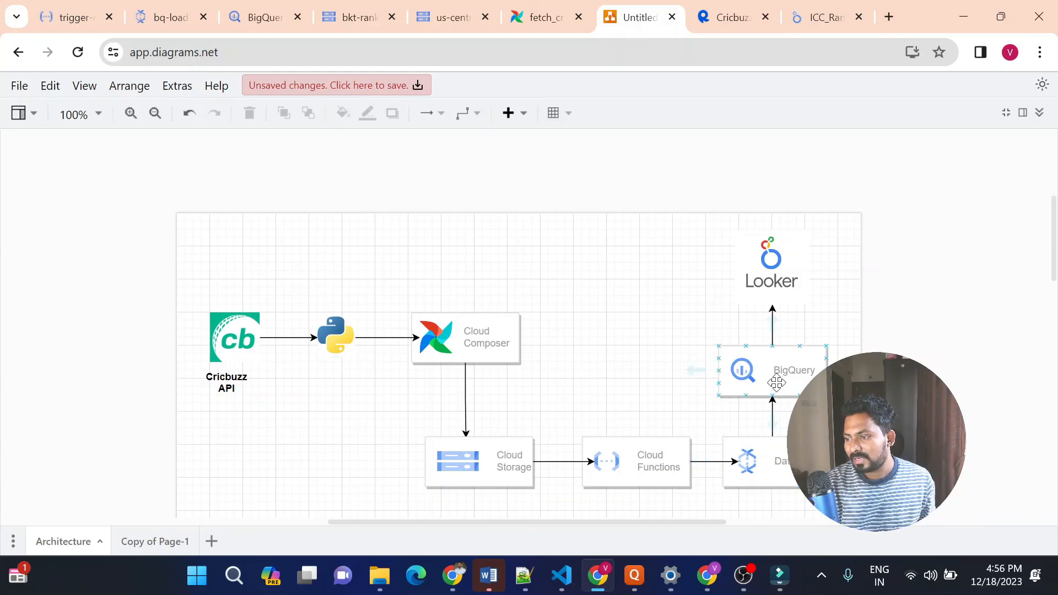
{"action": "left_click", "coordinate": [778, 270]}
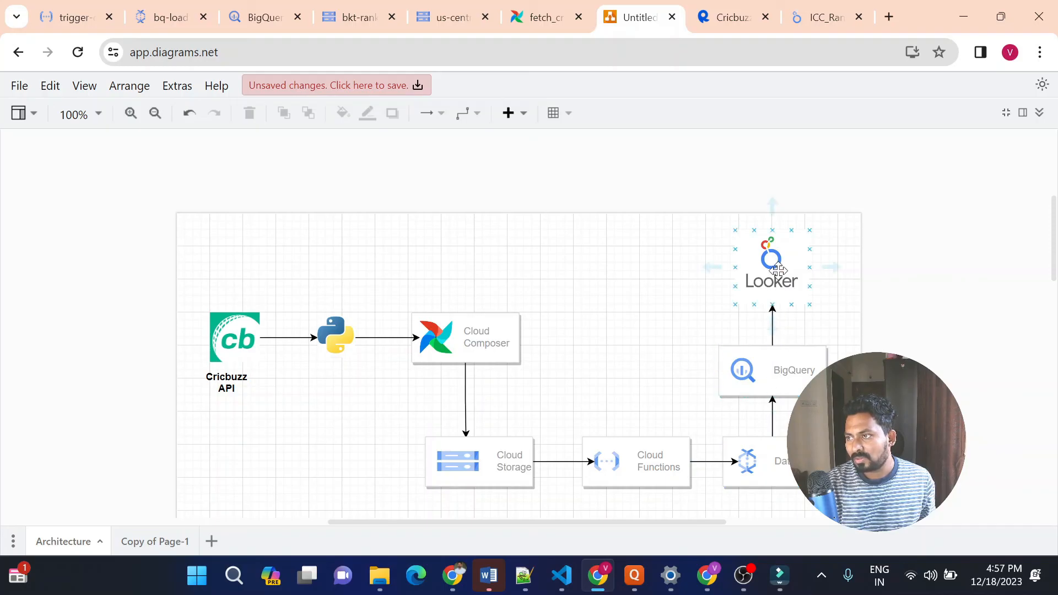
{"action": "left_click", "coordinate": [805, 22]}
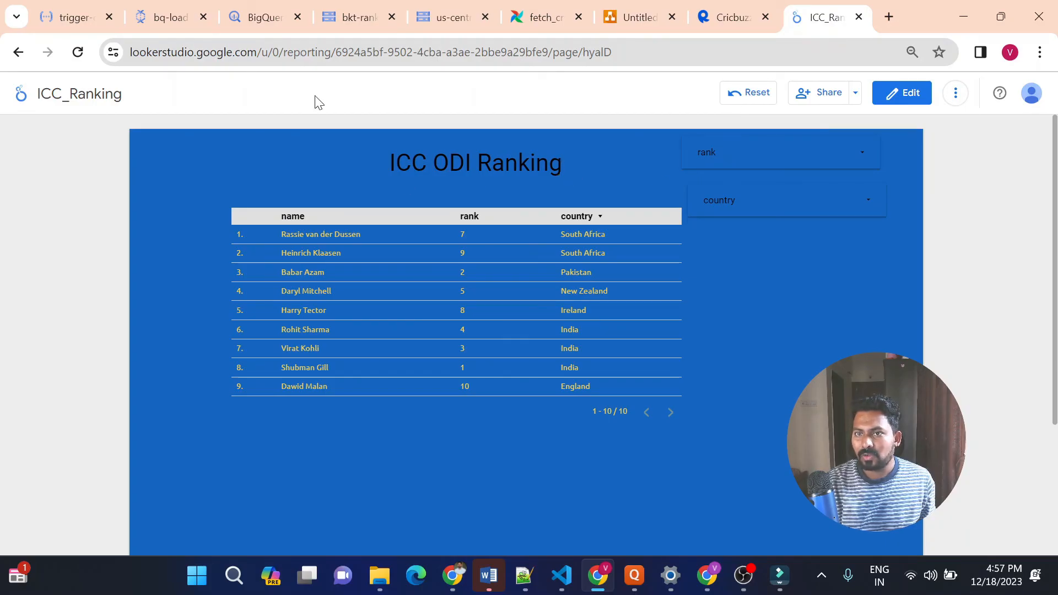
{"action": "left_click", "coordinate": [628, 16]}
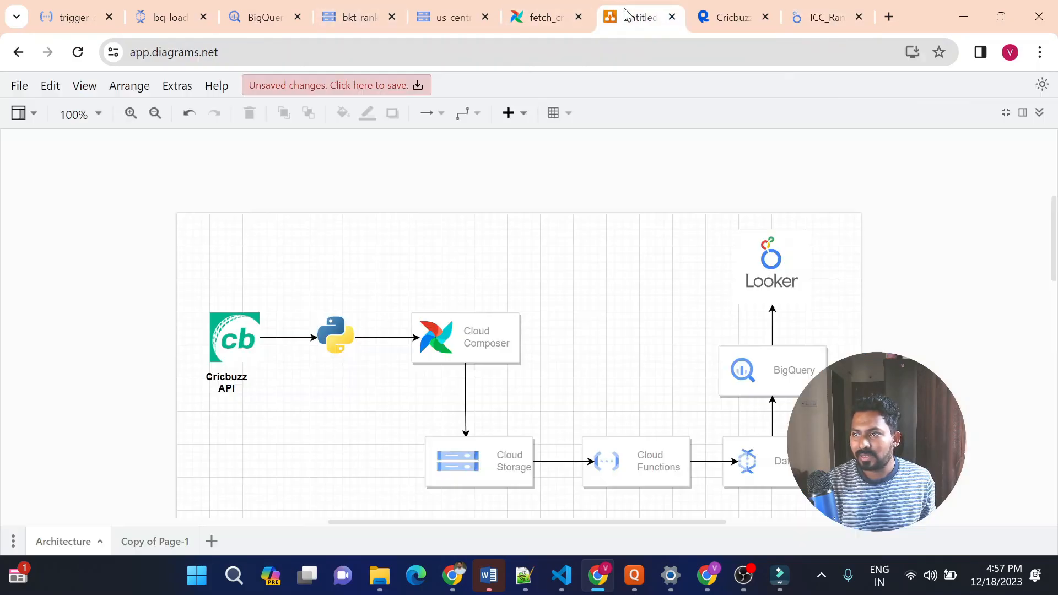